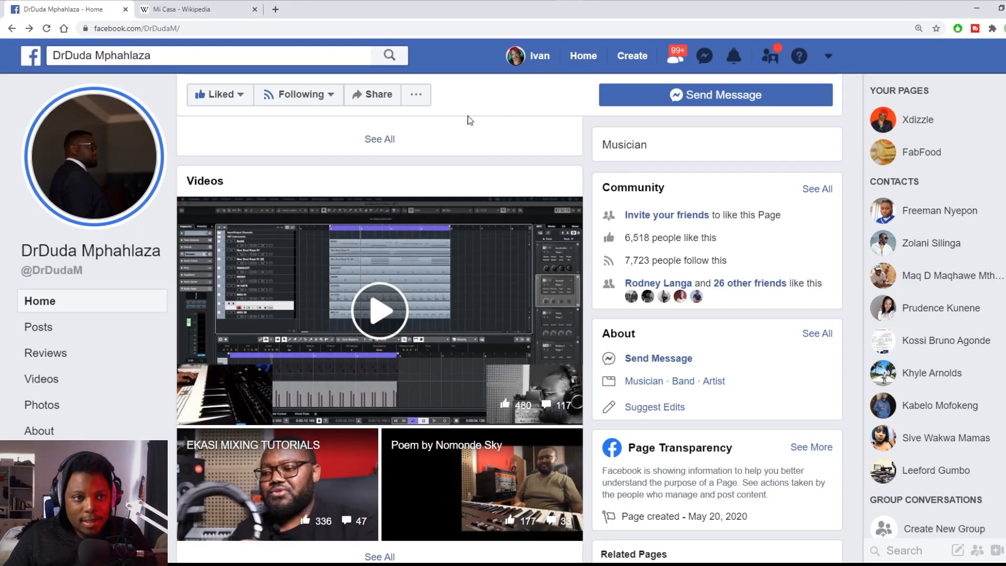
Step: Look through the Mi Casa article on Wikipedia, down to the band's discography and awards
click(219, 15)
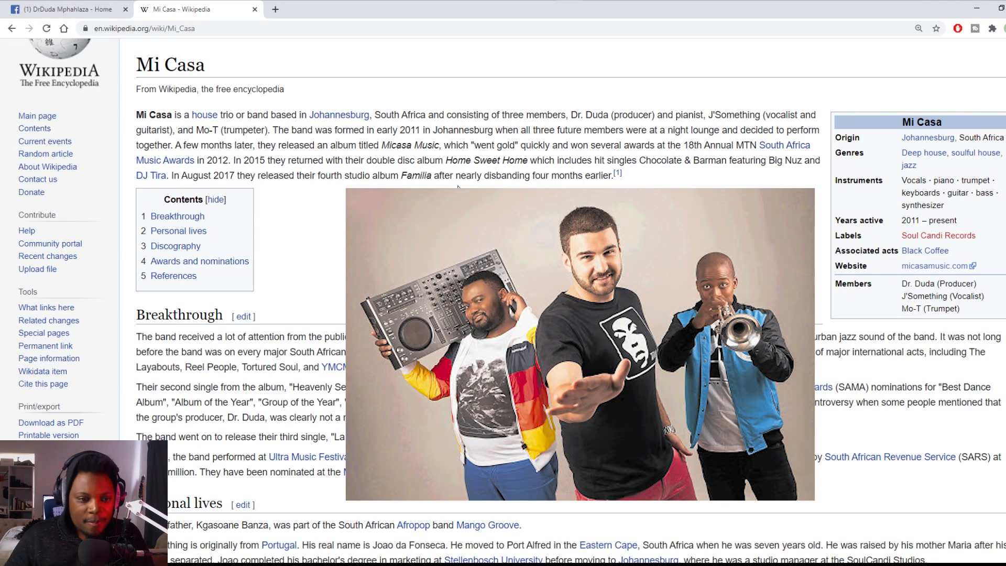
scroll(459, 187, down, 5)
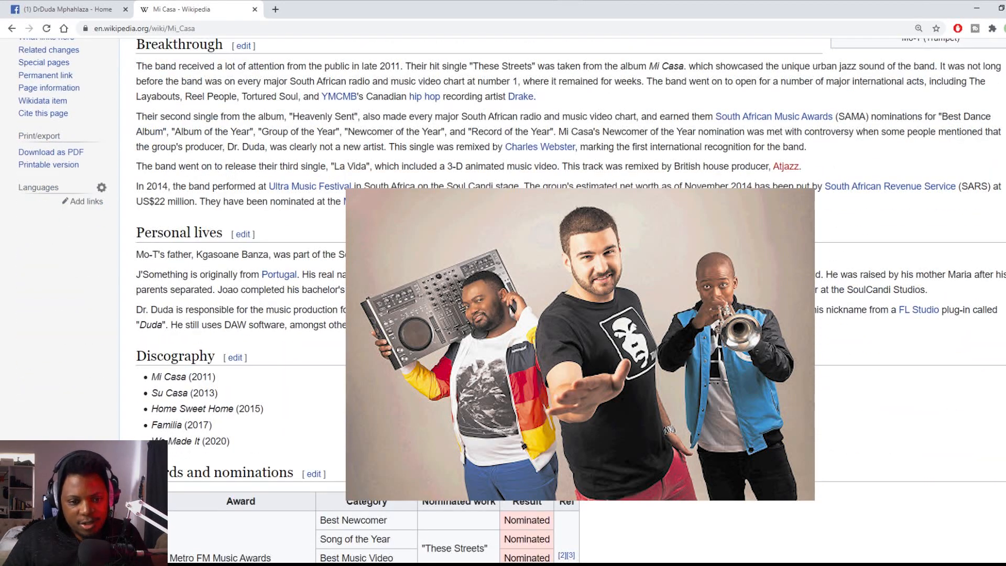
Step: Go back to the DrDuda Mphahlaza Facebook page and view the Dr Duda Samples photo post with its download link
click(101, 4)
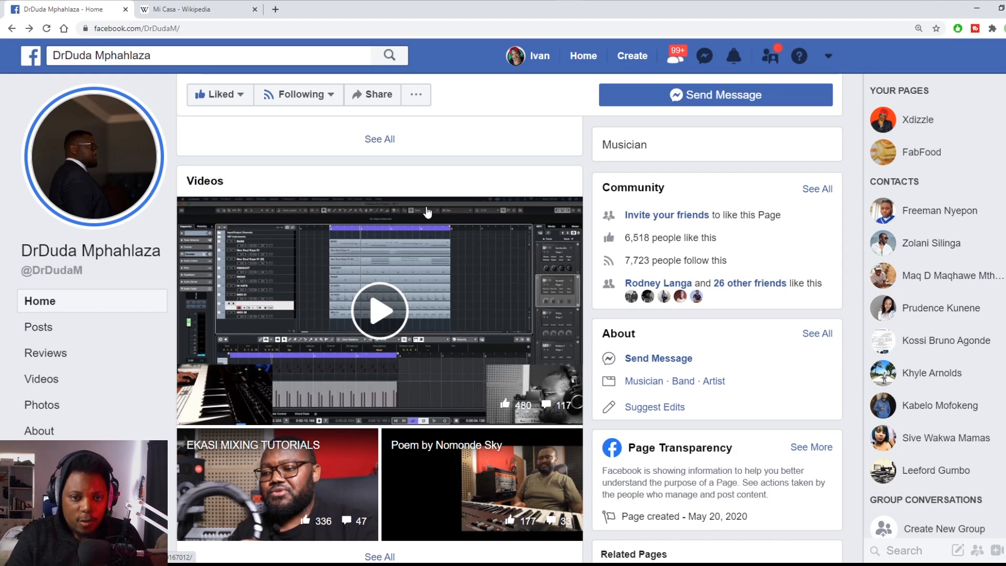
scroll(419, 236, down, 6)
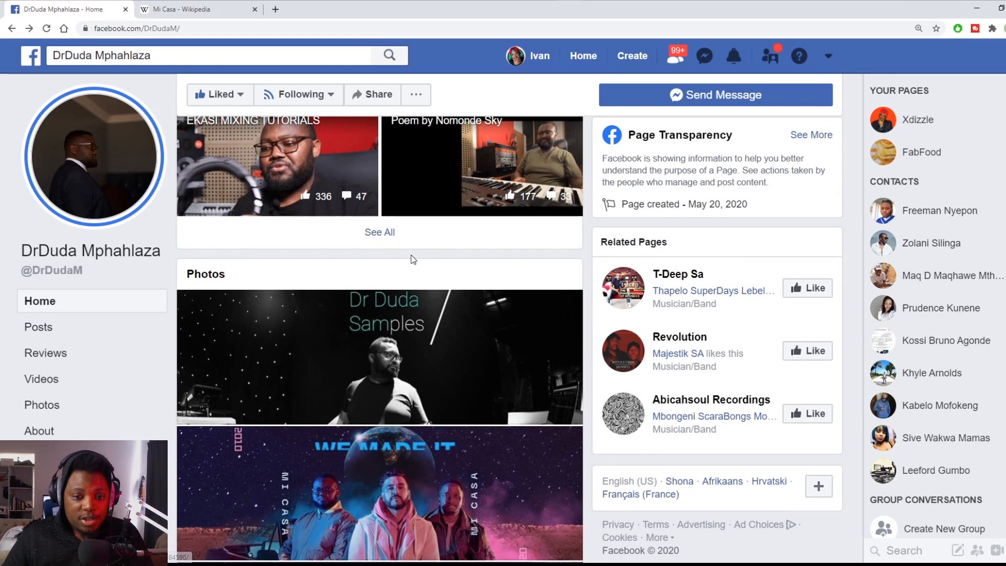
click(414, 376)
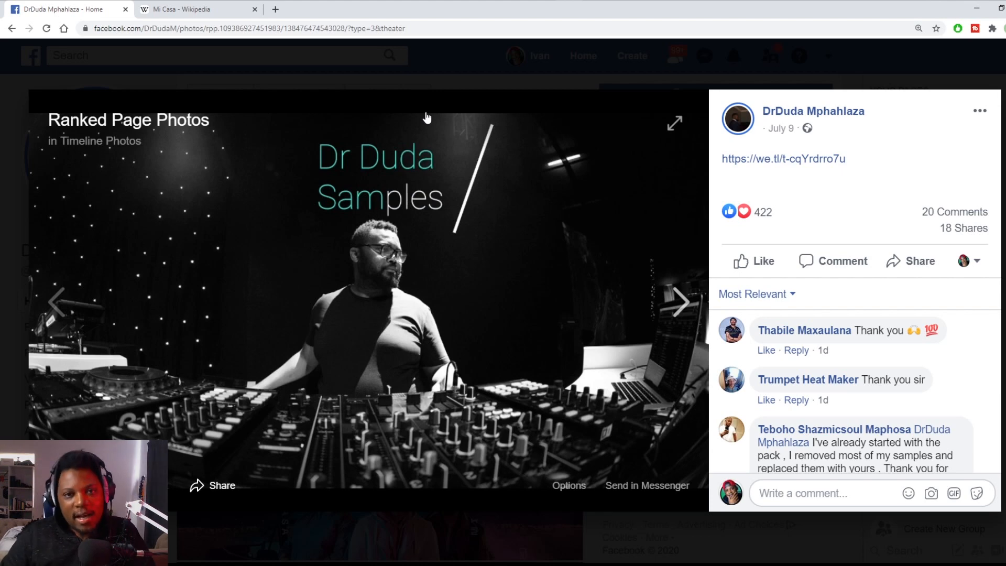
click(467, 71)
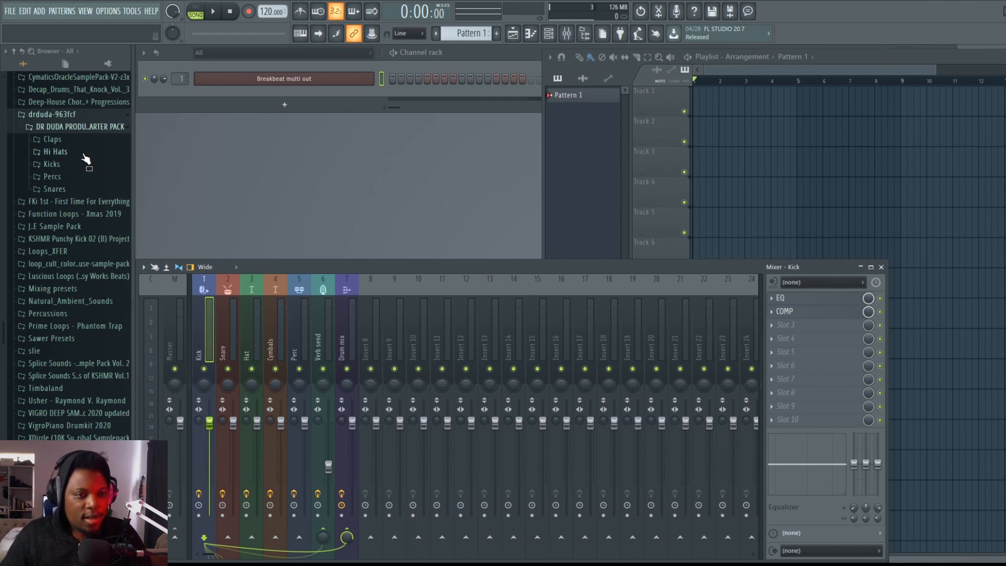
Step: In FL Studio, expand the Dr Duda starter pack's Claps folder and preview the first three clap samples
click(53, 140)
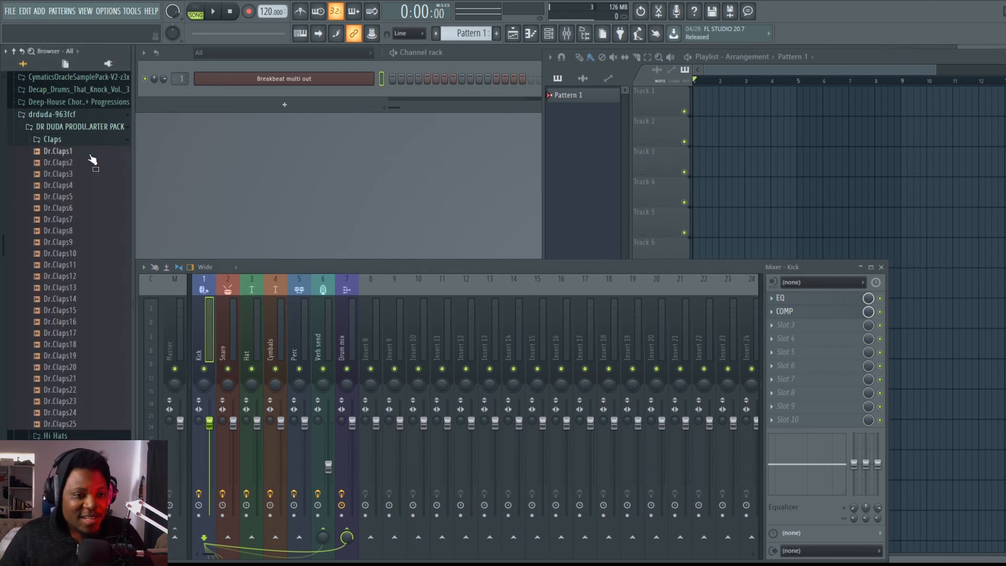
click(71, 151)
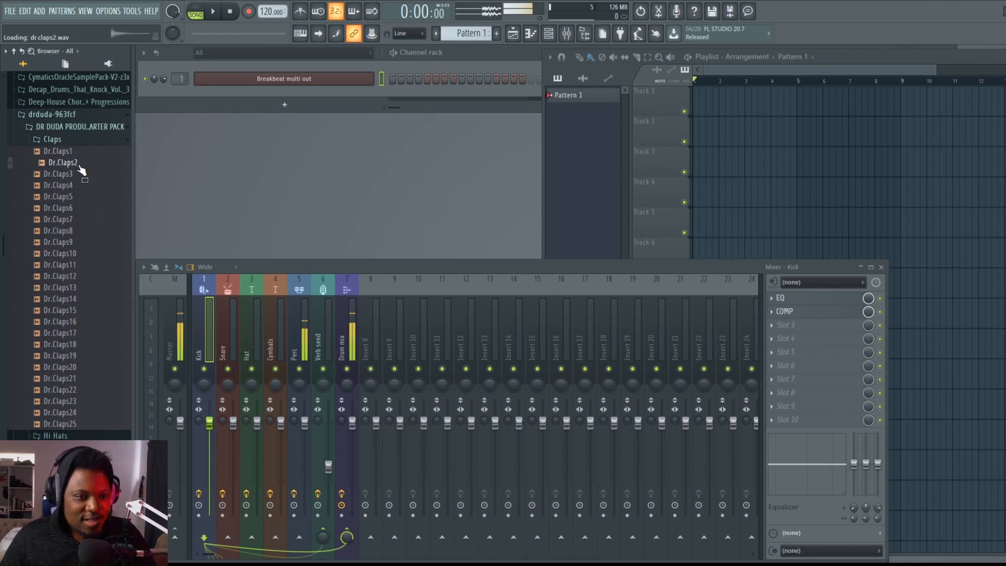
click(81, 175)
click(78, 166)
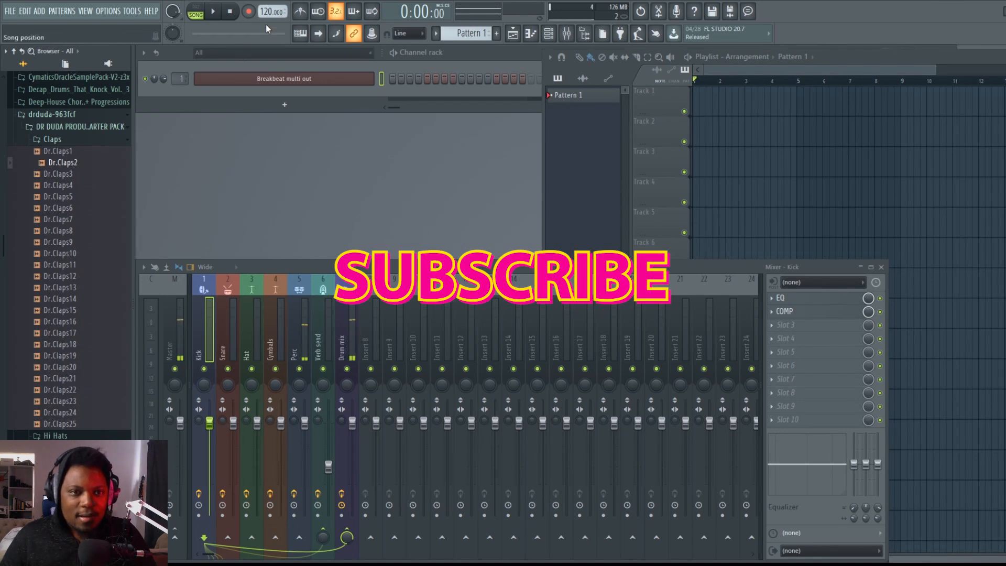
Step: Set the project tempo to 122 BPM and start playback with the metronome on
drag(267, 12, 267, 7)
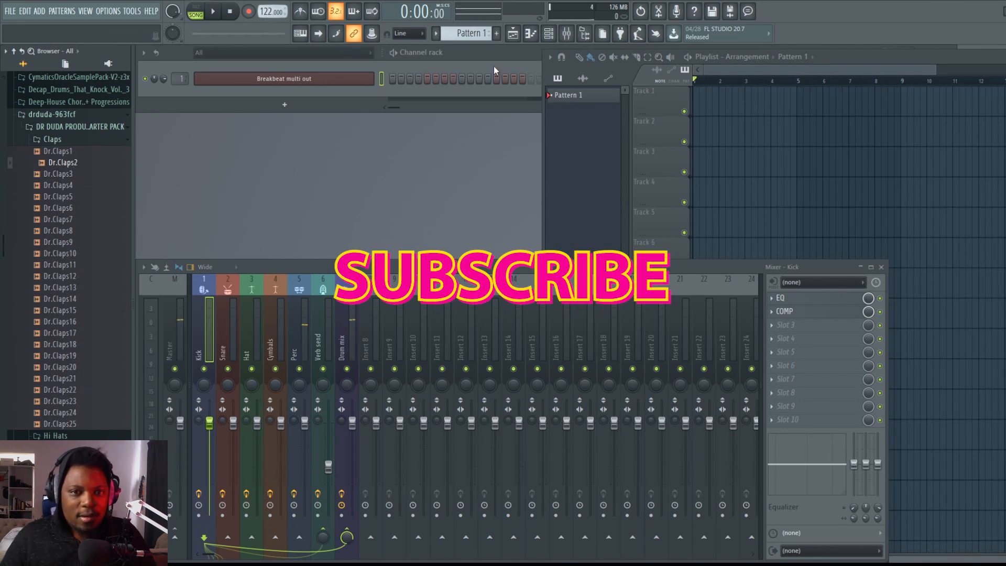
click(460, 52)
key(space)
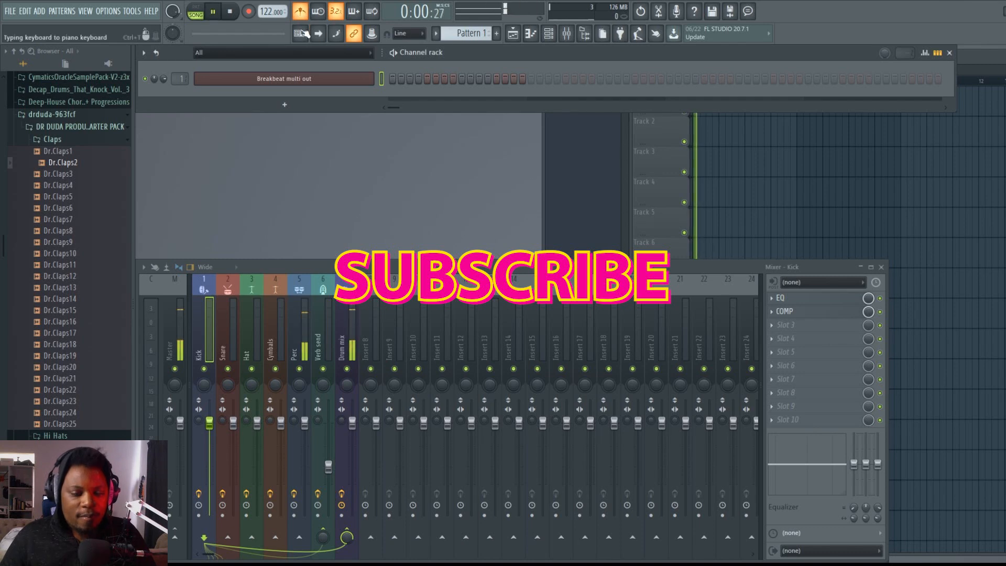
Step: Add the Dr.Claps2 sample as a new channel under Breakbeat multi out and stop playback
click(77, 164)
drag(78, 164, 320, 90)
click(670, 137)
key(space)
Step: Arrange two Pattern 1 clips on Track 1, each two bars long, filling bars 1 to 4
drag(700, 105, 781, 105)
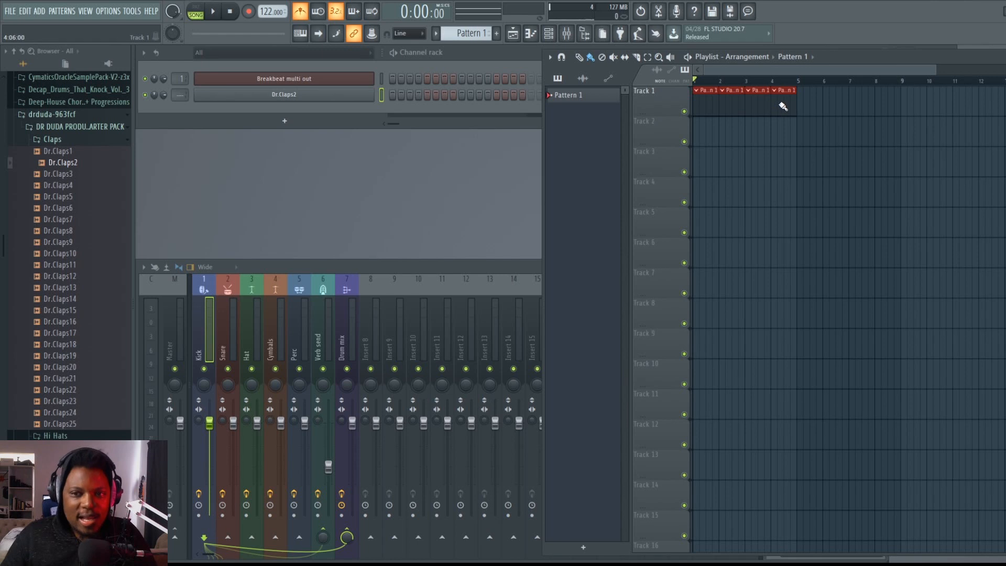
click(464, 47)
click(992, 65)
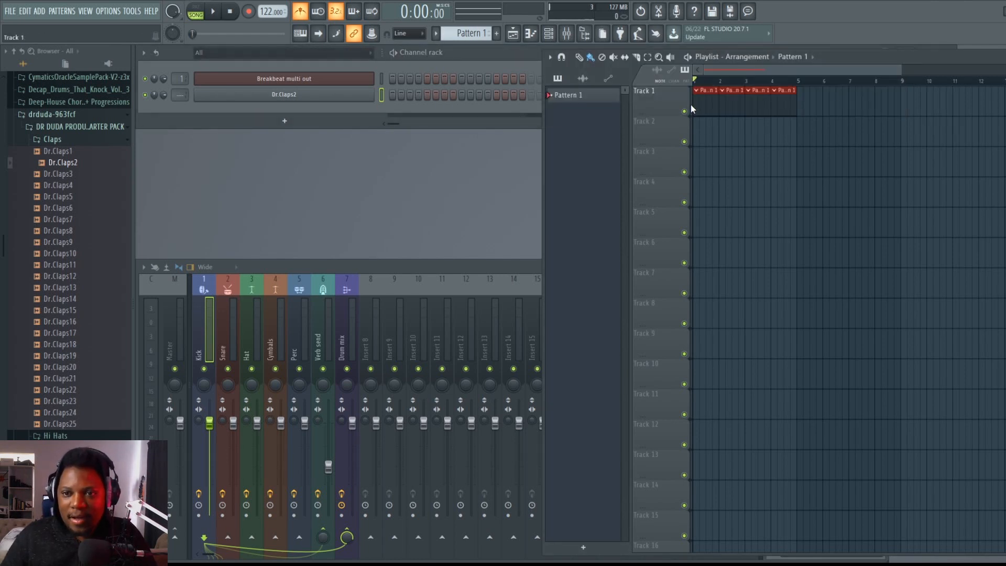
right_click(731, 102)
right_click(783, 102)
click(501, 54)
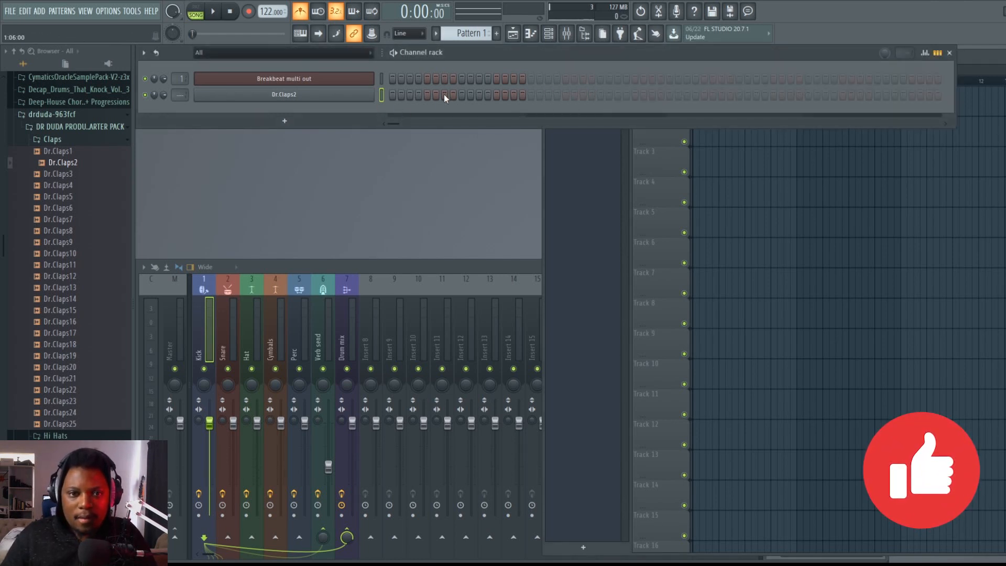
click(977, 62)
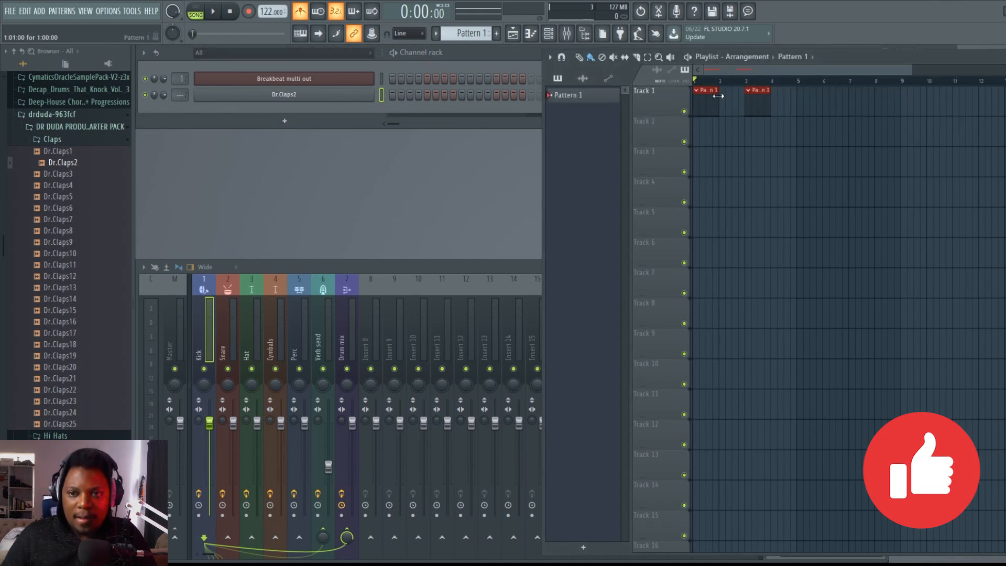
drag(716, 105, 740, 106)
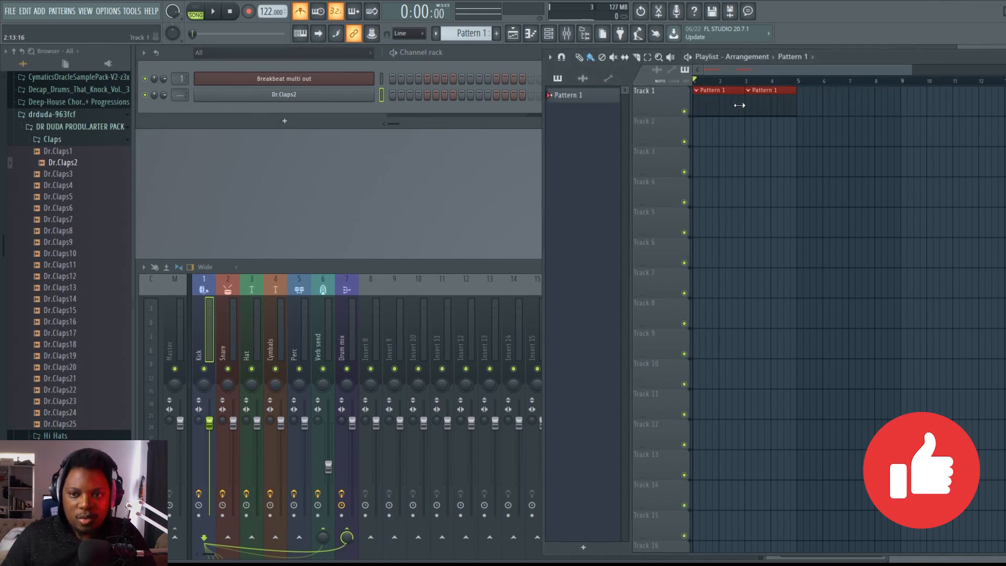
Step: Place Dr.Claps2 hits on steps 12 and 15 while the song plays, and stop playback after listening
click(443, 56)
key(space)
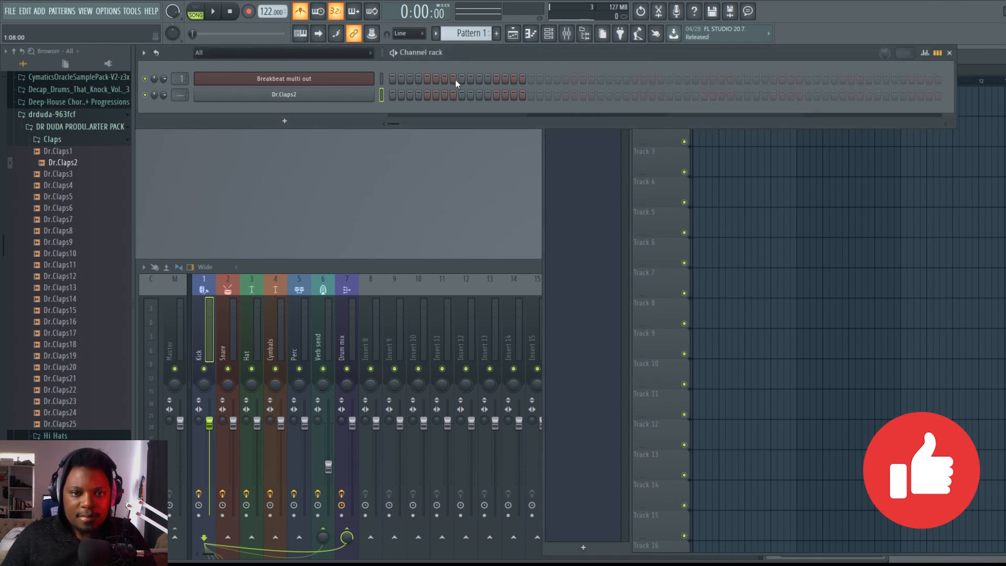
click(489, 95)
click(513, 95)
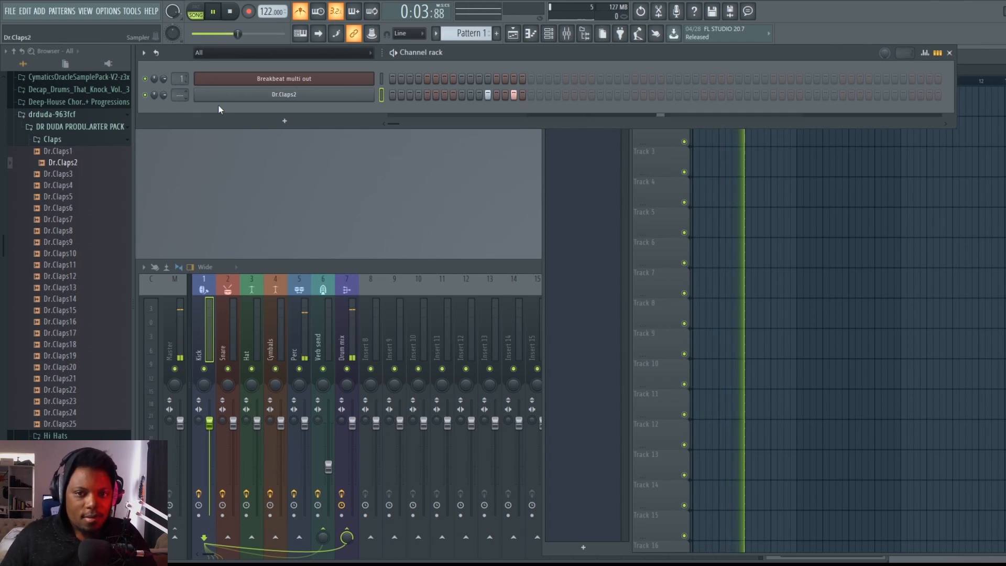
click(974, 61)
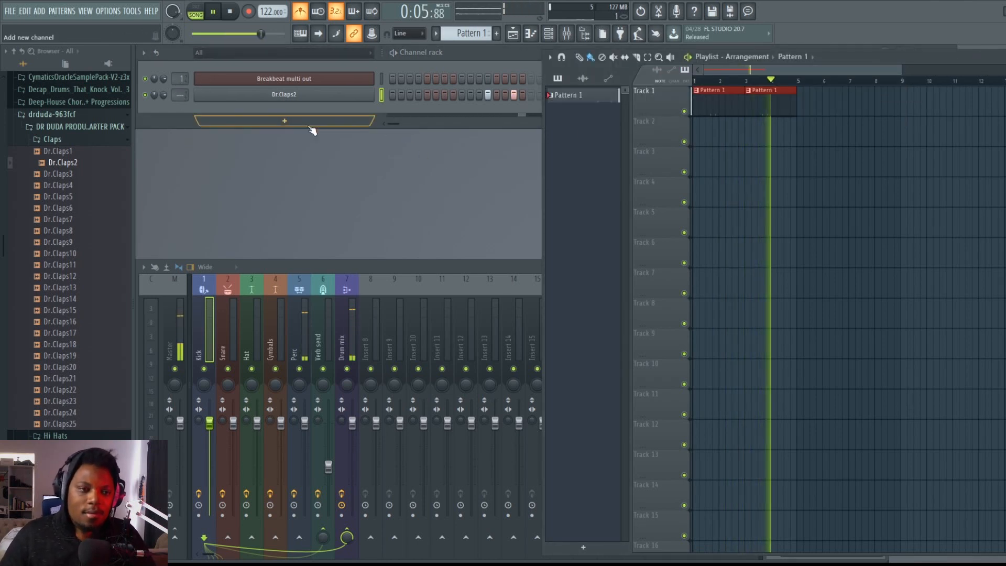
key(space)
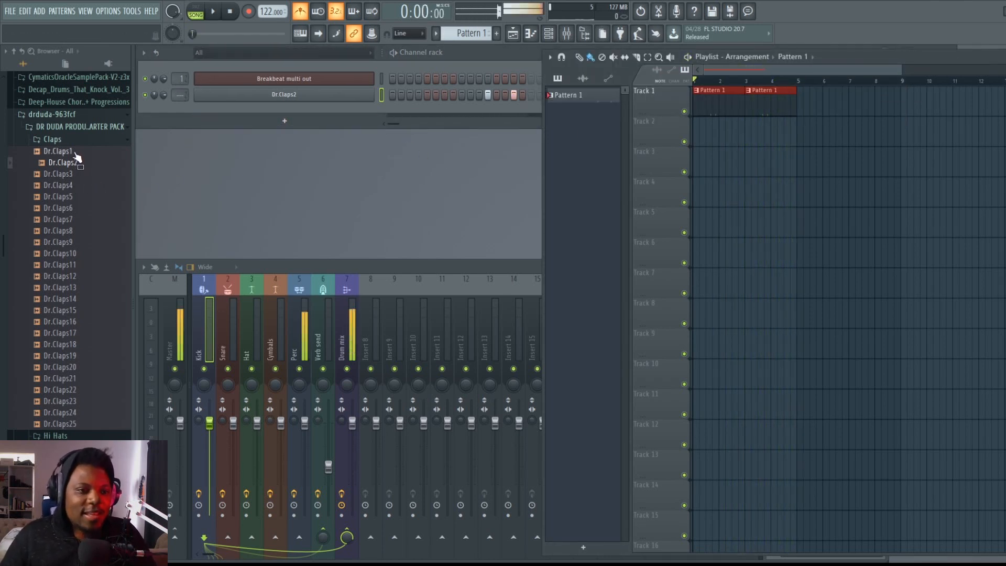
Step: Preview clap samples between Dr.Claps1 and Dr.Claps18 to choose a second clap sound
click(74, 153)
click(75, 185)
click(78, 198)
click(77, 209)
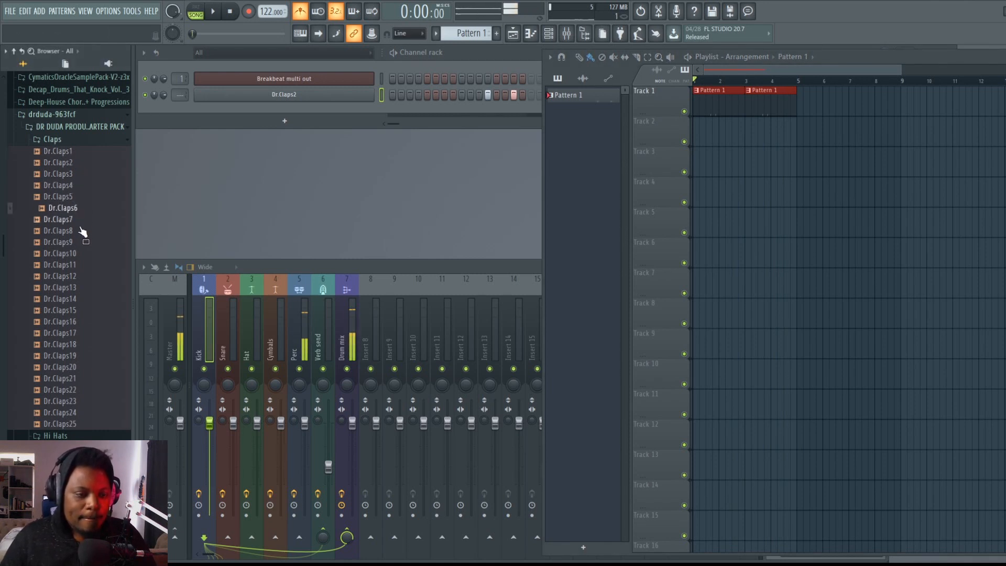
click(80, 231)
click(81, 253)
click(80, 241)
click(78, 231)
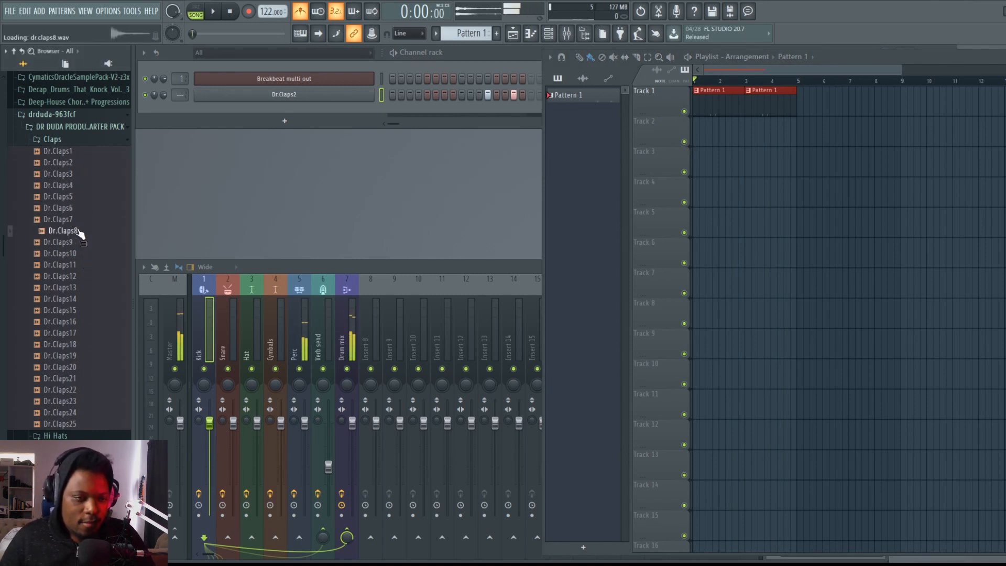
click(79, 265)
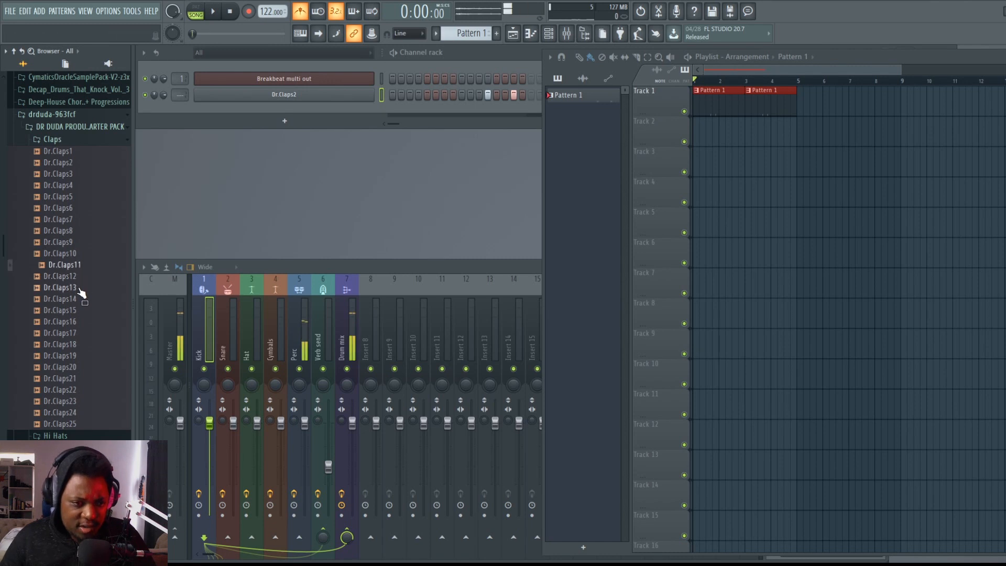
click(82, 276)
click(79, 333)
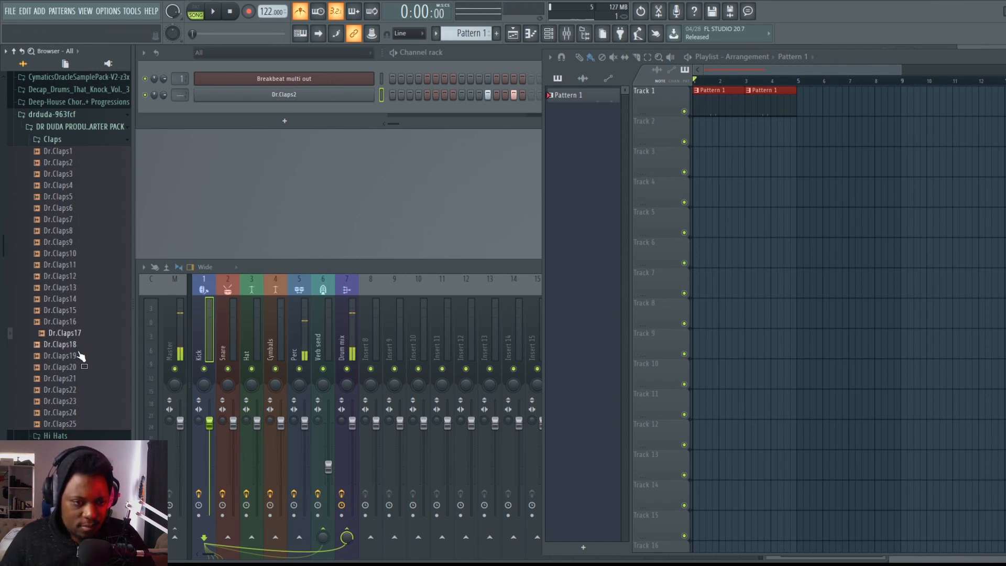
click(78, 344)
Step: Add Dr.Claps17 as a new channel and place its hits on steps 5, 13 and 29 during playback
drag(78, 332, 329, 113)
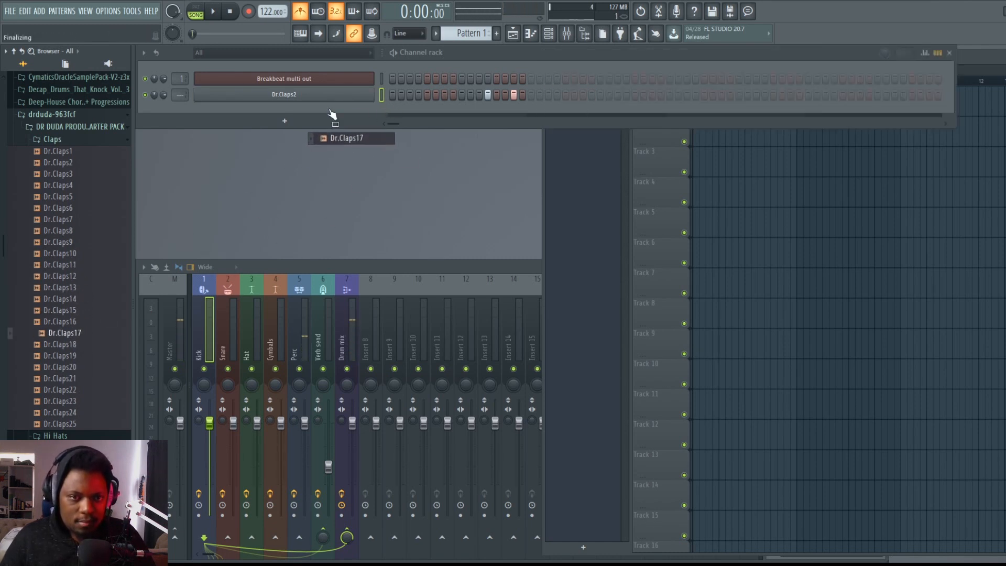
key(space)
click(427, 111)
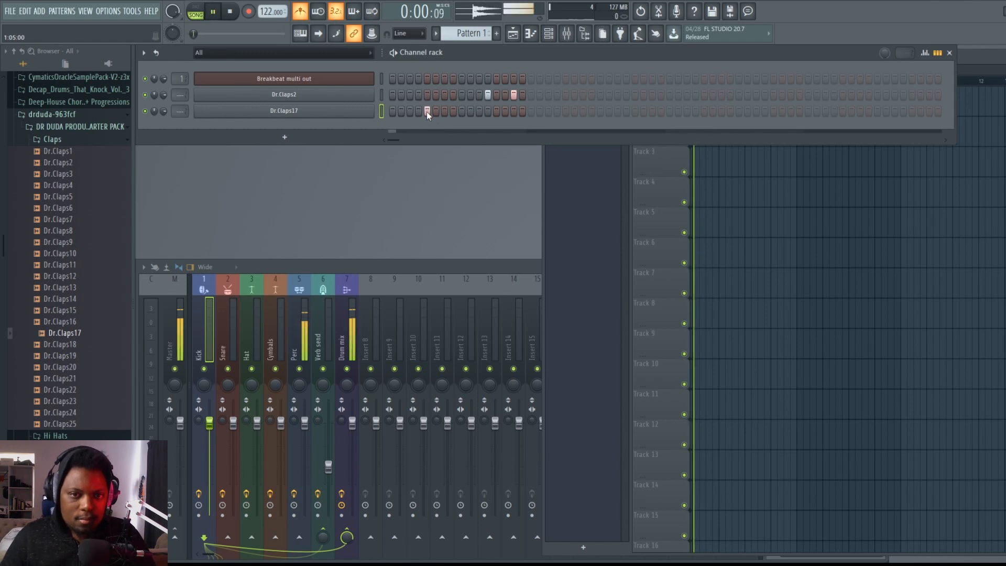
click(496, 111)
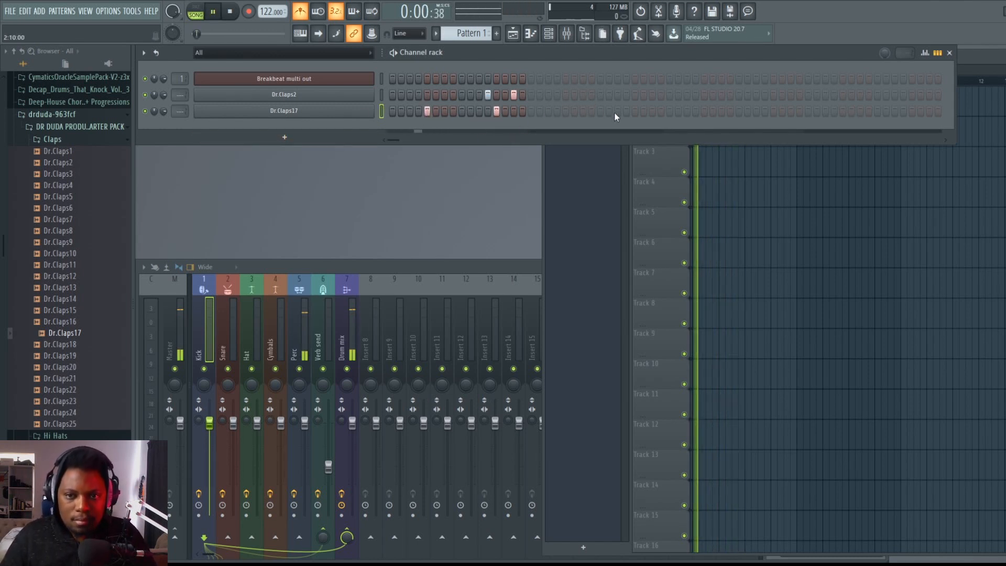
click(635, 111)
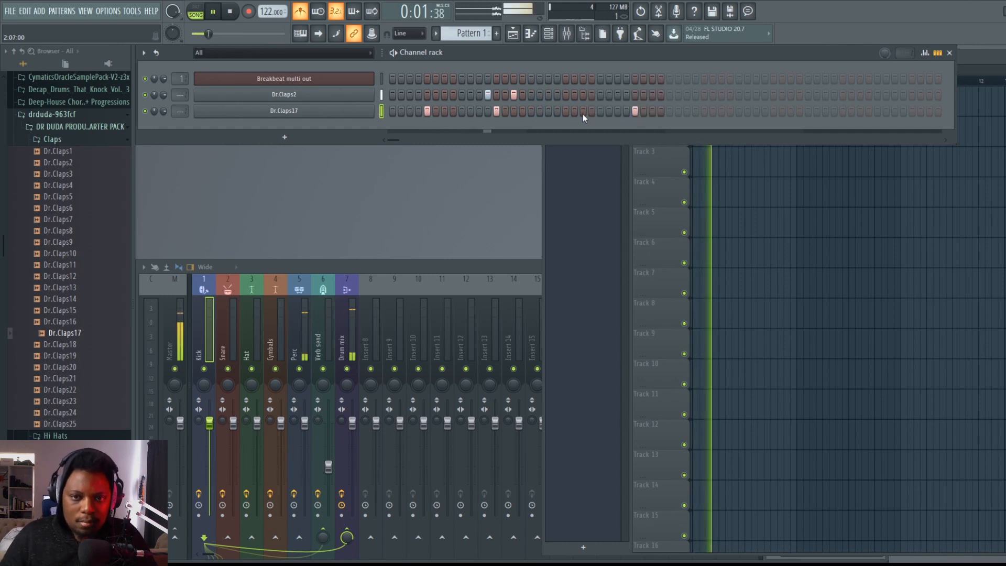
Step: Try an extra Dr.Claps2 hit on step 27 and on step 26, and clear it
click(617, 95)
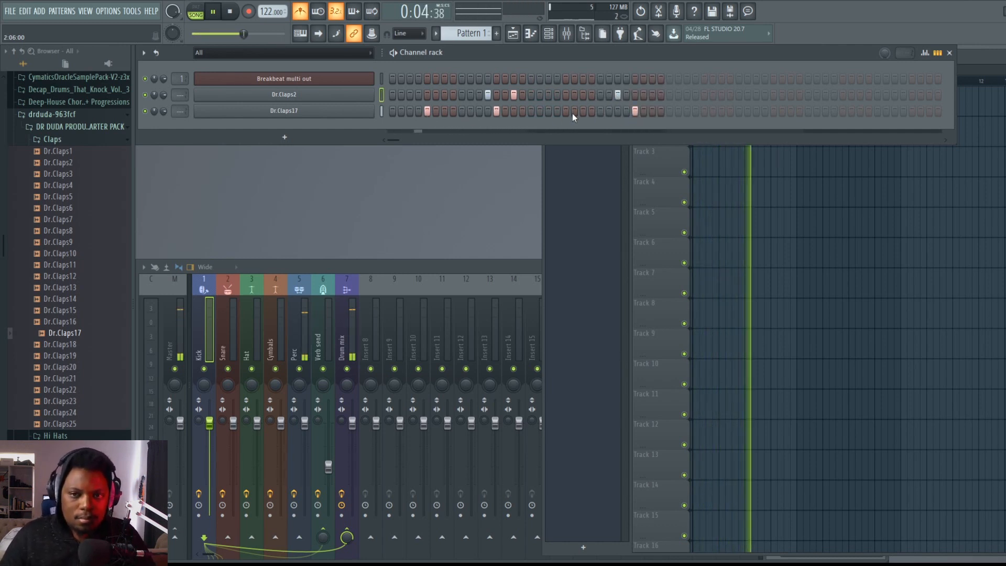
click(619, 95)
click(609, 94)
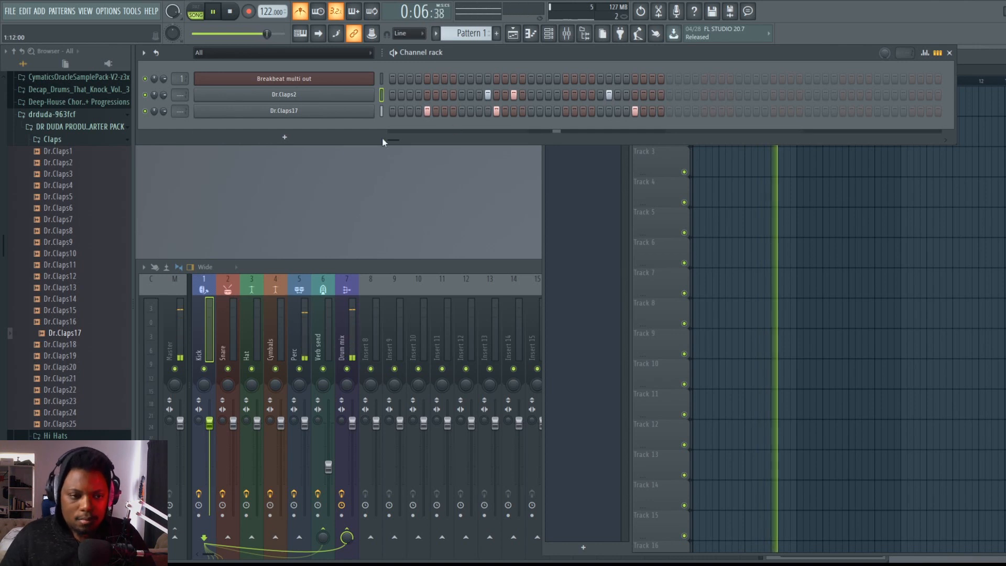
click(608, 95)
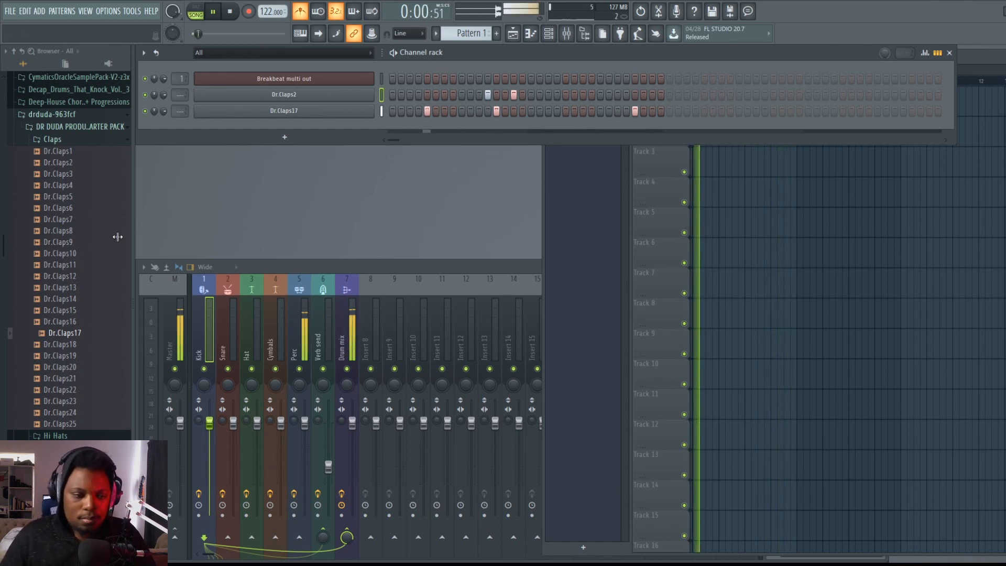
Step: Stop playback and preview samples from Dr.Claps19 to Dr.Claps25, plus Dr.Claps6, Dr.Claps2 and Dr.Claps3, for another clap sound
click(75, 357)
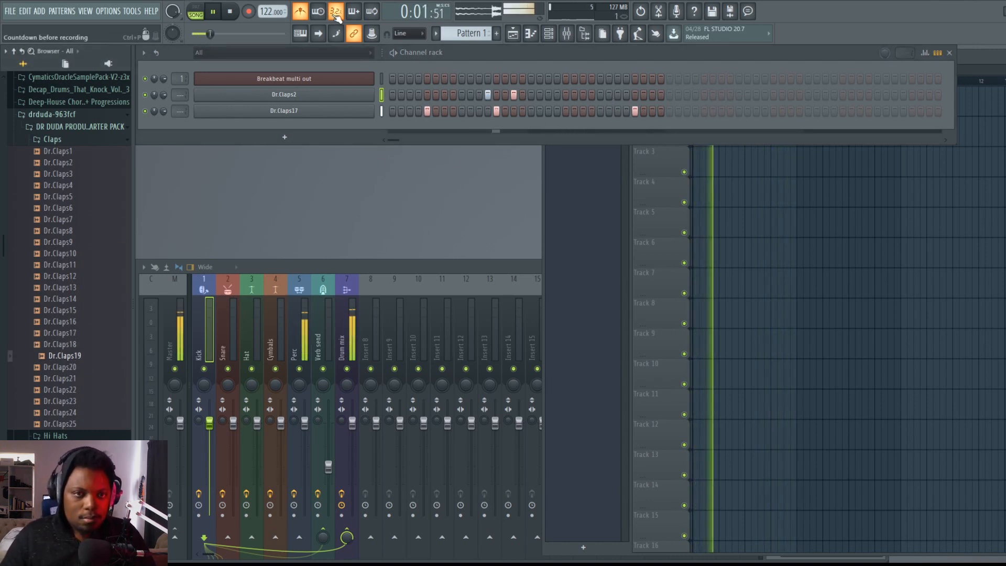
click(69, 401)
key(space)
click(75, 369)
click(73, 391)
click(74, 402)
click(79, 413)
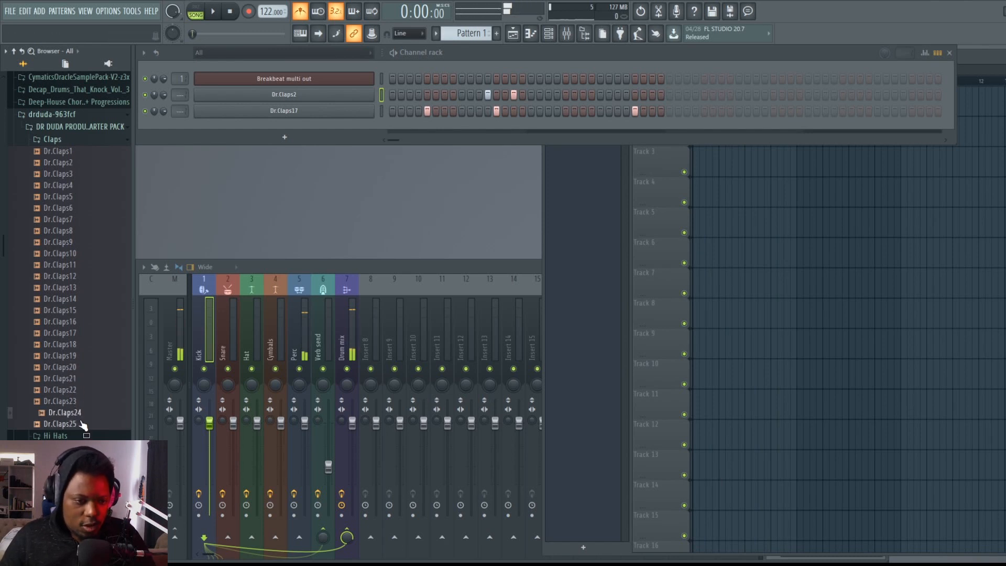
click(83, 402)
click(82, 391)
click(84, 423)
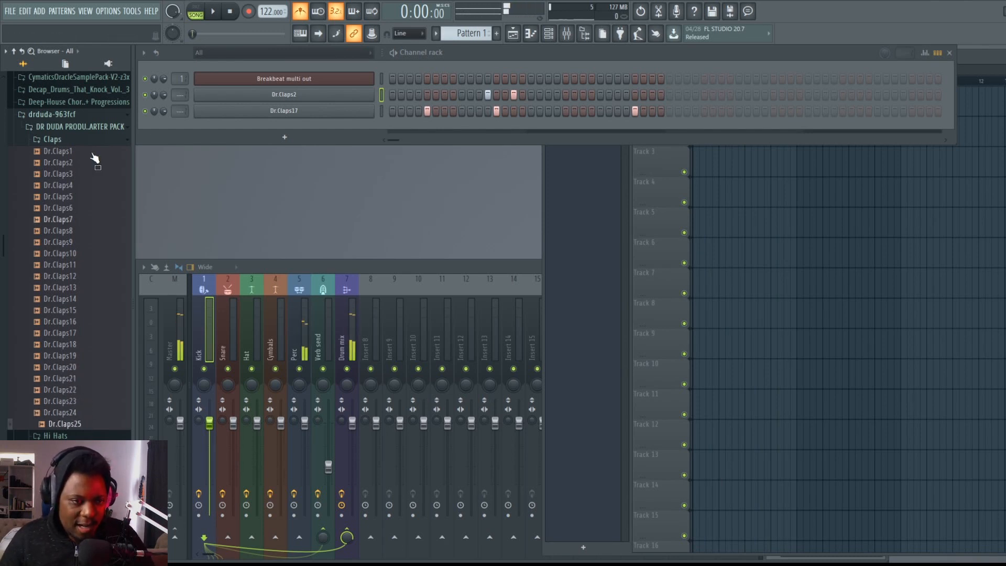
click(77, 210)
click(62, 162)
click(66, 174)
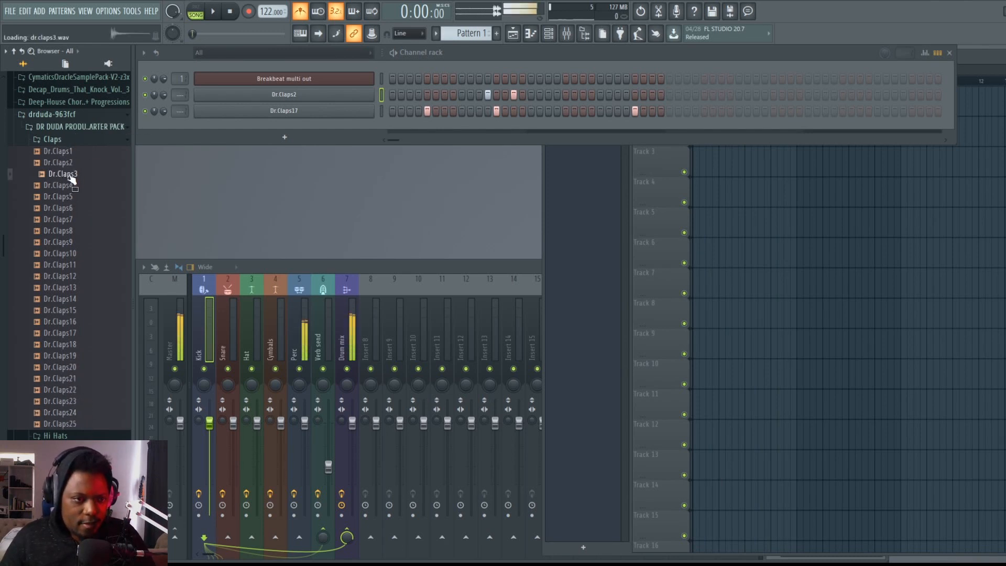
Step: Finish previewing claps with Dr.Claps4, and preview samples between Dr.Hi Hats1 and Dr.Hi Hats20 to choose a hi-hat
click(72, 186)
click(53, 139)
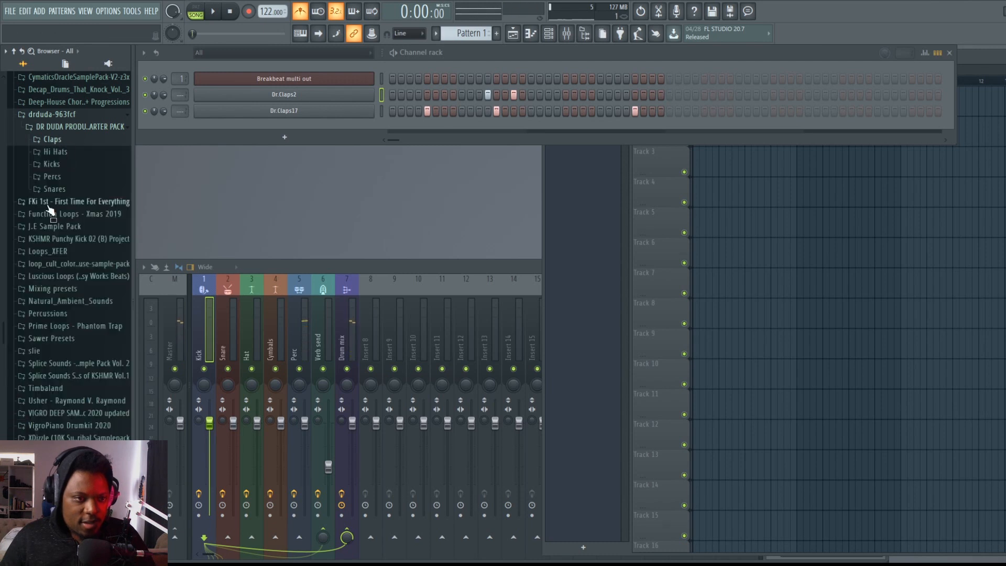
click(55, 151)
click(72, 164)
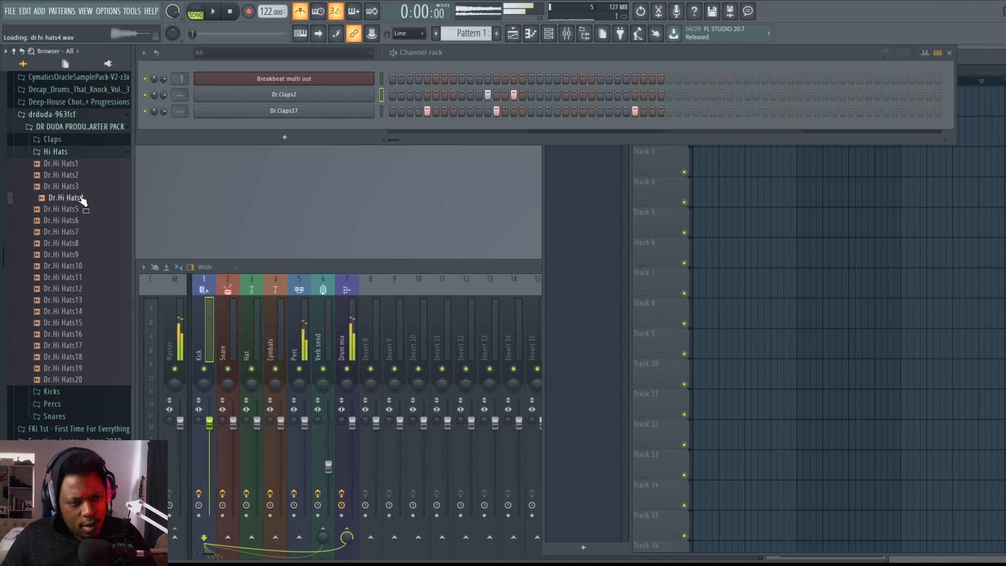
click(82, 187)
click(82, 198)
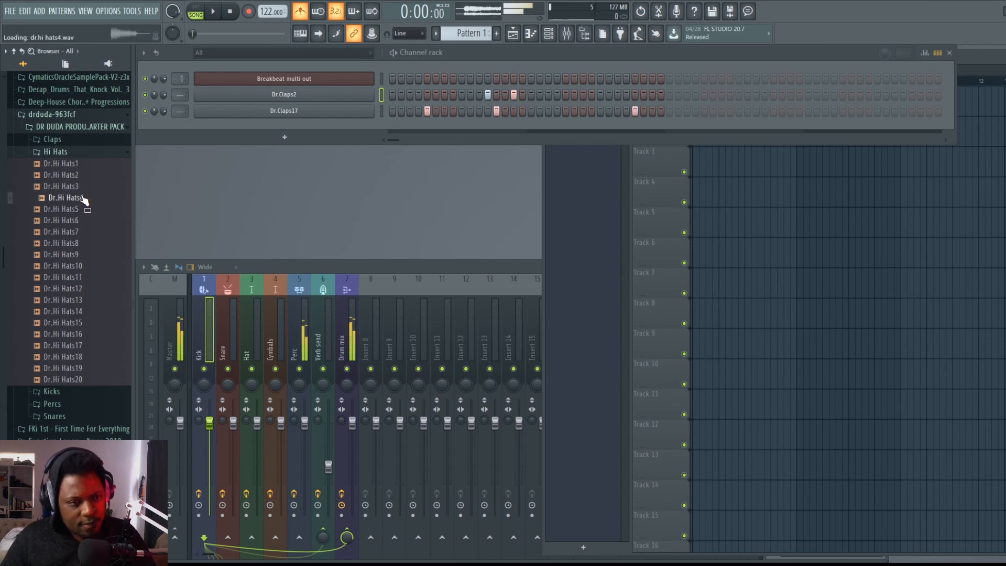
click(81, 210)
click(83, 221)
click(83, 244)
click(83, 265)
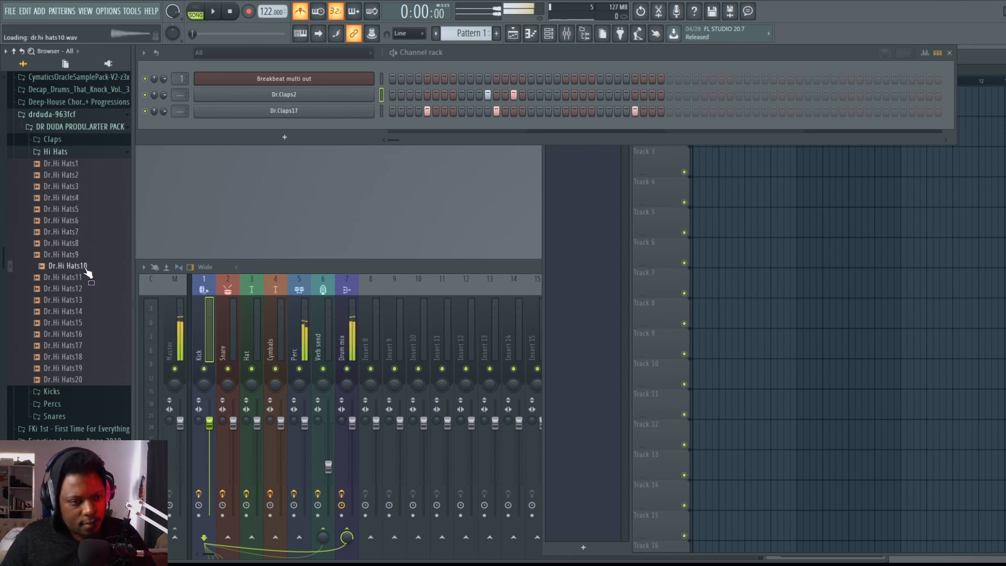
click(87, 288)
click(88, 299)
click(88, 312)
click(88, 323)
click(88, 337)
click(88, 357)
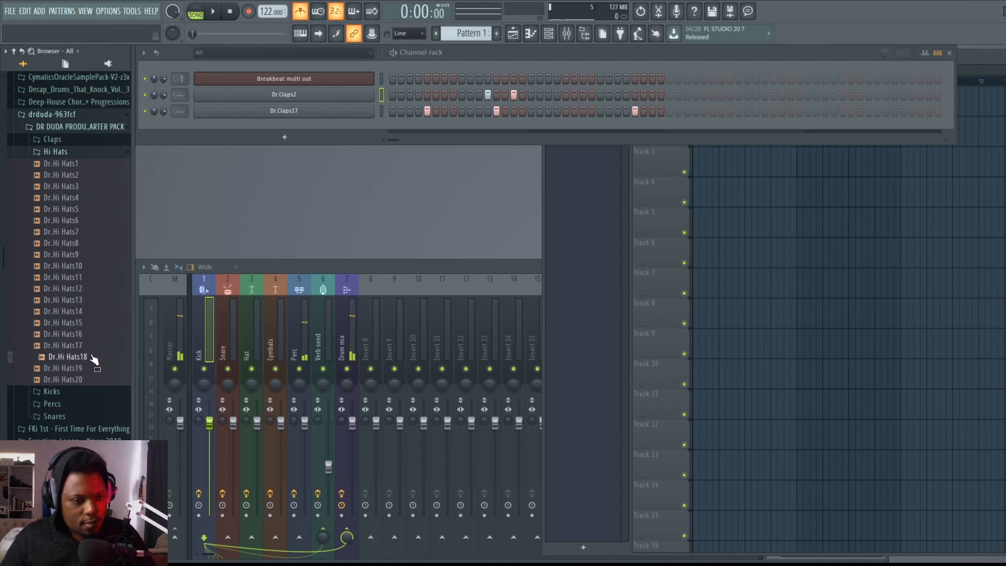
click(88, 370)
click(88, 378)
click(88, 360)
Step: Add Dr.Hi Hats18 as a new channel, fill every 4 steps, and rotate its pattern two steps right to place the hits off the beat
drag(90, 364, 277, 126)
right_click(277, 127)
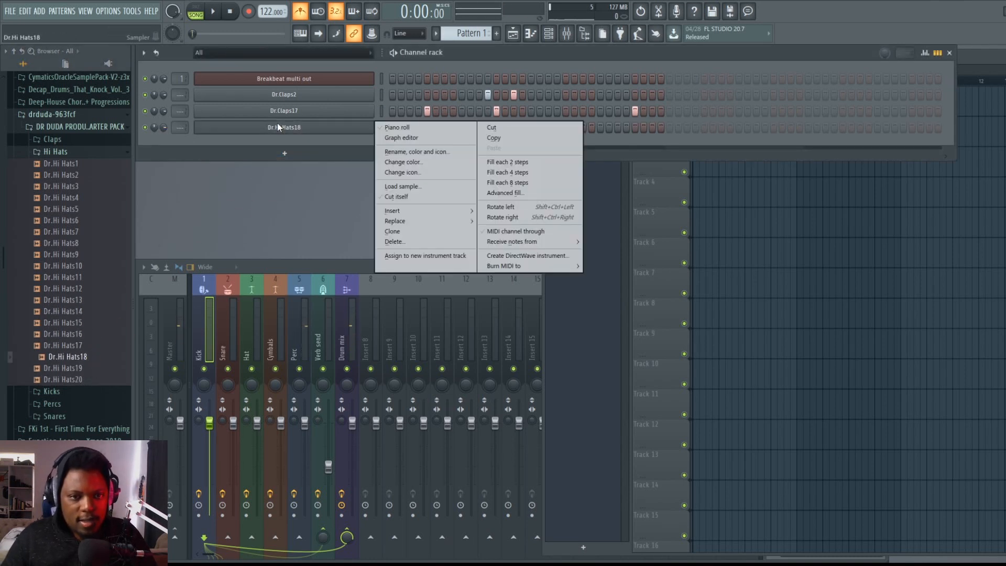
click(529, 173)
key(ctrl+shift+Right)
key(ctrl+shift+Right)
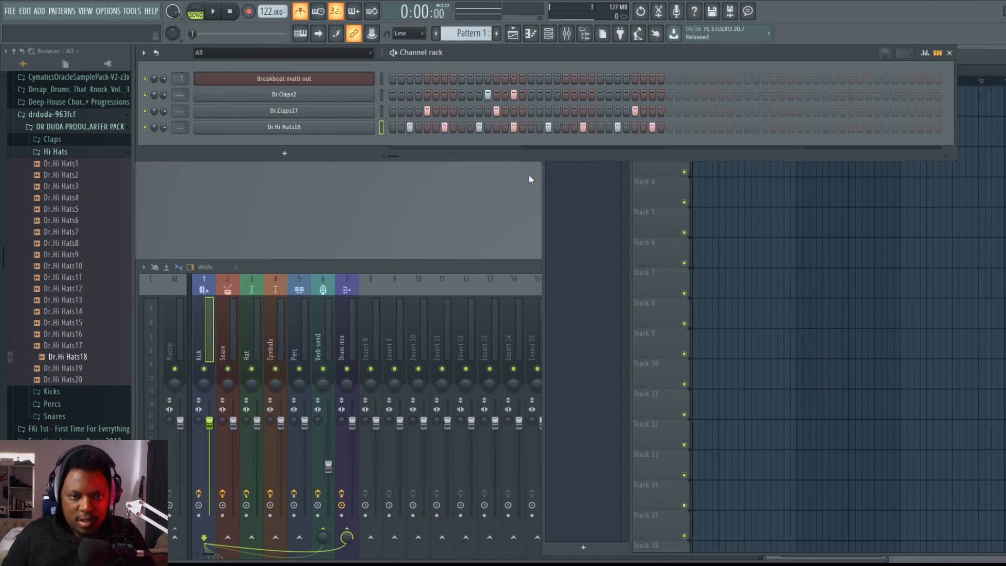
Step: Lower the Dr.Hi Hats18 channel volume to about 52% during playback, and stop playback
key(space)
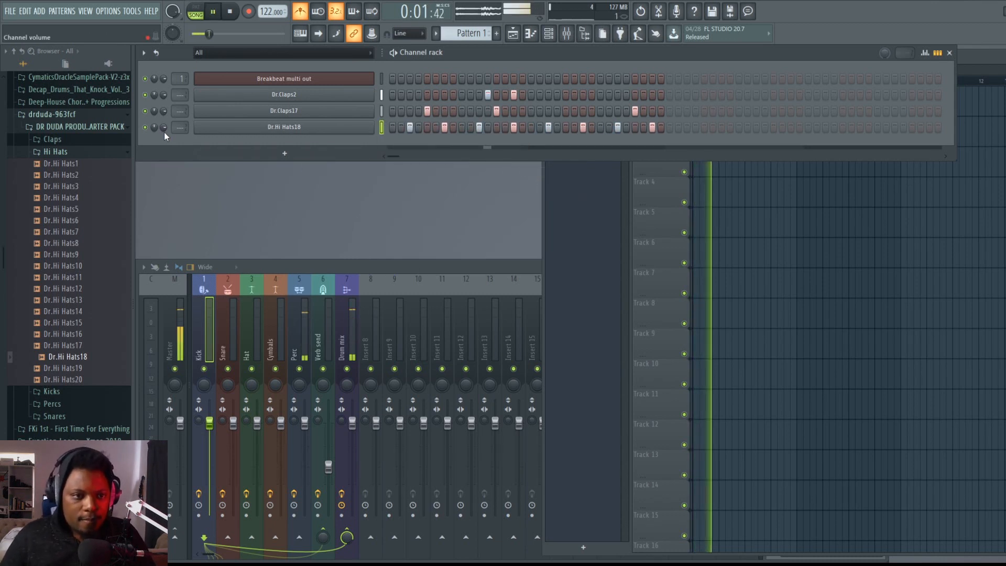
drag(163, 128, 163, 149)
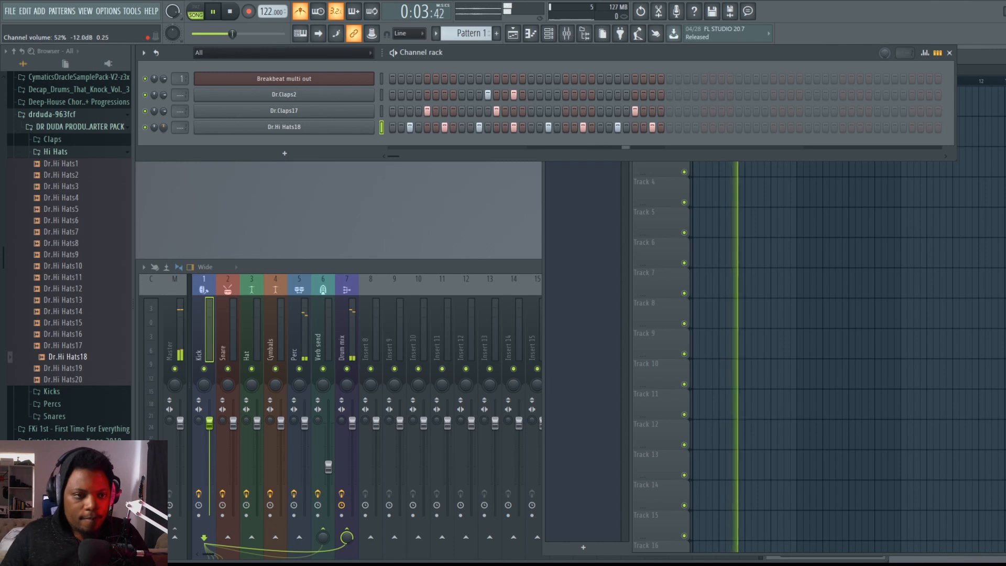
key(space)
Step: Preview the Dr.Hi Hats1 sample again and close the Hi Hats folder
click(81, 166)
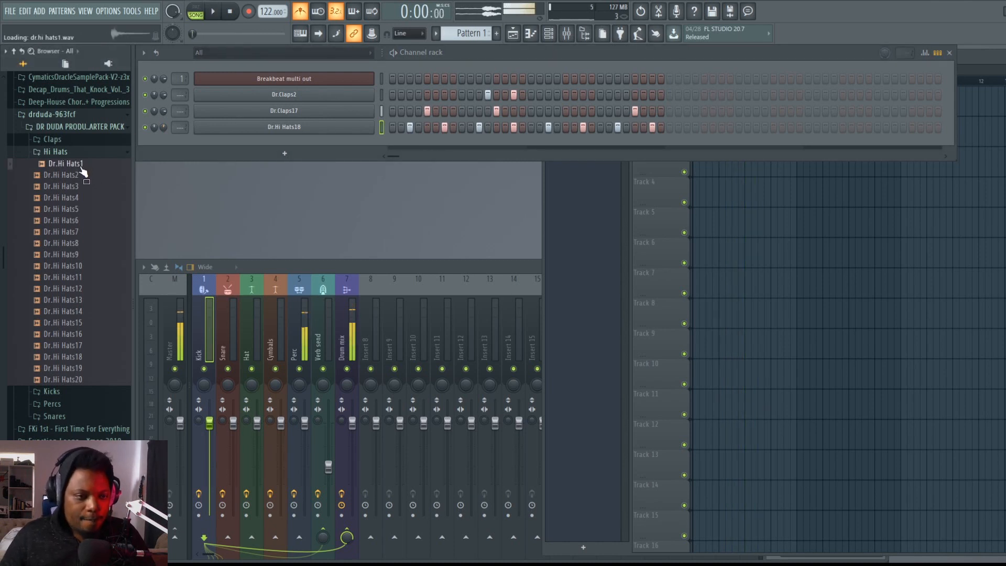
click(83, 168)
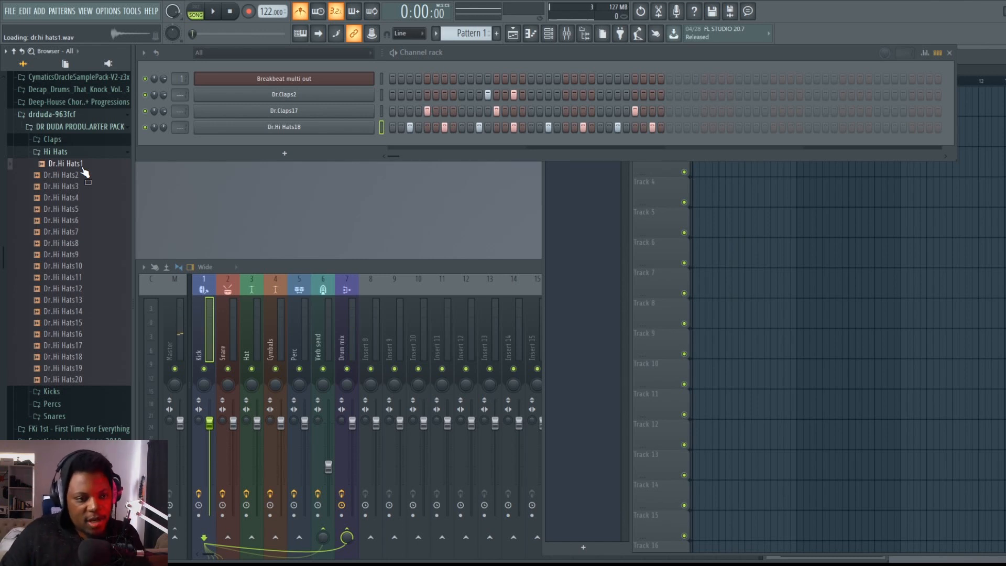
click(75, 156)
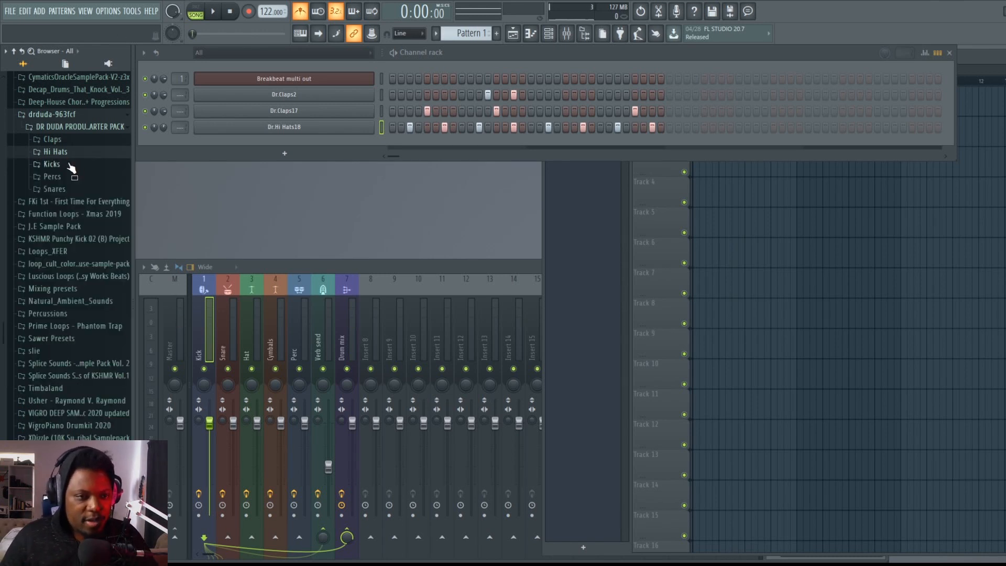
Step: Preview the kick samples from Dr.Kick1 to Dr.Kick7 to choose a kick
click(71, 166)
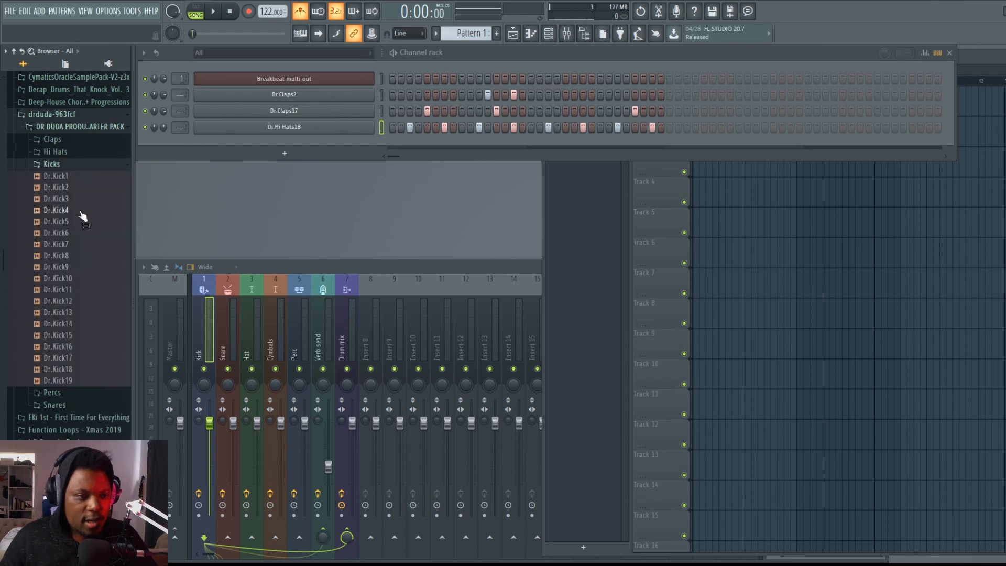
click(68, 177)
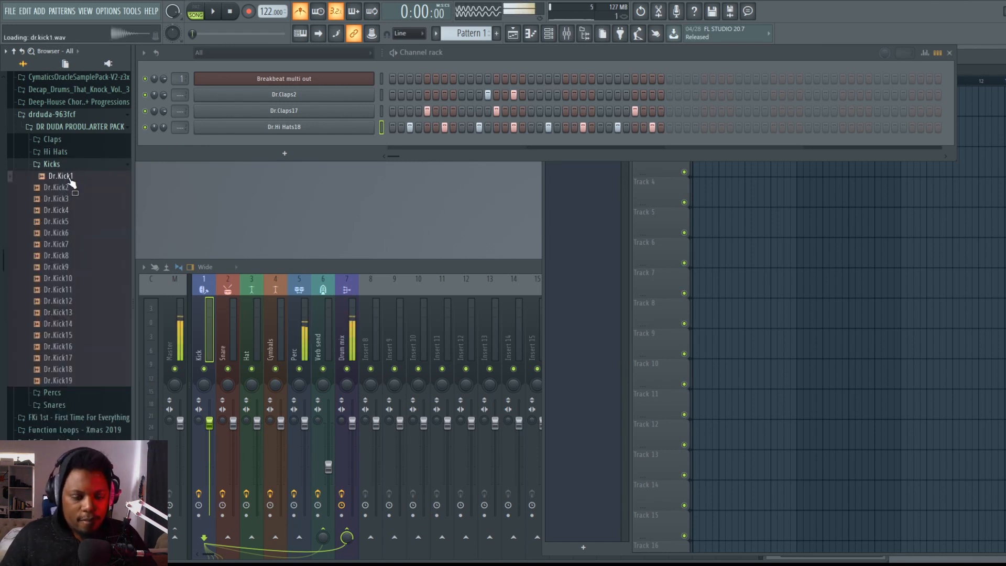
click(69, 189)
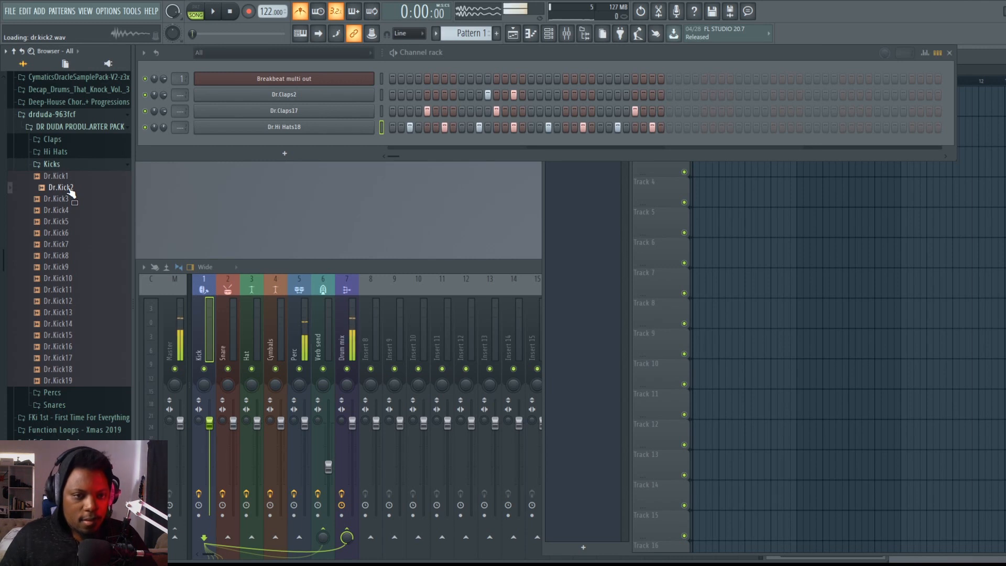
click(71, 200)
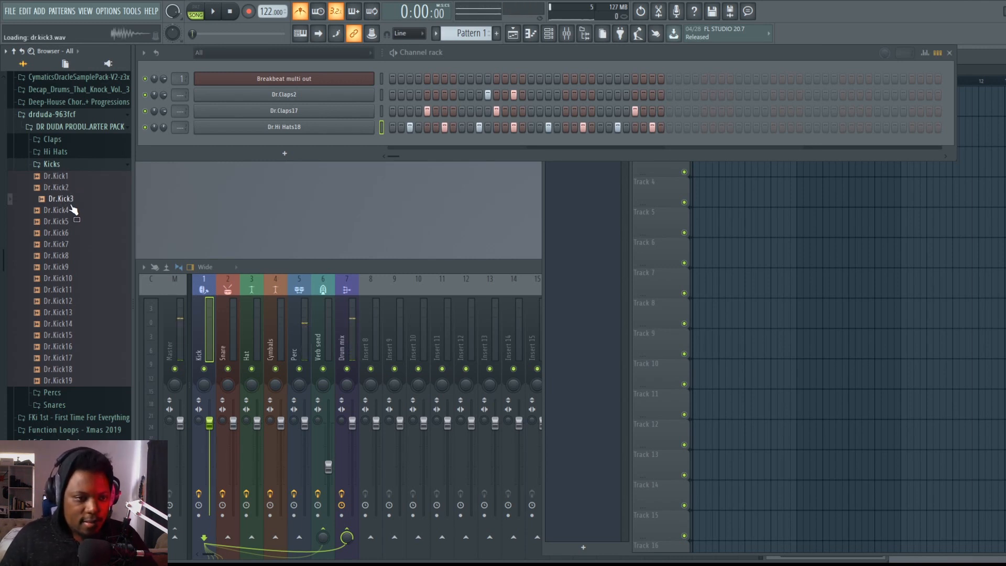
click(73, 210)
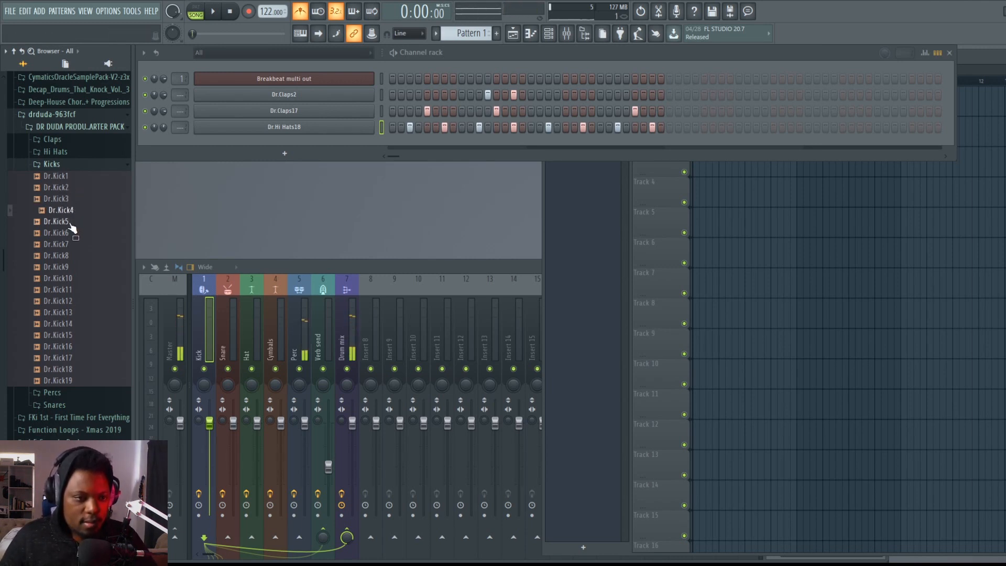
click(72, 222)
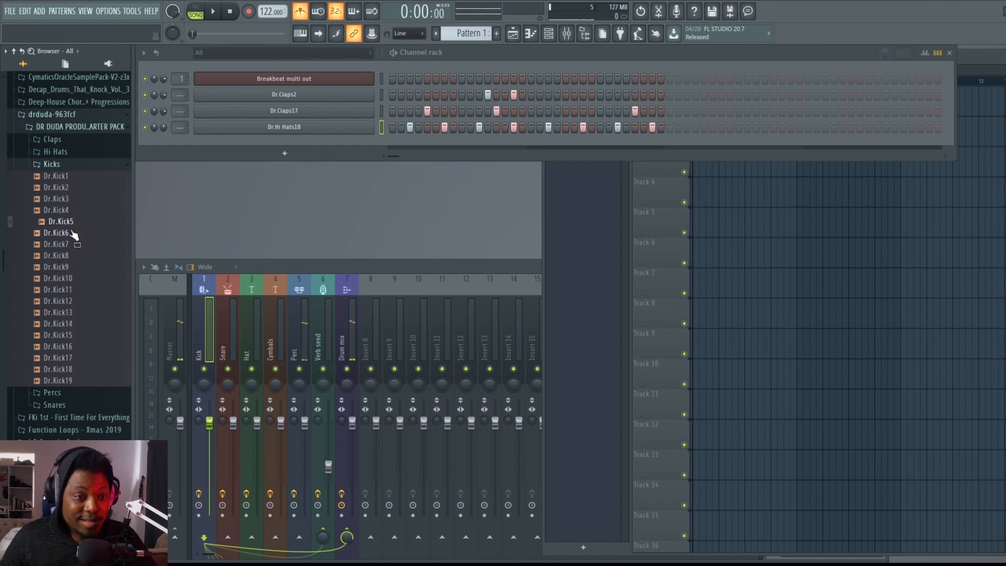
click(73, 232)
click(75, 244)
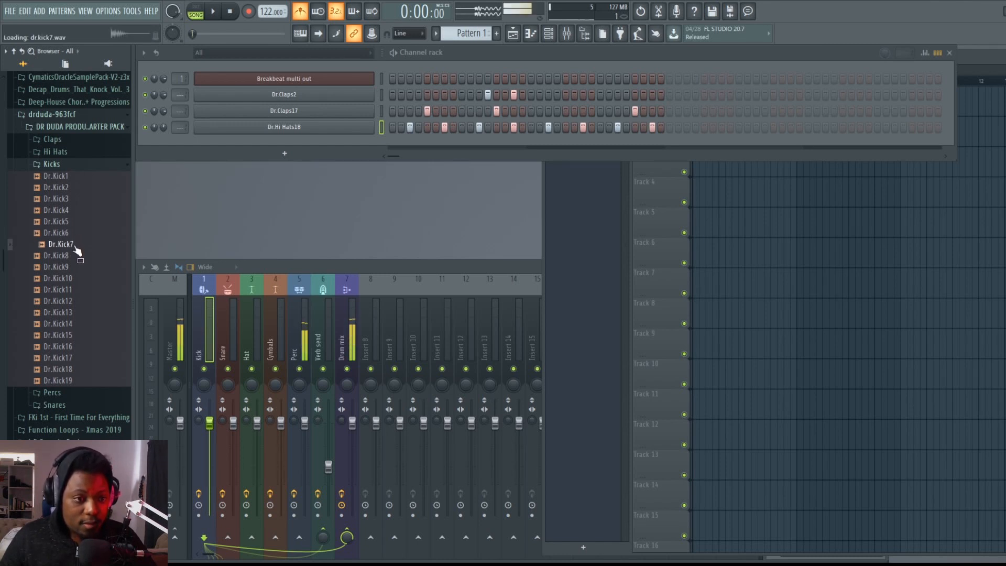
Step: Add Dr.Kick6 as a new channel above Breakbeat multi out and fill its pattern every 4 steps
drag(72, 232, 300, 67)
right_click(307, 81)
click(530, 124)
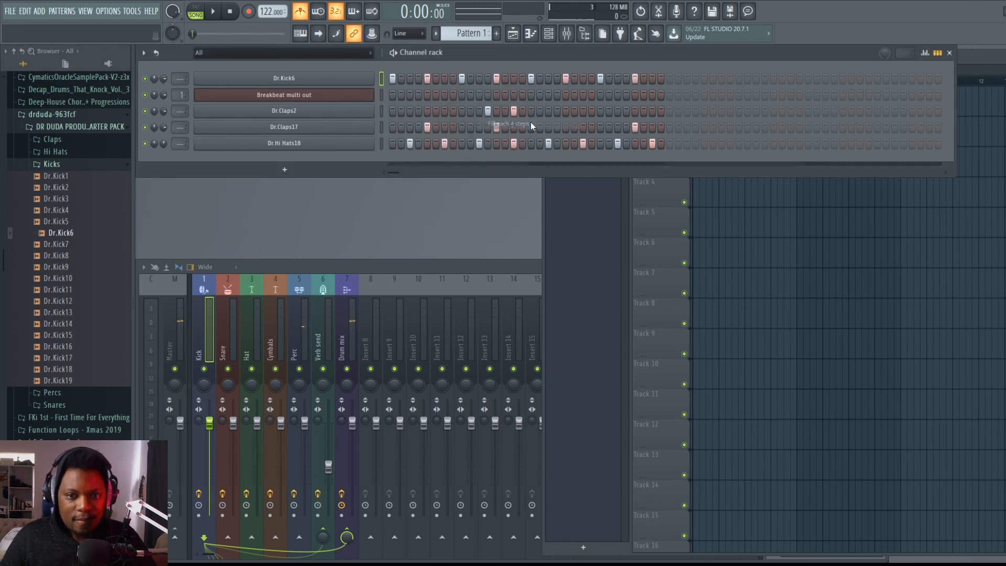
Step: Lower the Dr.Claps17 channel volume slightly during playback, and stop playback
key(space)
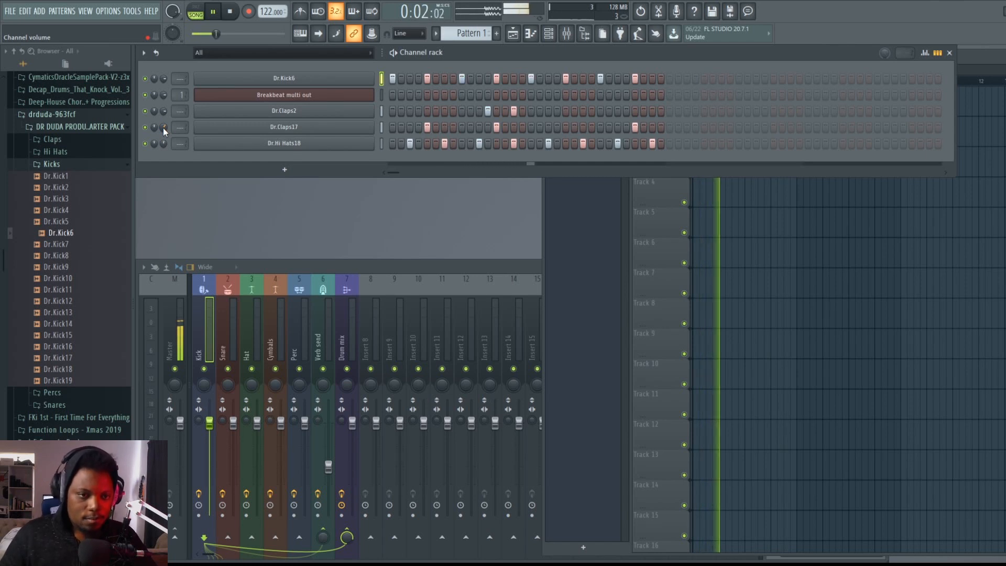
drag(163, 128, 163, 136)
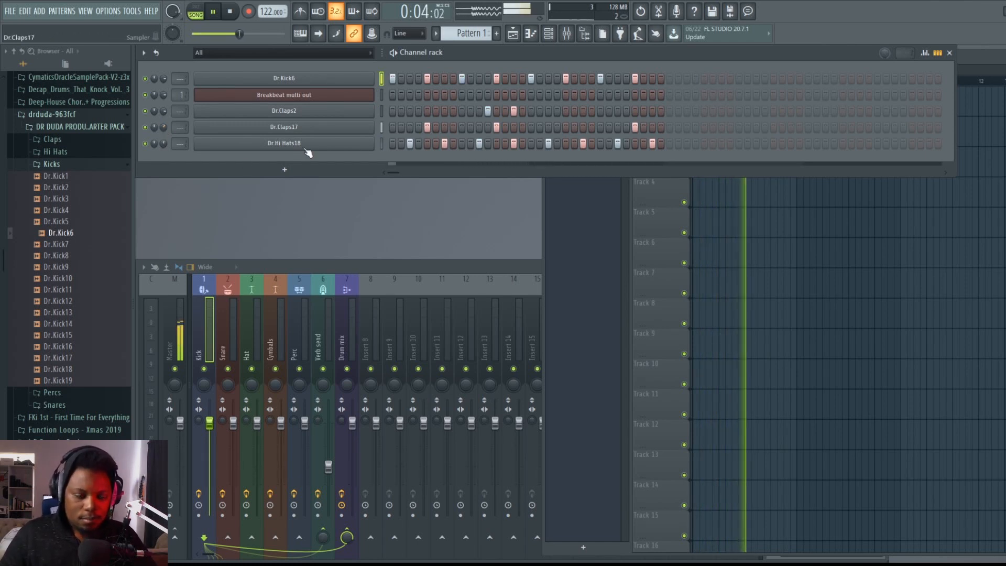
key(space)
Step: Preview Dr.Kick8 and Dr.Kick9, and try Dr.Kick8 as the kick channel's sample in a short playback
click(76, 257)
click(75, 268)
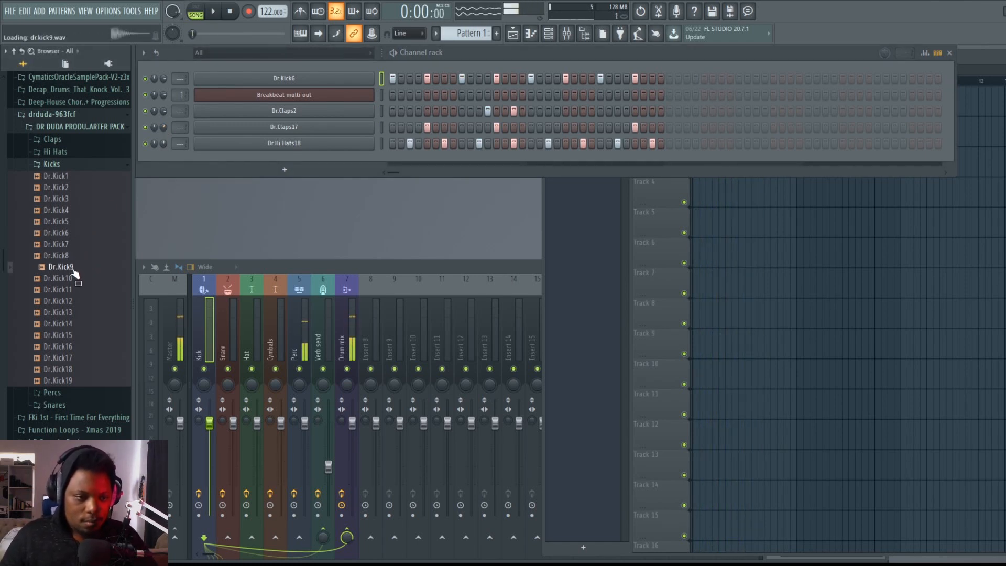
drag(74, 256, 302, 78)
key(space)
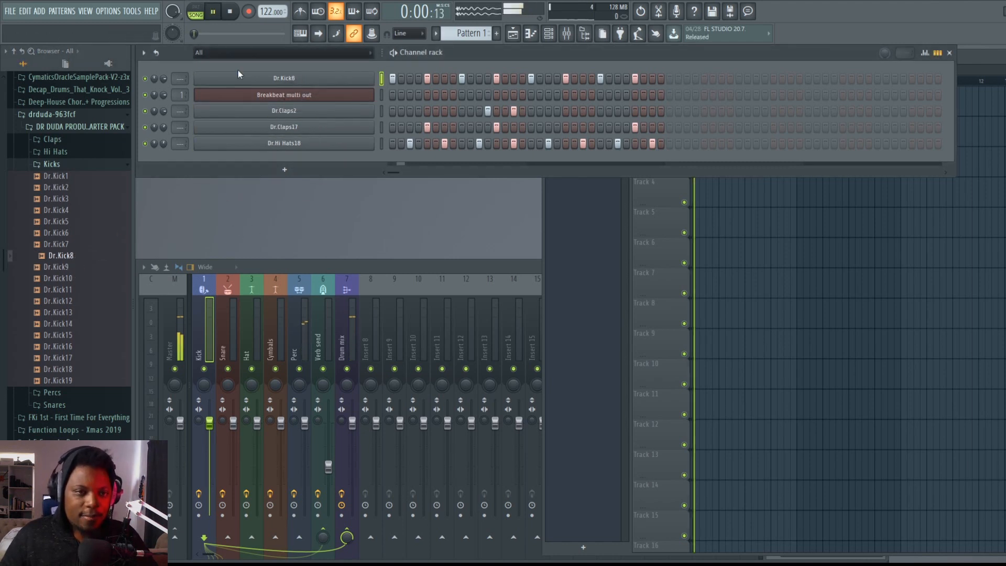
key(space)
Step: Replace the kick channel's sample with Dr.Kick11 and open its channel settings
click(74, 292)
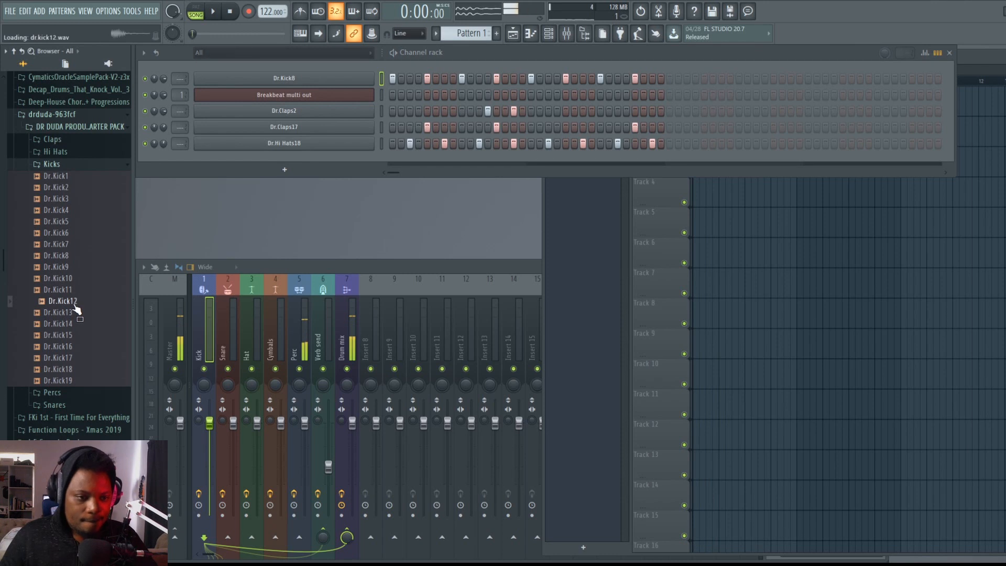
drag(77, 309, 294, 80)
click(292, 80)
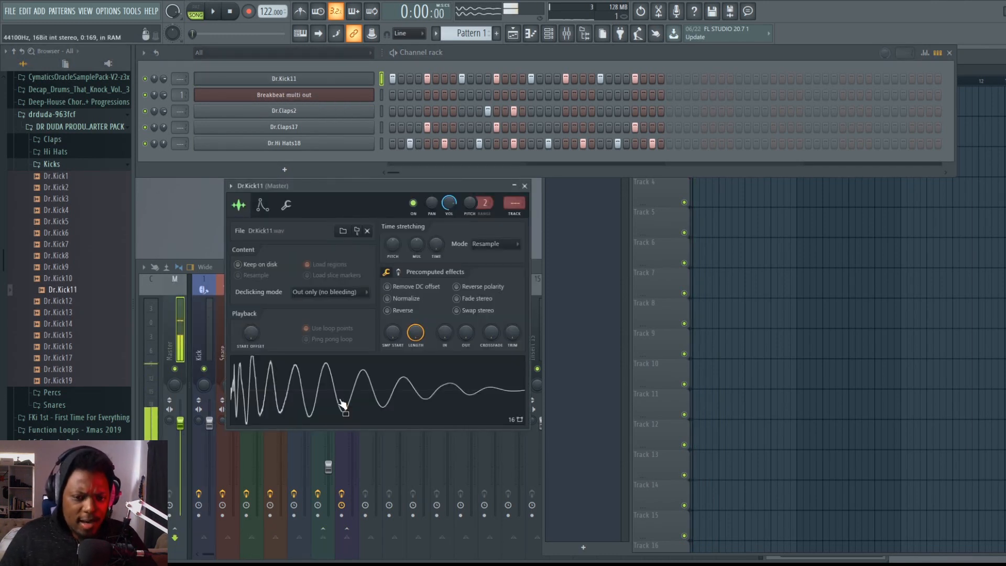
Step: Preview further kick samples between Dr.Kick14 and Dr.Kick19, comparing Dr.Kick18 with Dr.Kick19, and close the Kicks folder
click(79, 325)
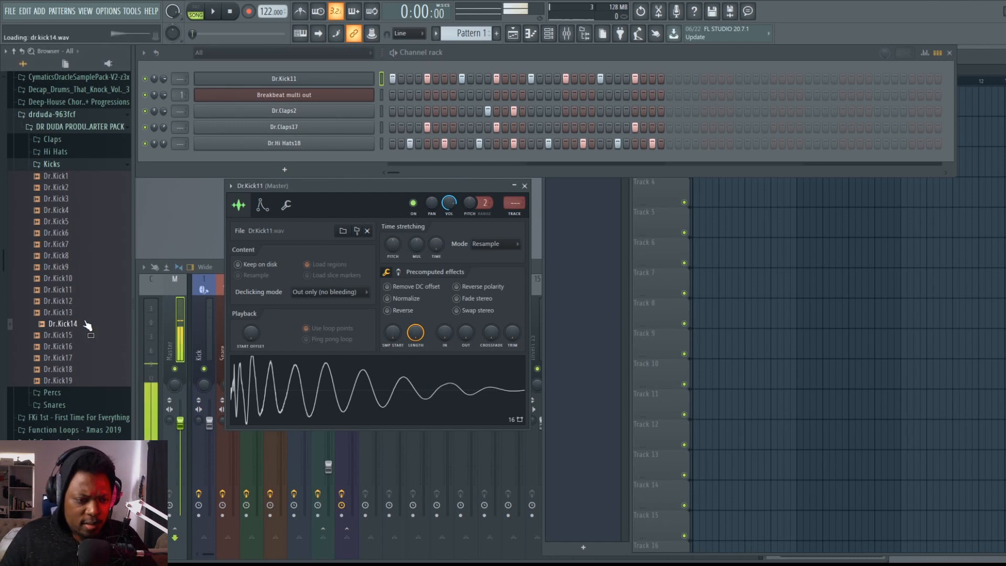
click(81, 358)
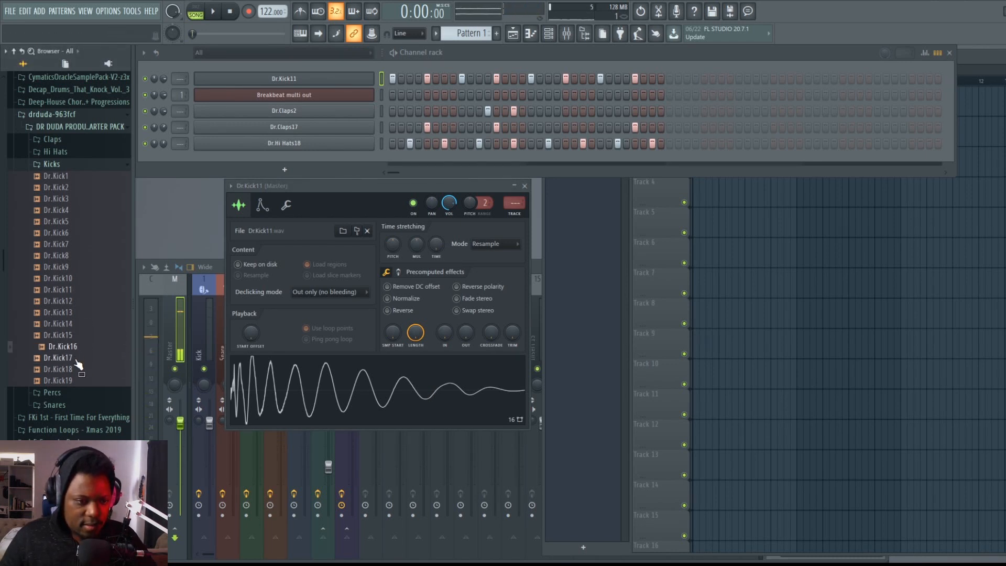
click(80, 370)
click(78, 370)
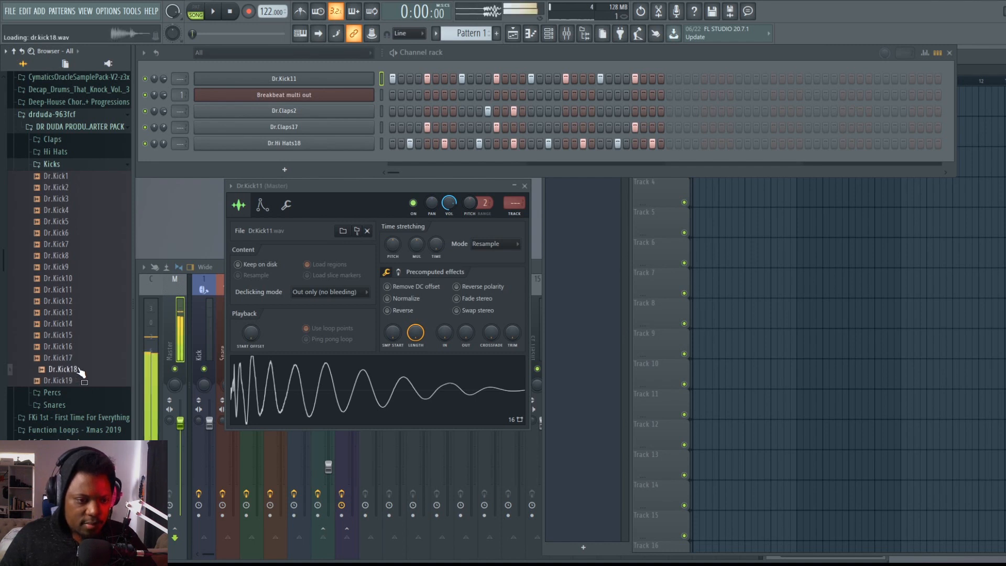
click(78, 381)
click(78, 380)
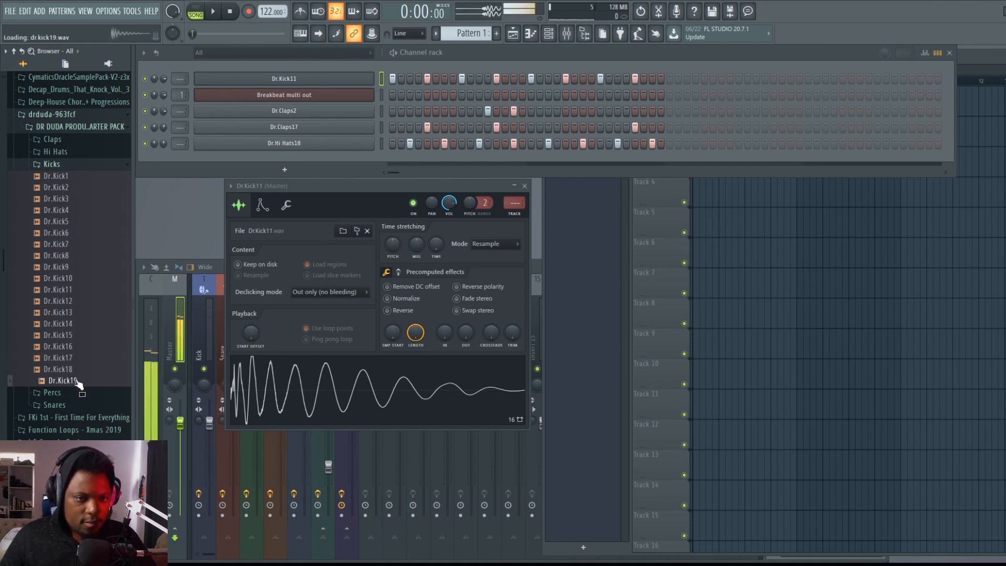
click(80, 372)
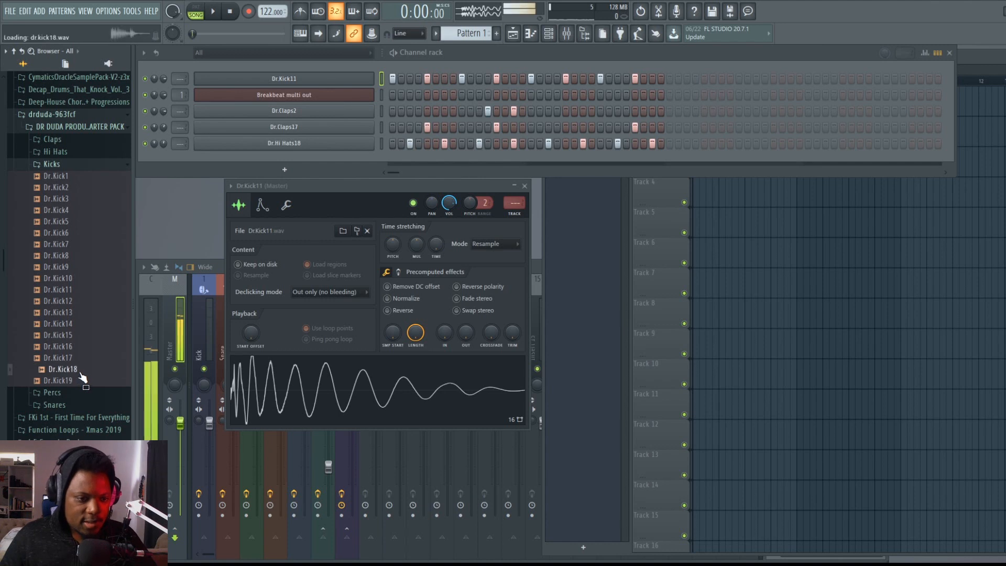
click(80, 373)
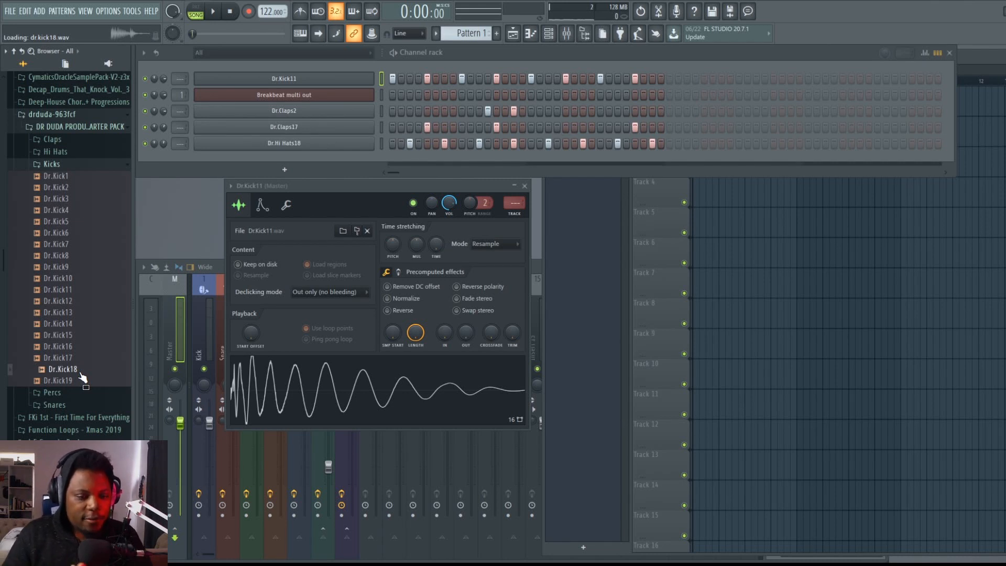
click(83, 380)
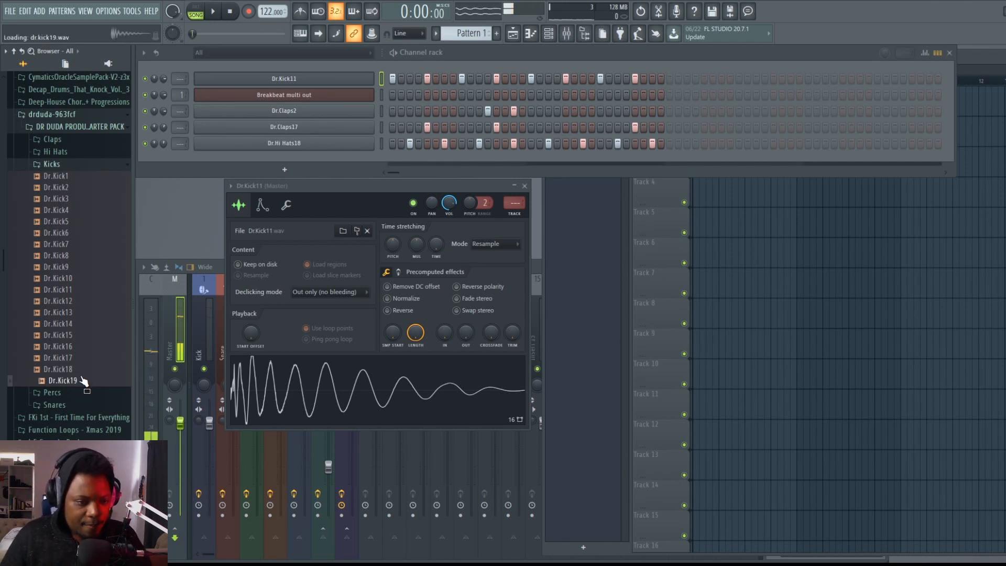
click(81, 369)
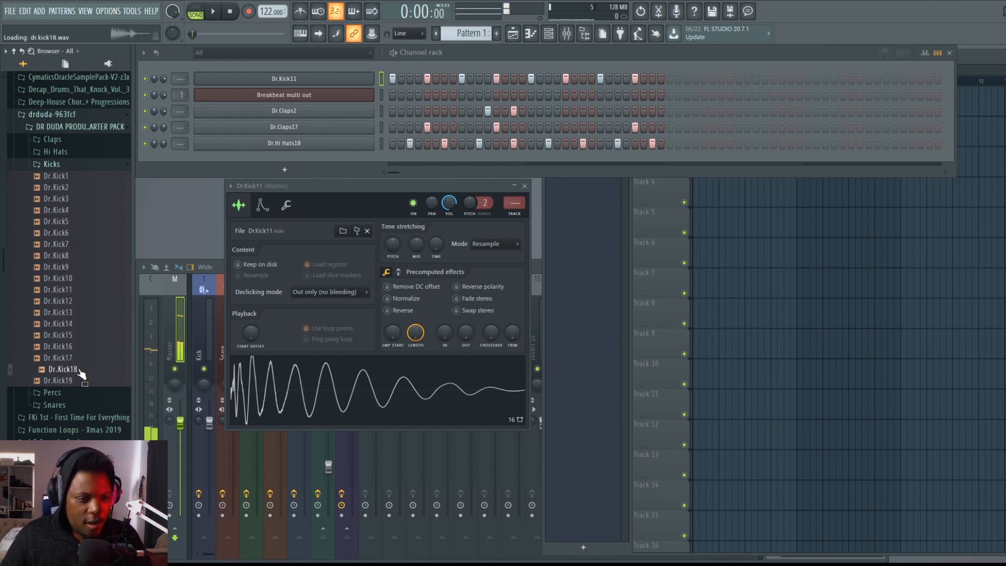
click(73, 166)
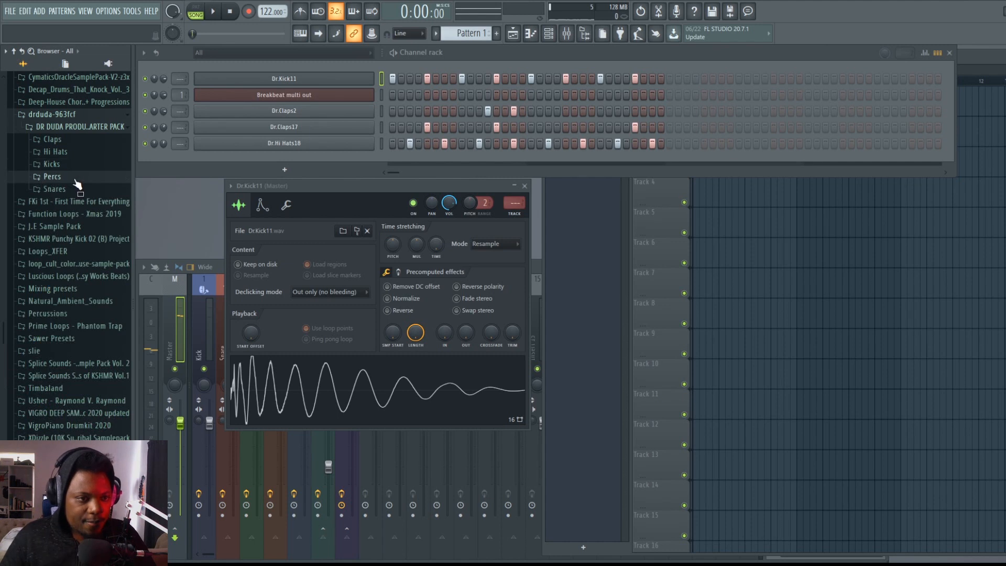
Step: Preview a percussion sample from the pack's Percs folder and add Dr.Percs2 as a new channel during playback
click(76, 177)
click(81, 199)
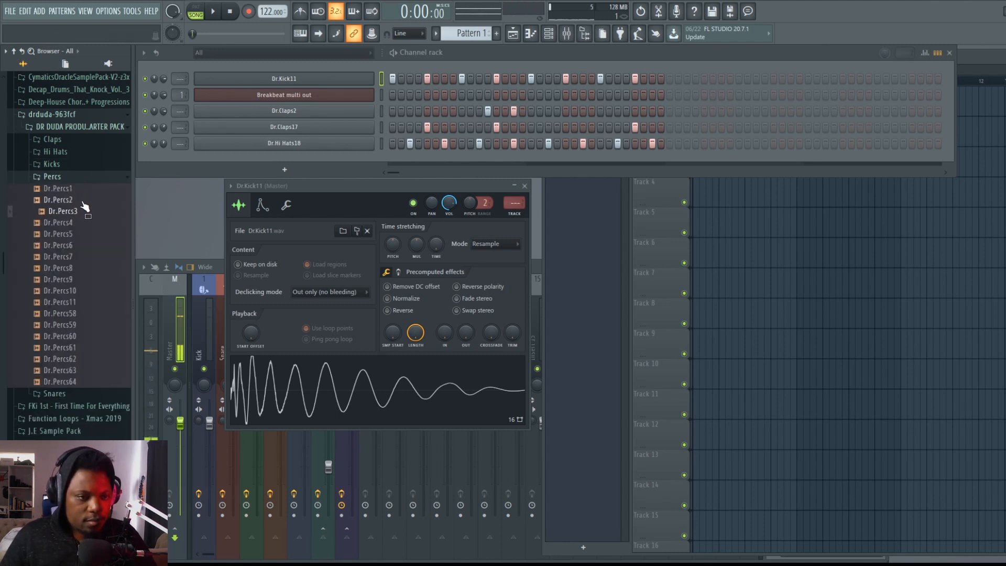
key(space)
drag(84, 207, 265, 157)
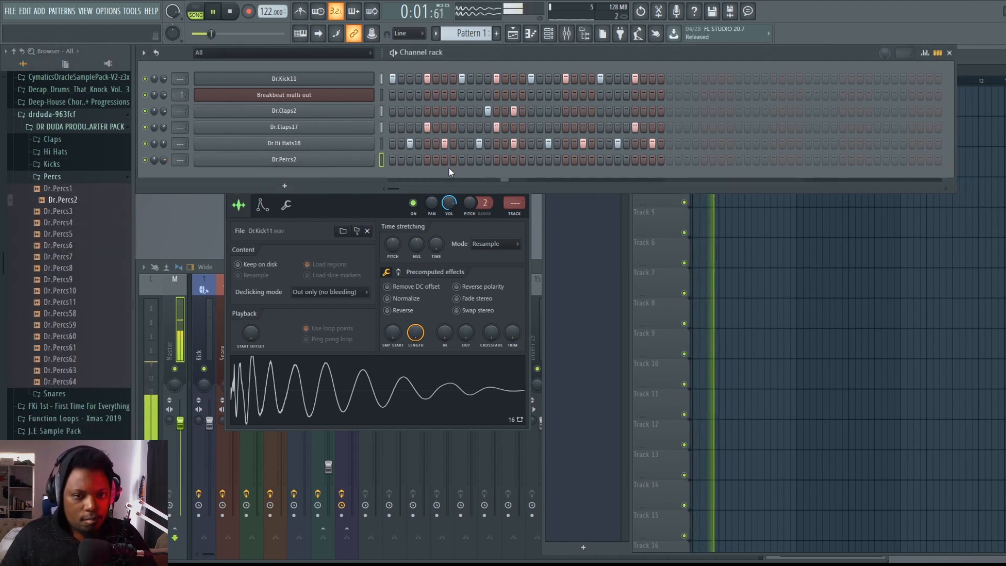
Step: Program Dr.Percs2 hits on steps 4, 12, 20 and 28 of Pattern 1
click(417, 159)
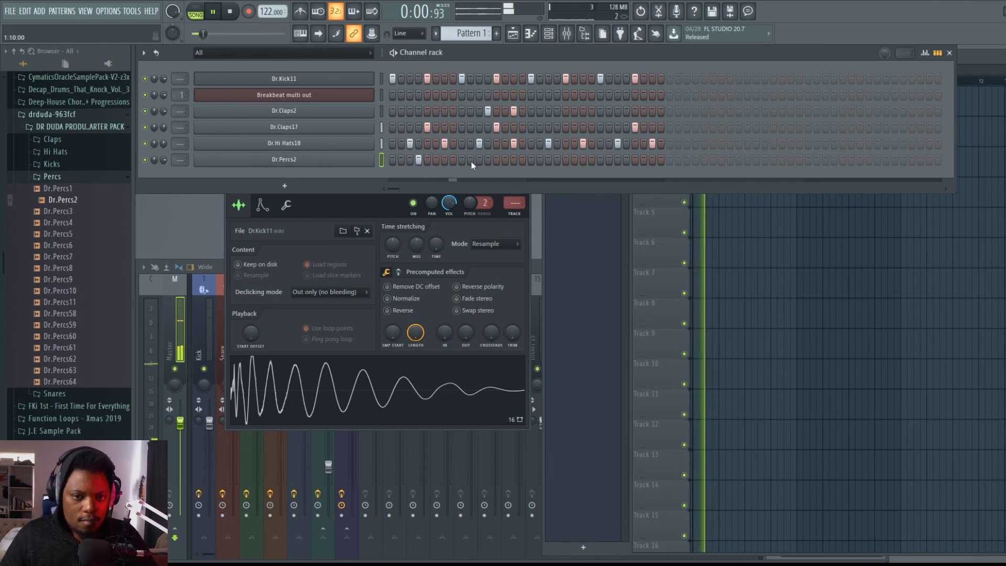
click(486, 160)
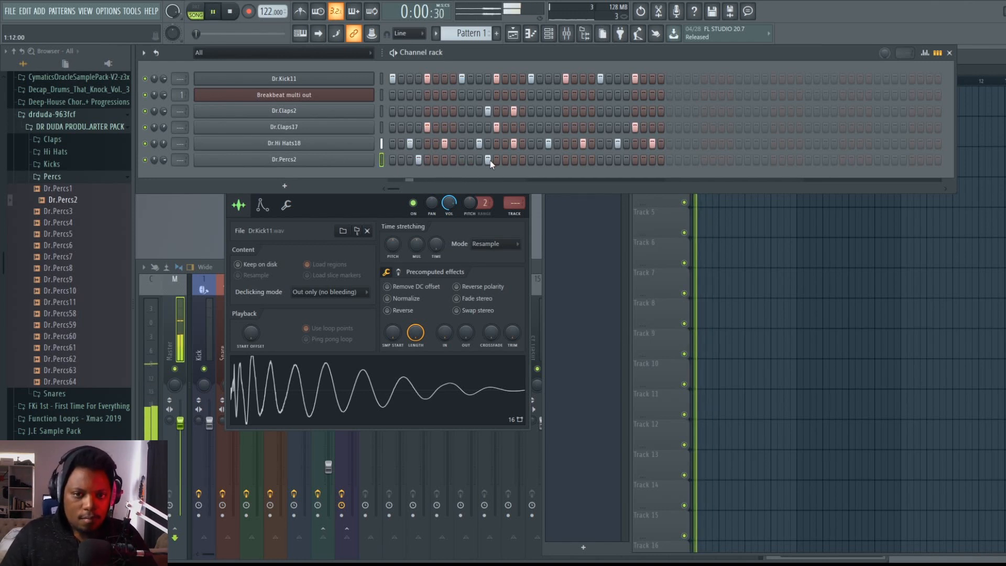
click(549, 159)
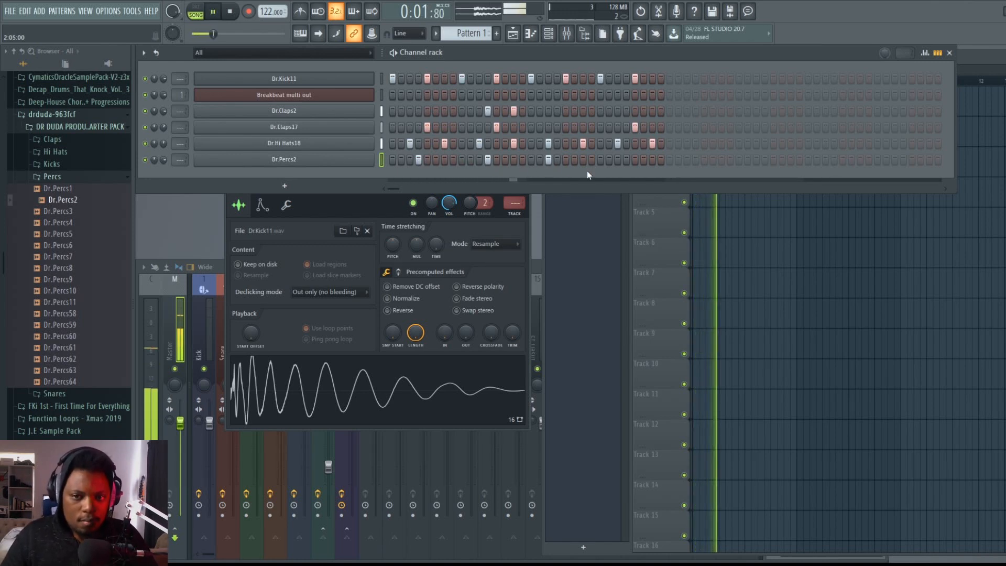
right_click(549, 160)
click(557, 160)
click(625, 161)
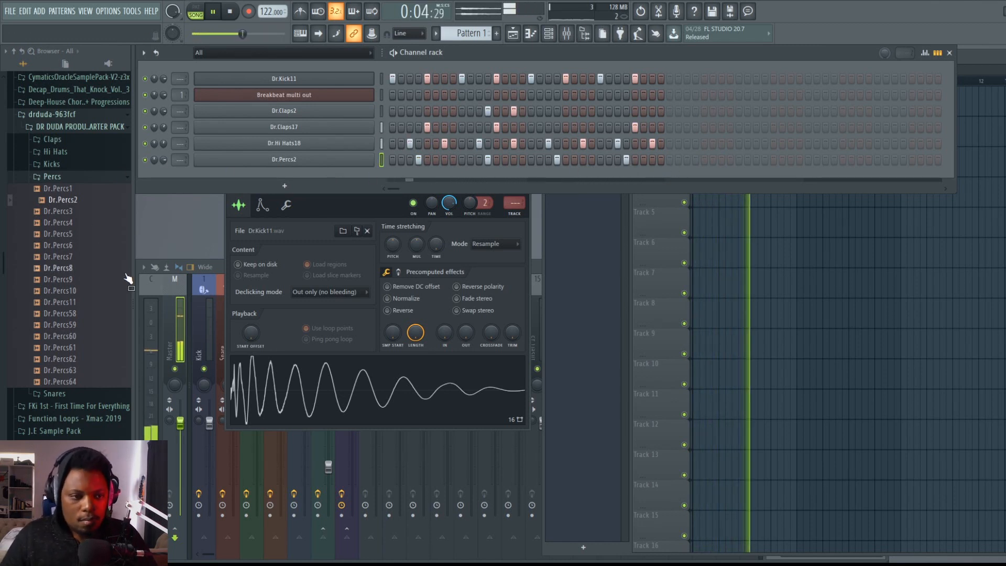
Step: Preview Dr.Percs9 and Dr.Percs58, add Dr.Percs11 as a new channel, and give it a hit on step 23
click(65, 280)
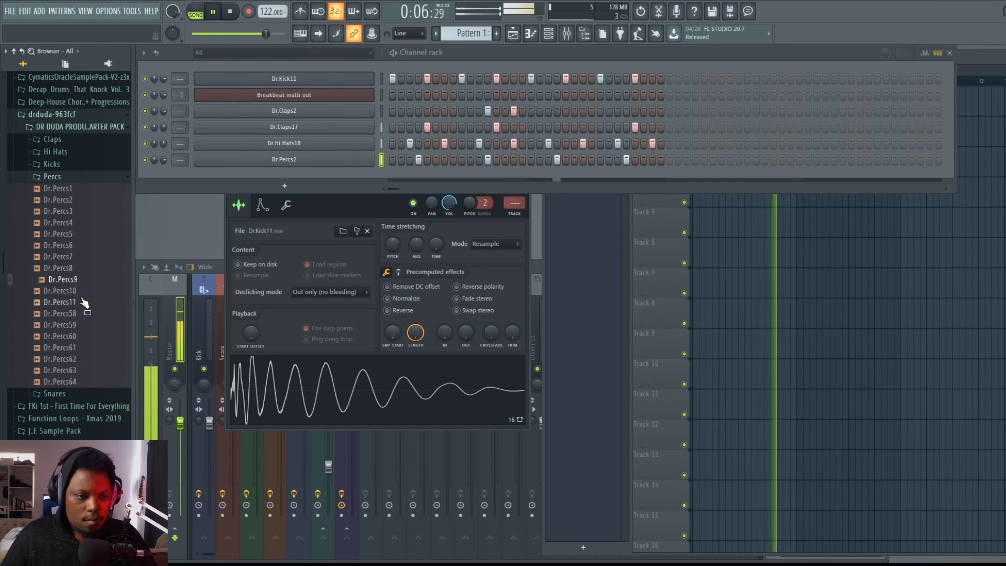
click(84, 311)
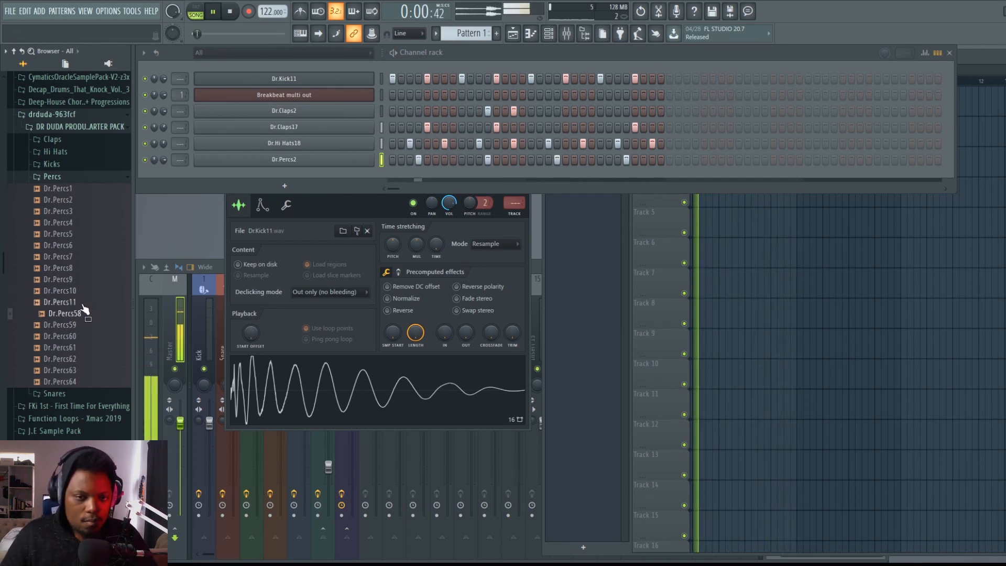
drag(83, 302, 287, 176)
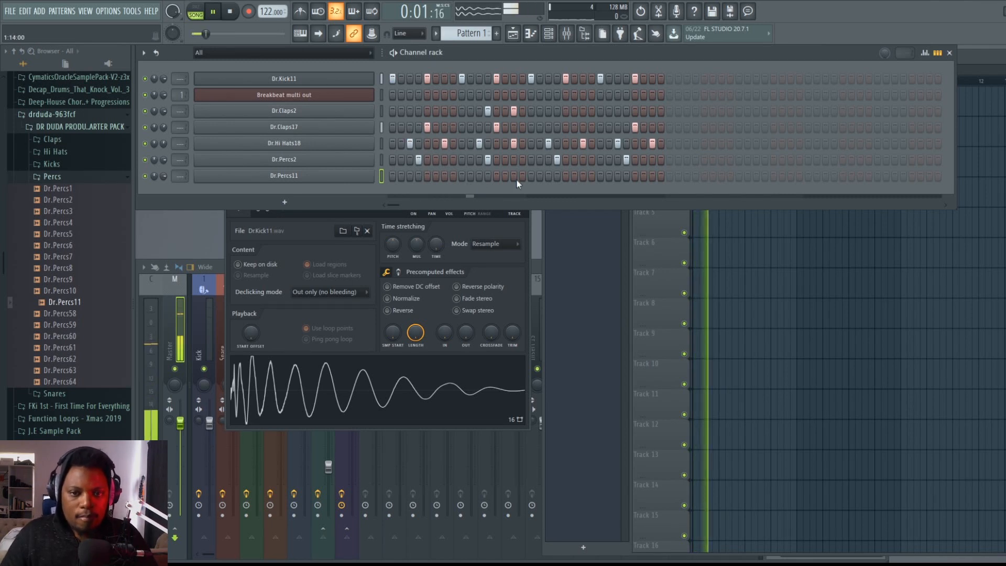
click(583, 176)
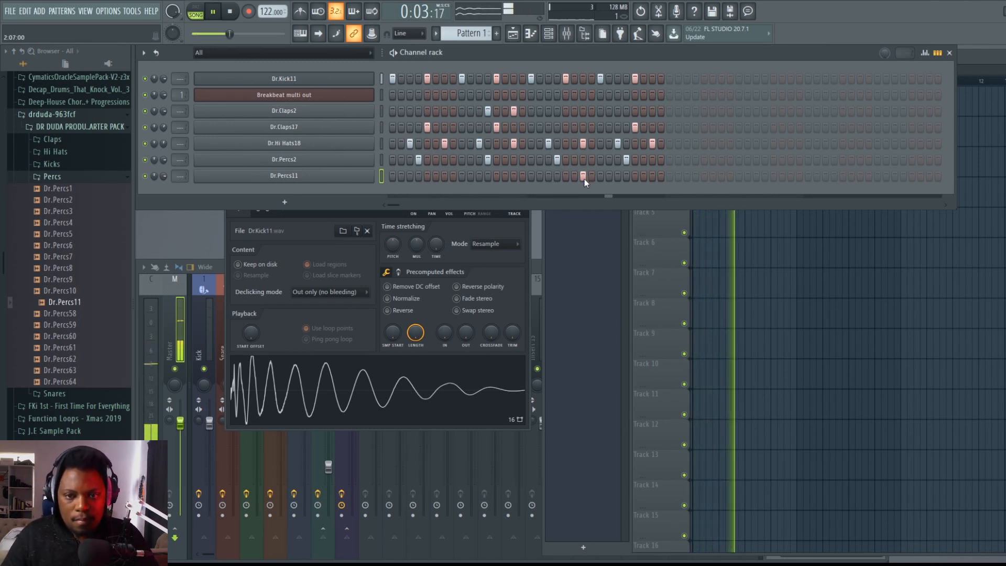
Step: Preview Dr.Percs59, Dr.Percs58, Dr.Percs63 and Dr.Percs64 against the playing beat
click(67, 326)
click(84, 314)
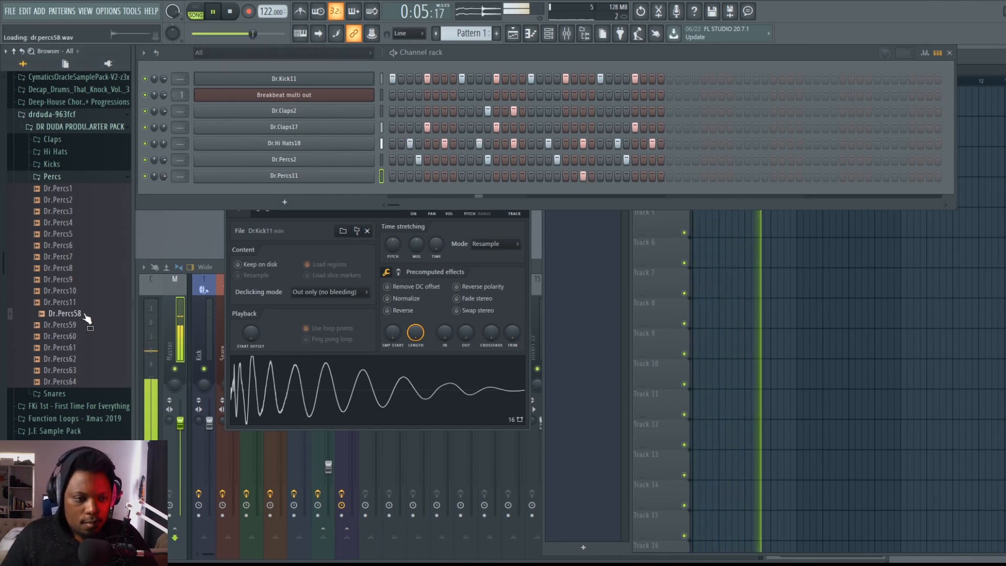
click(72, 371)
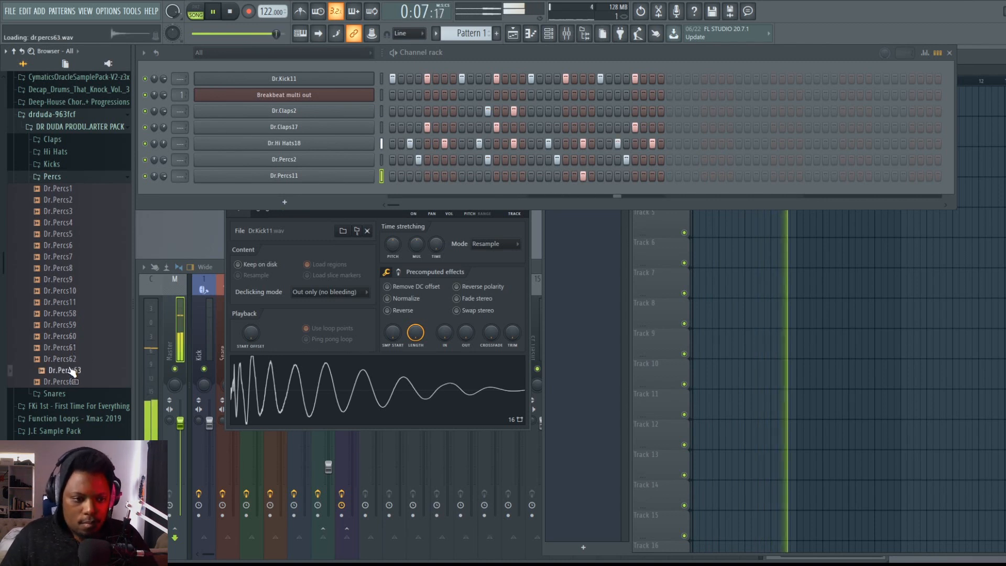
click(82, 382)
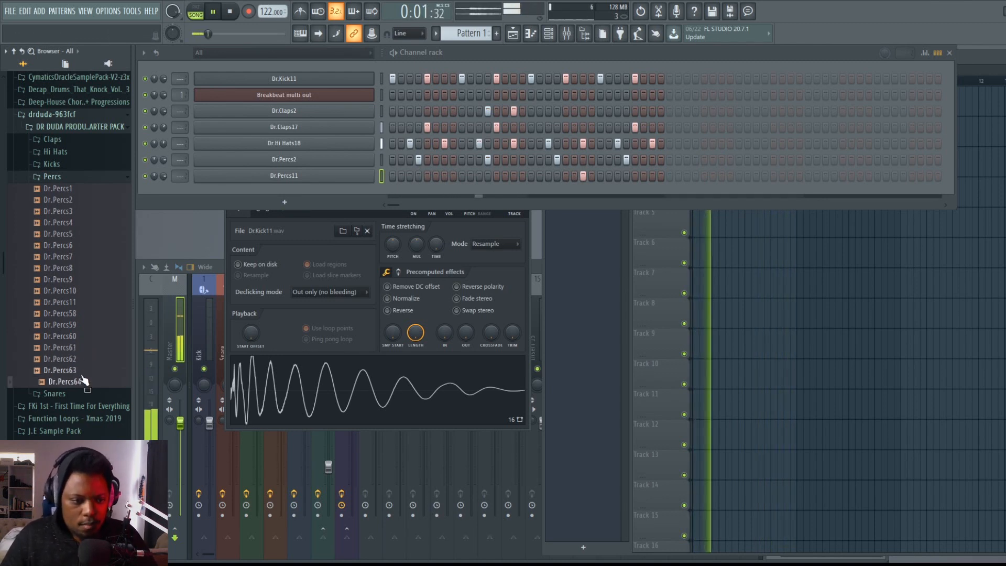
Step: Close the Percs folder, stop playback, and preview snare samples from the Snares folder between Dr.Snares1 and Dr.Snares18
click(72, 178)
click(71, 189)
key(space)
click(76, 203)
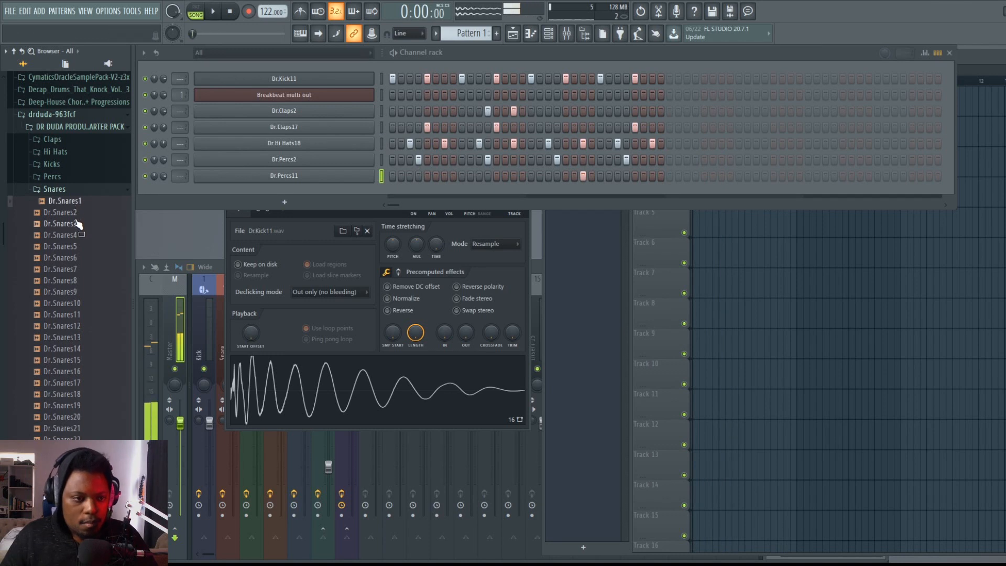
click(80, 225)
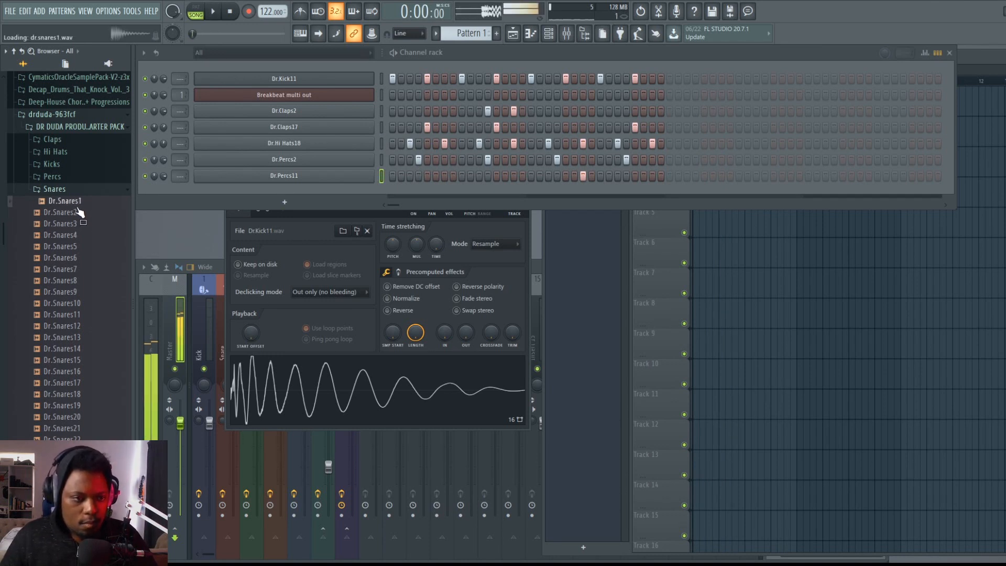
click(76, 257)
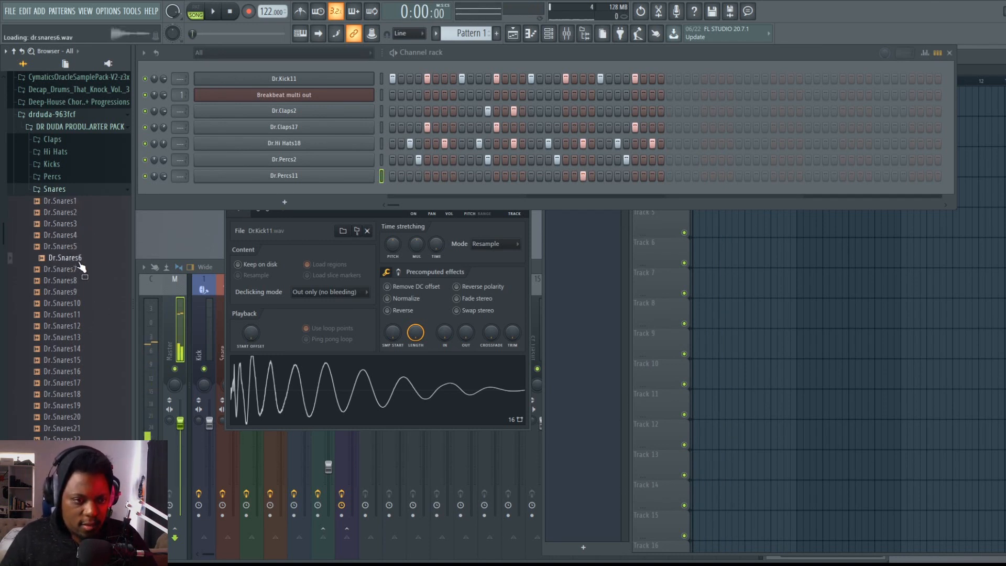
key(Up)
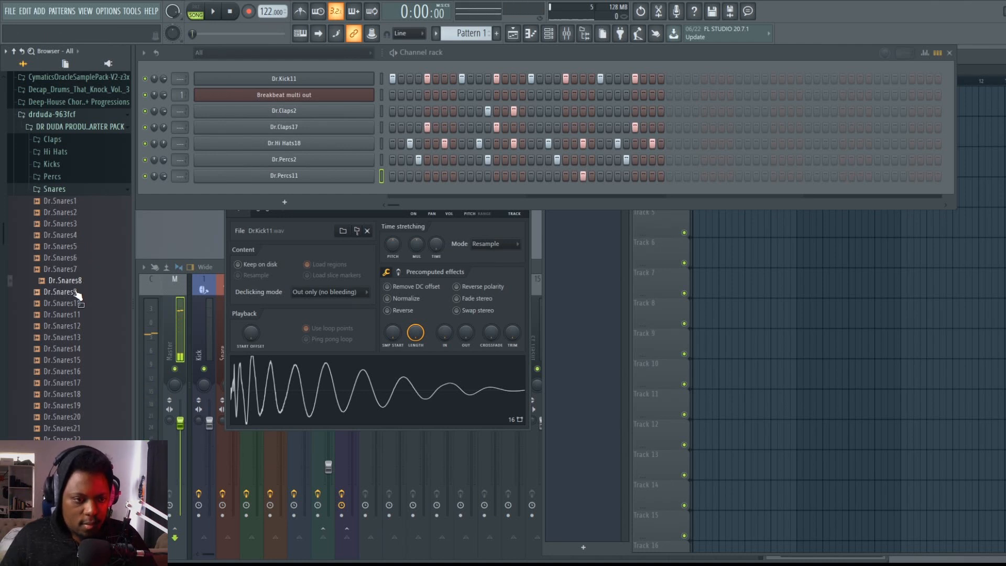
key(Up)
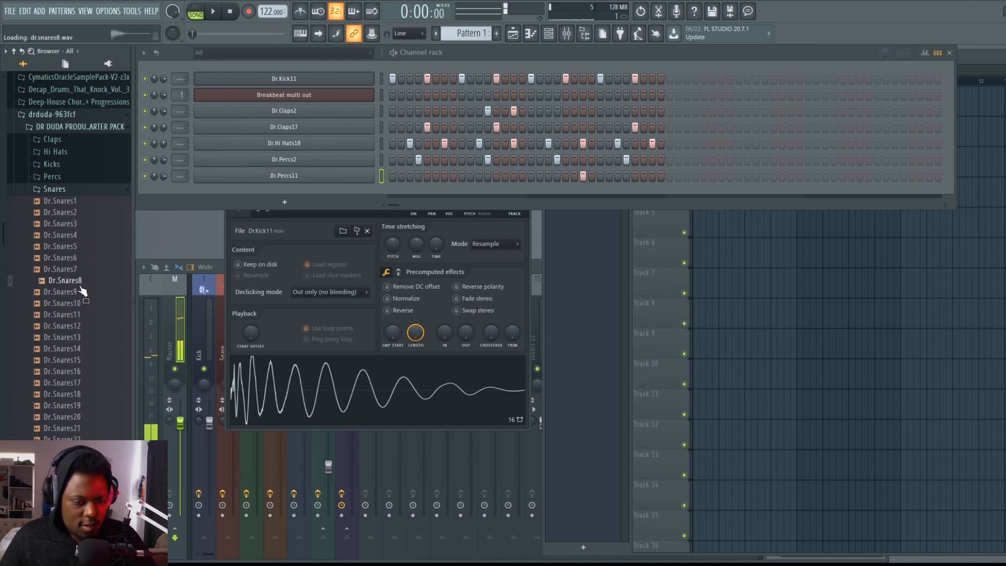
click(79, 303)
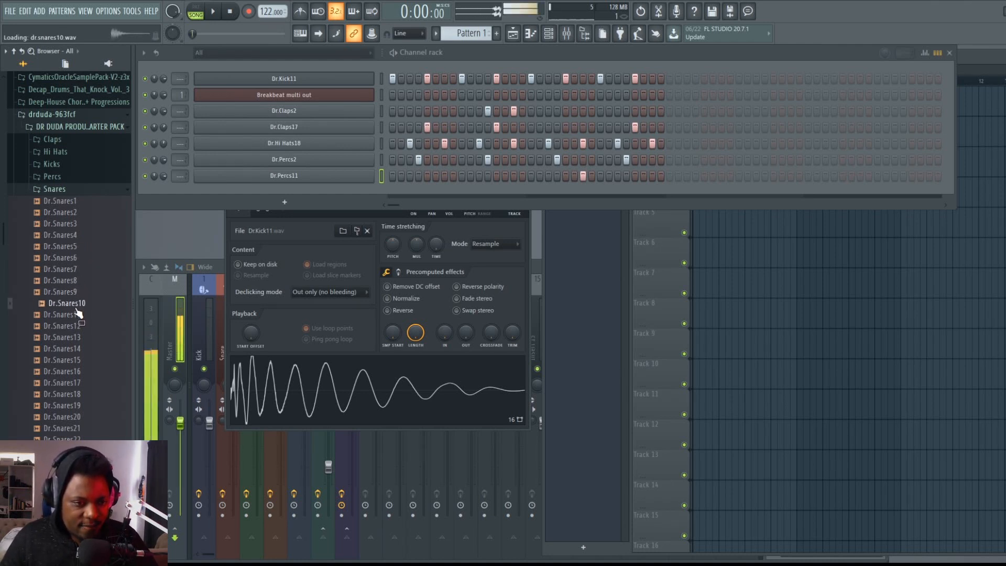
key(Up)
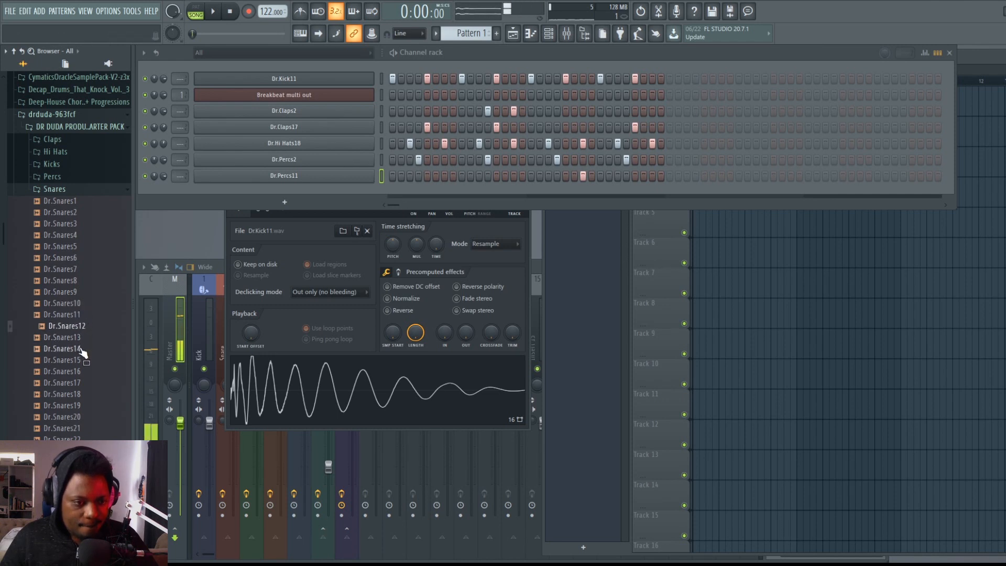
click(74, 360)
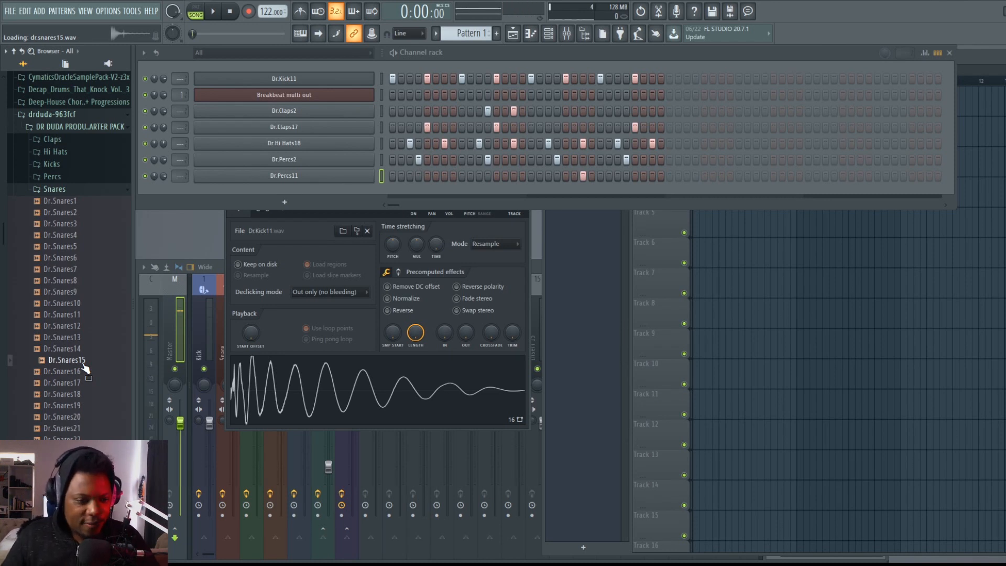
click(79, 394)
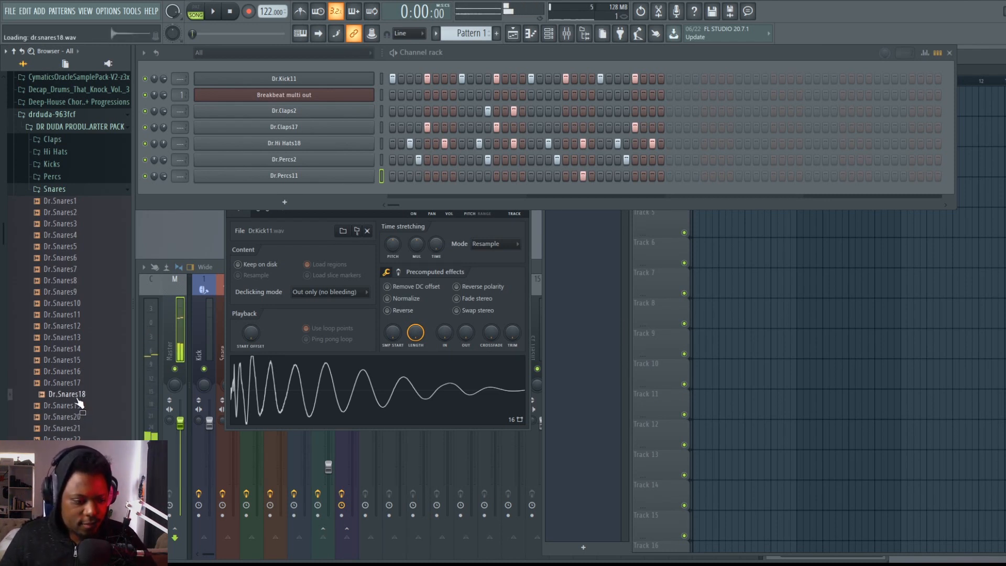
Step: Add Dr.Snares18 as a new channel and put a single hit on step 1 in a new Pattern 2
key(space)
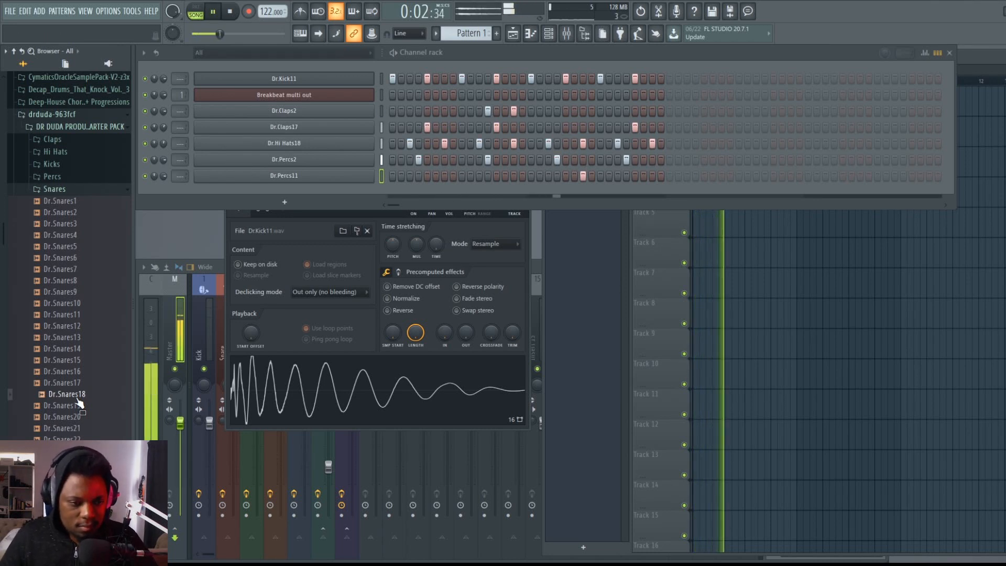
drag(78, 400, 328, 193)
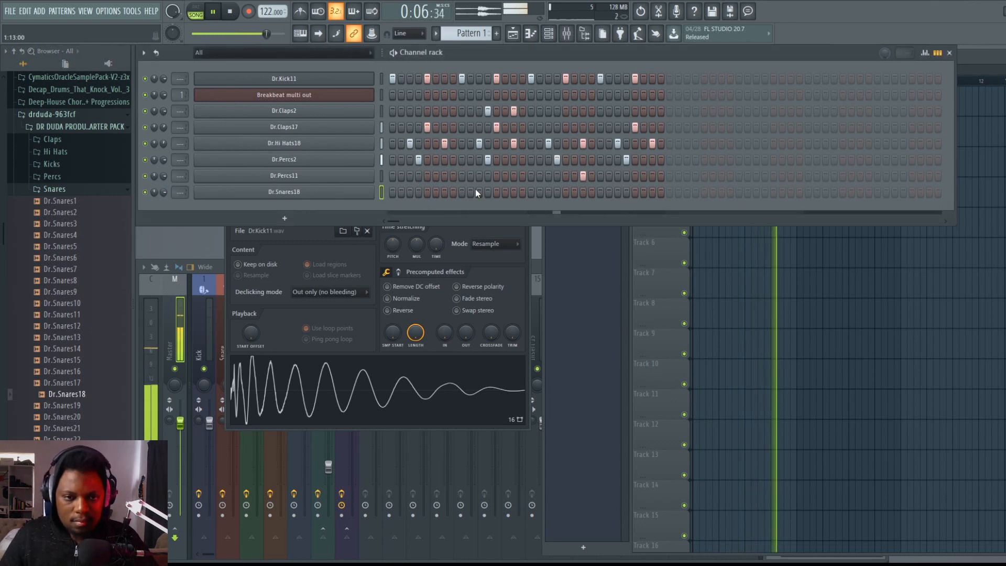
key(KP_Add)
click(392, 193)
key(space)
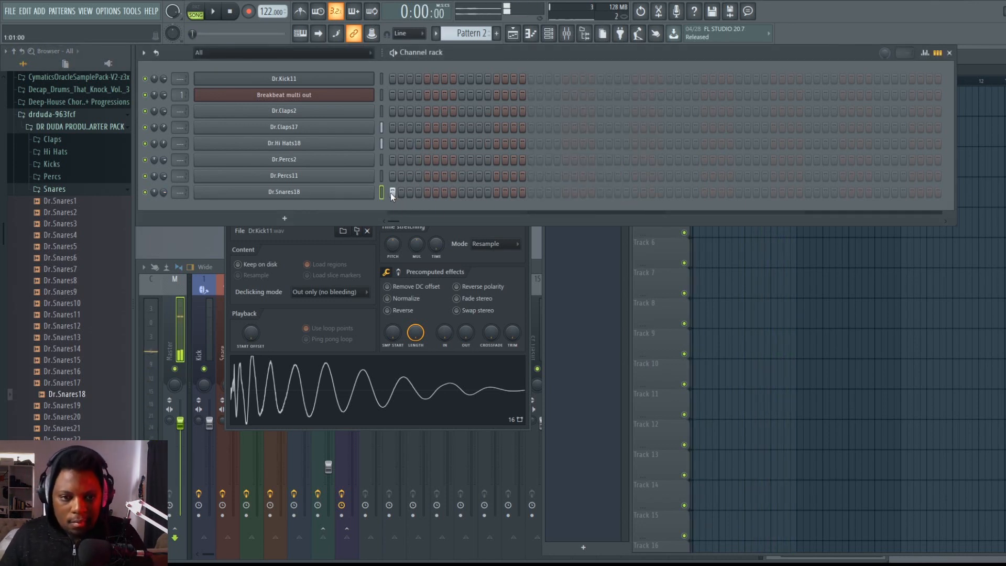
Step: Place a Pattern 2 clip at the start of Track 3, play the arrangement, and return to the channel rack
click(674, 253)
key(space)
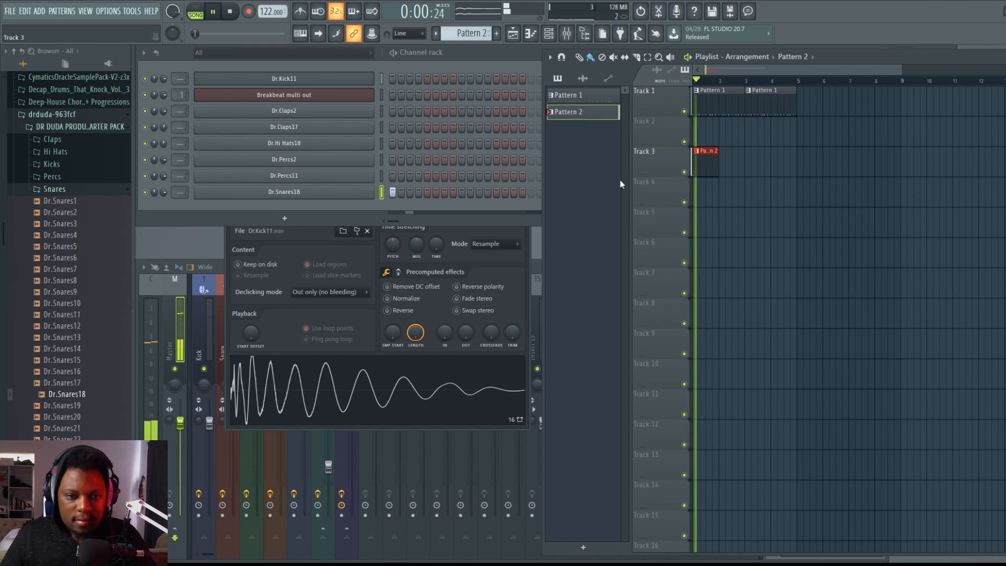
click(261, 208)
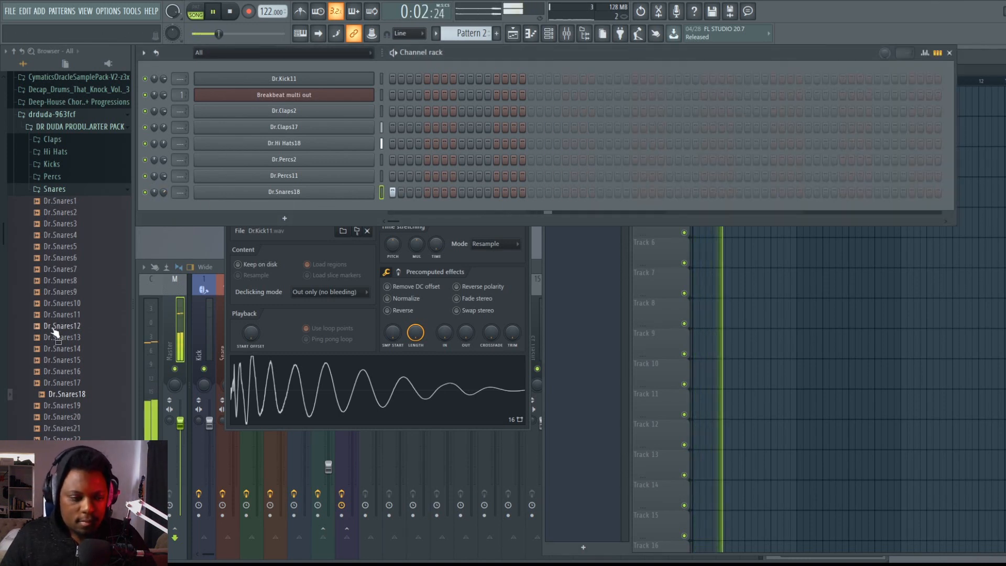
Step: Preview snare samples between Dr.Snares21 and Dr.Snares28 against the playing beat, and stop playback
click(78, 429)
scroll(80, 429, down, 6)
click(79, 248)
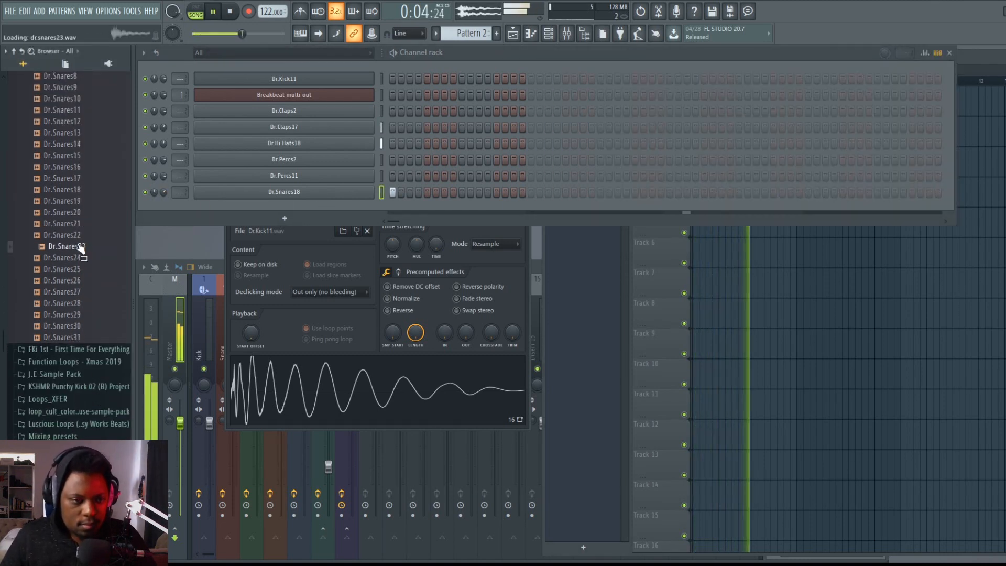
click(81, 259)
click(84, 302)
click(80, 270)
click(81, 281)
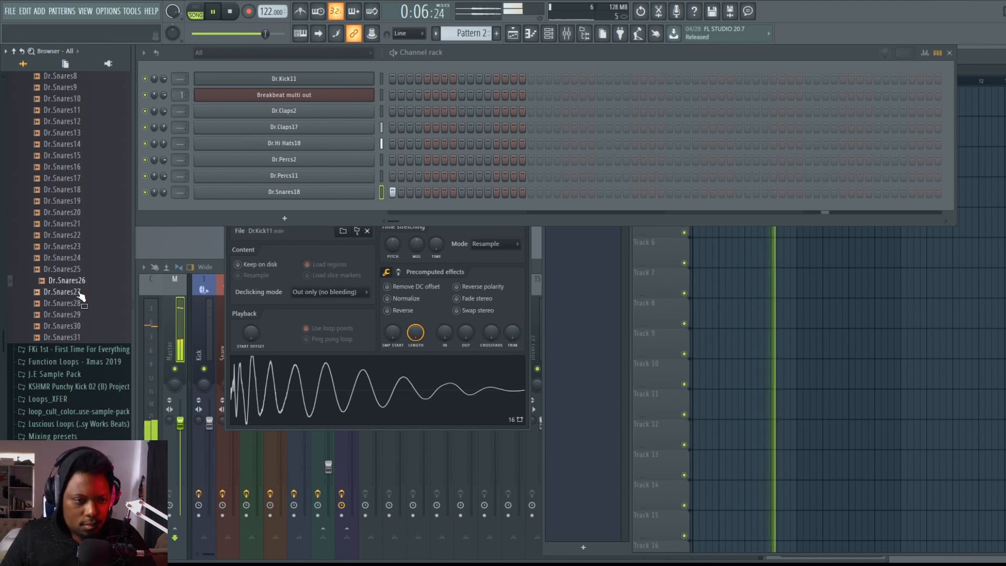
click(81, 292)
click(83, 270)
key(space)
Step: Compare snare samples between Dr.Snares23 and Dr.Snares31 without the beat, and bring the playlist to the front
click(81, 257)
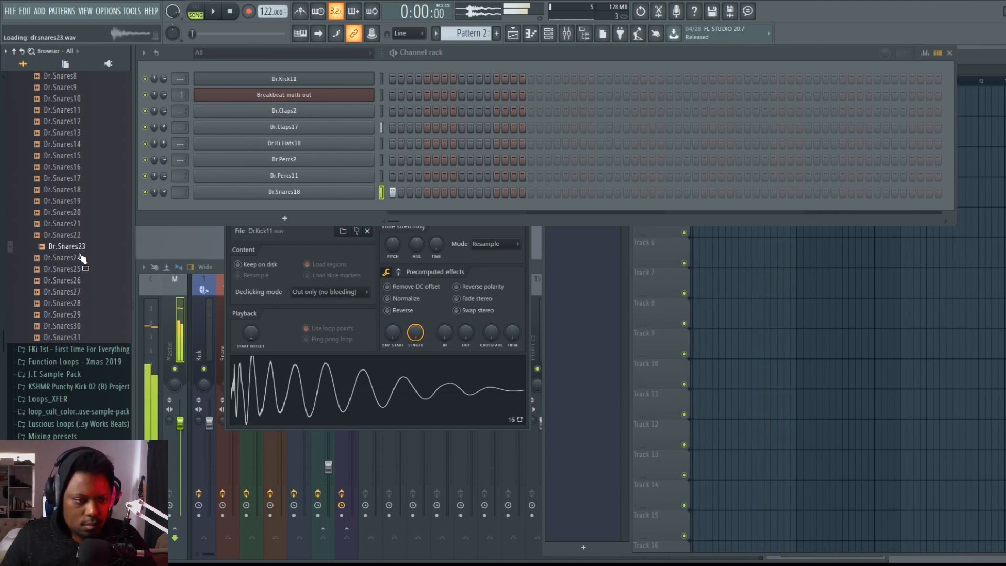
click(83, 246)
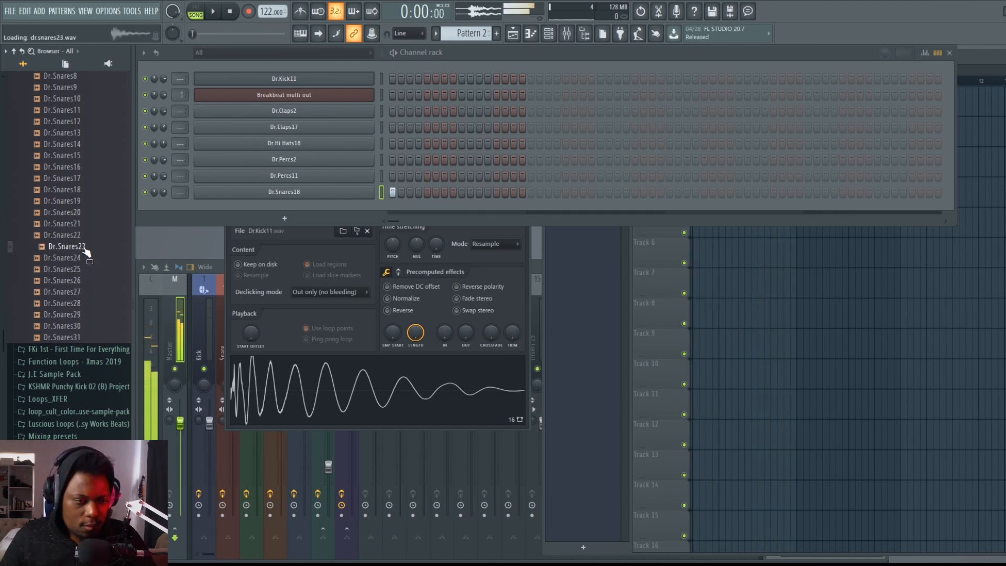
click(85, 292)
click(86, 270)
click(85, 281)
click(88, 327)
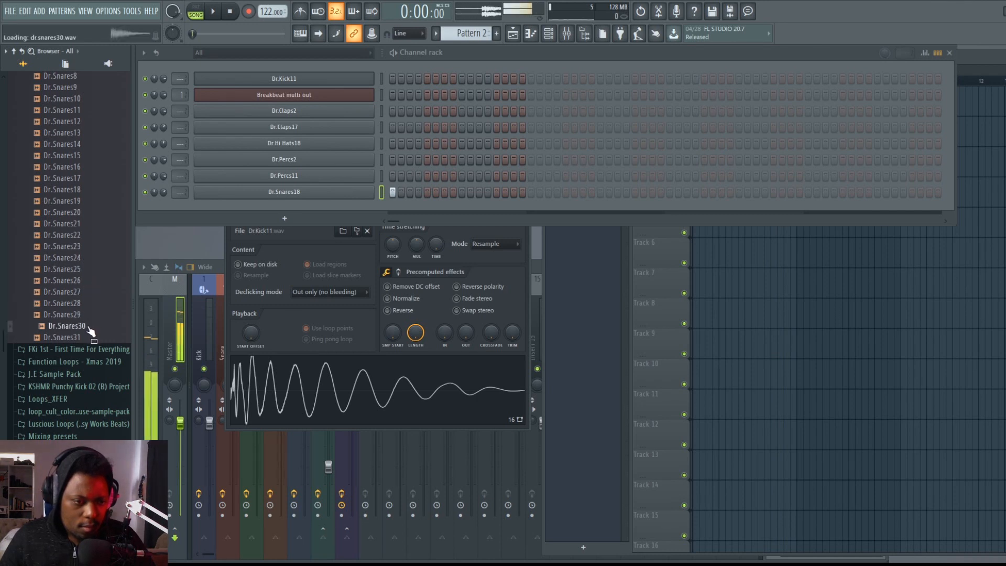
click(85, 303)
click(87, 326)
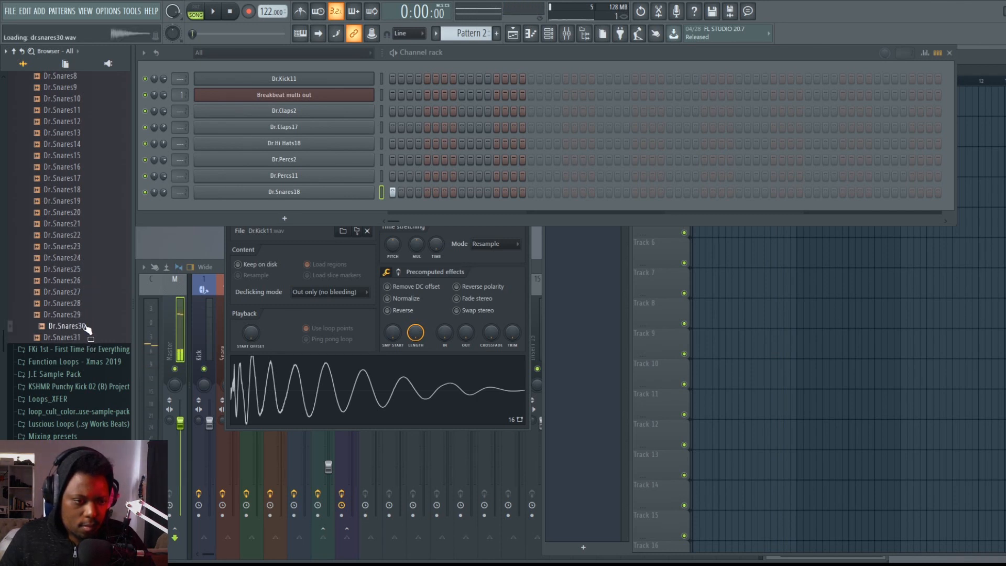
click(82, 339)
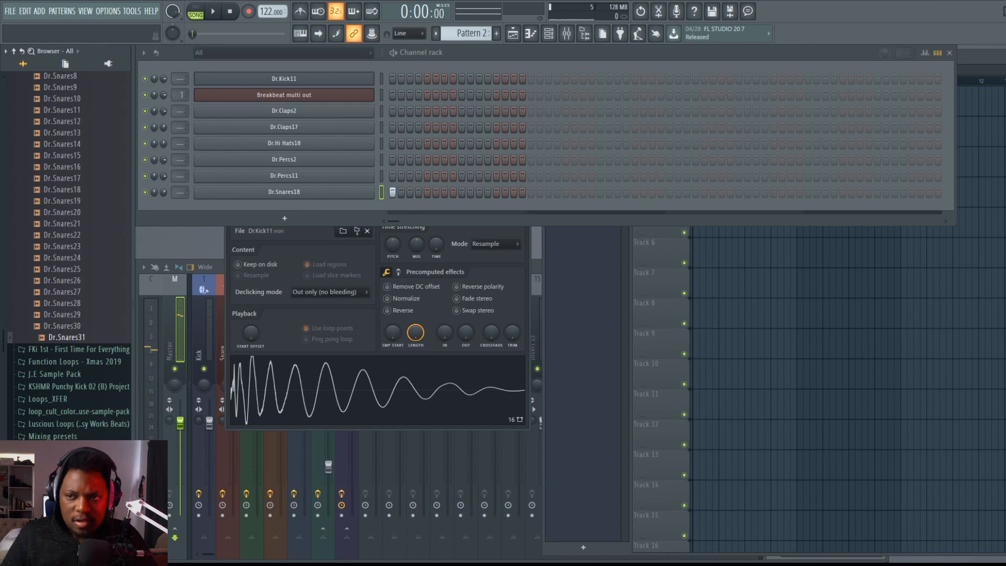
click(977, 58)
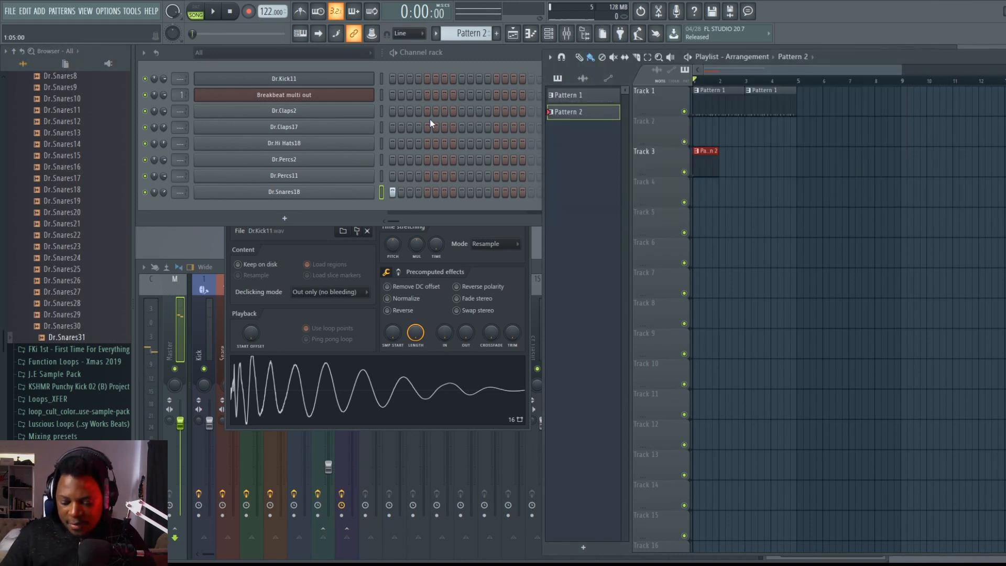
Step: Start Pattern 3, add Dr.Snares31 as a new channel, and put hits on steps 5 and 13
key(F4)
drag(80, 341, 346, 211)
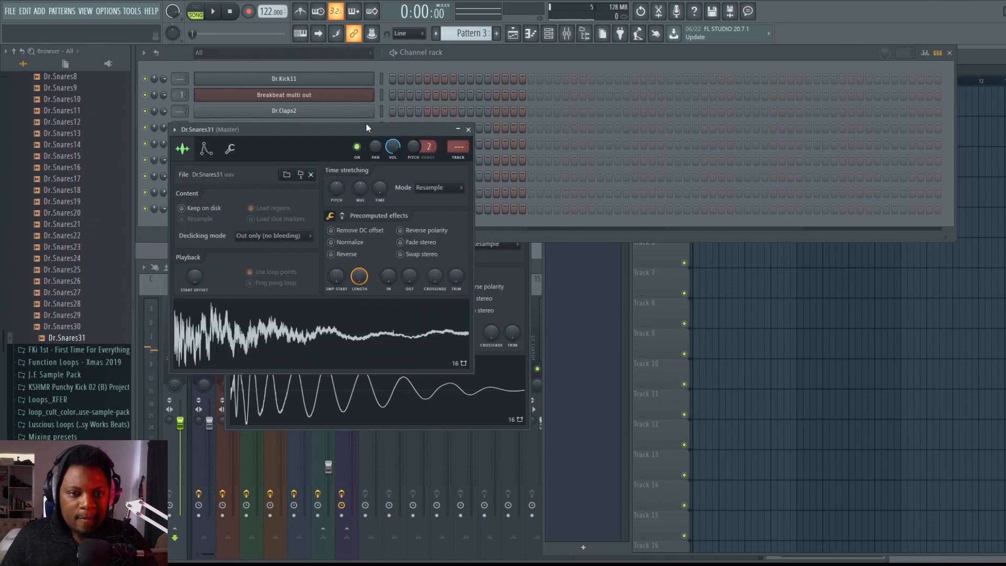
drag(366, 125, 434, 272)
click(427, 208)
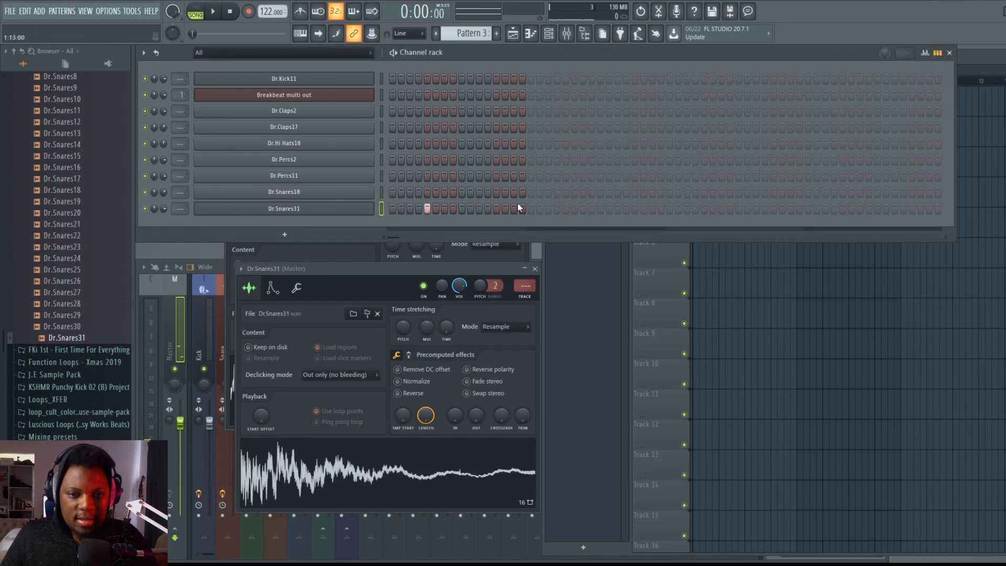
click(293, 194)
drag(307, 119, 652, 268)
Step: Route the Dr.Snares31 channel to mixer track 8 and load Fruity parametric EQ 2 in slot 4
click(297, 209)
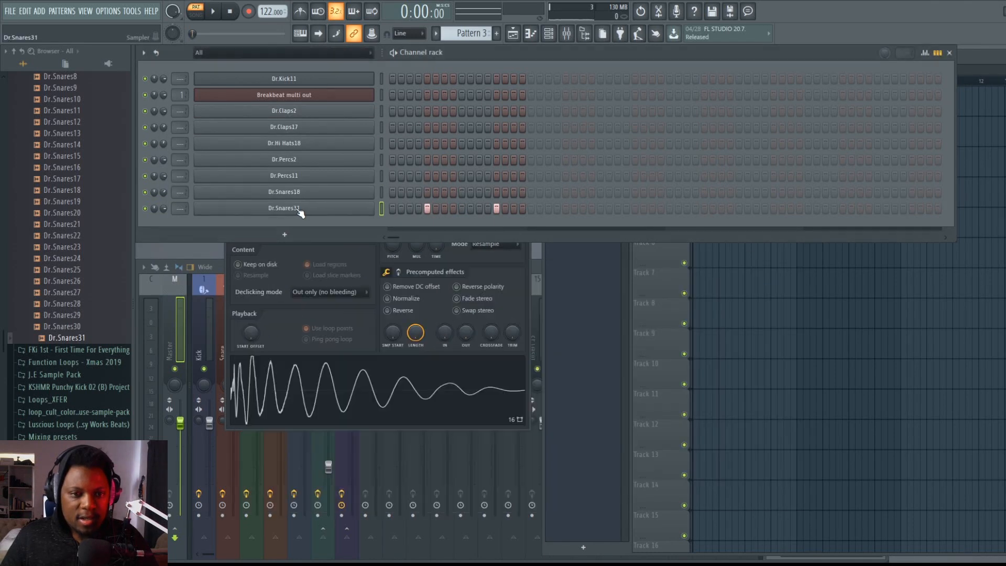
click(299, 211)
key(ctrl+l)
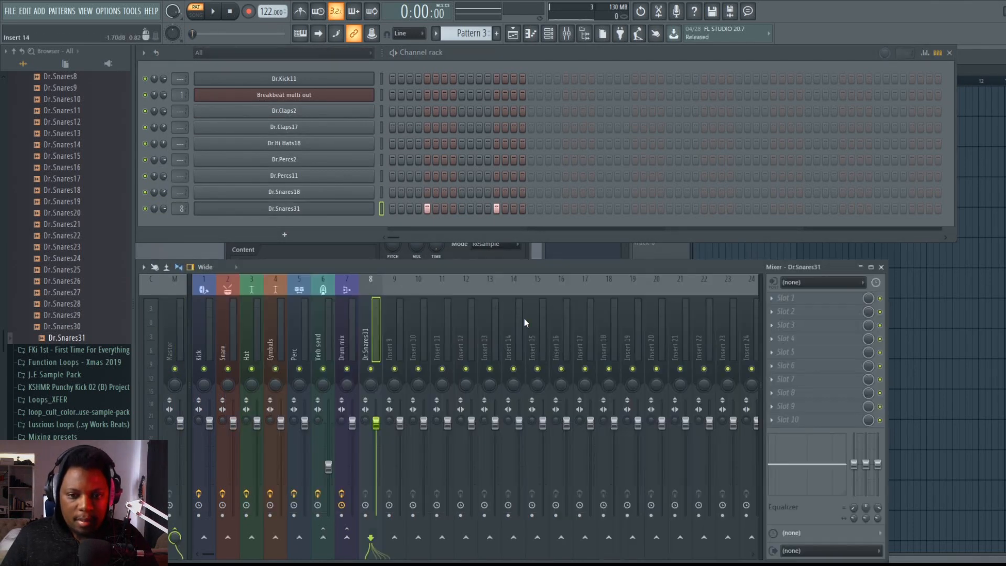
click(819, 347)
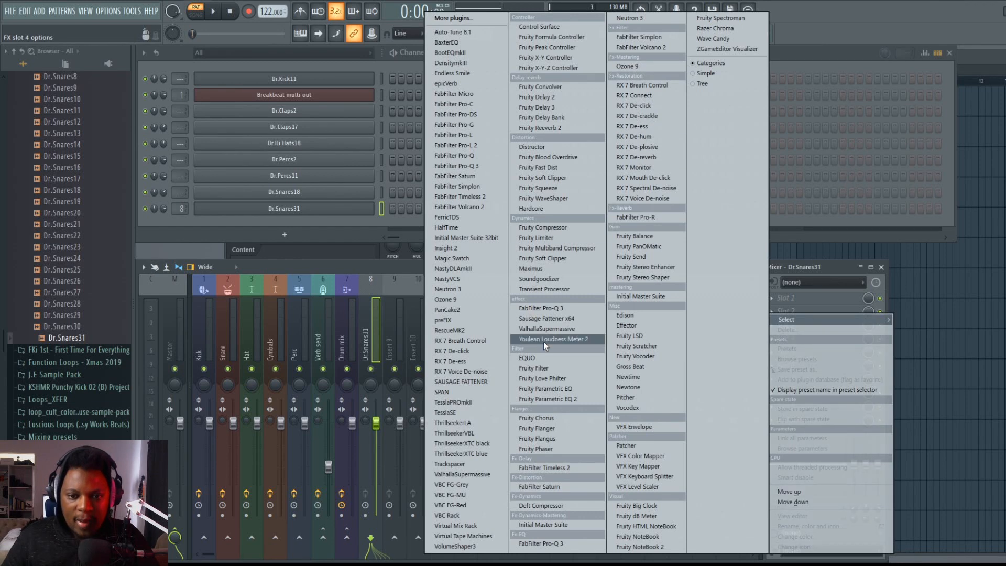
click(547, 398)
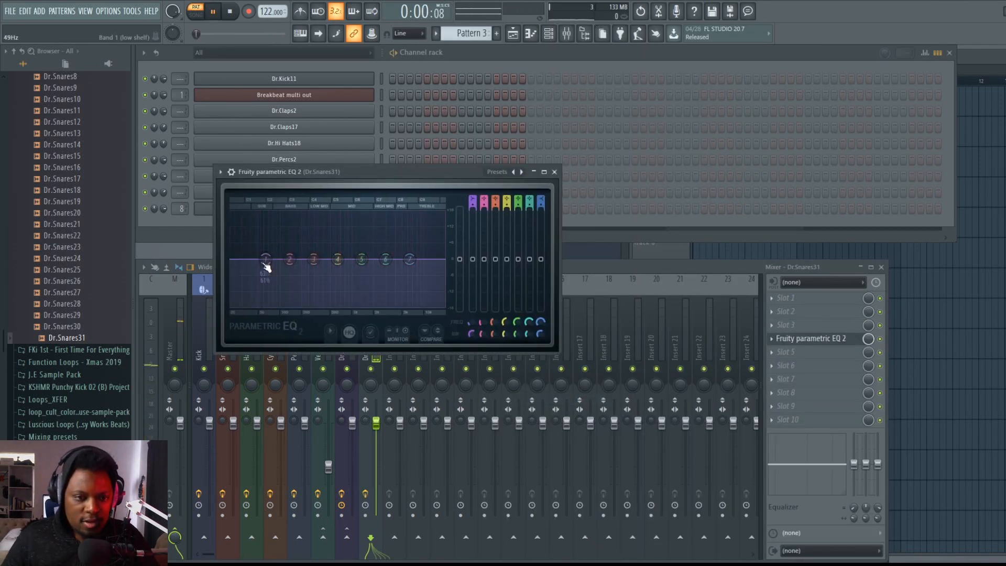
Step: Try cutting the snare's low end by lowering the EQ's band 1 low shelf while the pattern plays
right_click(514, 173)
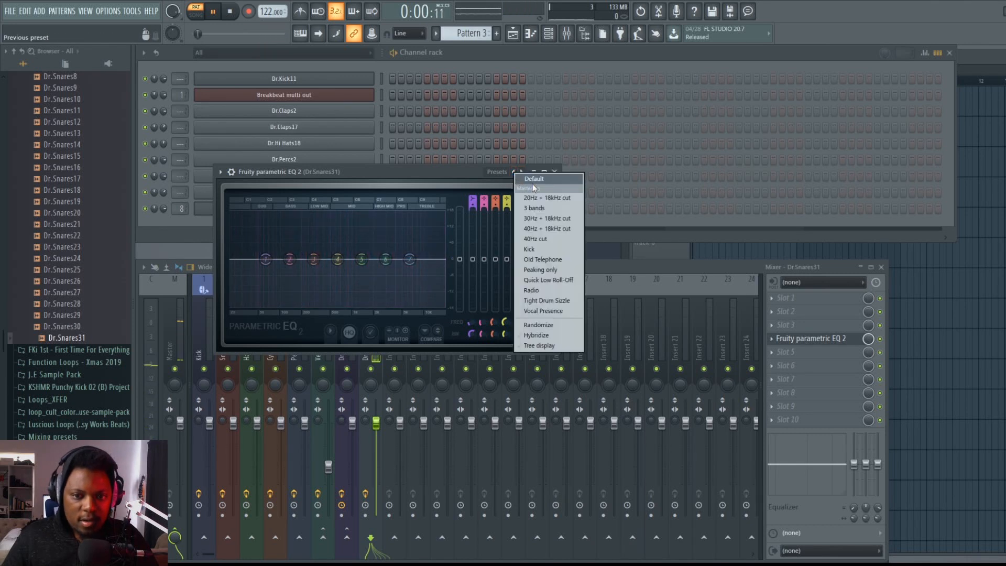
click(362, 205)
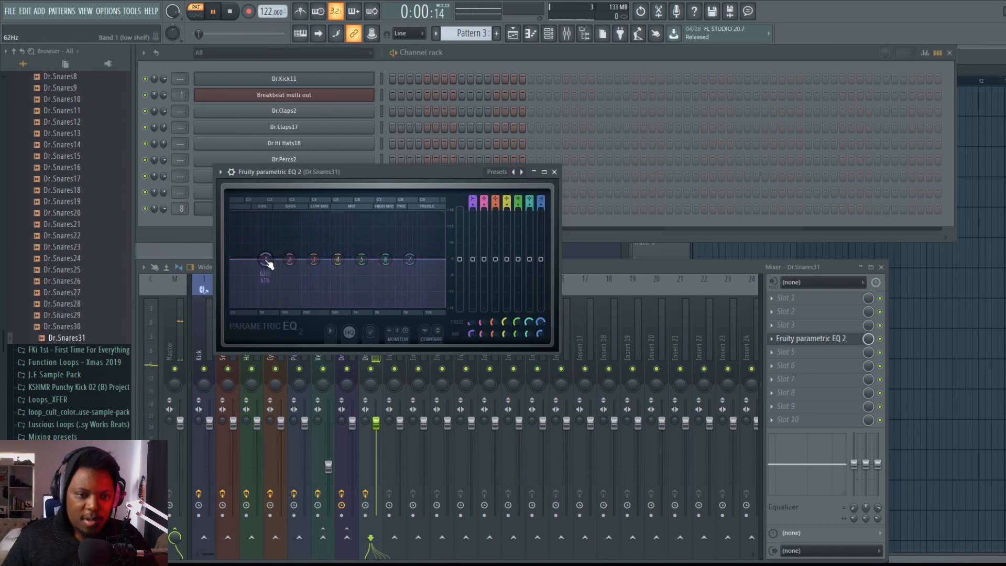
drag(265, 259, 291, 290)
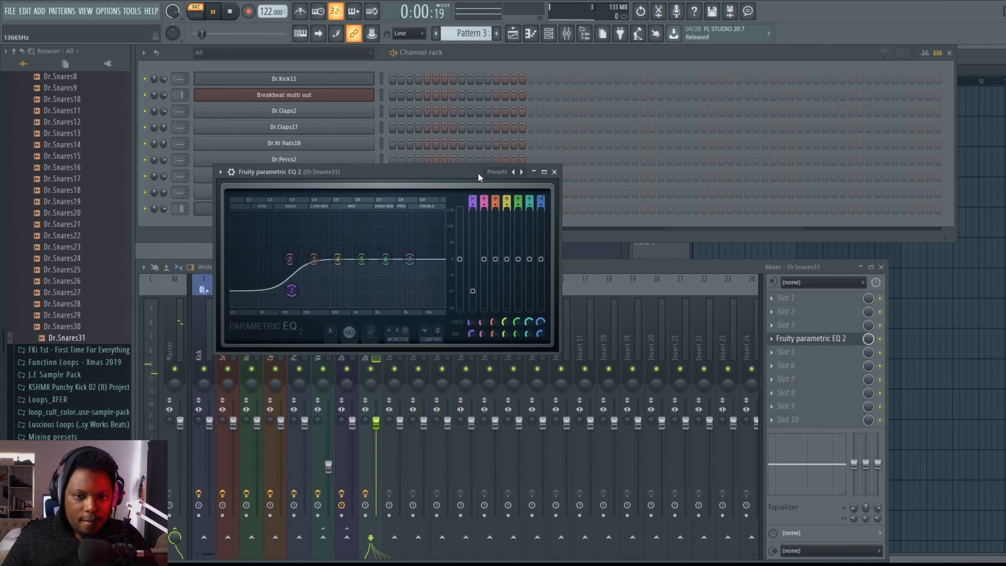
key(space)
Step: Apply the 20Hz + 18kHz cut preset to the snare's EQ, raise its low-cut frequency during playback, and close the EQ
right_click(514, 173)
click(538, 202)
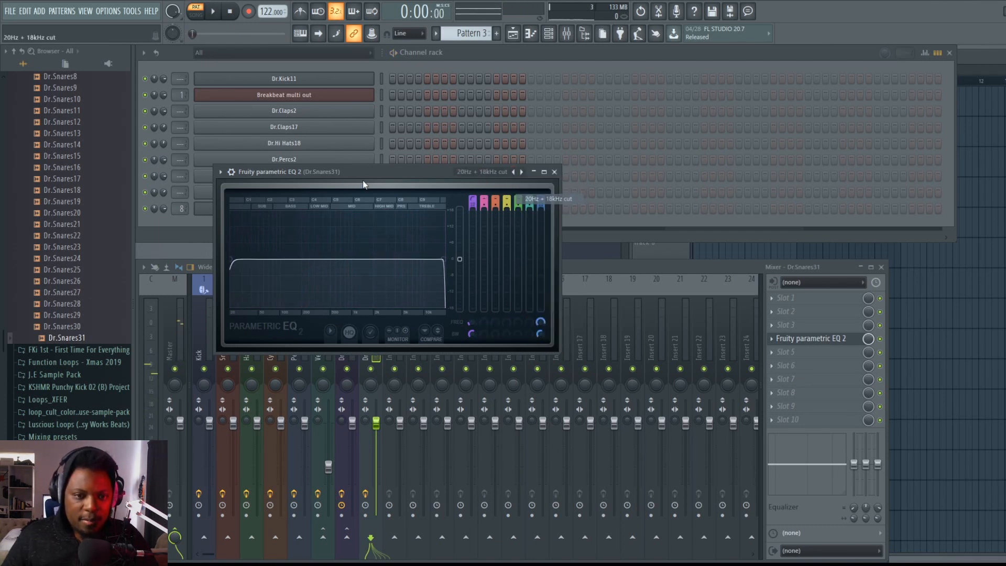
drag(473, 326, 473, 309)
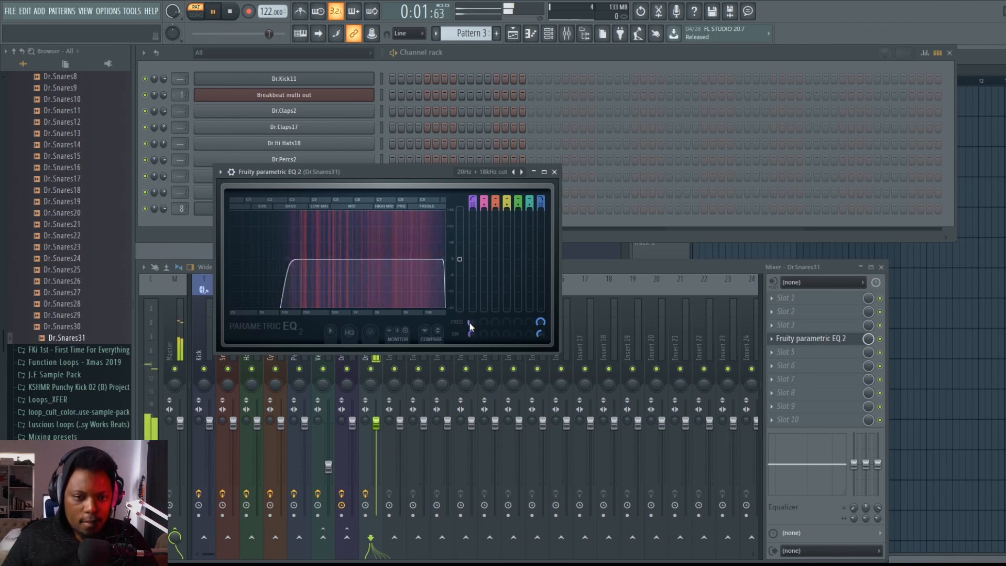
click(555, 172)
key(space)
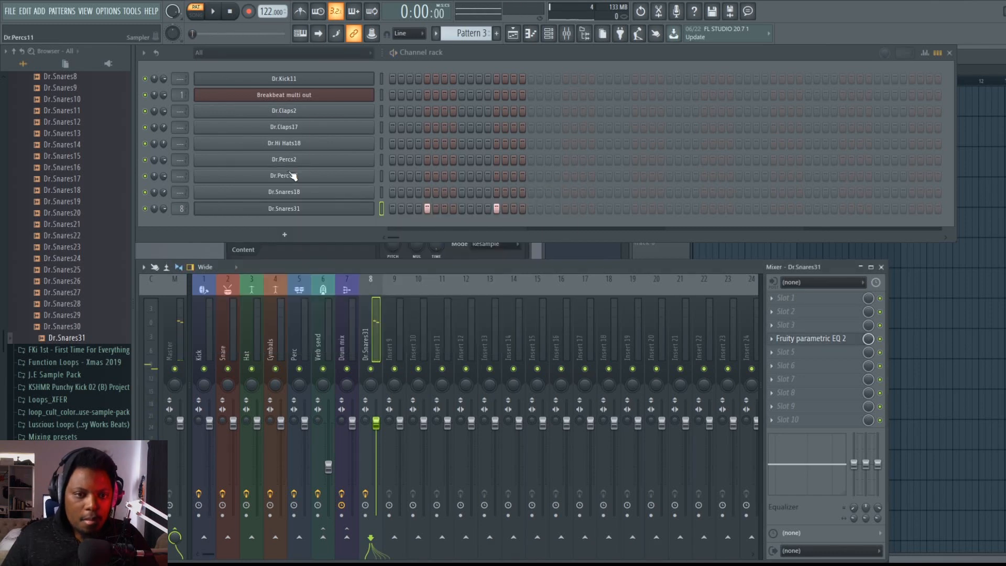
Step: Delete the Dr.Snares31 channel and bring the playlist to the front
right_click(298, 209)
click(424, 324)
click(971, 54)
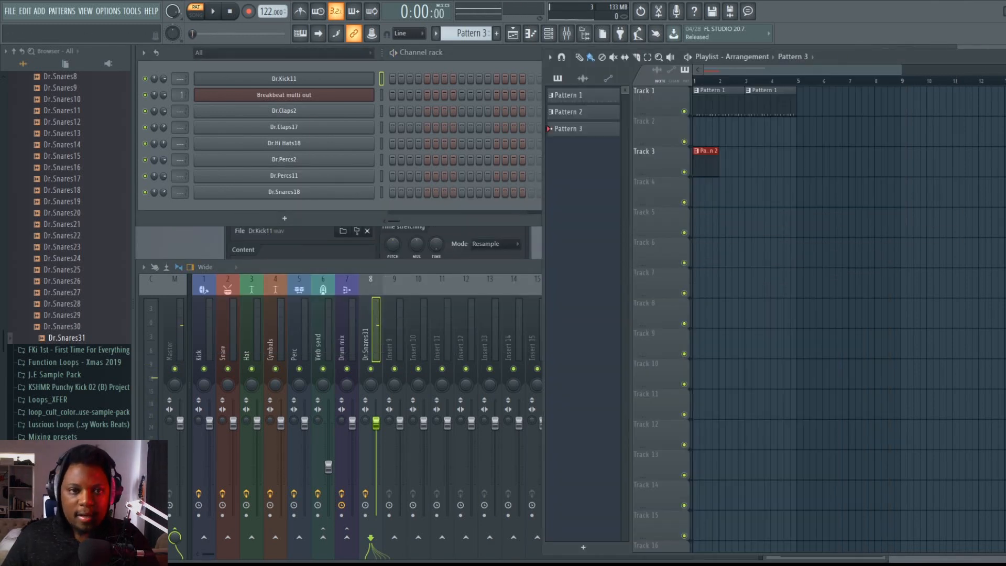
Step: Play the arrangement in song mode and collapse the Snares folder in the browser
click(196, 14)
key(space)
scroll(86, 137, up, 6)
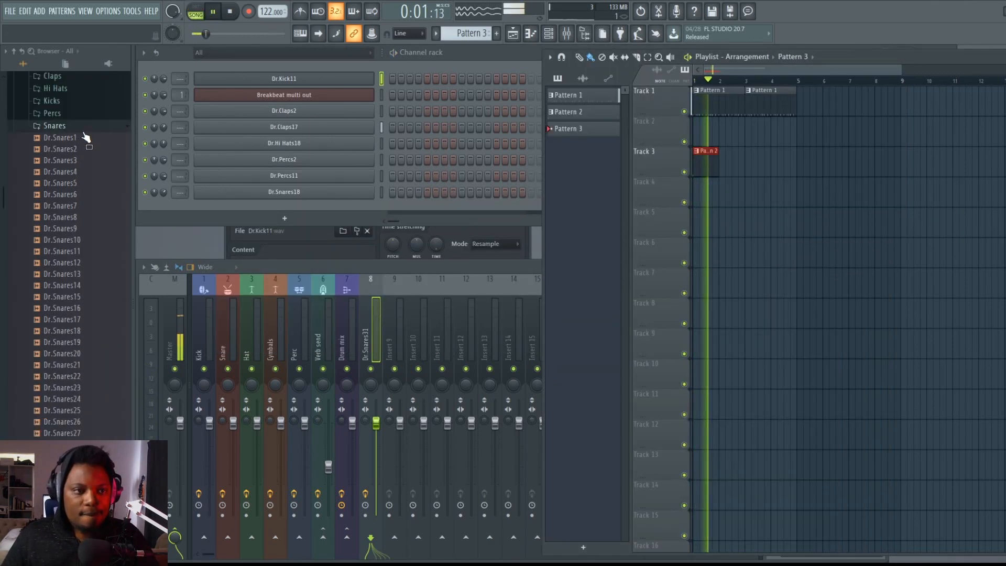
click(55, 258)
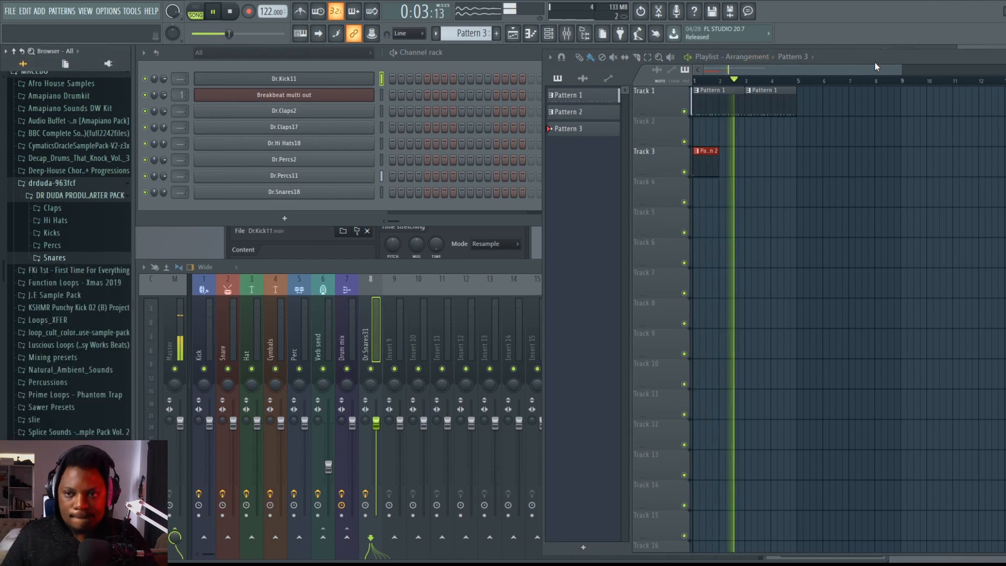
click(497, 58)
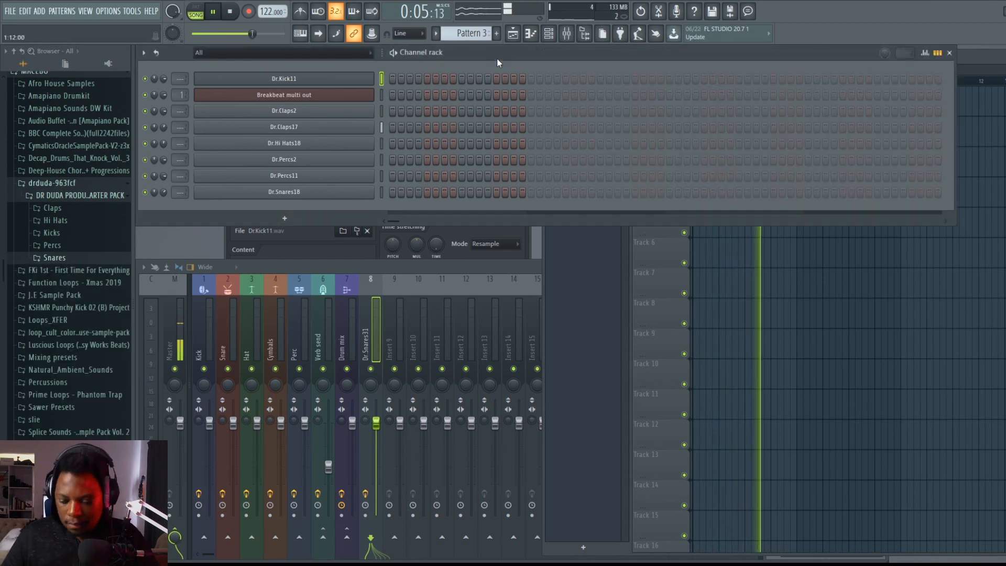
click(976, 57)
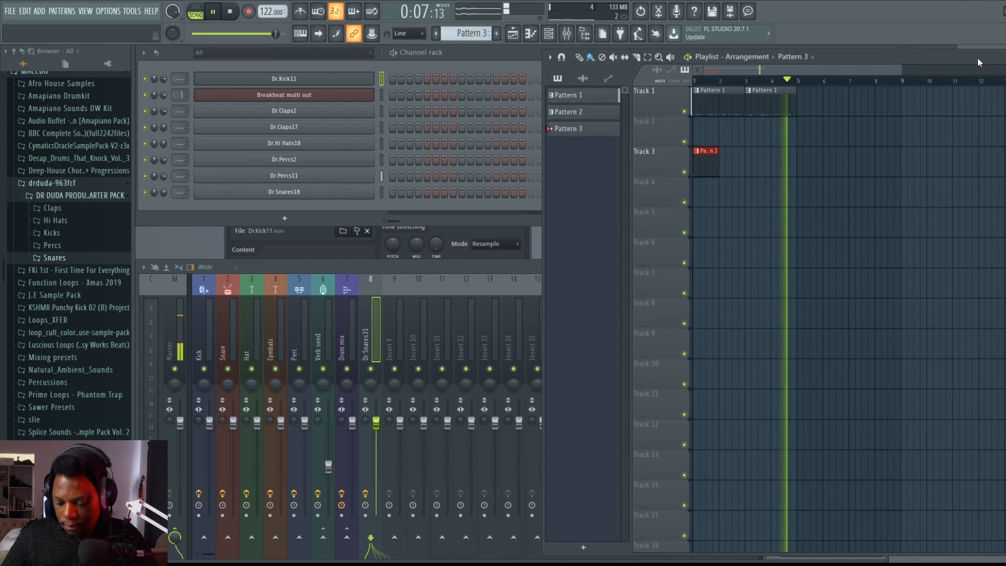
Step: Advance through the empty patterns up to Pattern 7 and return to Pattern 2
key(KP_Add)
key(KP_Add)
key(KP_Add)
key(KP_Add)
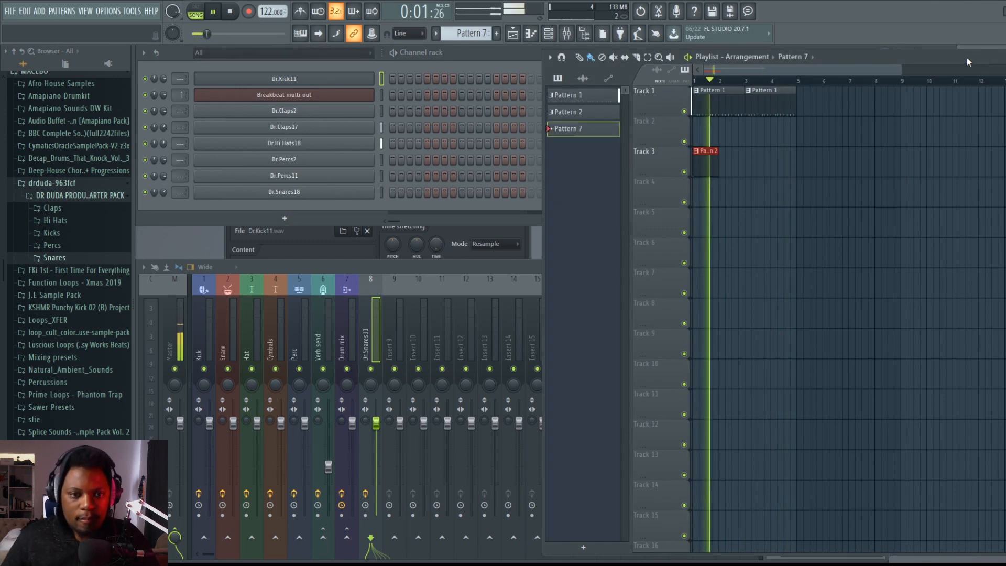
key(KP_Subtract)
key(KP_Subtract)
key(KP_Subtract)
key(KP_Subtract)
key(KP_Subtract)
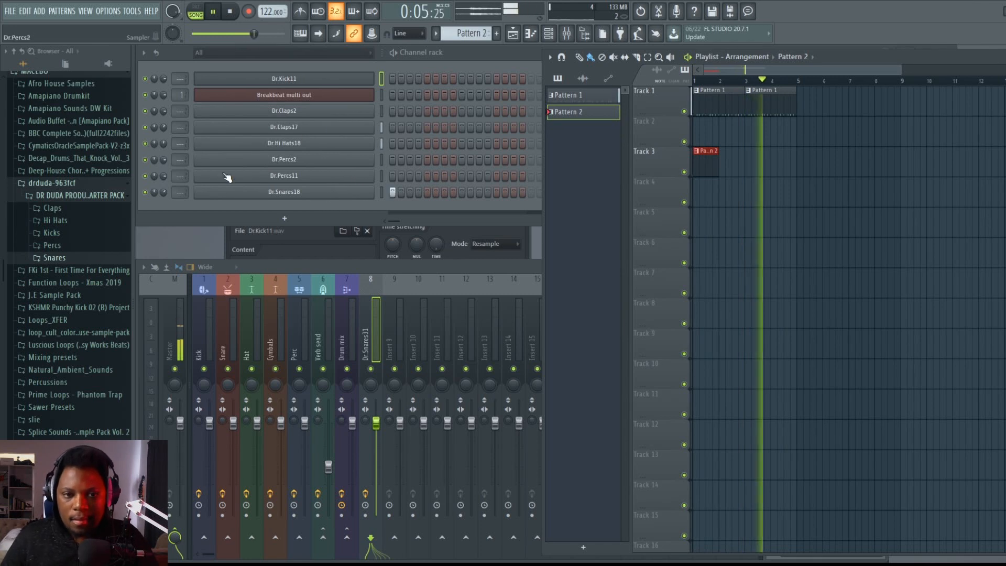
Step: Stop playback and add a FLEX synthesizer as a new channel
click(320, 219)
key(space)
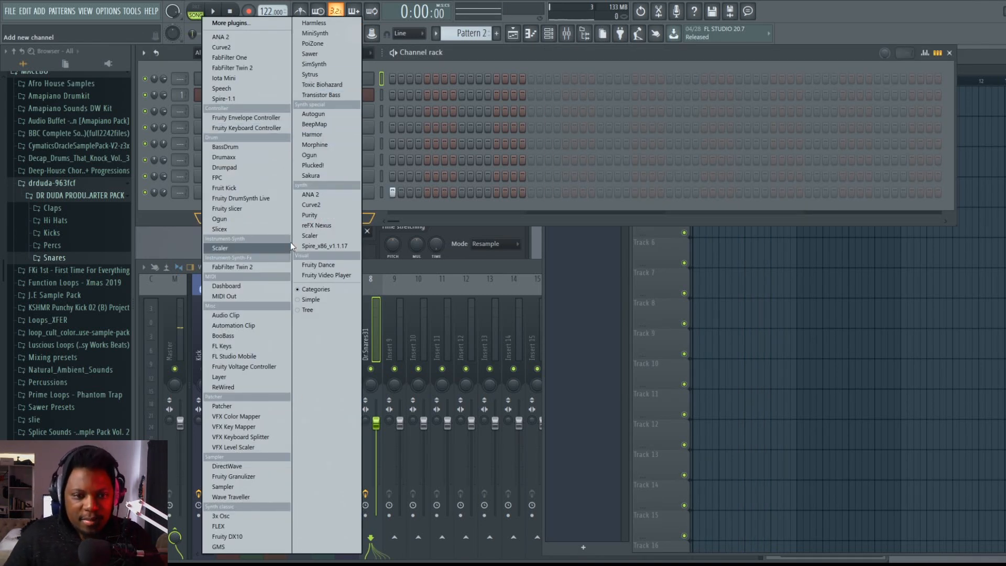
click(233, 527)
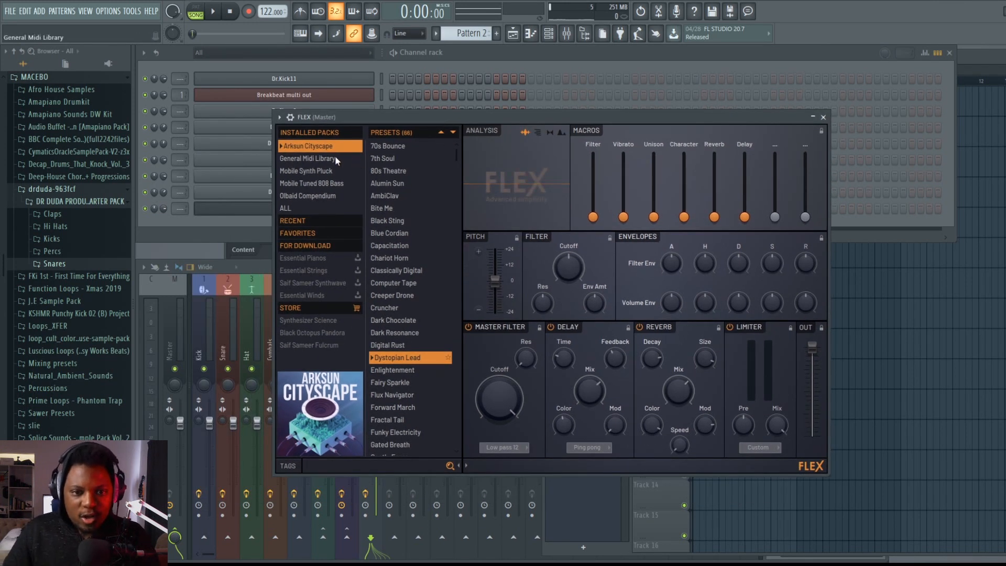
Step: Open FLEX's General Midi Library pack and audition the Church Org.1 preset
click(335, 157)
scroll(426, 257, down, 7)
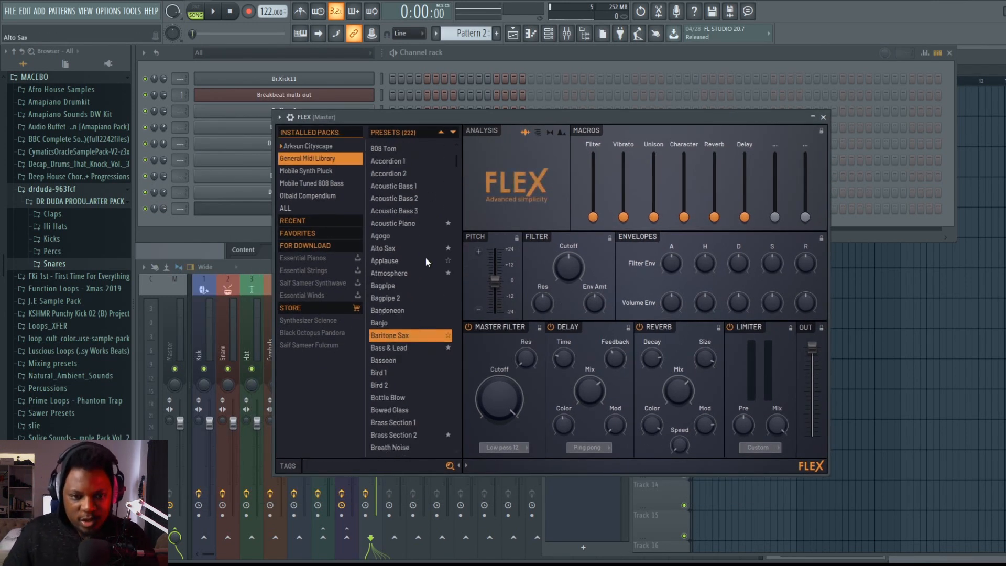
scroll(419, 268, down, 7)
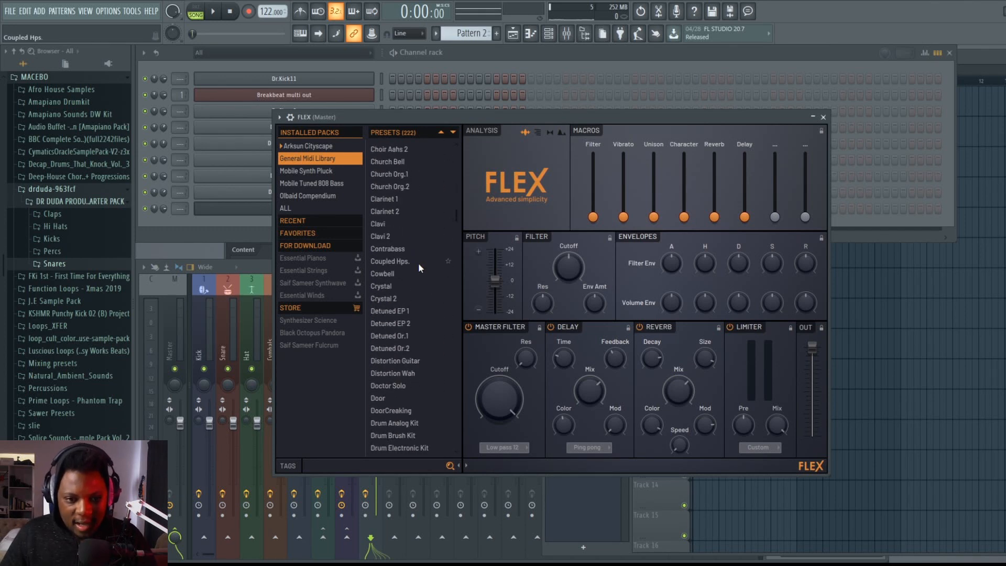
click(406, 175)
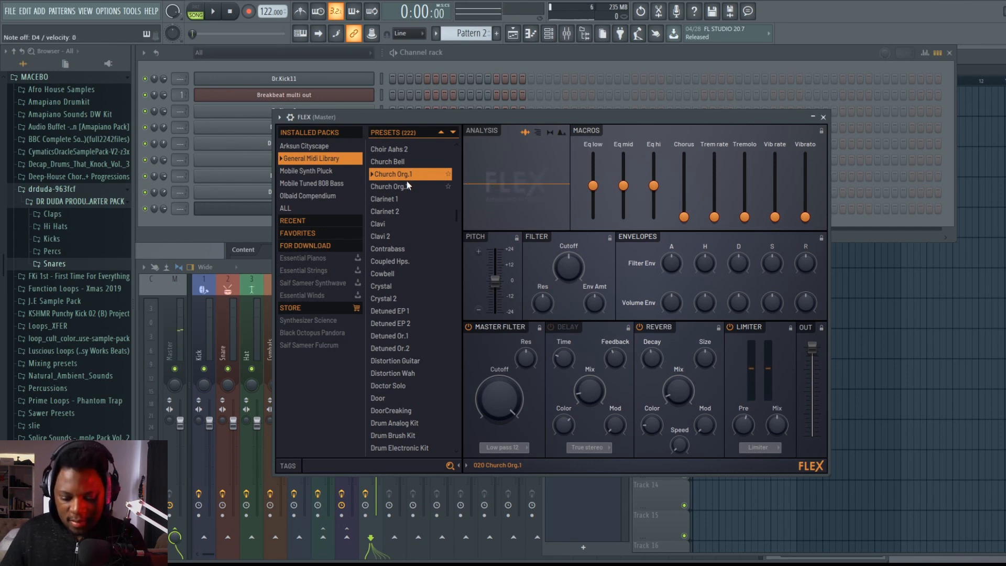
Step: Audition the Electric Piano 1 and Heart Beat presets, and load Organ 2 in FLEX
scroll(399, 204, down, 7)
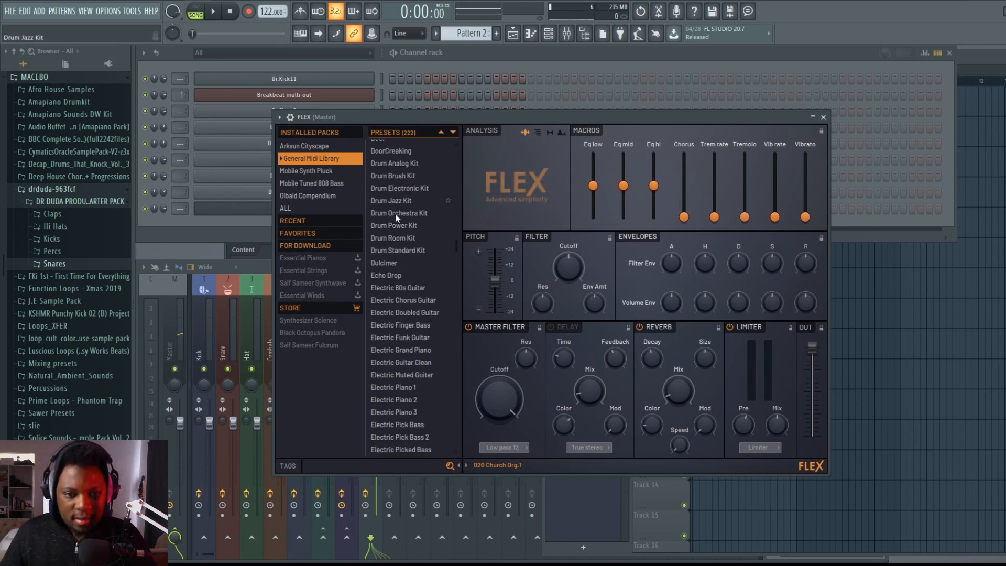
scroll(407, 243, down, 5)
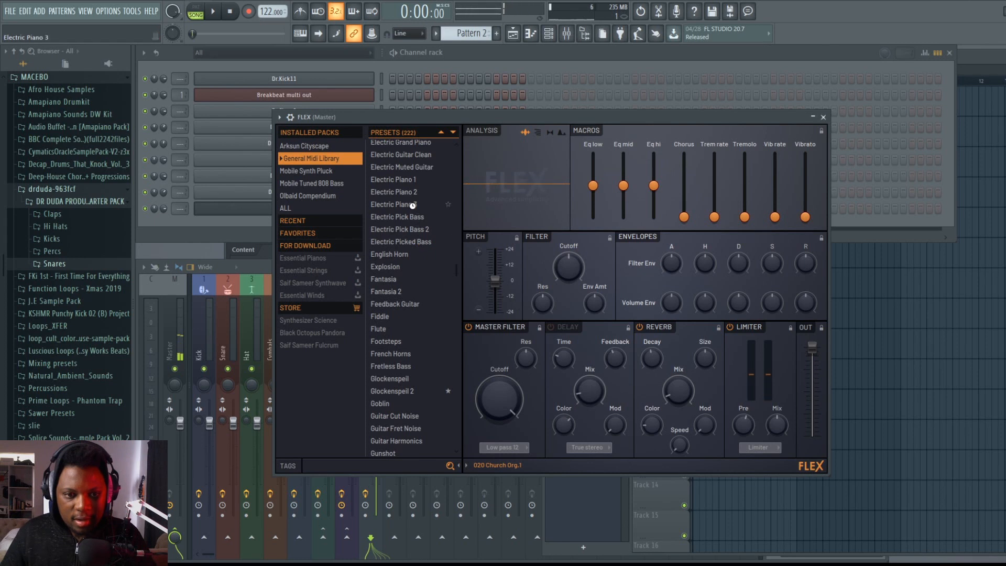
click(411, 179)
scroll(423, 324, down, 7)
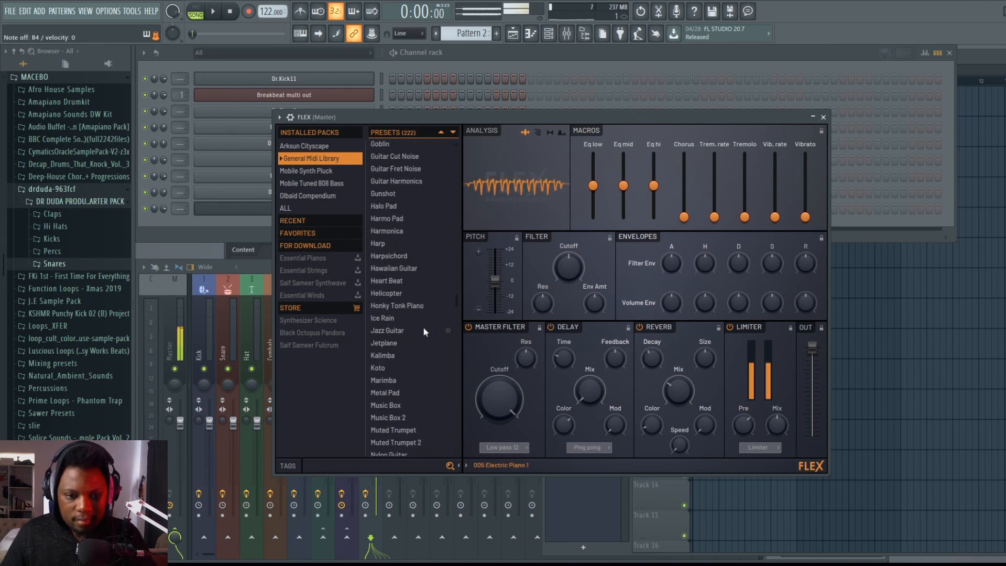
click(398, 281)
scroll(415, 327, down, 7)
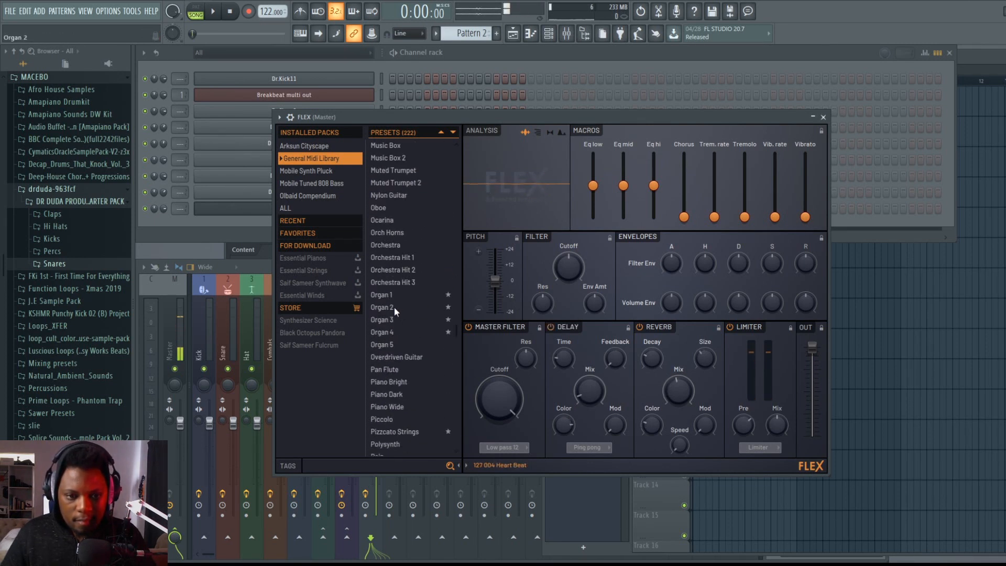
click(394, 306)
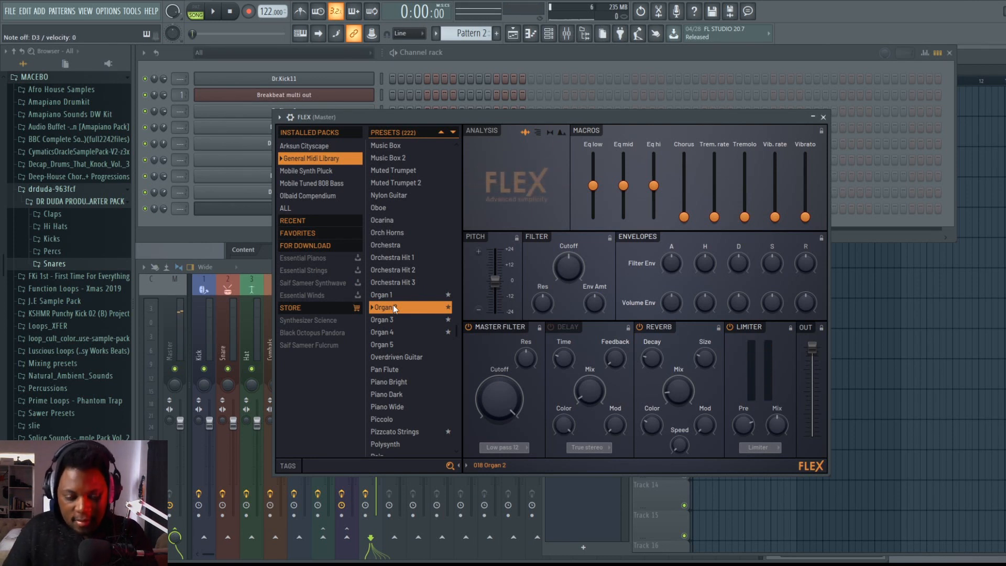
Step: Record an Organ 2 melody into Pattern 2 over the playing arrangement, and stop the recording
click(992, 60)
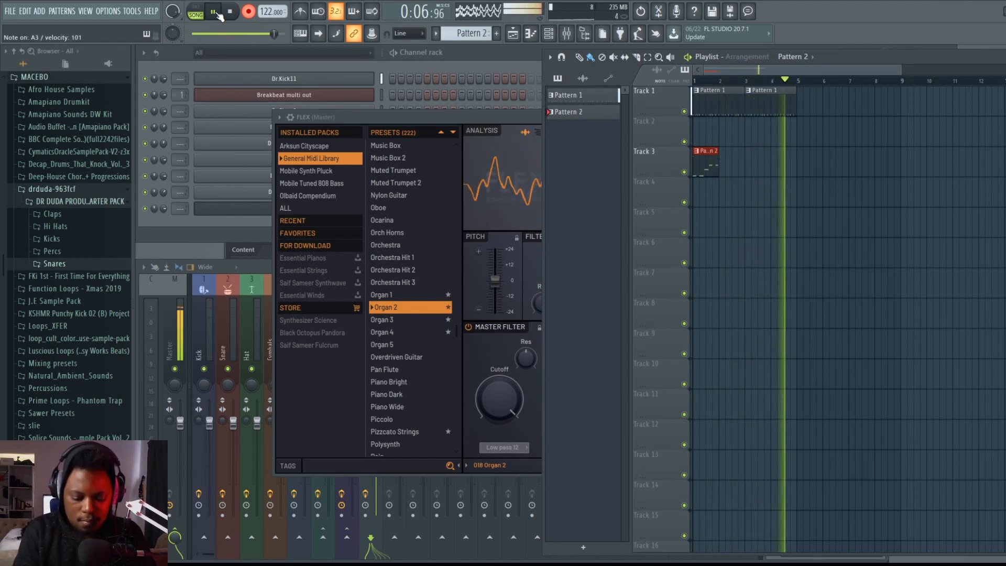
click(218, 14)
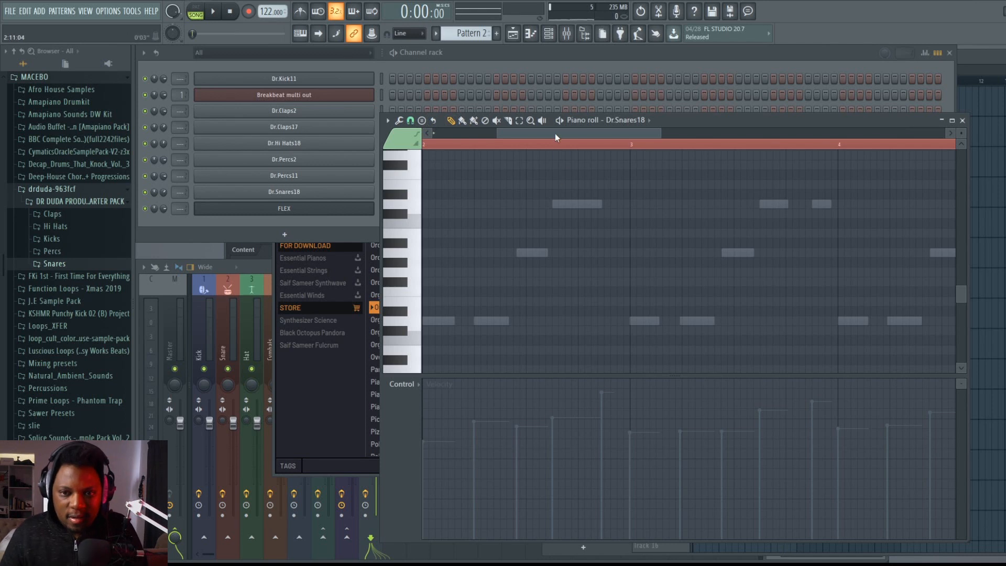
Step: Examine the recorded notes behind the Dr.Snares18 piano roll, and select all channels in the channel rack
scroll(561, 147, down, 4)
scroll(542, 238, up, 7)
scroll(542, 239, down, 6)
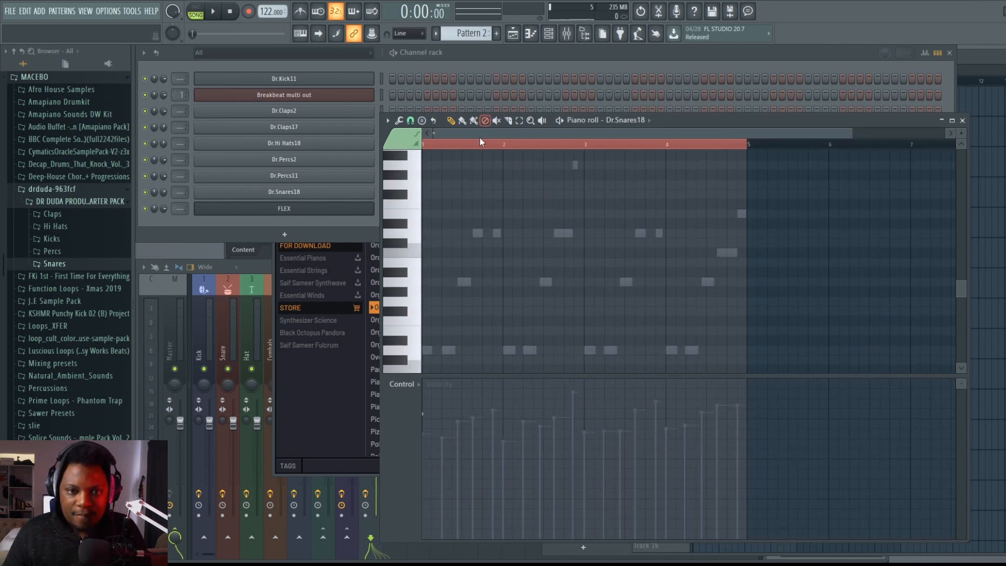
scroll(448, 218, up, 5)
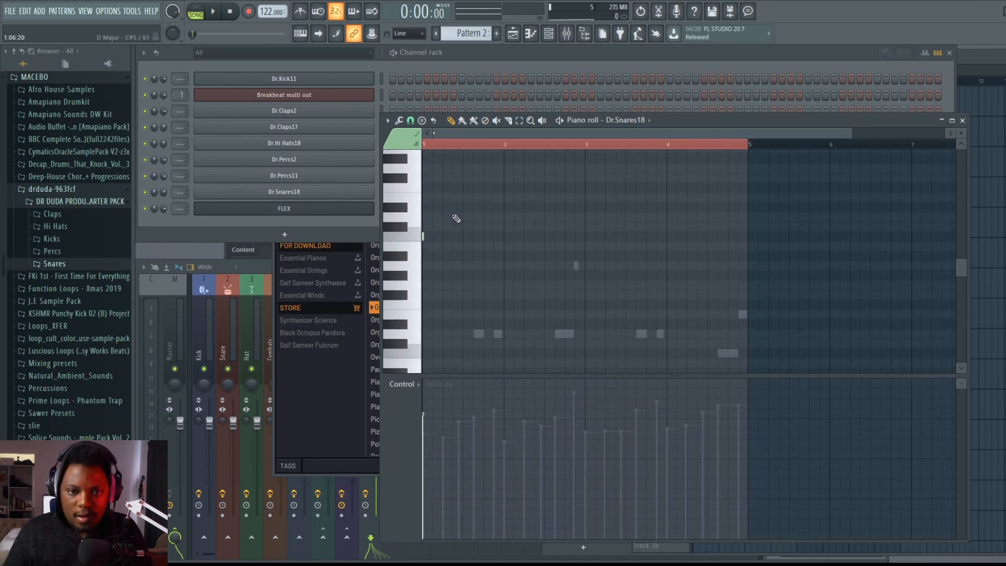
scroll(455, 218, up, 4)
click(454, 61)
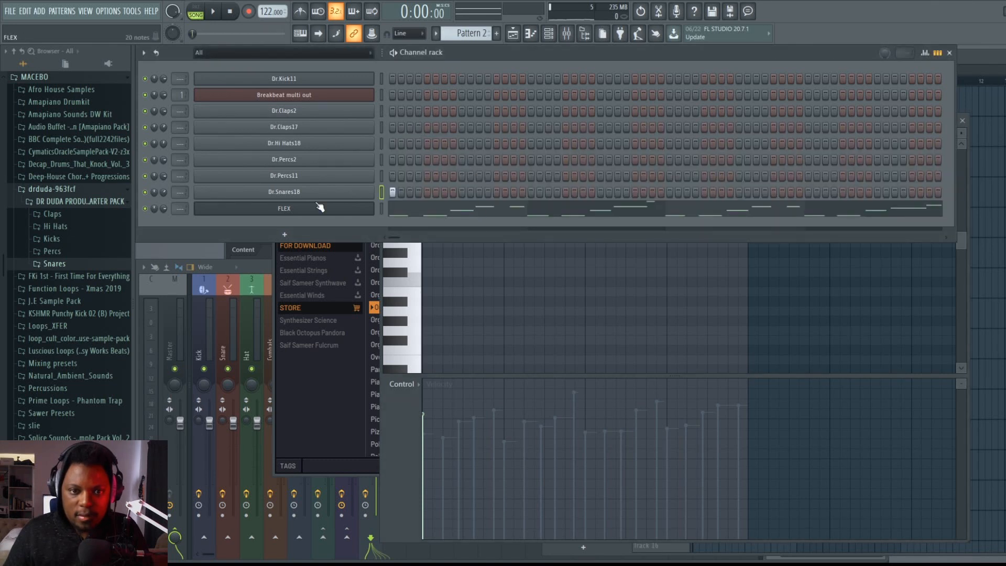
click(381, 209)
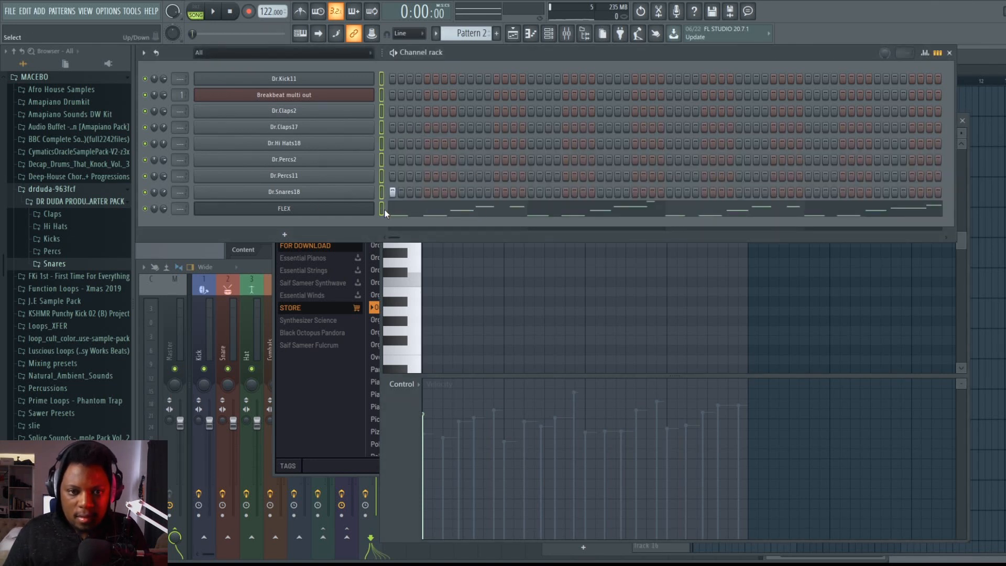
Step: Move the recorded FLEX notes into Pattern 3, place that pattern at the start of Track 2, and open its FLEX piano roll
key(ctrl+x)
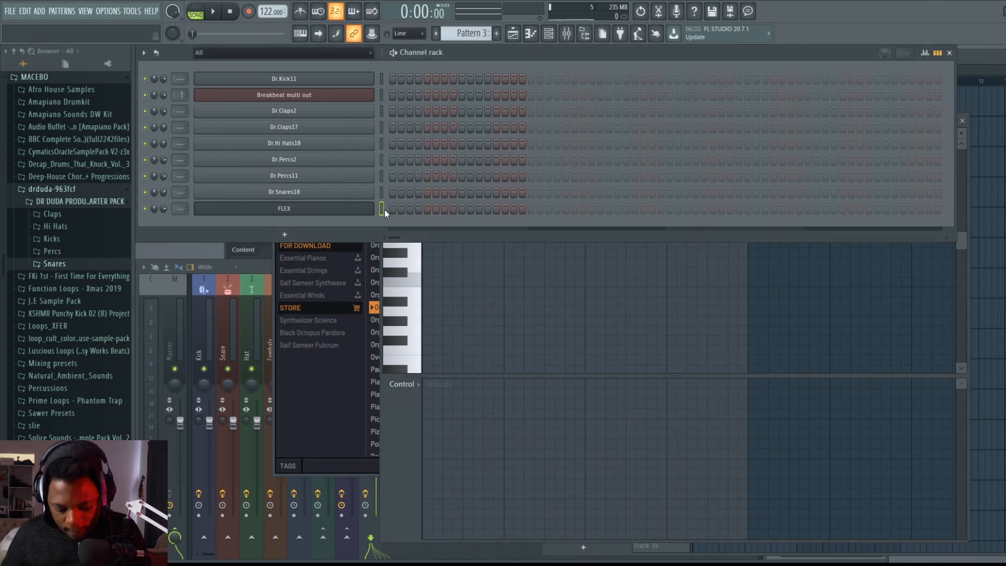
key(ctrl+v)
key(F5)
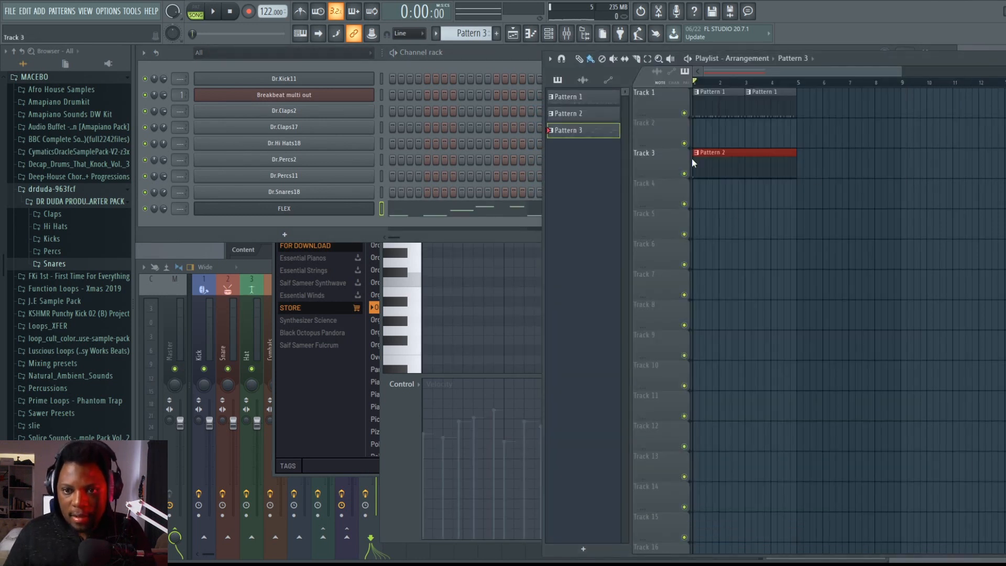
click(699, 135)
double_click(716, 138)
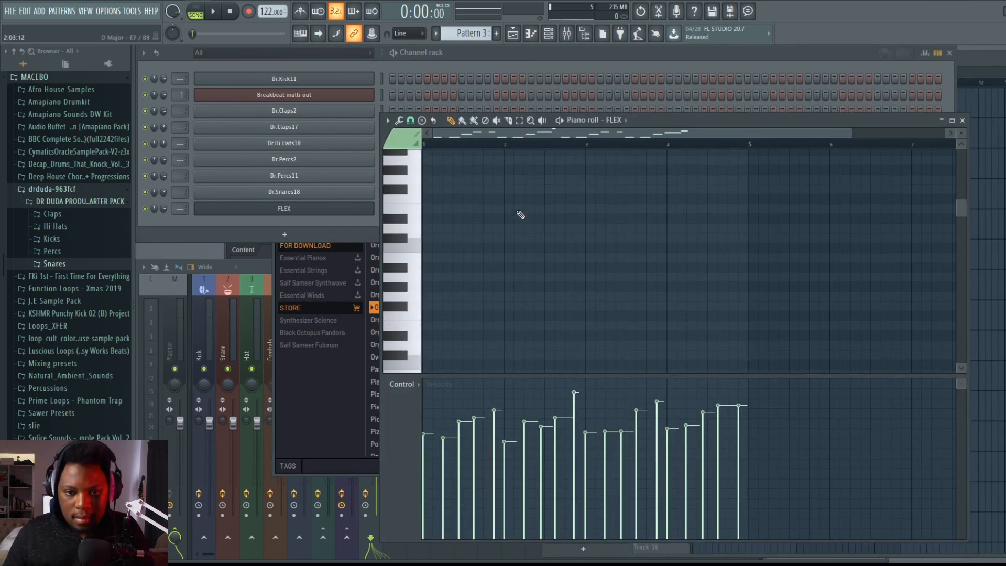
Step: Quantize all the recorded FLEX notes to the grid
scroll(520, 215, down, 5)
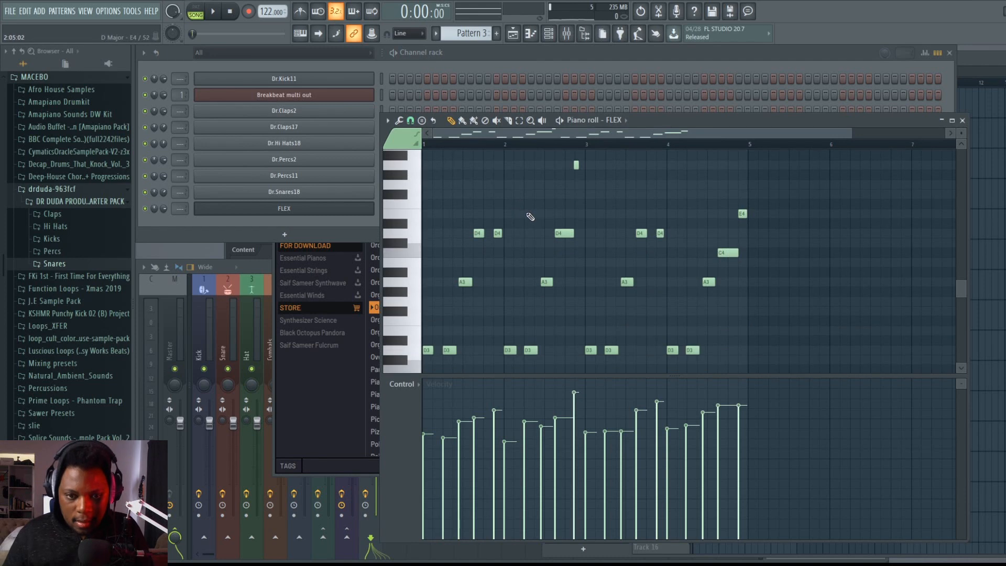
key(alt+q)
key(Return)
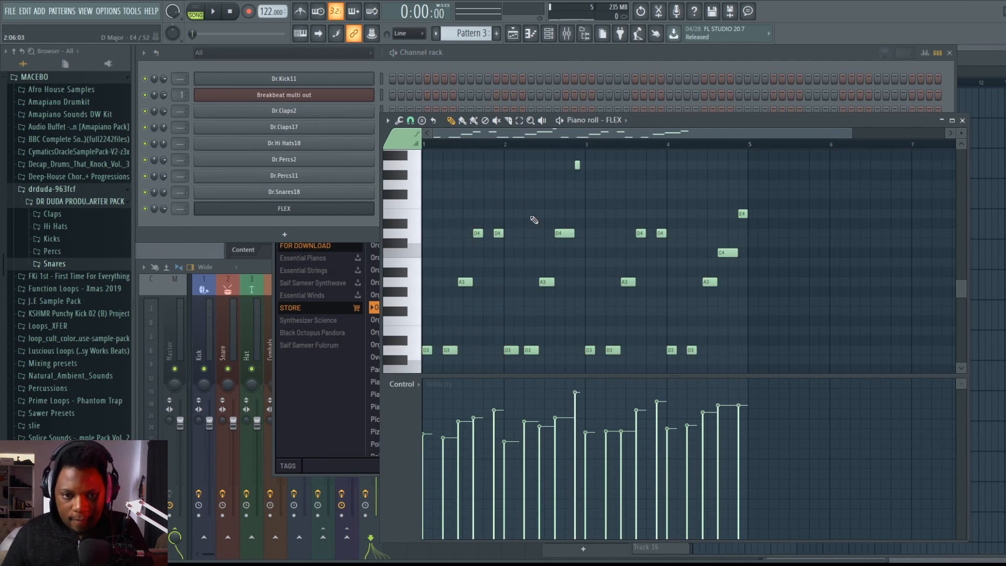
Step: Play the arrangement, widen the FLEX piano roll window, and enlarge its note area above the velocity lane
key(space)
scroll(503, 219, down, 1)
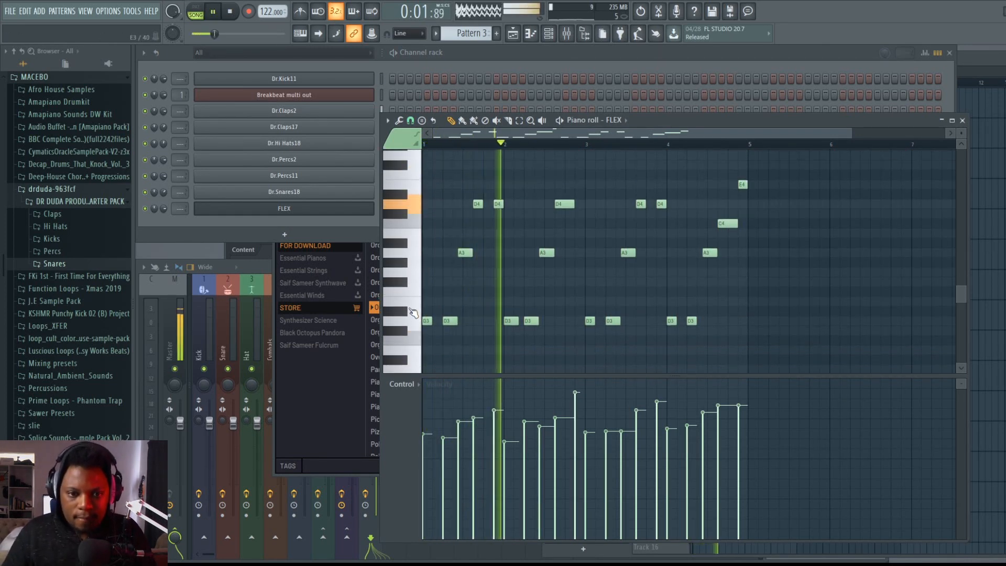
drag(379, 294, 179, 296)
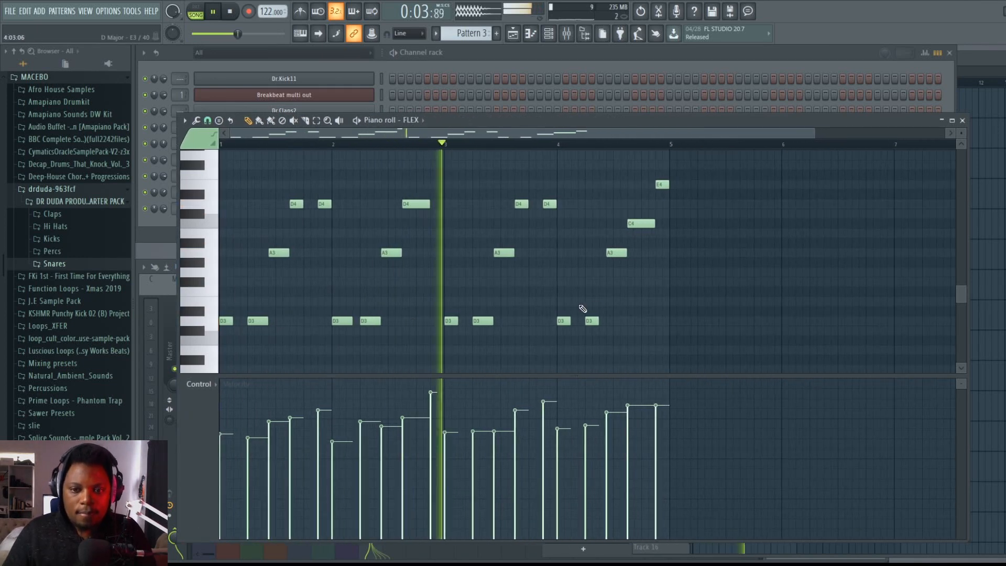
drag(617, 376, 624, 410)
scroll(658, 344, up, 2)
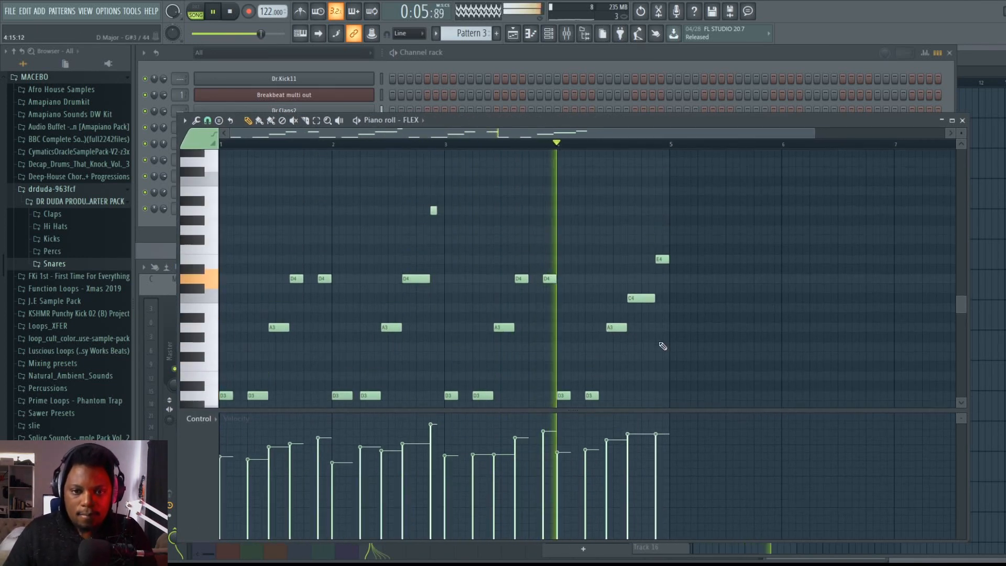
scroll(676, 319, down, 1)
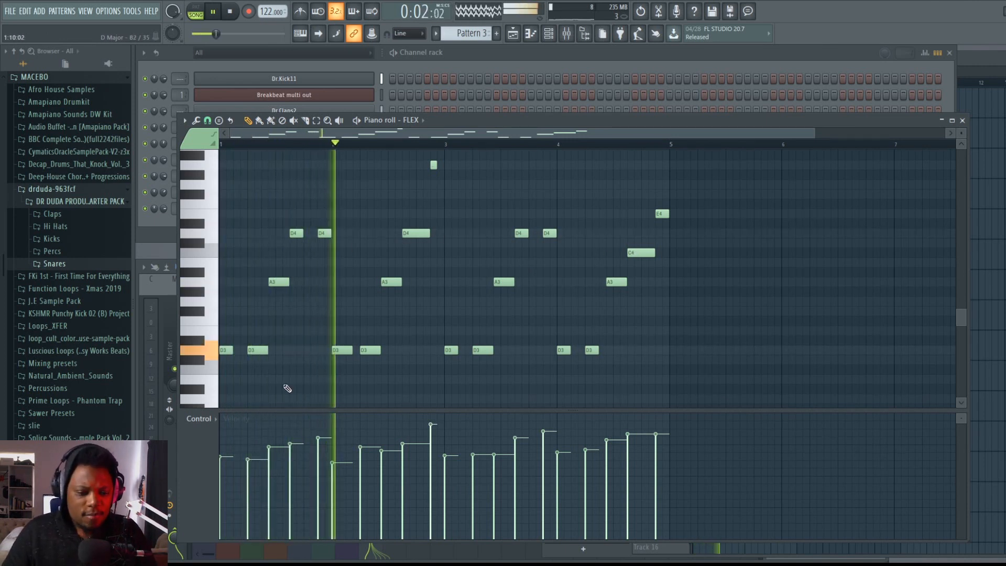
Step: Level the velocities of all FLEX notes at about 88%
drag(229, 445, 228, 442)
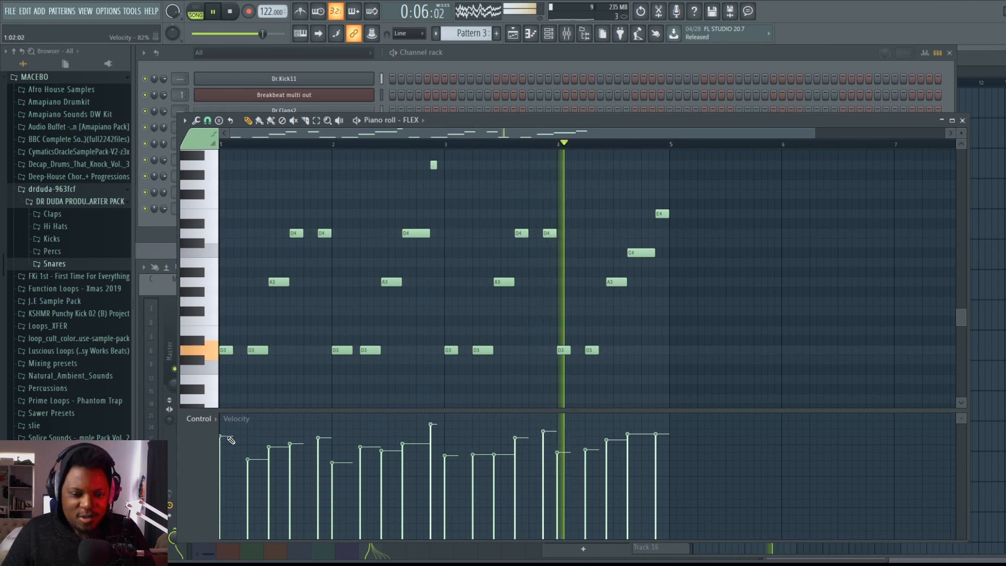
mouse_move(227, 439)
mouse_down()
mouse_move(413, 459)
mouse_move(553, 438)
mouse_up()
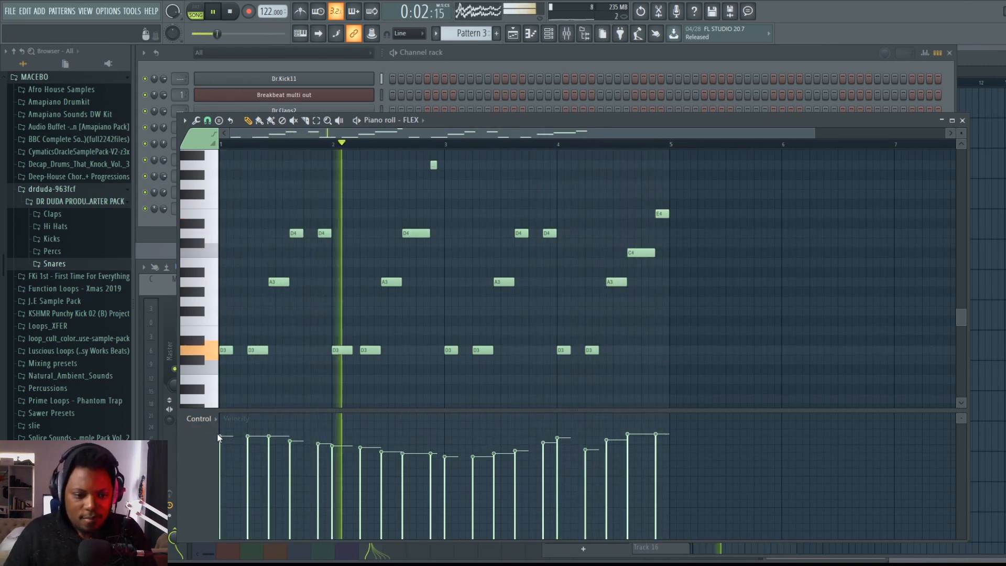
drag(221, 436, 676, 442)
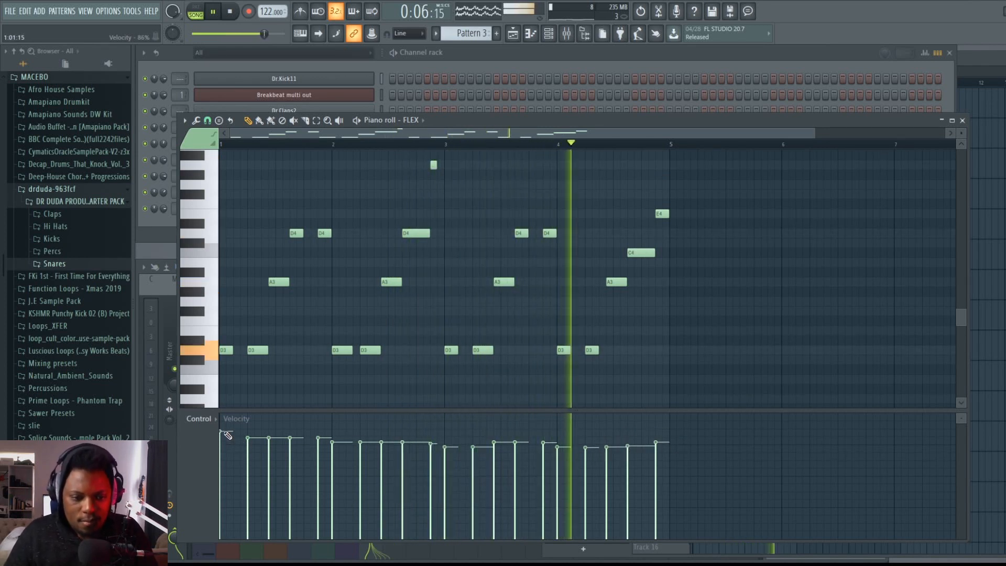
drag(220, 430, 662, 431)
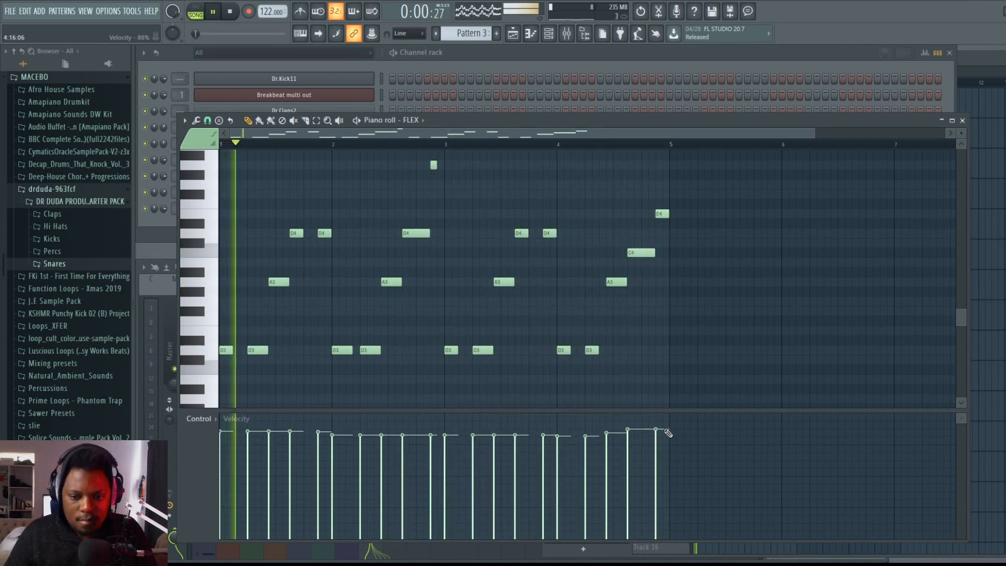
drag(568, 433, 241, 432)
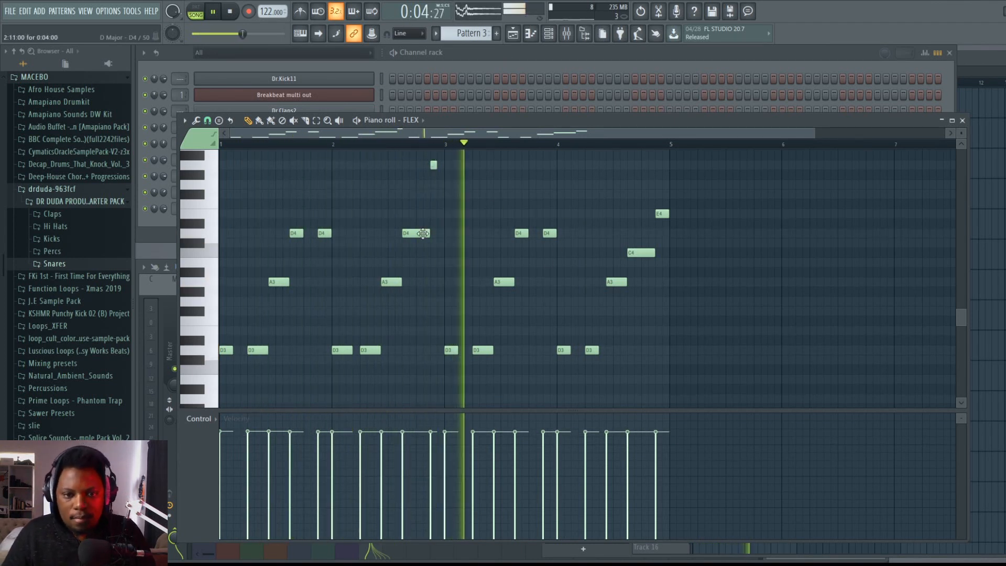
Step: Shorten the long D4 note near the end of bar 2 to 0:01:12, checking it against playback
click(414, 204)
right_click(414, 205)
key(space)
scroll(415, 152, up, 4)
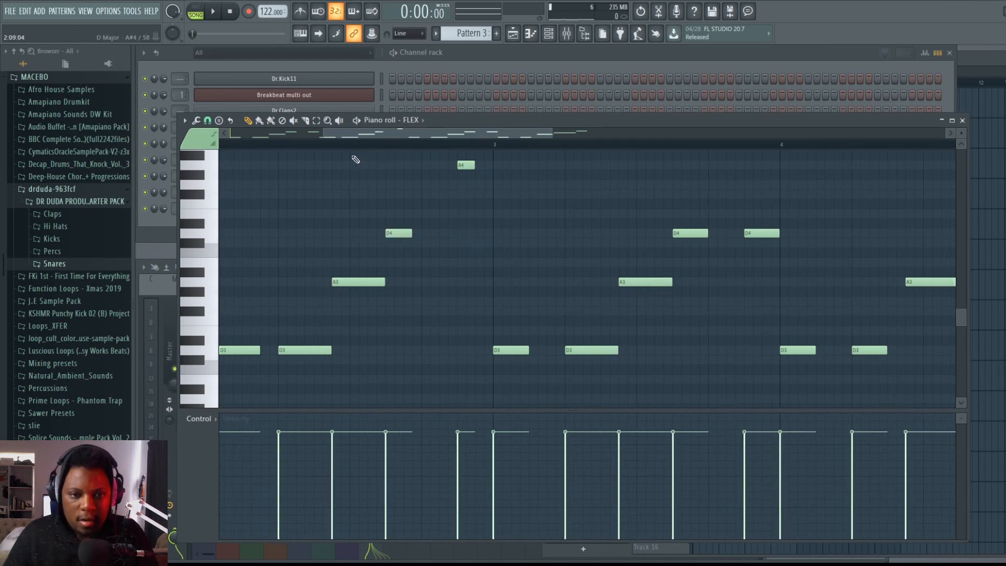
click(319, 146)
key(space)
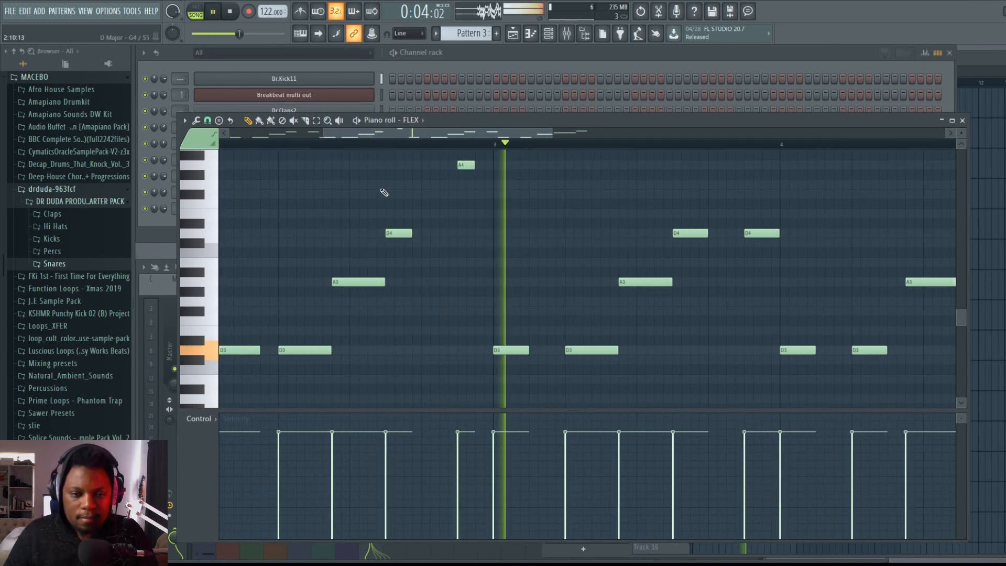
drag(408, 234, 400, 235)
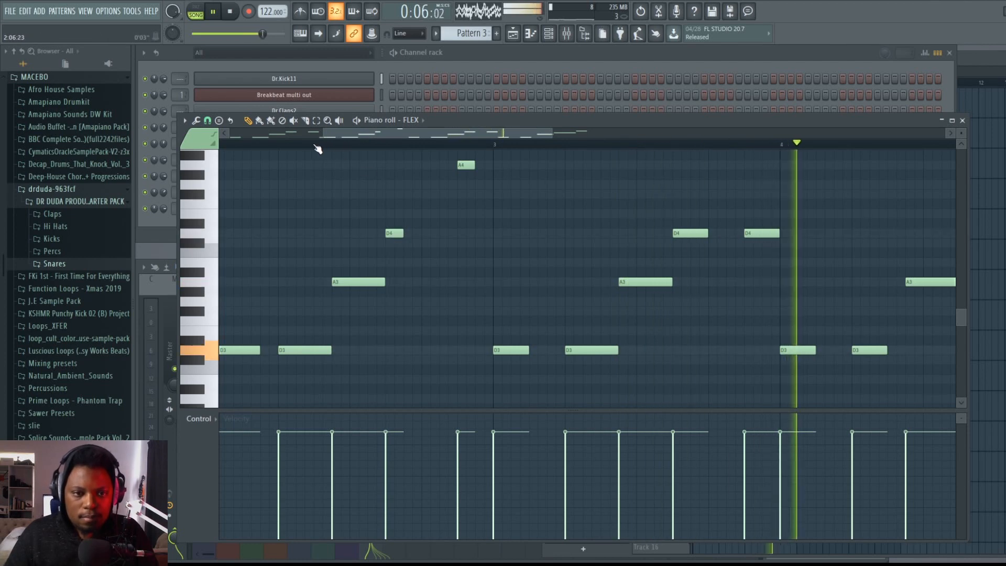
click(335, 147)
drag(402, 234, 417, 233)
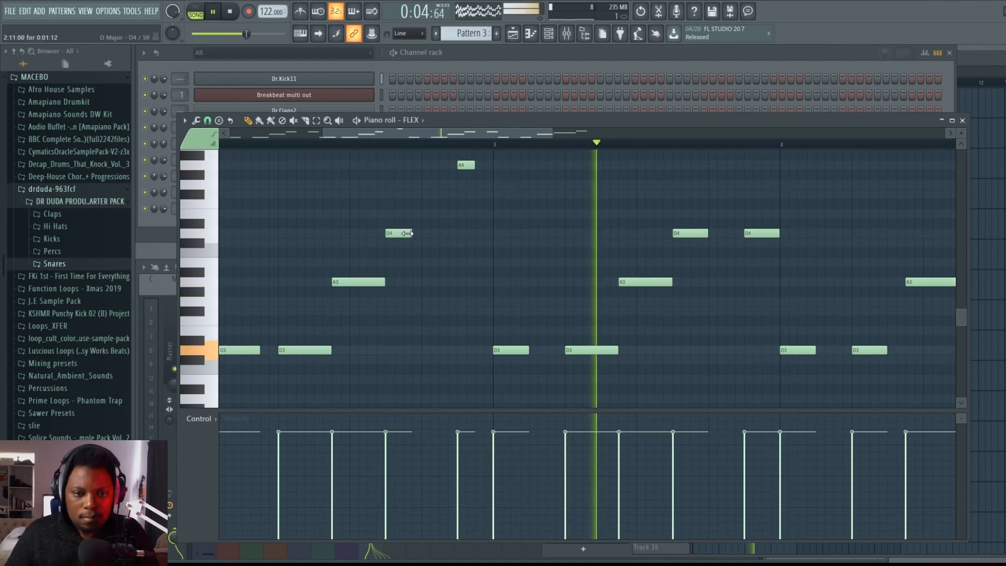
scroll(442, 157, down, 4)
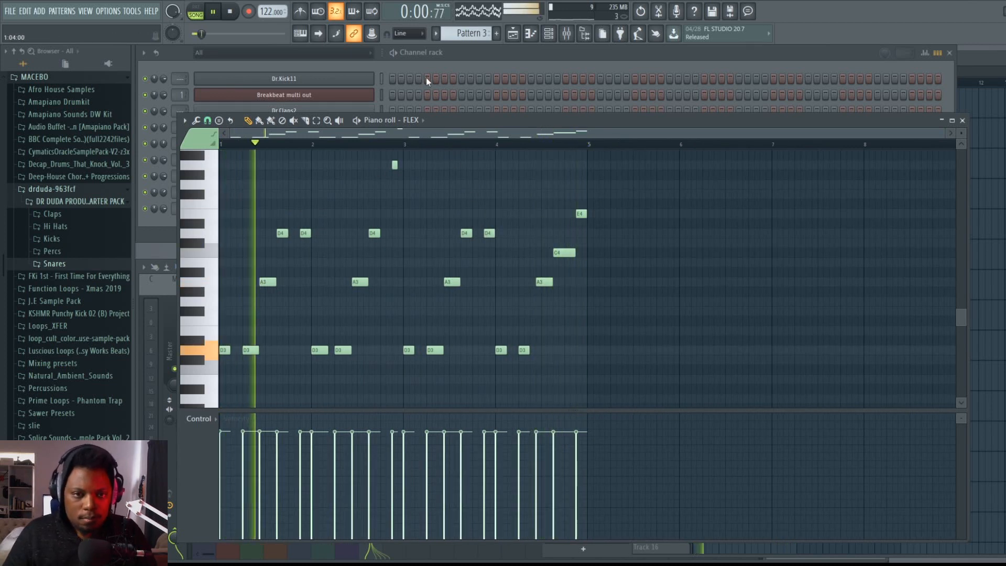
Step: Lower the FLEX channel's volume, add a Spire-1.1 instrument channel, and stop playback
click(514, 49)
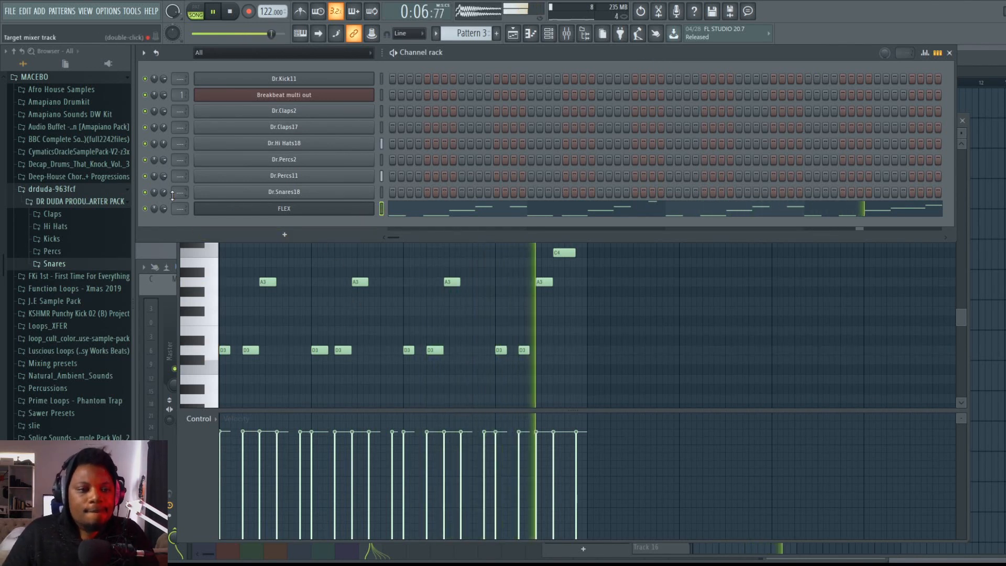
drag(163, 208, 163, 219)
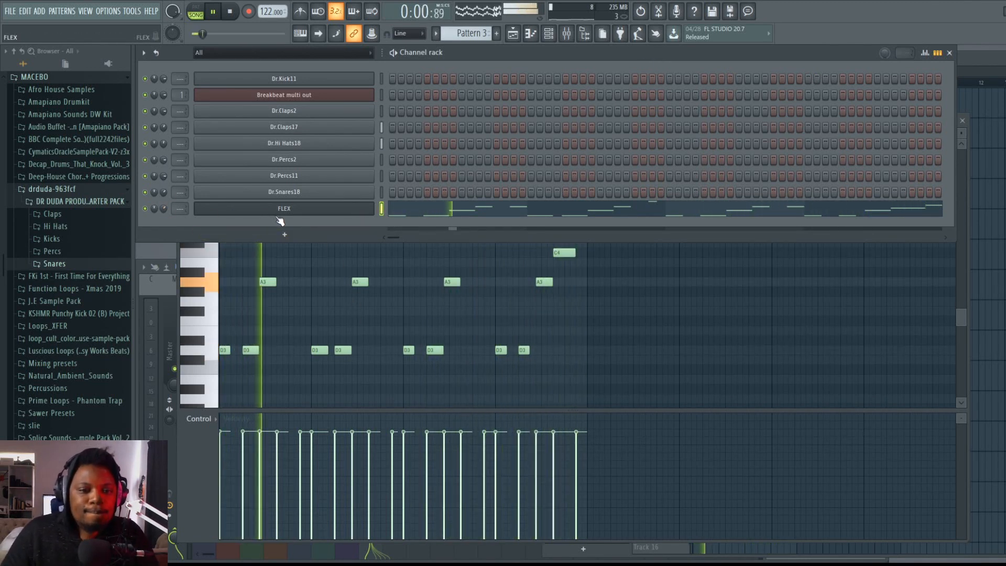
click(293, 235)
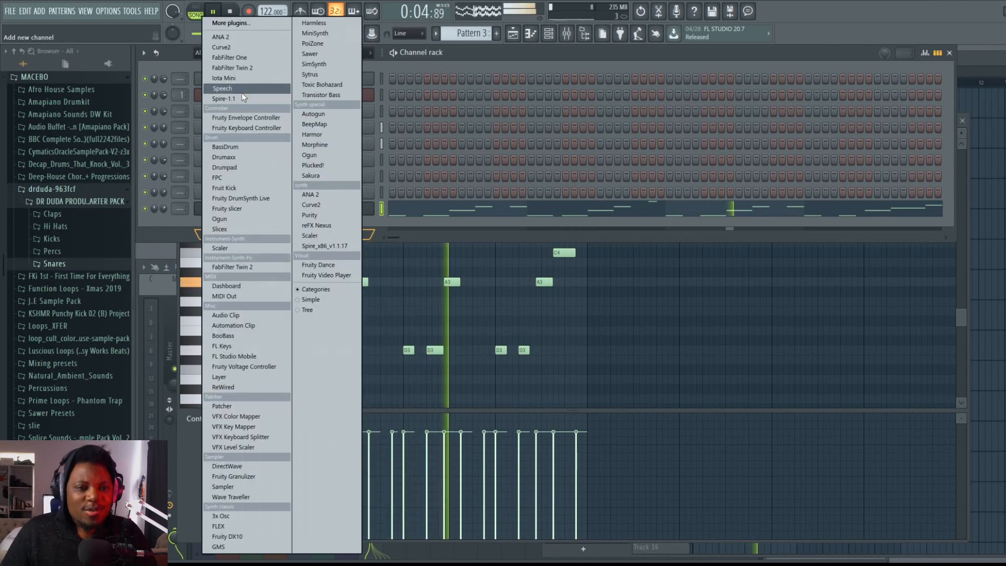
click(222, 98)
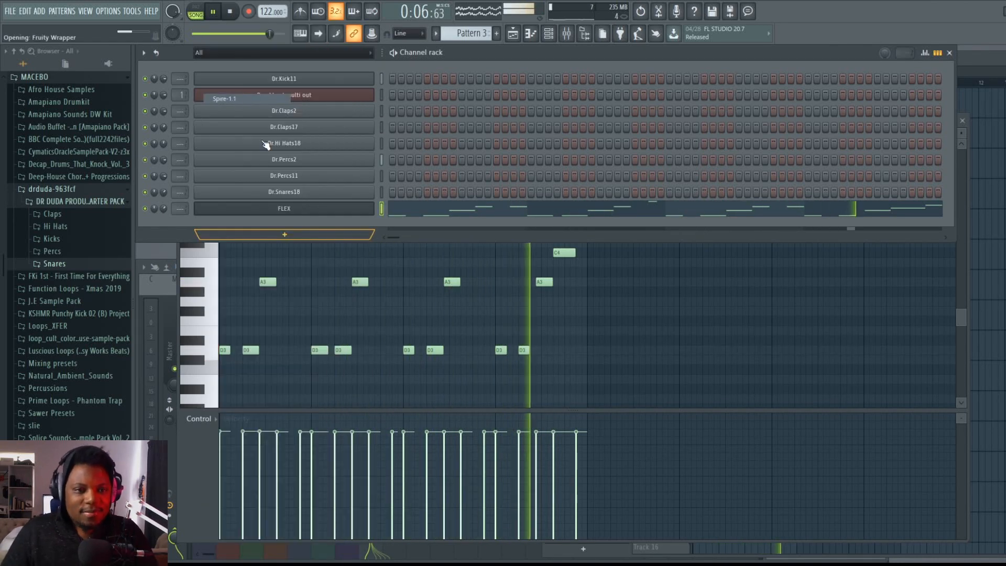
key(space)
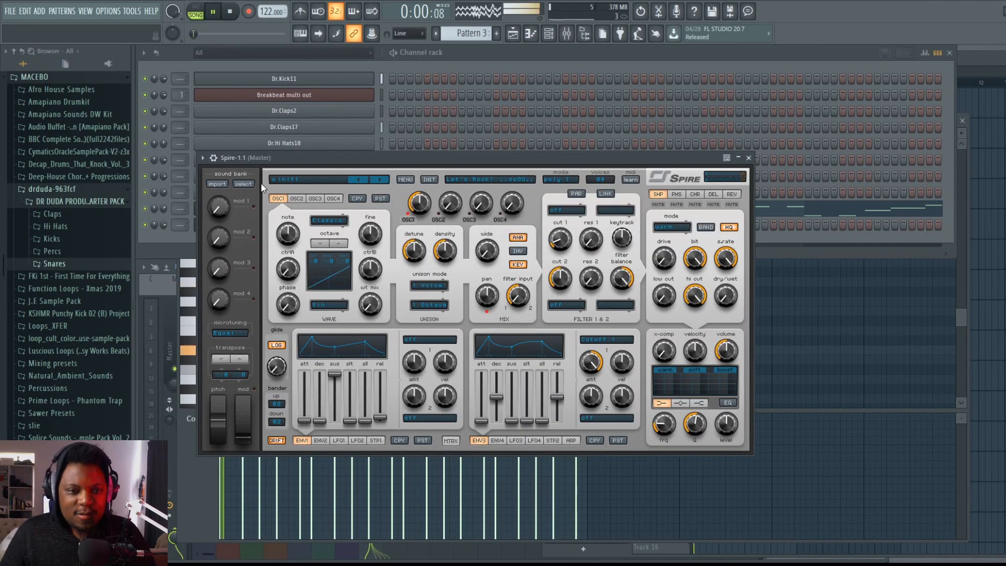
click(243, 184)
click(275, 207)
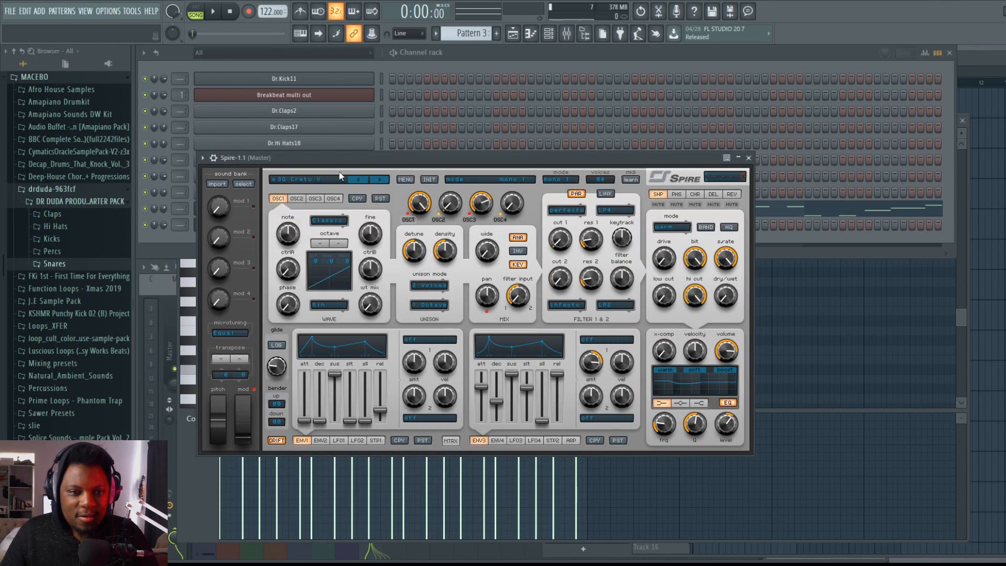
click(330, 181)
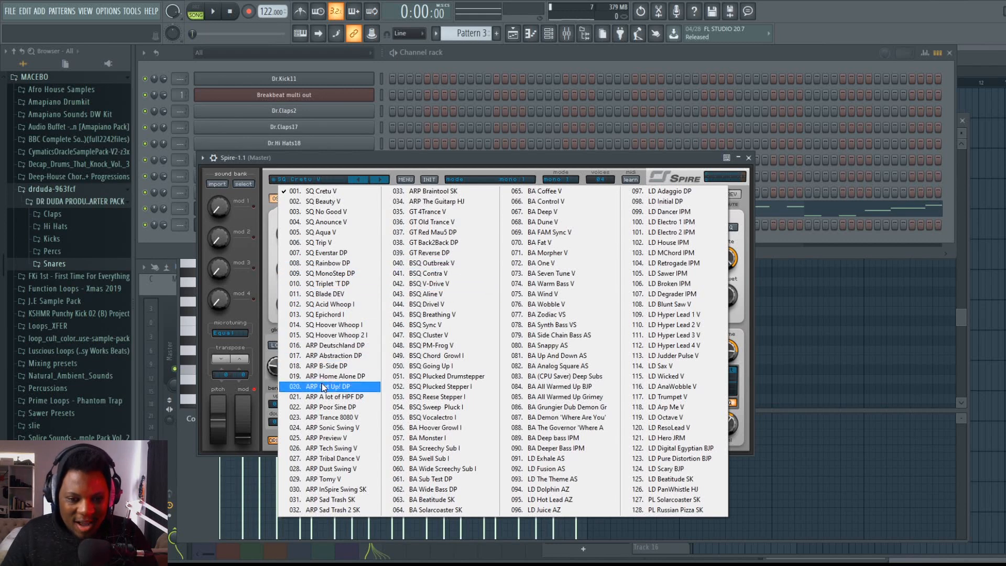
click(244, 184)
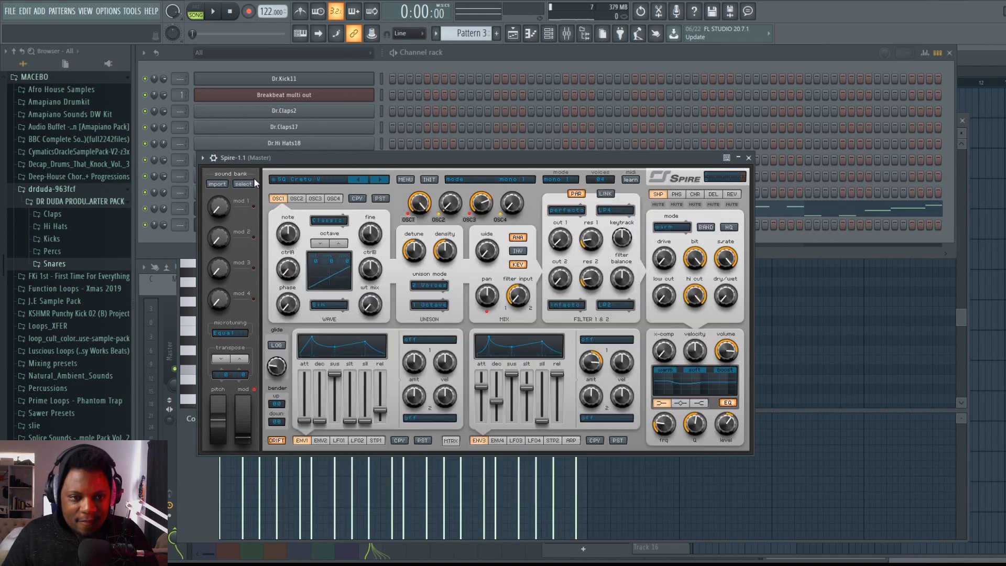
Step: Load the Spire sound bank that starts with BA Crickets MW and select its LD Top Drive preset
click(244, 184)
click(262, 196)
click(297, 177)
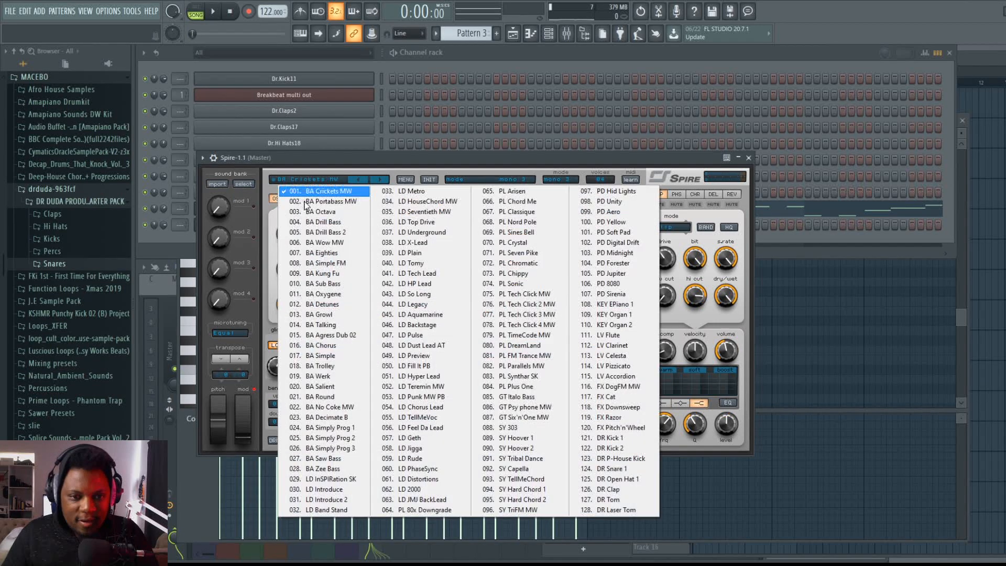
click(415, 222)
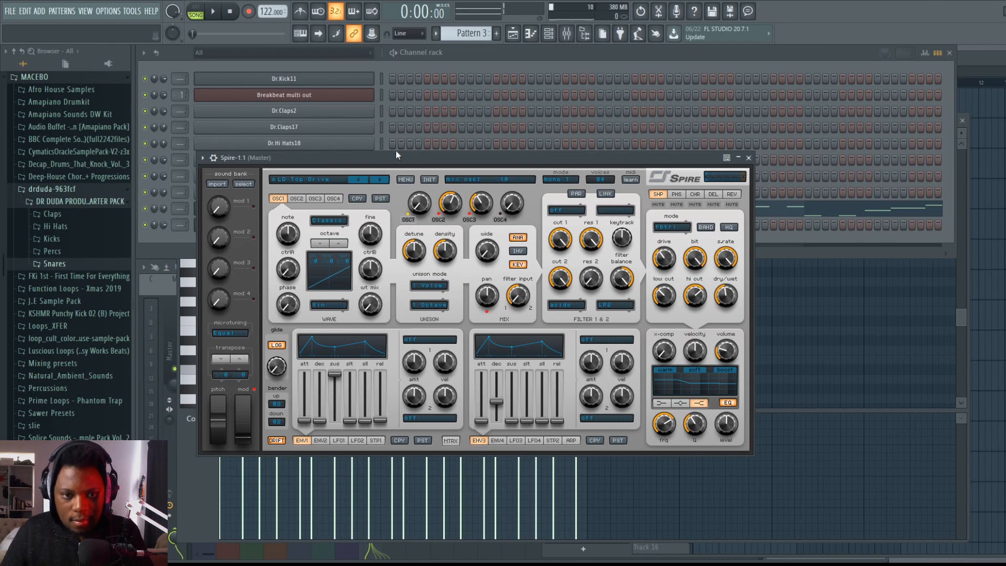
Step: Audition LD Top Drive and LD Underground over the playing arrangement, and switch Spire to the LD X-Lead preset
key(space)
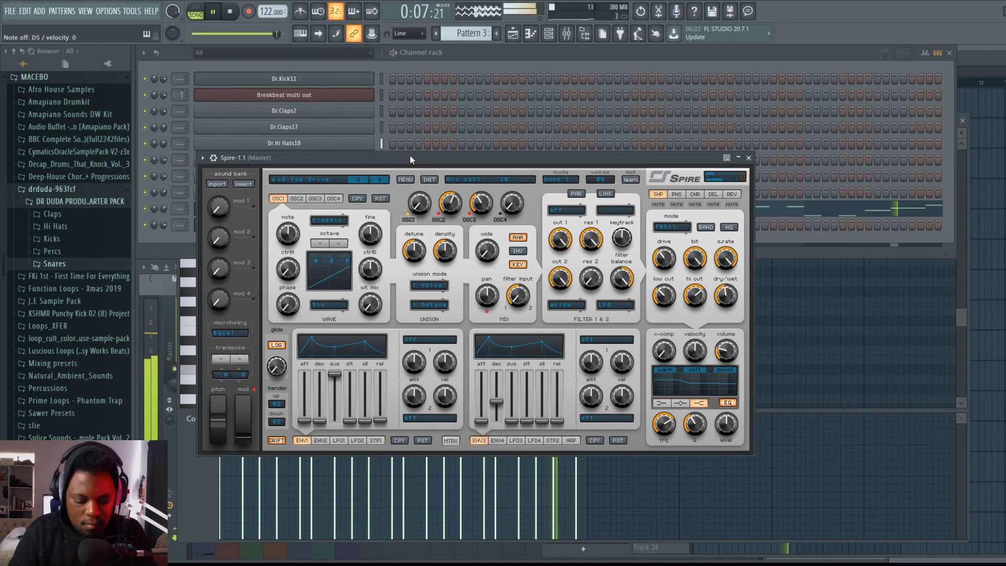
click(377, 180)
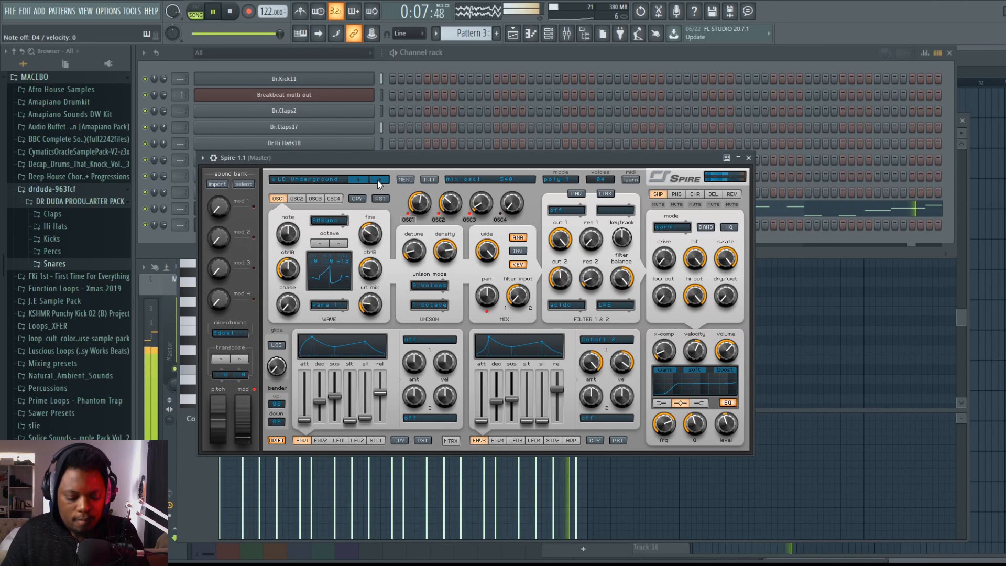
drag(382, 157, 444, 250)
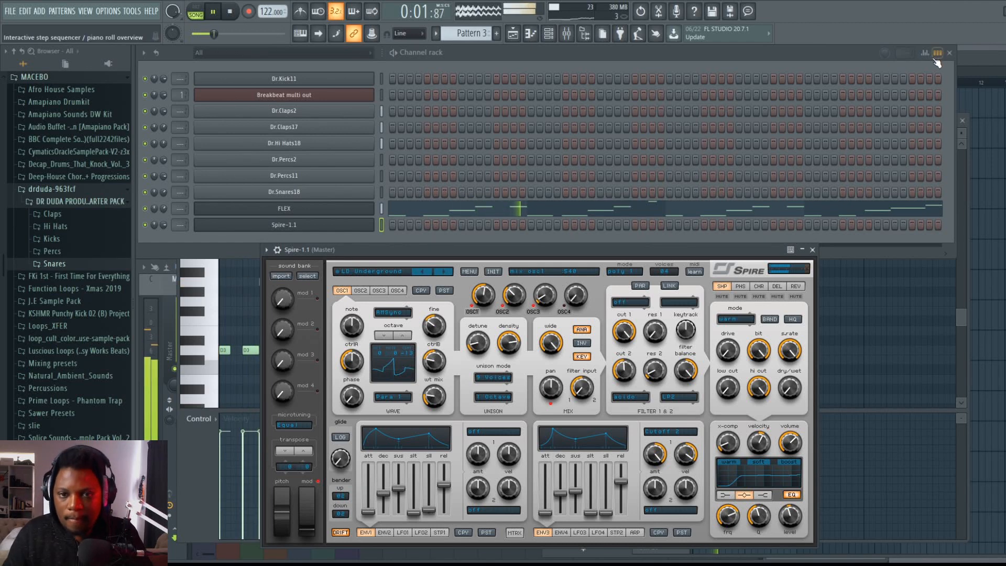
click(449, 272)
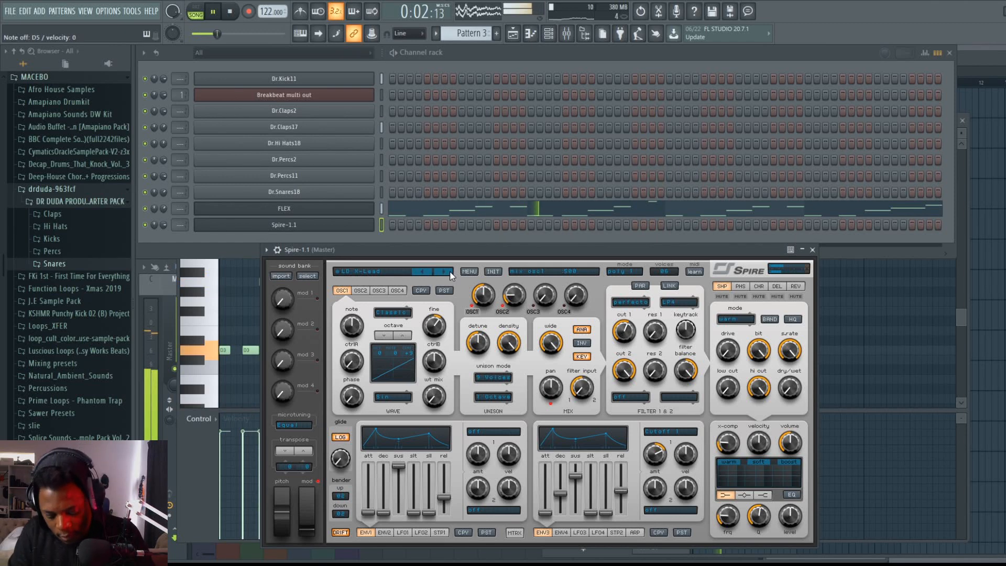
Step: Open the Spire-1.1 channel's piano roll and enter A4 at the start of bar 1 and C5 at 1:04:00
click(498, 52)
key(space)
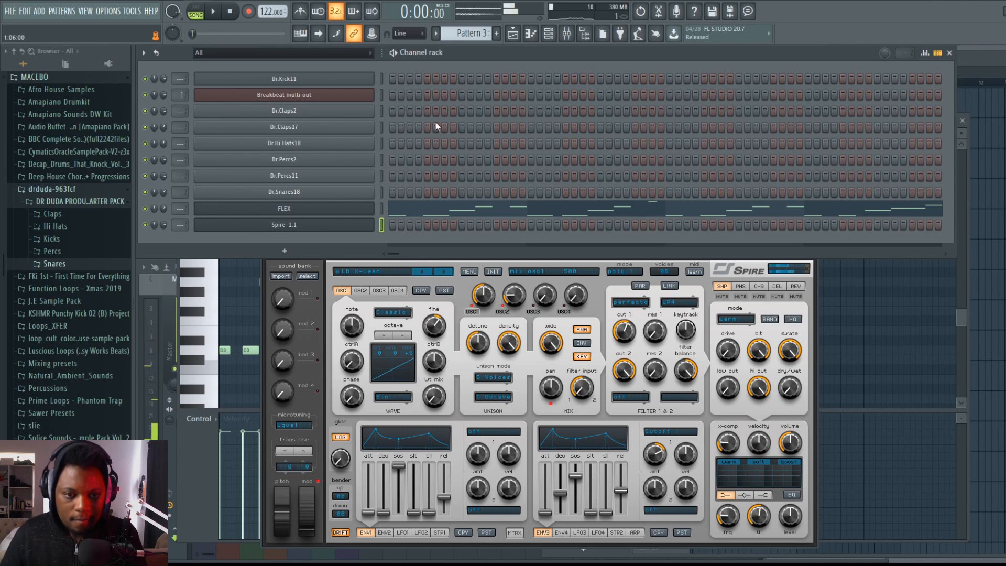
right_click(351, 224)
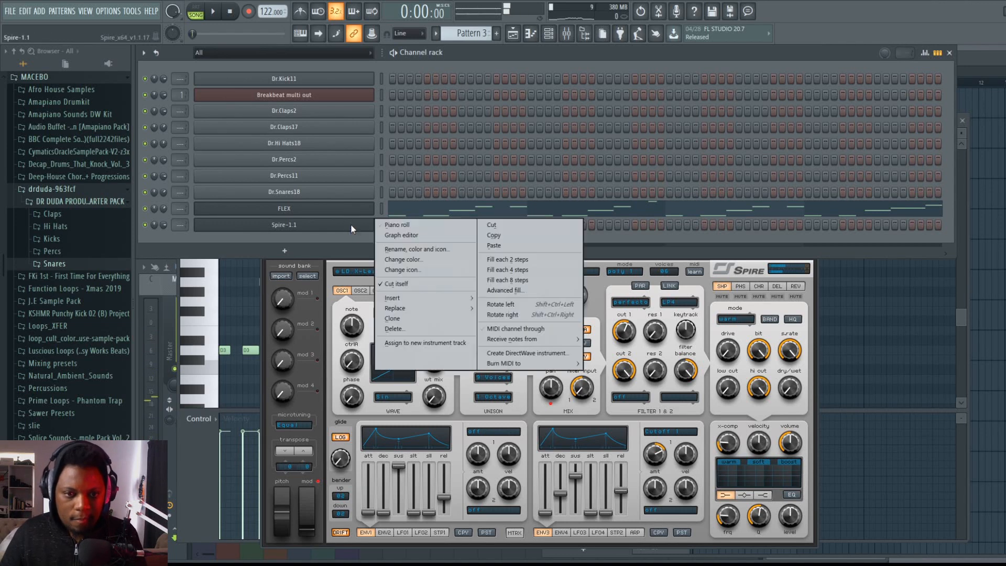
click(388, 225)
scroll(328, 253, up, 5)
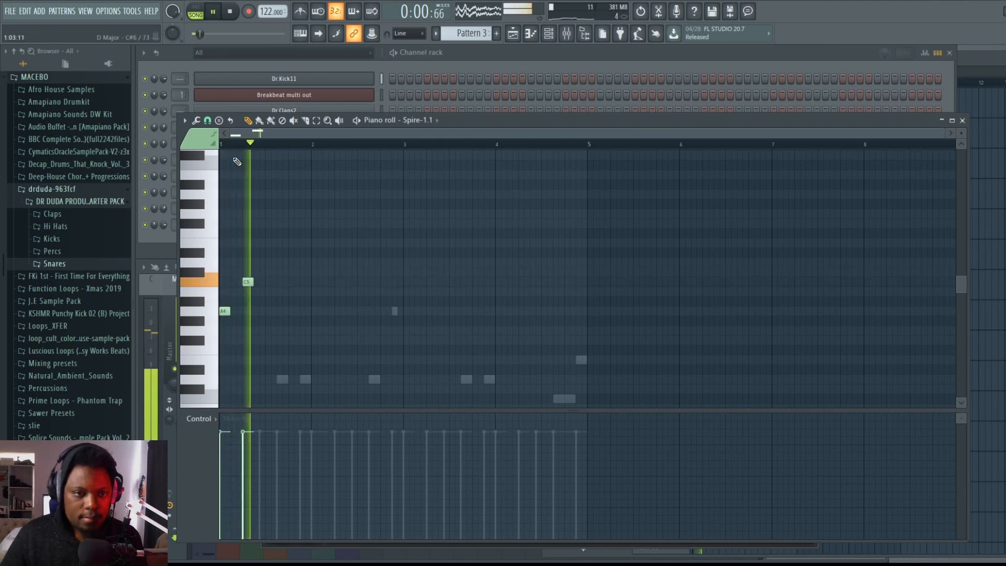
scroll(226, 136, up, 5)
key(space)
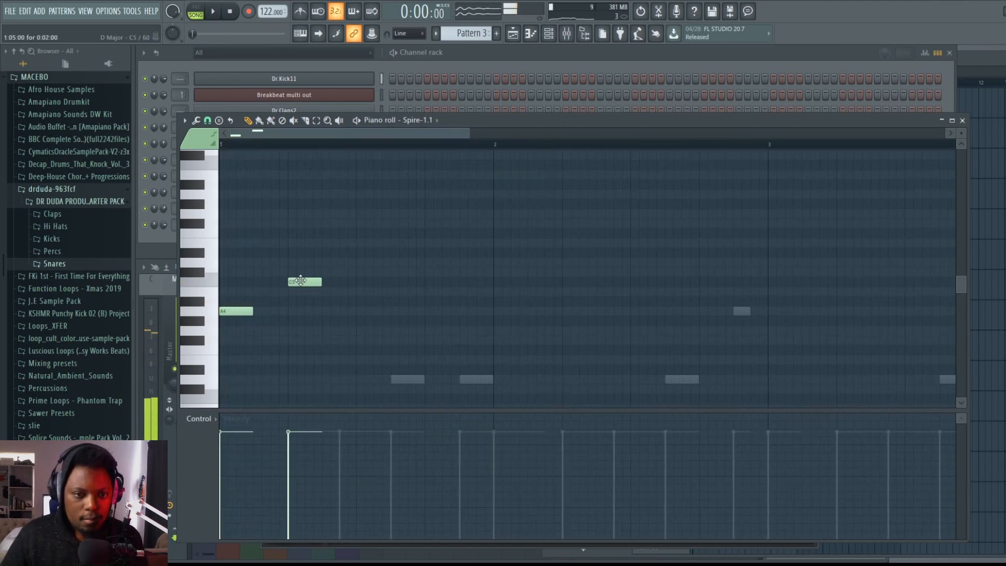
drag(298, 281, 284, 281)
key(space)
key(space)
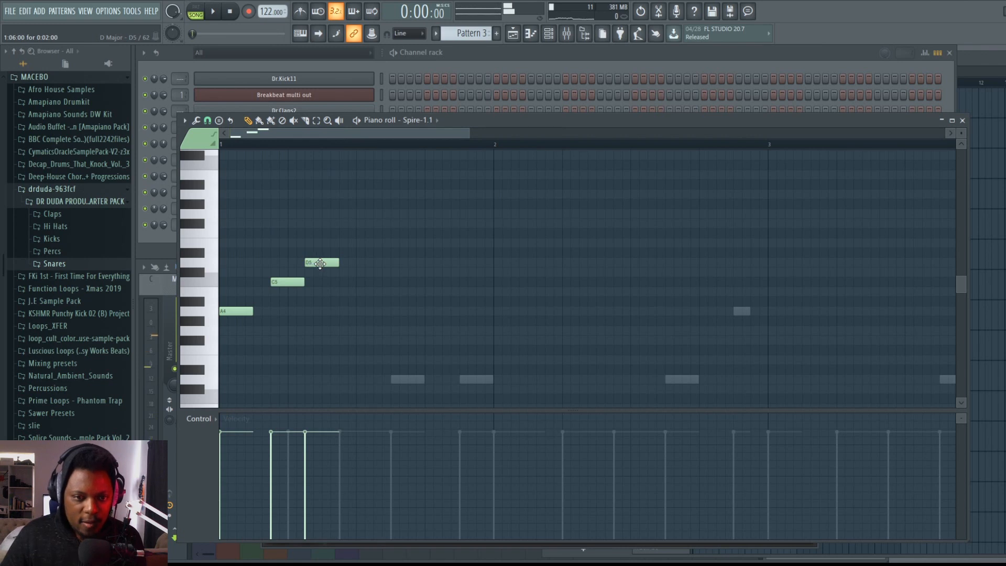
Step: Shorten the A4 and C5 notes to 0:01:12, and set D5 at 1:07:00 with a length of 0:01:00
drag(320, 263, 293, 283)
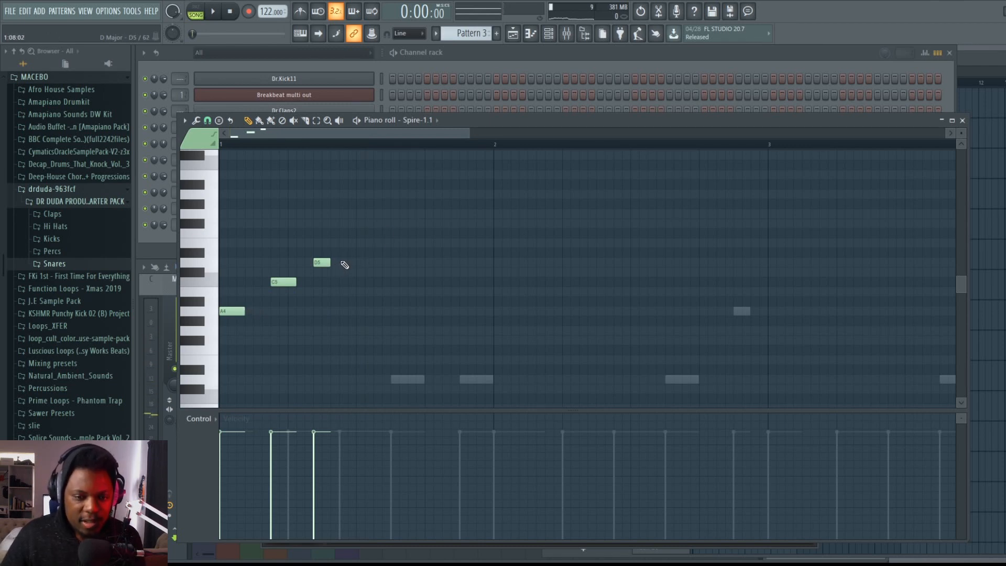
key(space)
drag(320, 263, 330, 263)
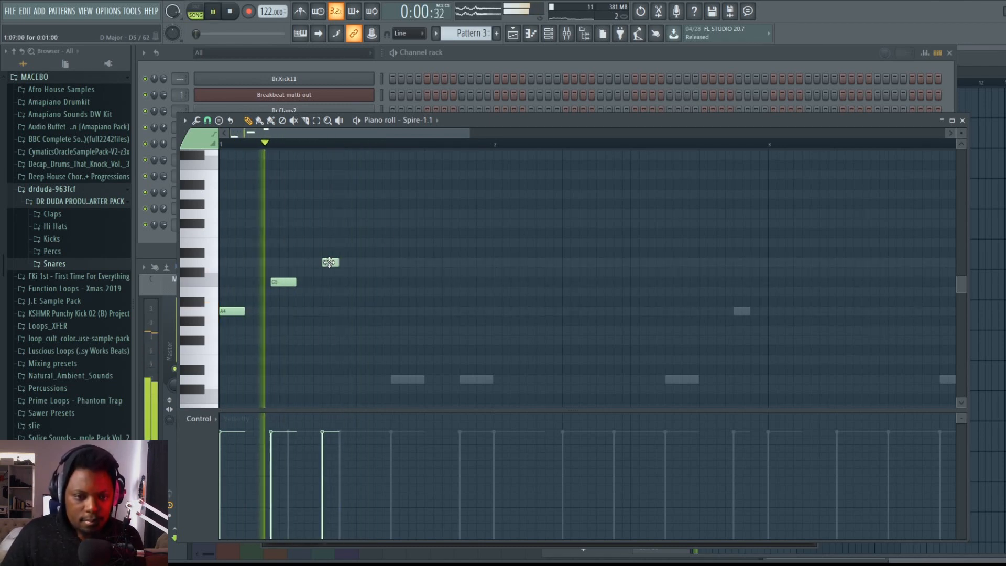
key(space)
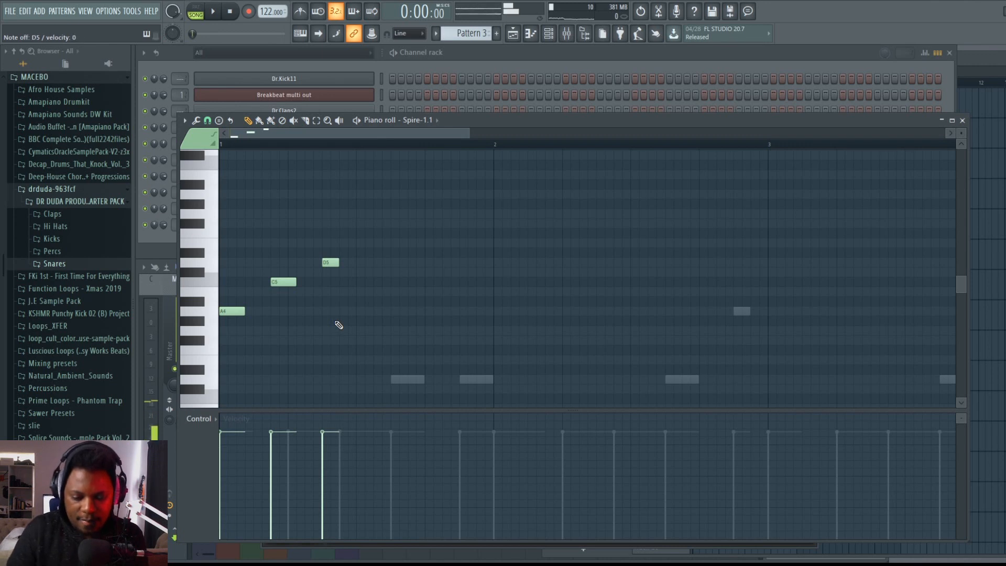
Step: Extend the Spire melody during playback with A4 at 1:10:00, C5 at 1:13:00 and D5 at 1:15:00
key(space)
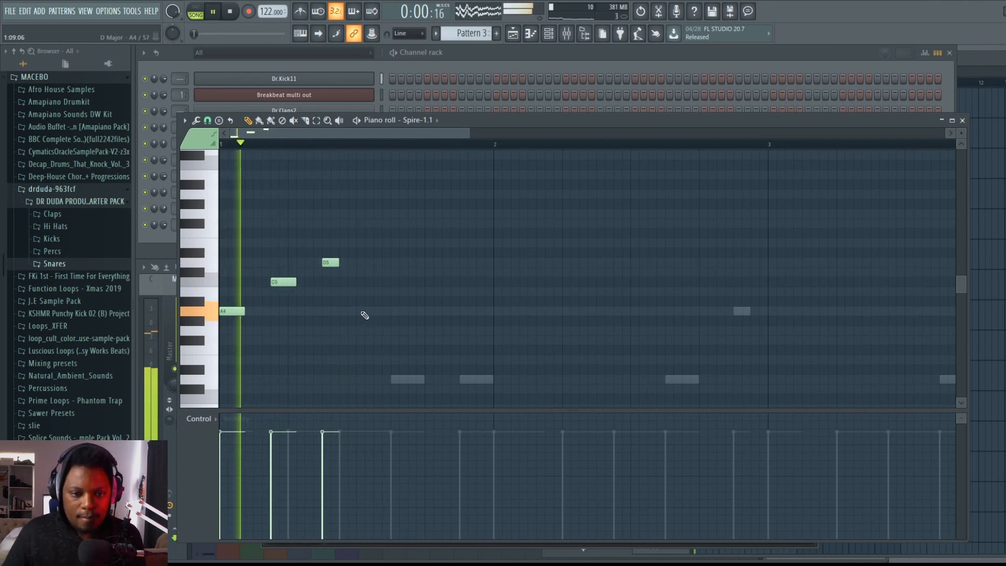
click(380, 311)
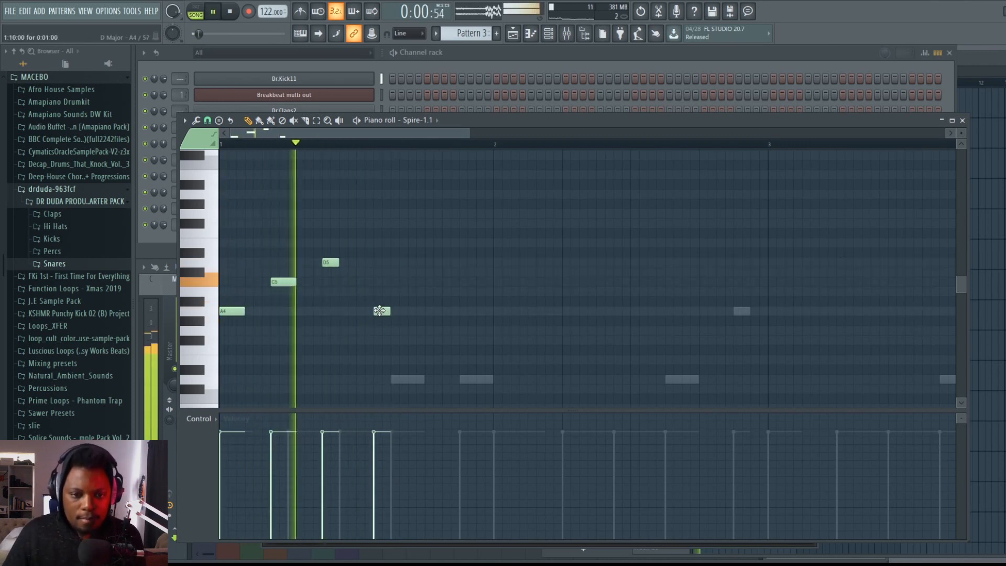
click(412, 293)
mouse_move(417, 291)
mouse_down()
mouse_move(418, 279)
mouse_move(433, 282)
mouse_up()
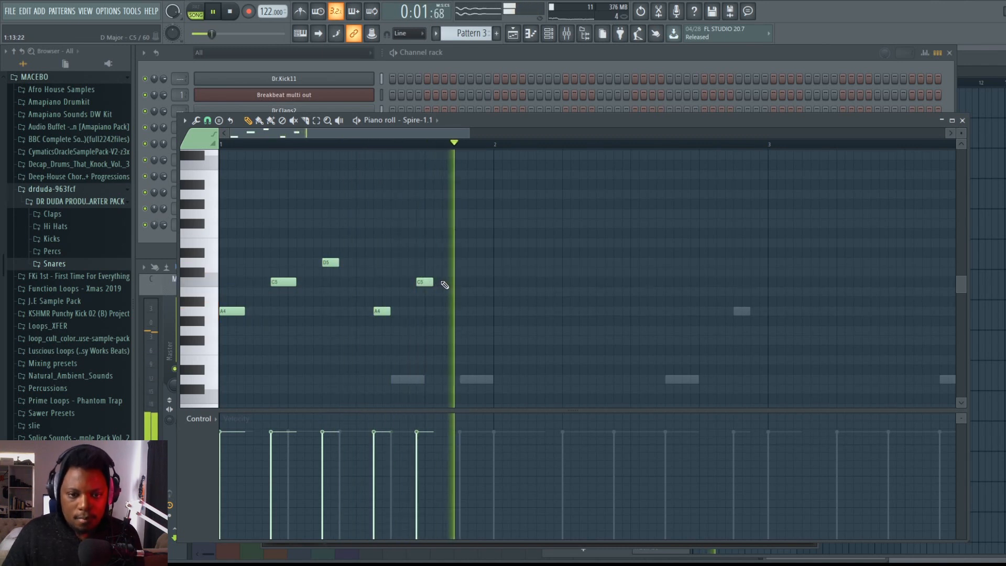
click(465, 263)
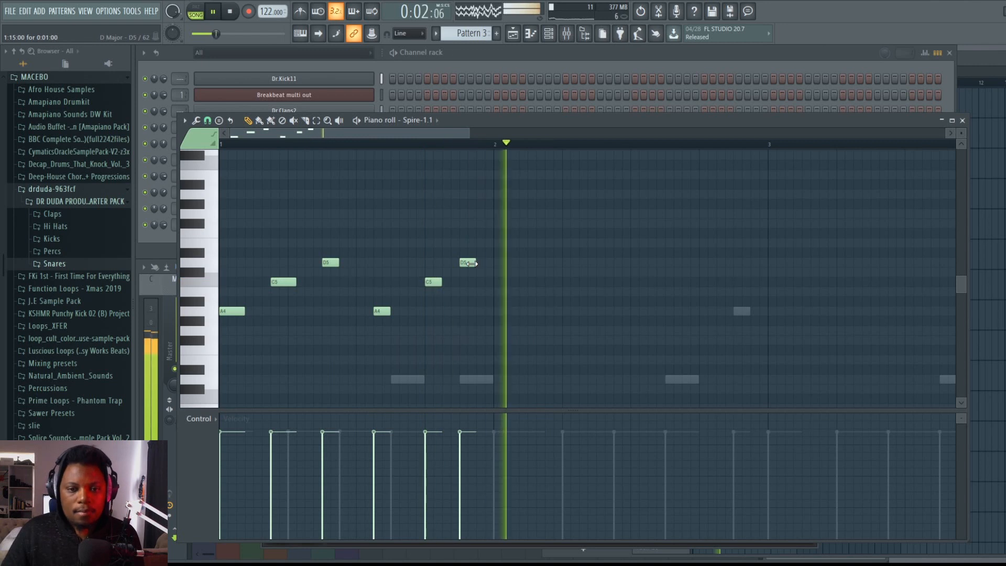
key(space)
Step: Transfer the Spire-1.1 notes from Pattern 3 into a new Pattern 4
click(783, 70)
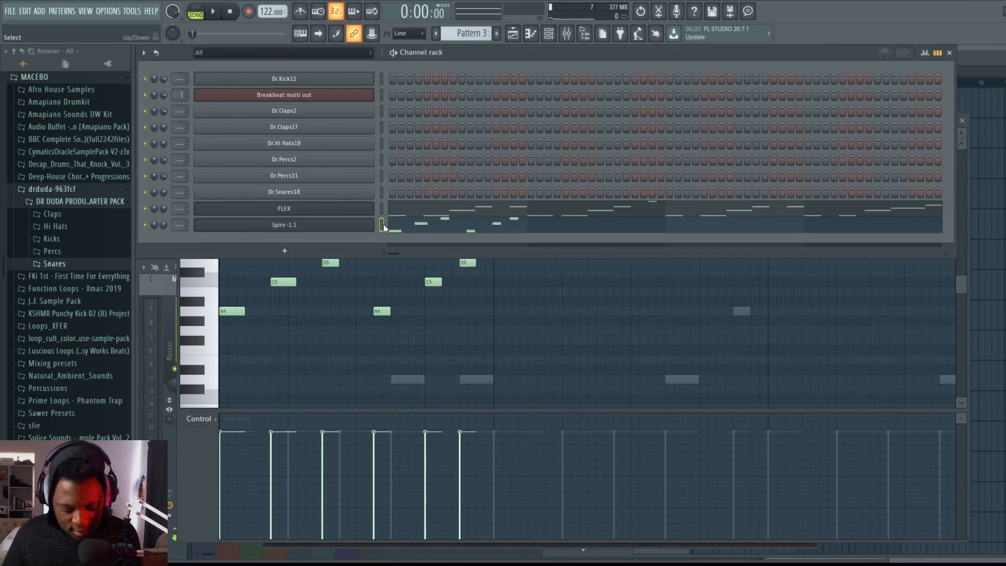
key(F4)
key(ctrl+v)
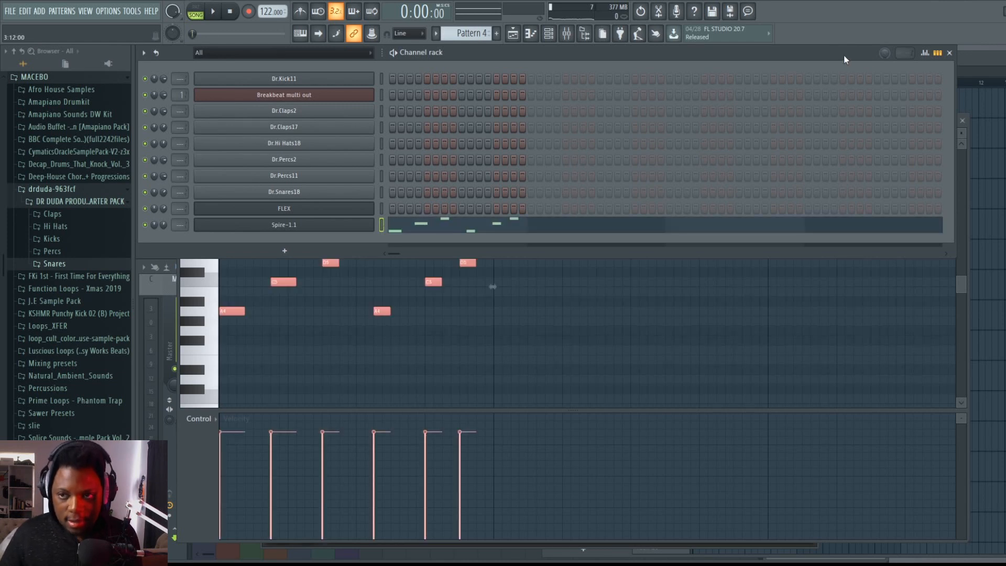
Step: Paint Pattern 4 clips across bars 1 to 4 on Track 4 of the playlist and start playback
click(983, 60)
drag(701, 195, 749, 191)
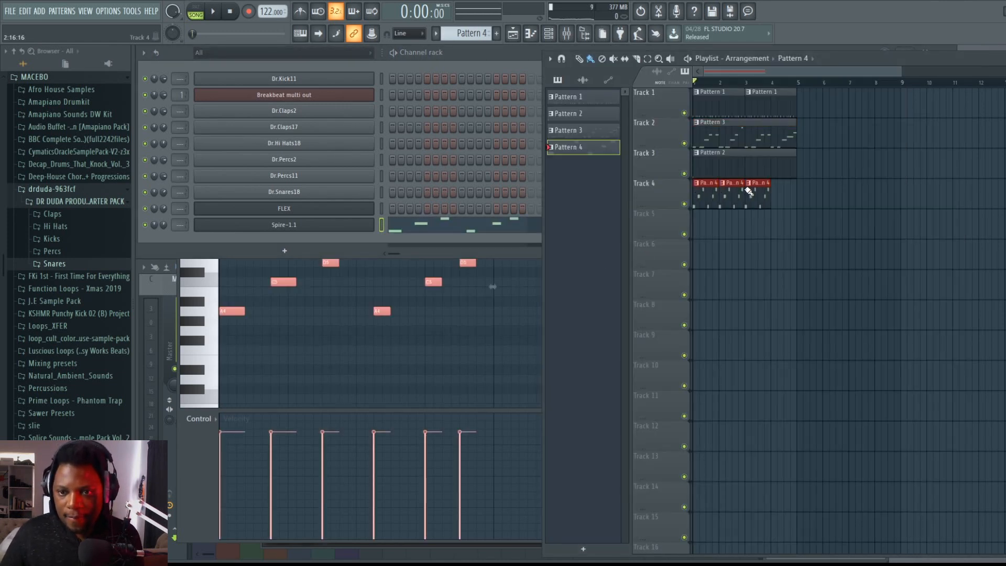
key(space)
Step: Set the Spire-1.1 channel volume to about 62% and adjust Spire's filter 1 cutoff while the arrangement plays
click(386, 237)
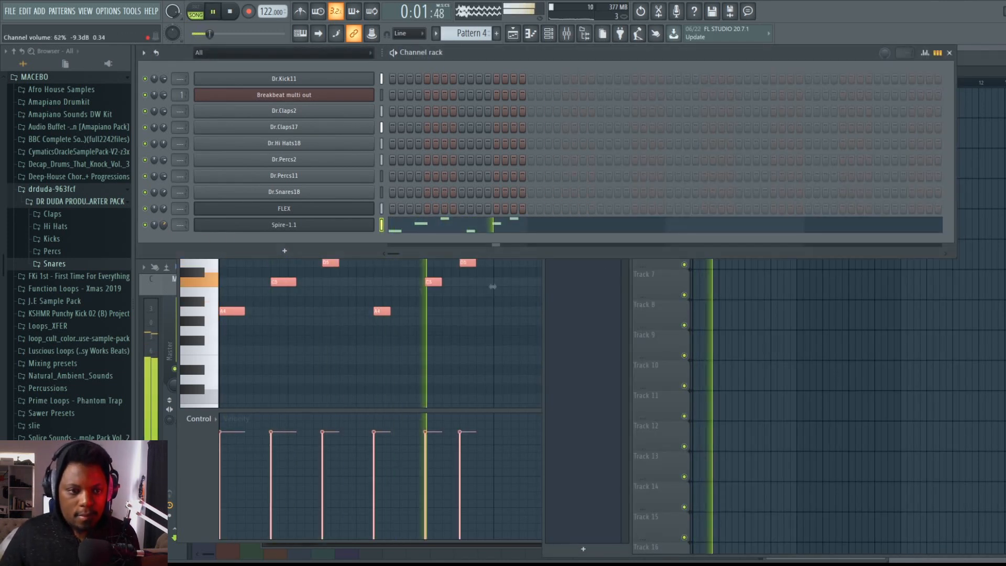
click(299, 225)
drag(543, 254, 537, 158)
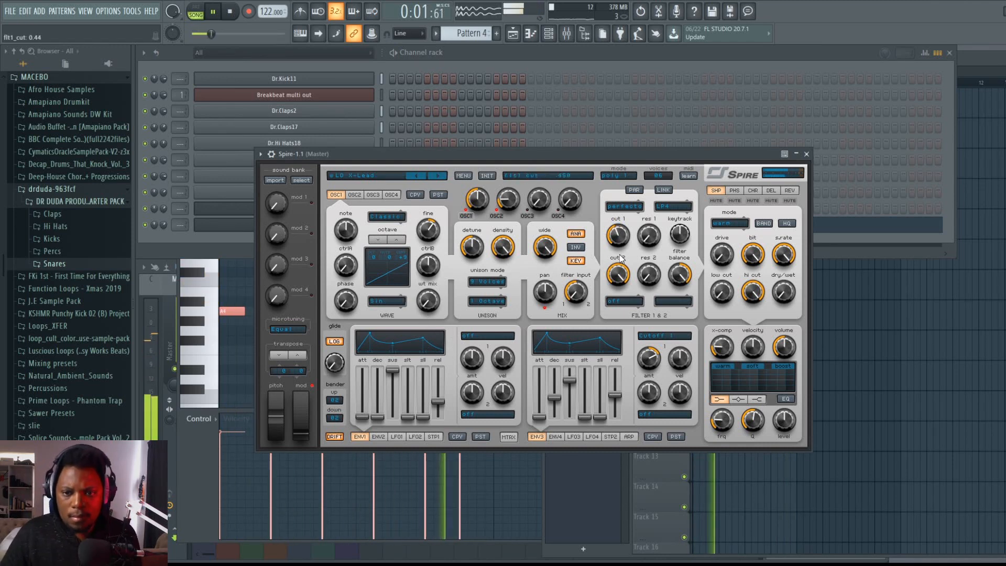
mouse_move(623, 258)
mouse_down()
mouse_move(626, 214)
mouse_move(625, 271)
mouse_up()
click(167, 208)
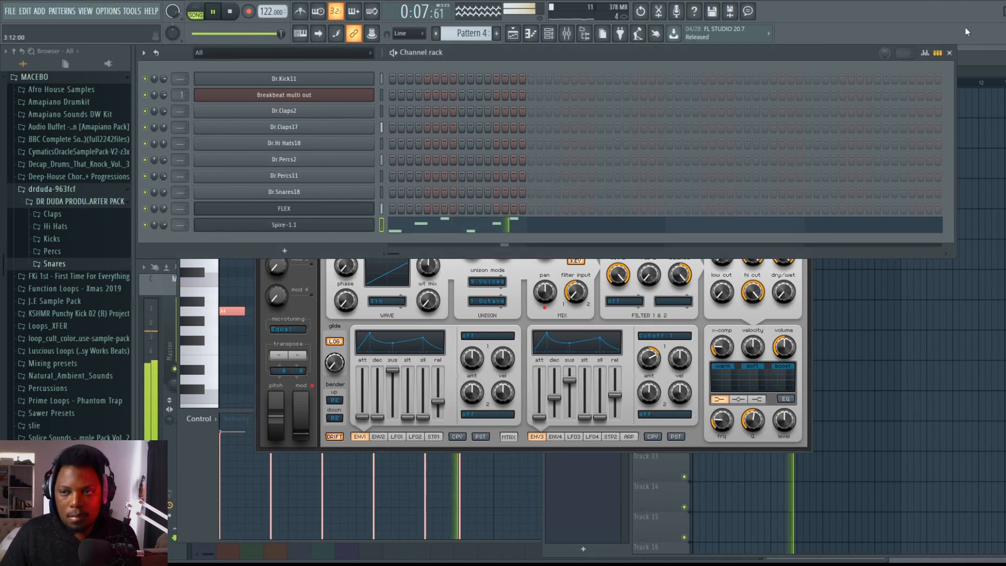
Step: Stop playback and duplicate all clips on Tracks 1 to 4 into bars 5 to 8
click(970, 61)
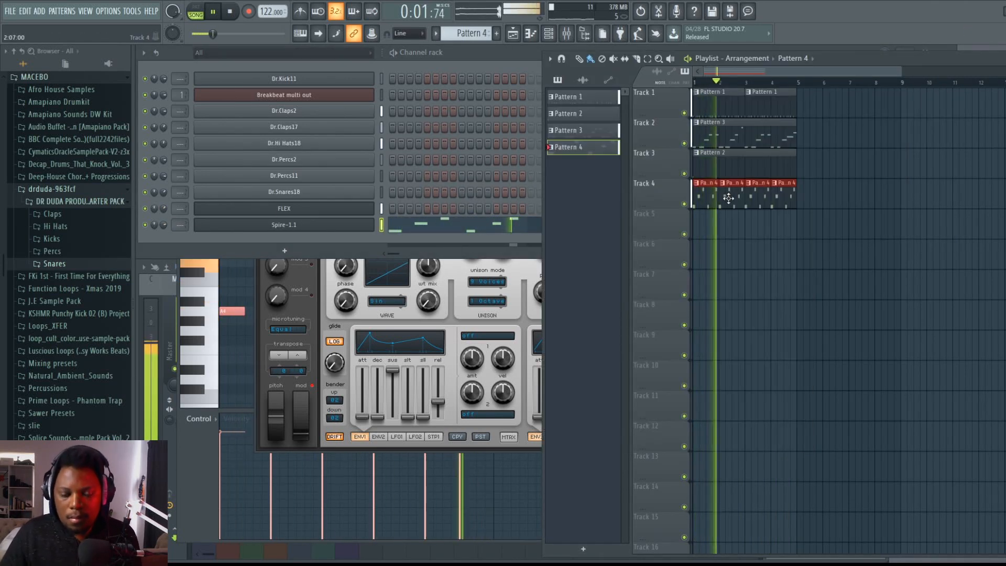
key(space)
drag(820, 224, 647, 80)
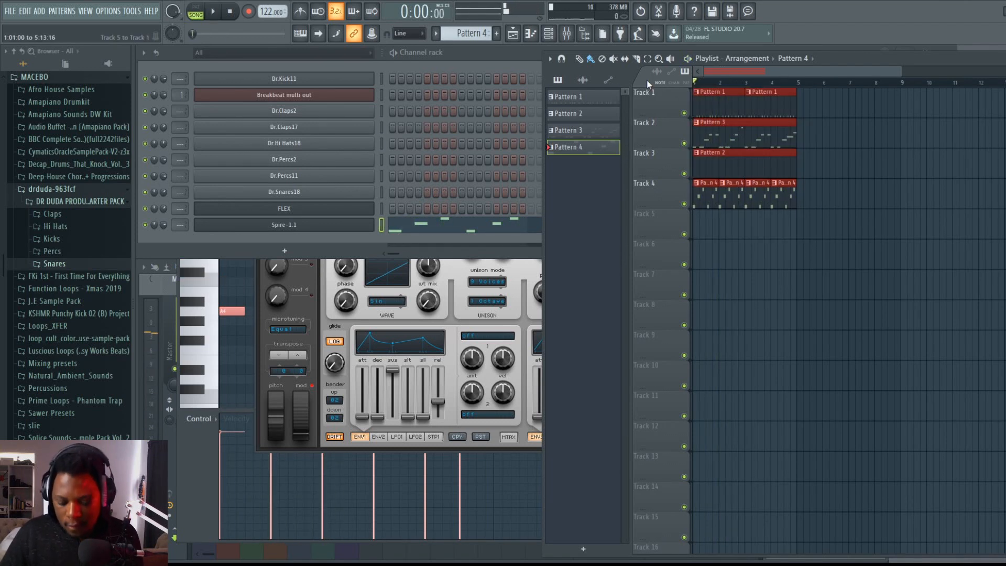
key(ctrl+b)
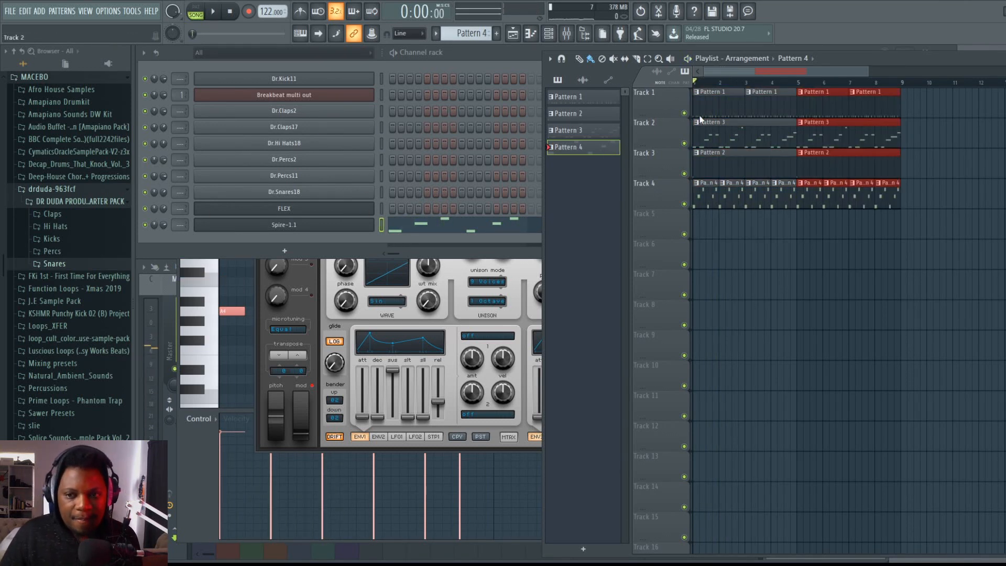
click(790, 244)
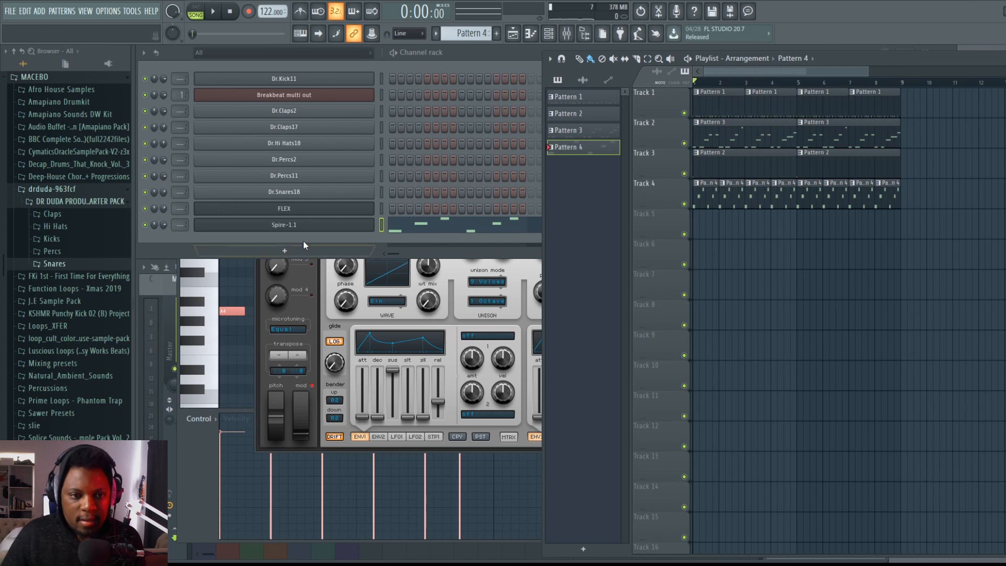
Step: Browse Spire-1.1's parameters and create an automation clip for flt1_cut on Track 5 spanning bars 1 to 8
click(304, 226)
click(304, 225)
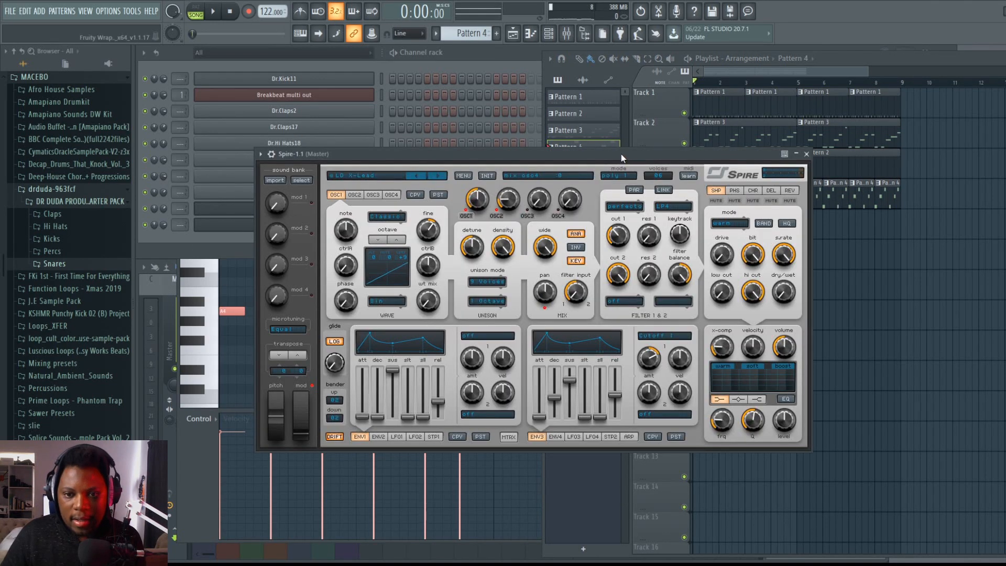
drag(621, 158, 669, 180)
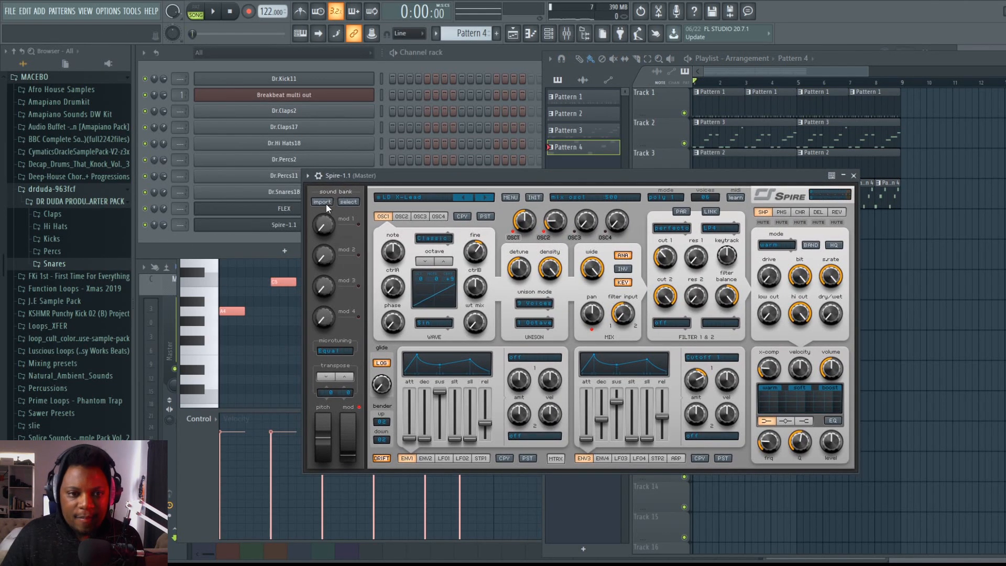
click(307, 176)
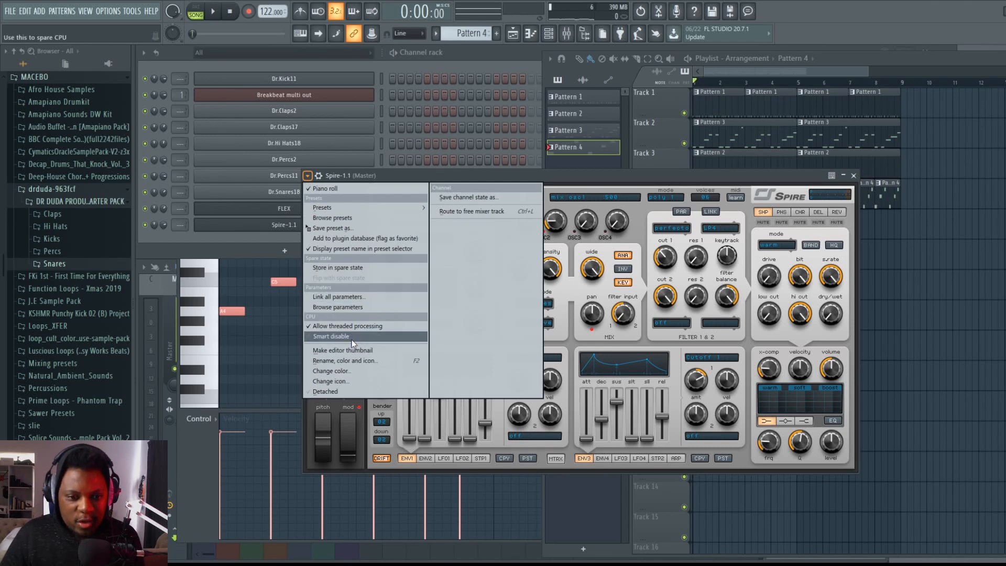
click(356, 307)
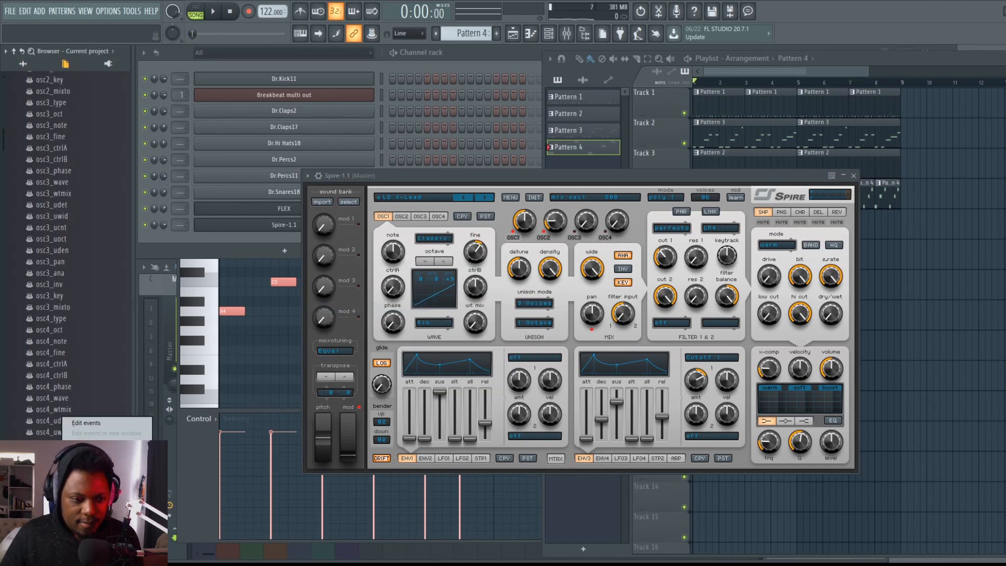
click(97, 459)
click(910, 60)
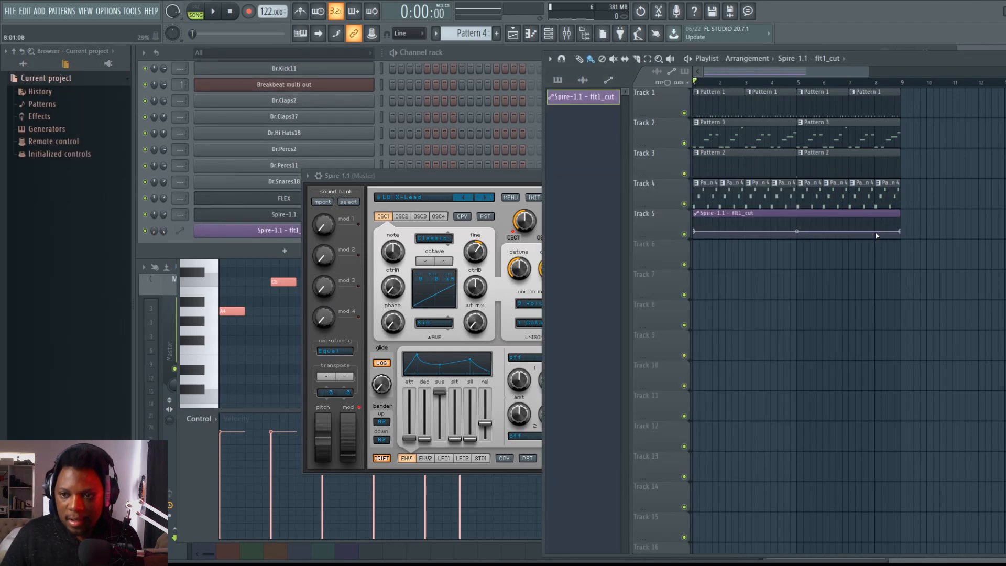
Step: Add a flt1_cut automation point near 8:10:00 at about 79% for a rising sweep, and check it in playback
drag(894, 226, 895, 227)
key(space)
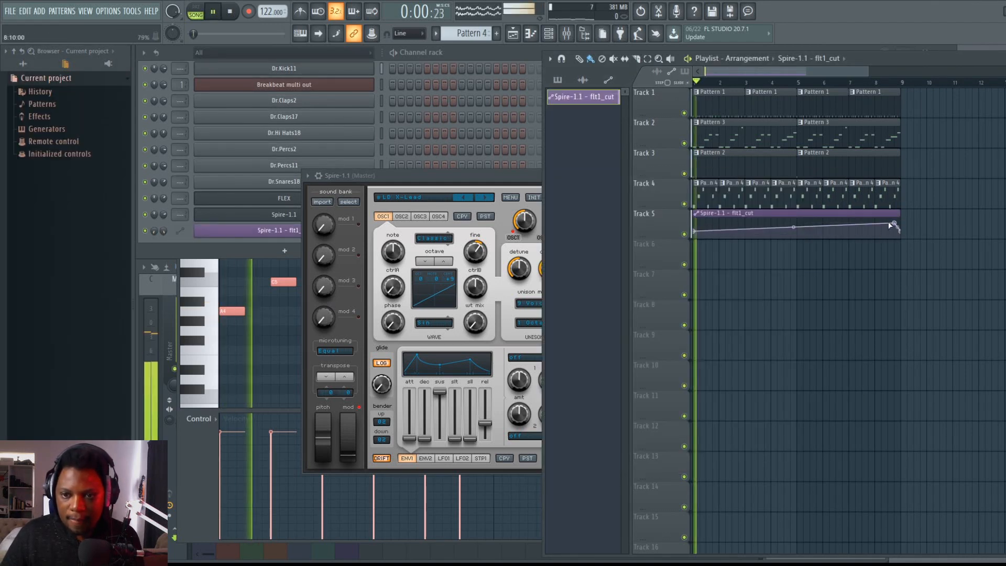
click(389, 183)
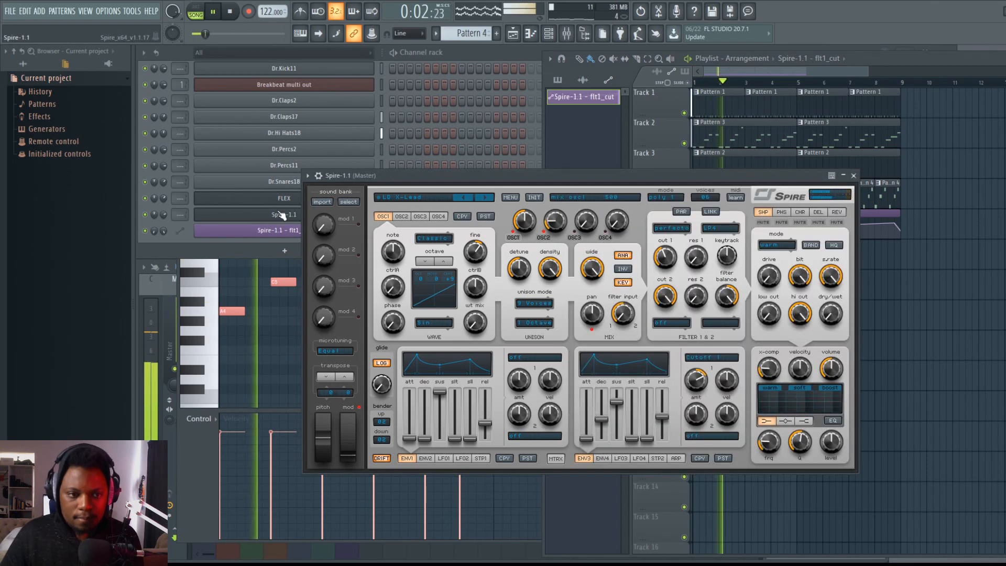
click(163, 216)
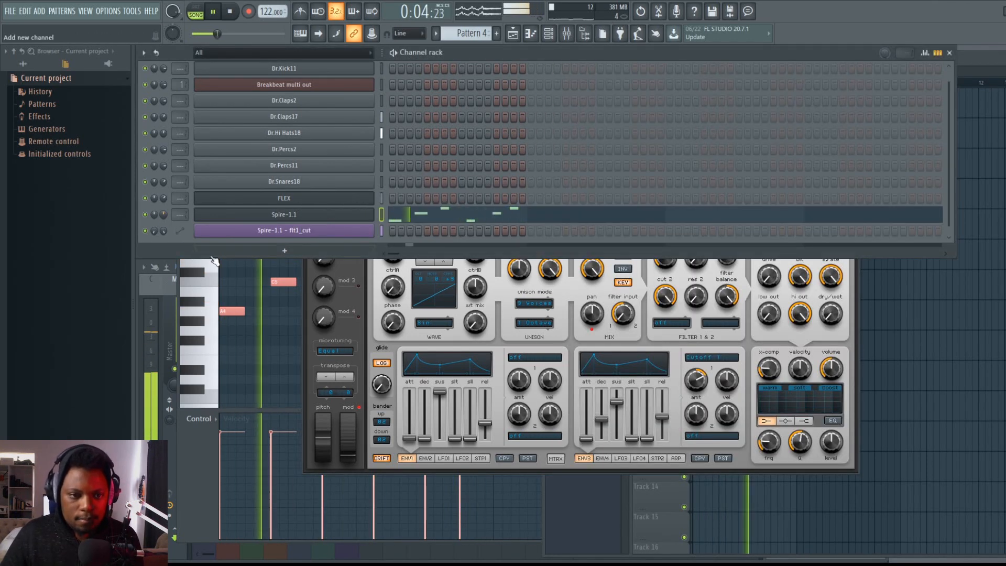
click(27, 64)
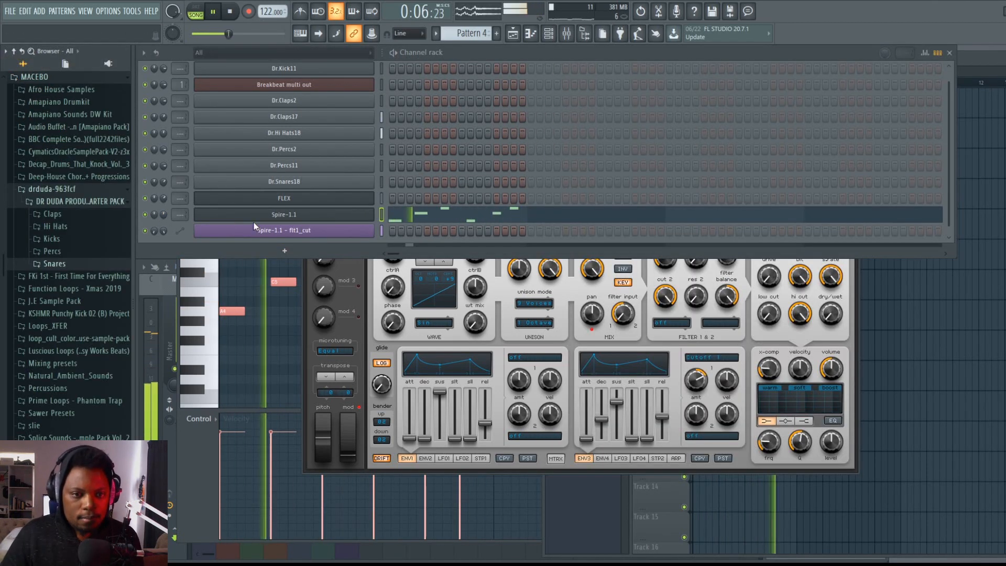
click(975, 63)
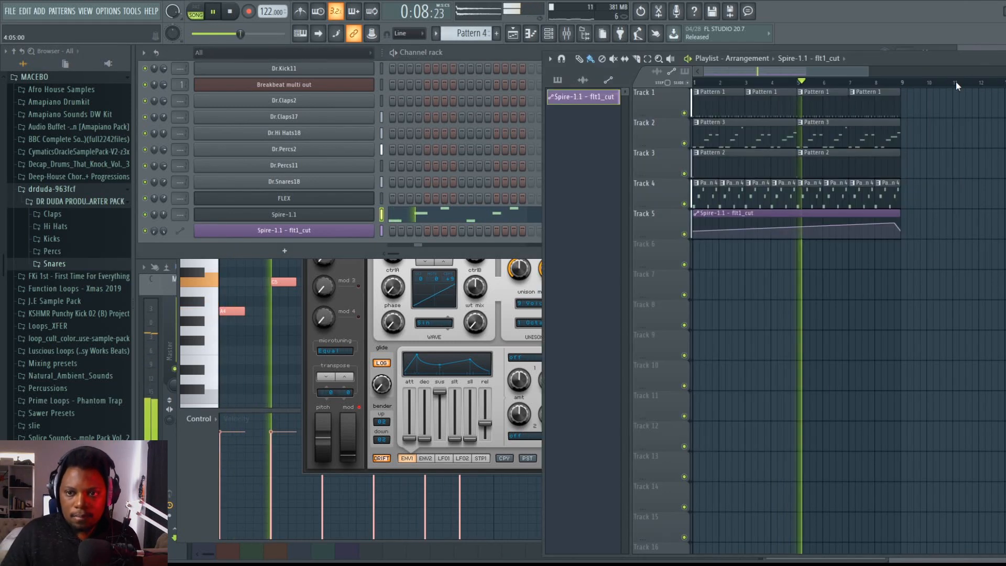
Step: Open Pattern 4's Spire notes from the playlist and add another FLEX instrument channel
double_click(753, 193)
click(492, 55)
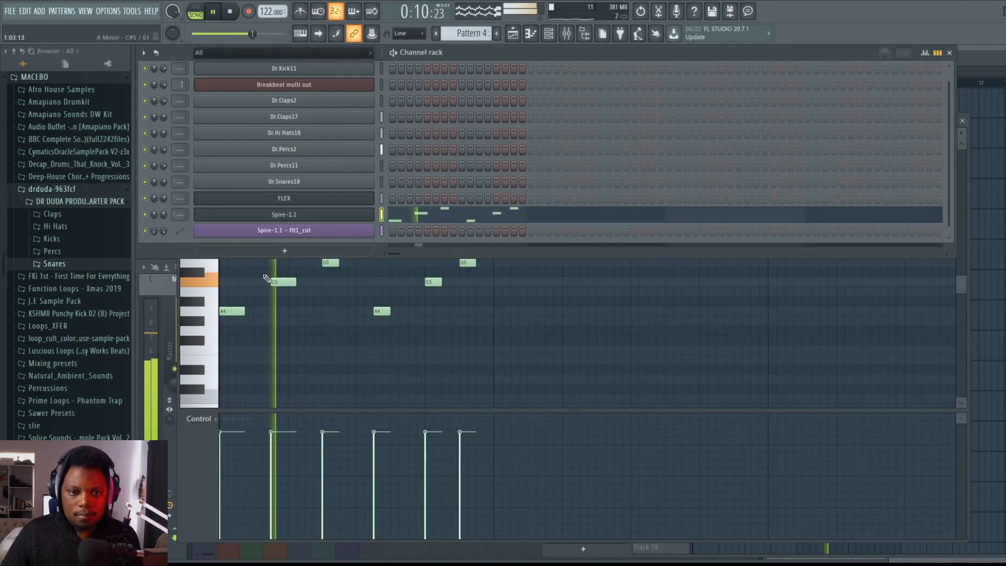
click(290, 250)
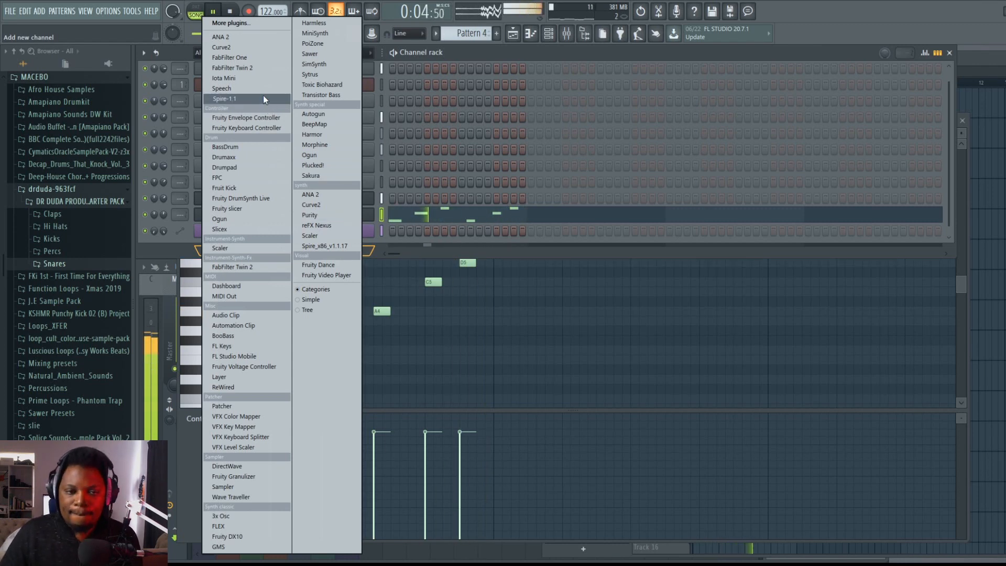
click(240, 526)
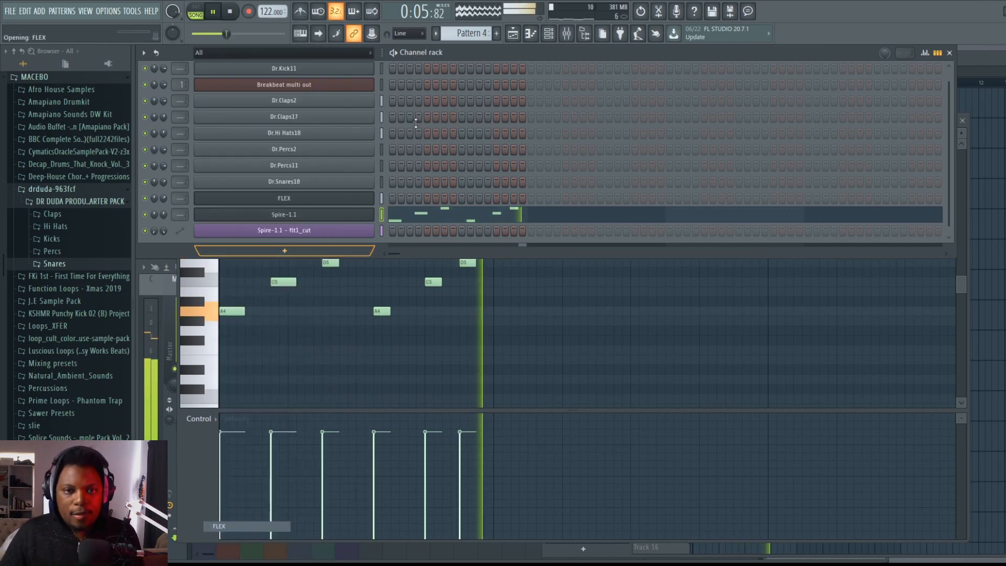
Step: Stop playback, open the General Midi Library pack in FLEX #2 and audition 808 Tom, Acoustic Bass 1, Agogo and Alto Sax
key(space)
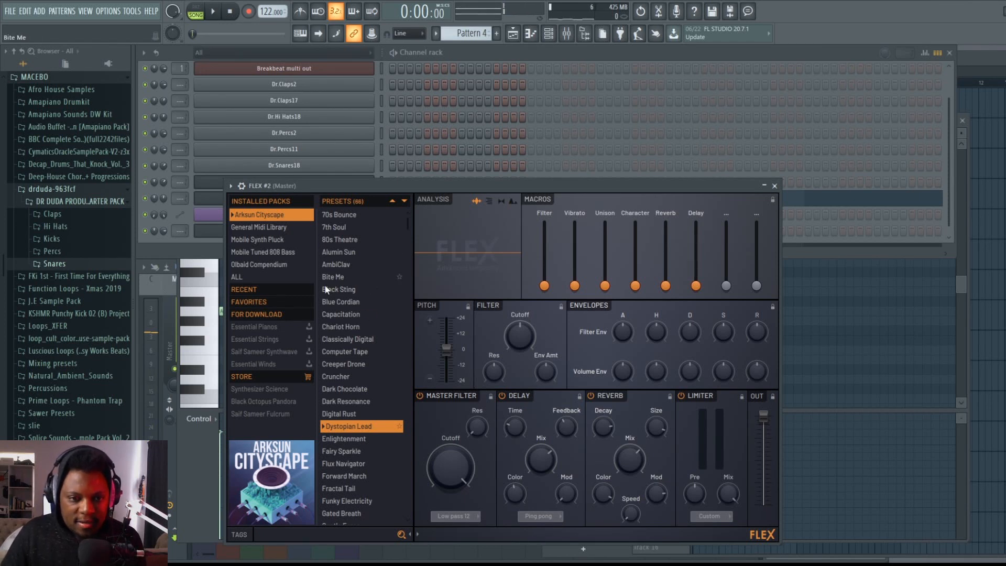
click(273, 227)
click(350, 240)
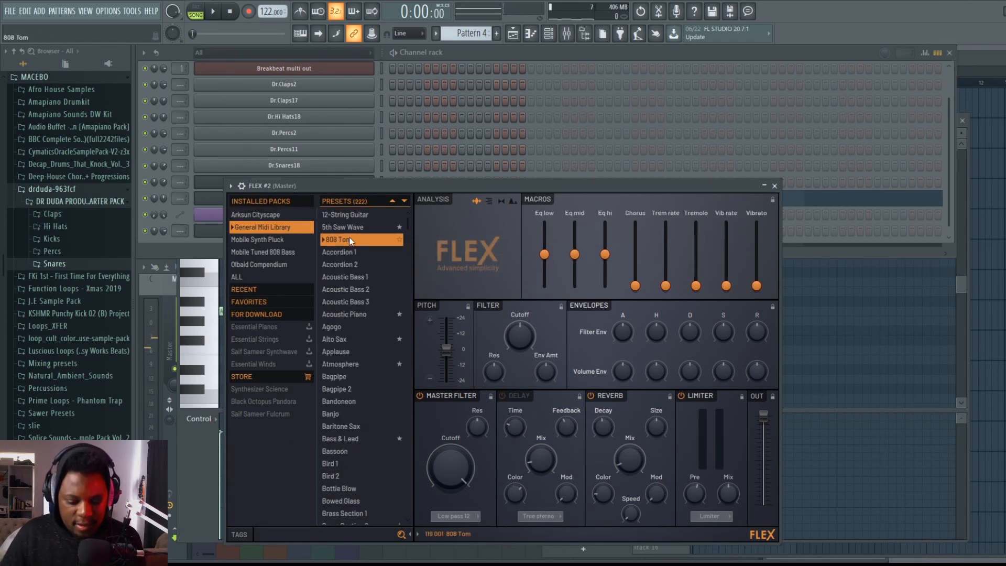
click(363, 276)
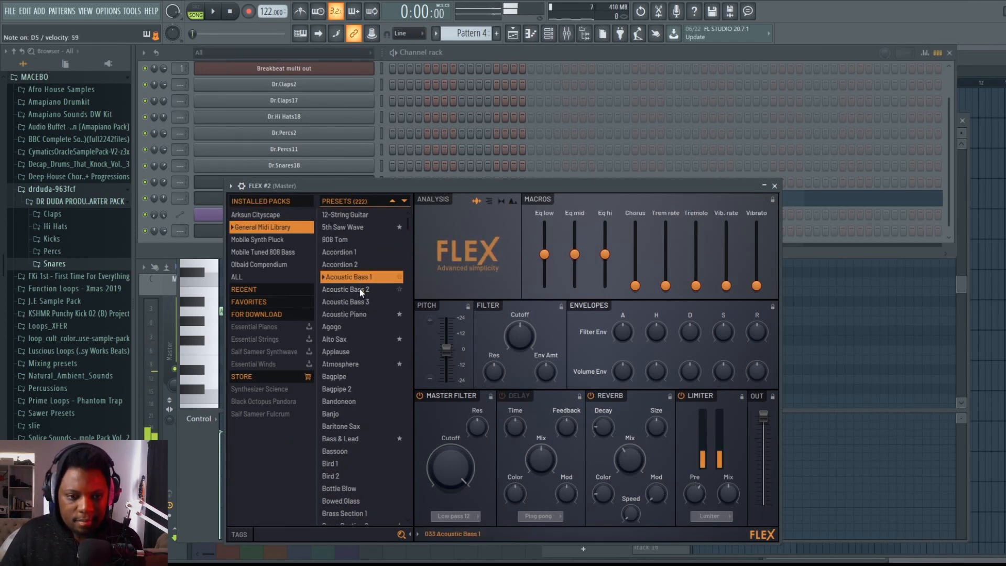
click(360, 327)
click(352, 340)
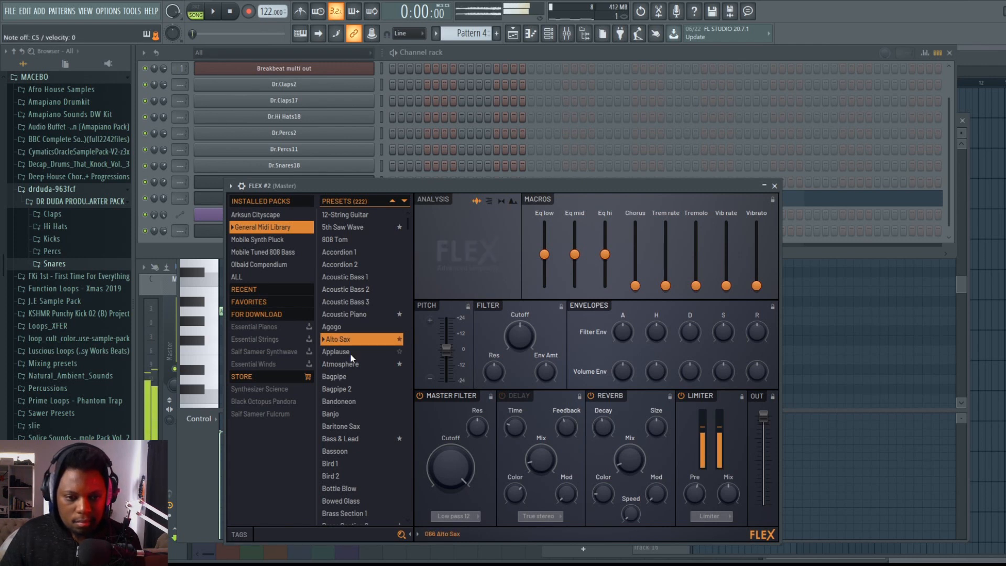
Step: Audition the General Midi Library presets Atmosphere, Bagpipe, Bagpipe 2, Banjo, Baritone Sax and Bird 2 for the new FLEX layer
click(355, 364)
click(353, 376)
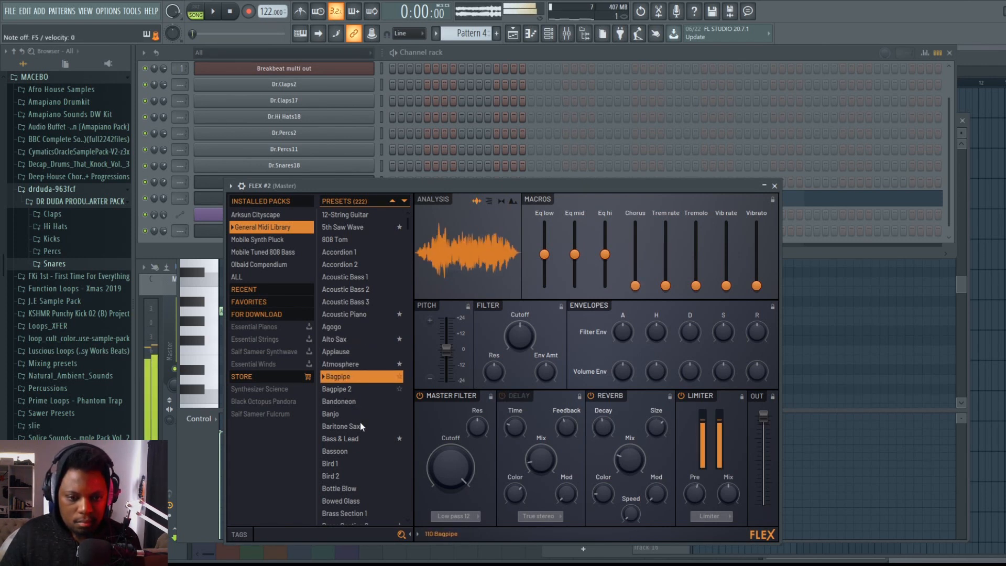
click(352, 388)
click(351, 413)
click(356, 427)
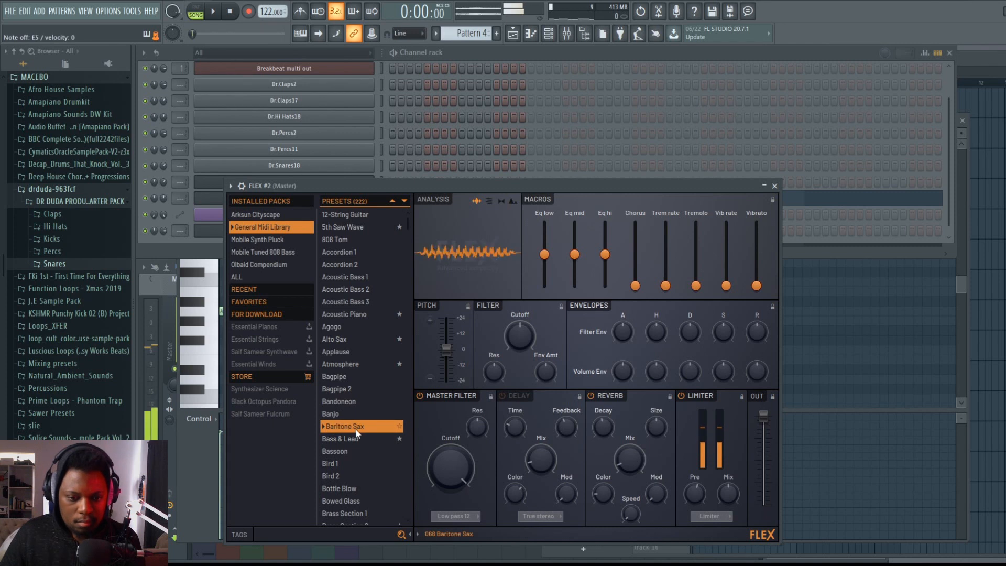
click(356, 473)
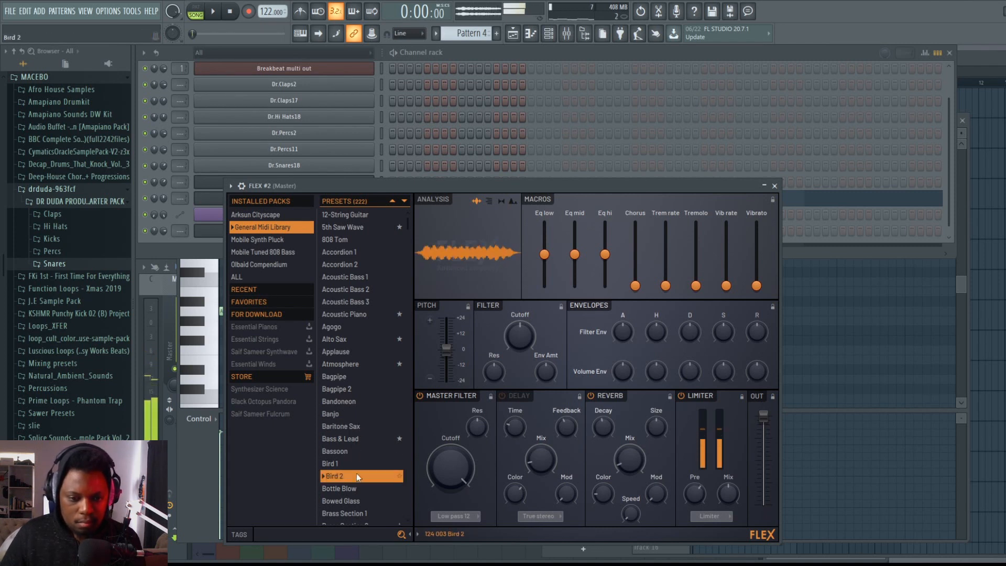
scroll(351, 461, down, 5)
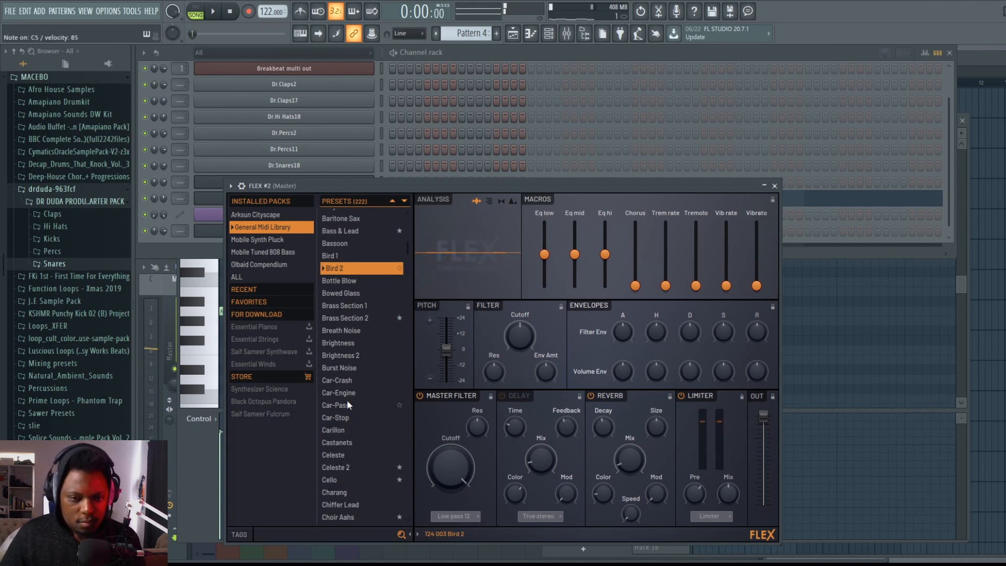
Step: Audition the Brass Section 1, Brightness 2 and Car-Engine presets from the General Midi Library in FLEX #2
click(361, 307)
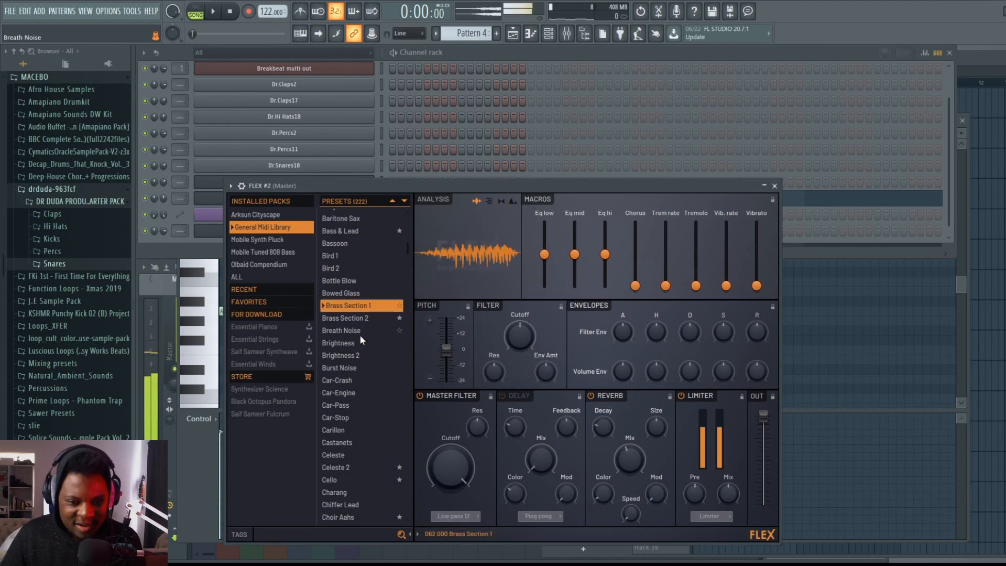
click(356, 356)
click(362, 393)
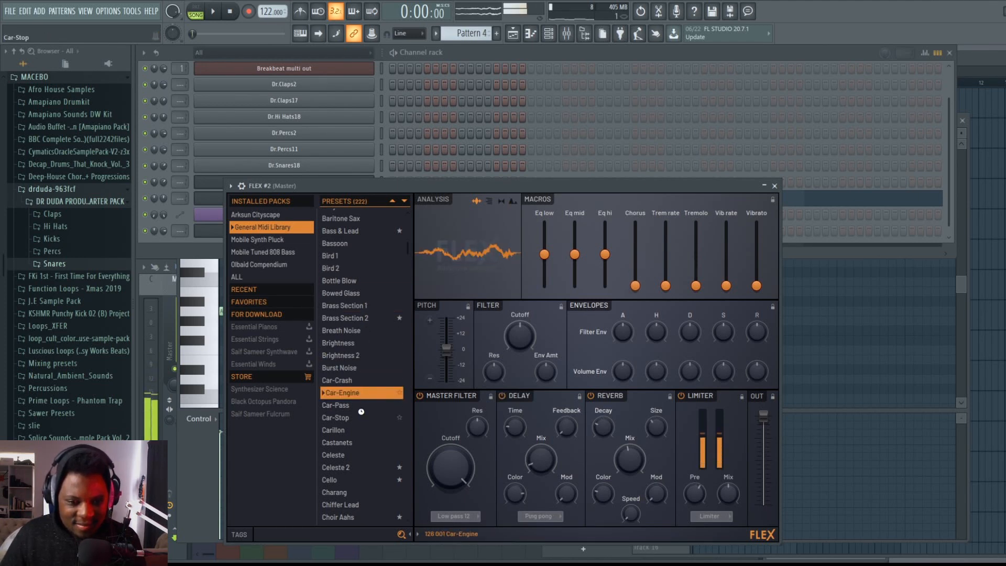
click(358, 416)
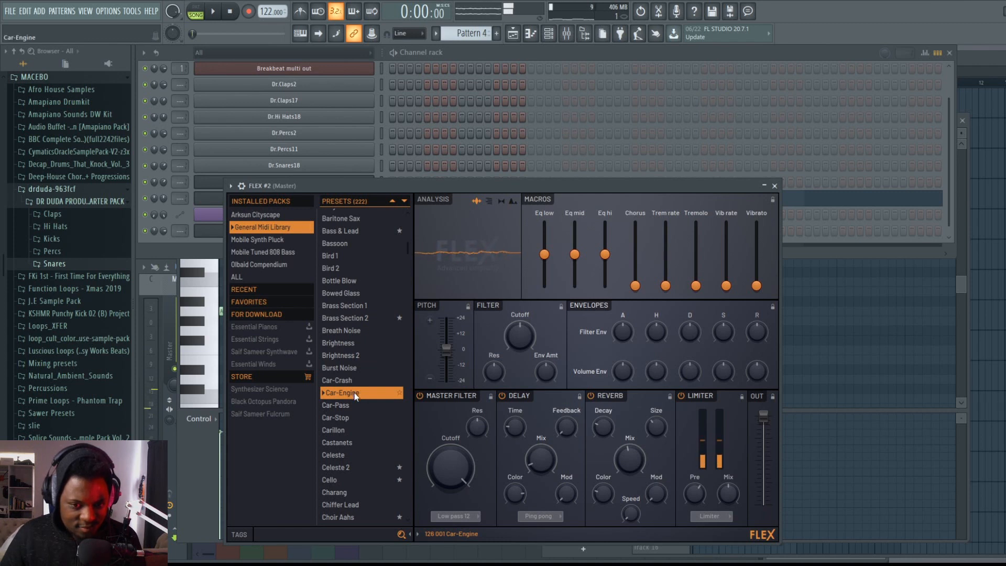
Step: Audition the Clavi 2, Clarinet 1 and Crystal presets further down the General Midi Library
scroll(354, 392, down, 7)
click(347, 357)
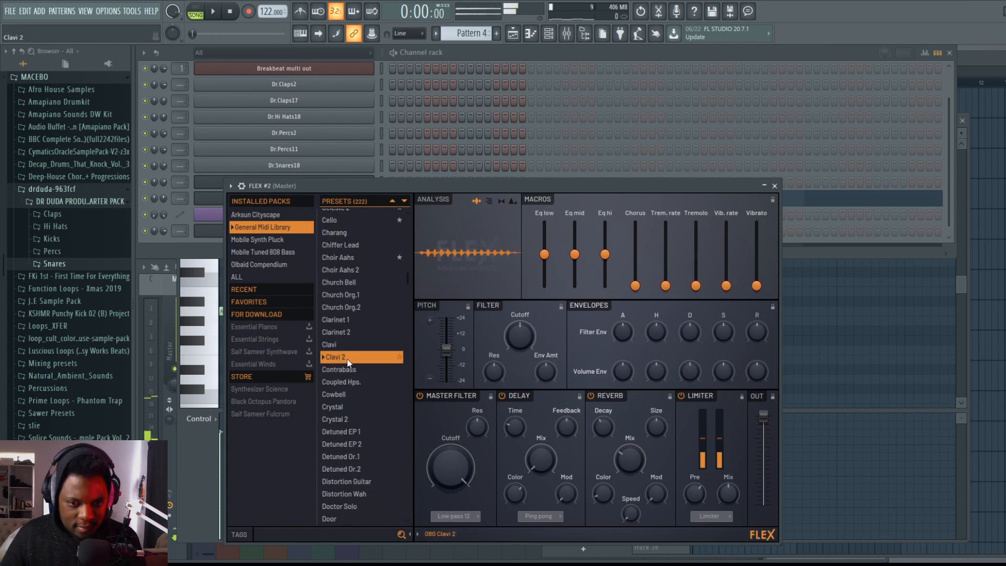
click(347, 319)
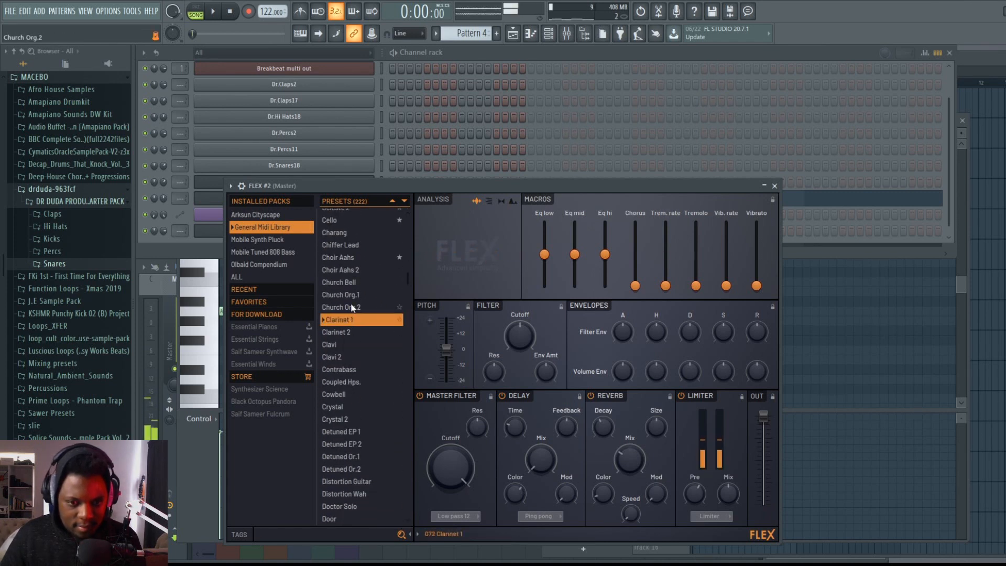
click(354, 382)
Step: Audition the Doctor Solo, DoorCreaking and Drum Analog Kit presets in FLEX #2
scroll(353, 374, down, 5)
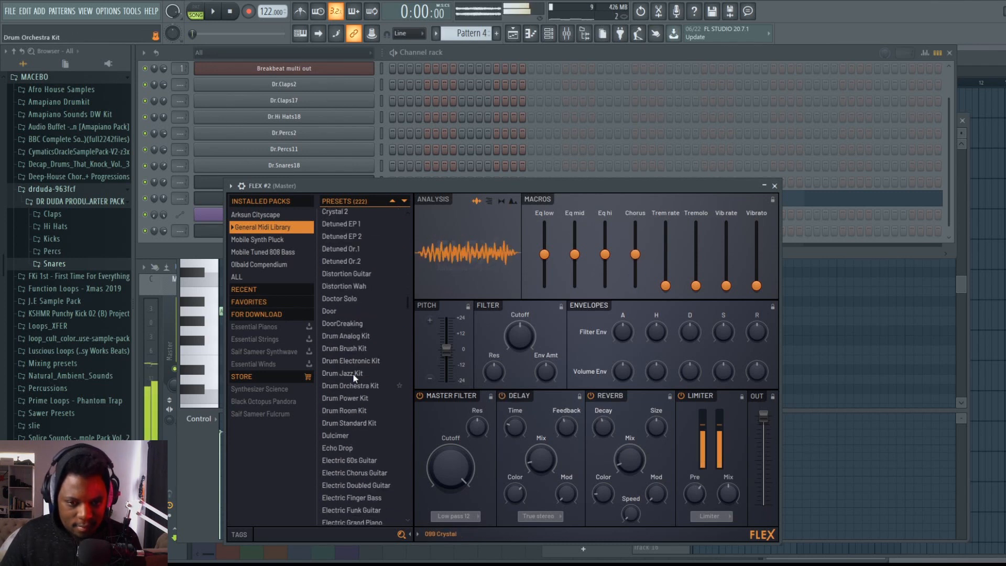
click(346, 299)
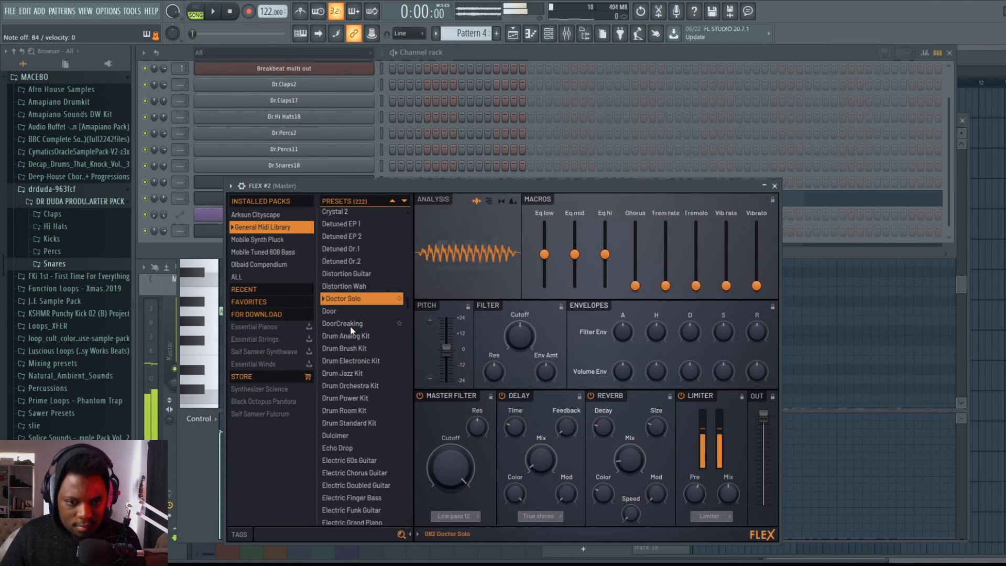
click(351, 325)
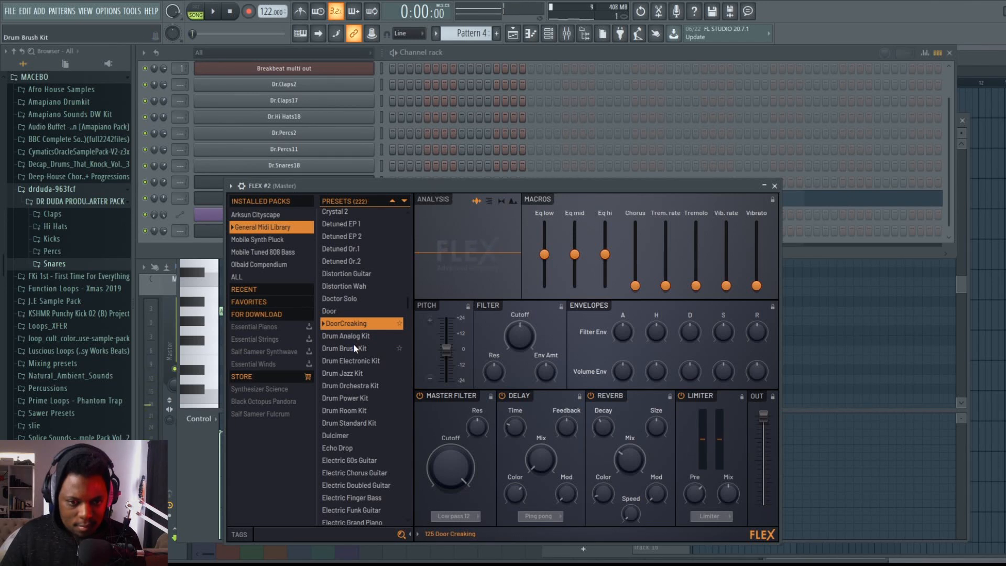
click(356, 337)
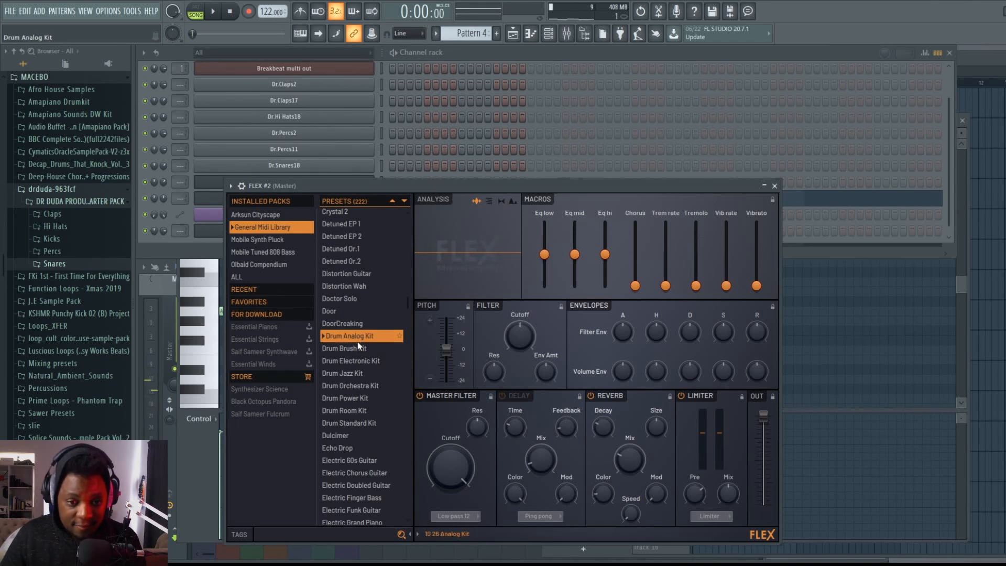
Step: Audition the Feedback Guitar, Flute and Fretless Bass presets in FLEX #2
scroll(358, 341, down, 9)
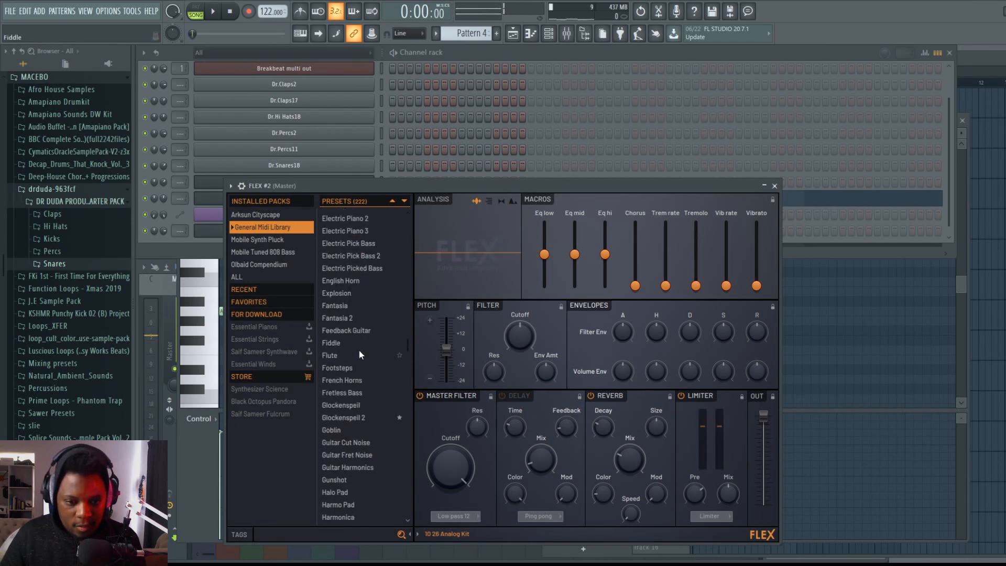
click(348, 319)
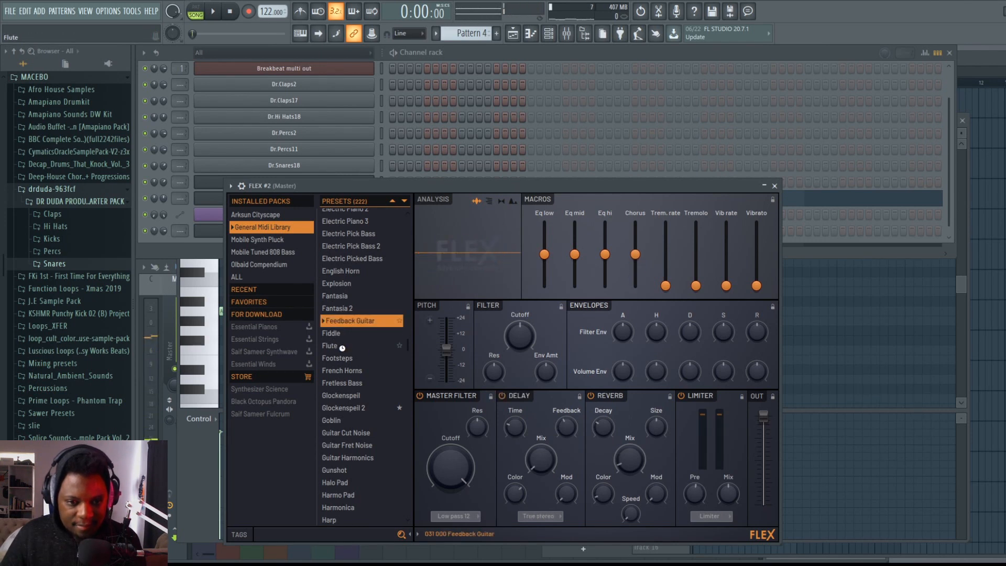
click(343, 346)
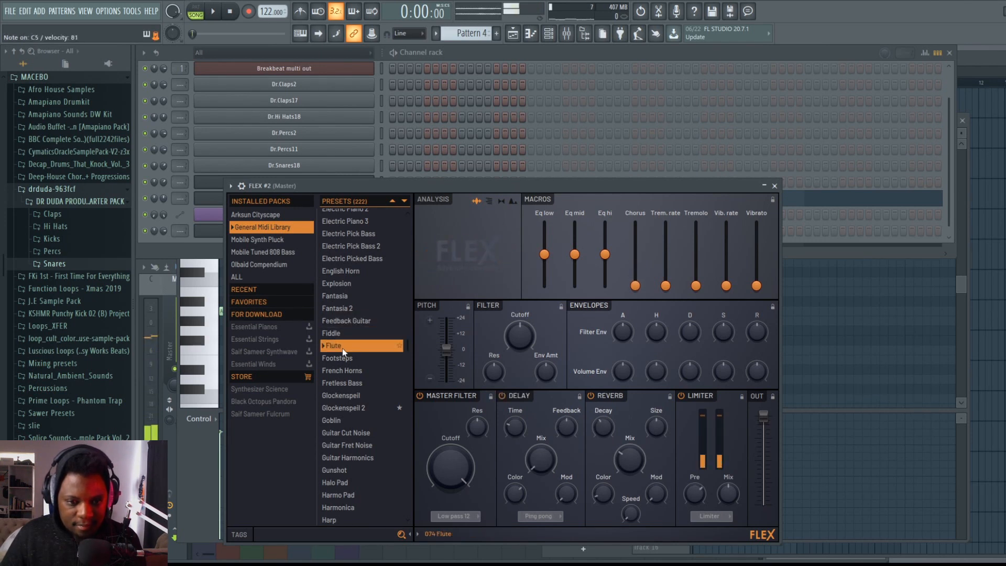
click(351, 384)
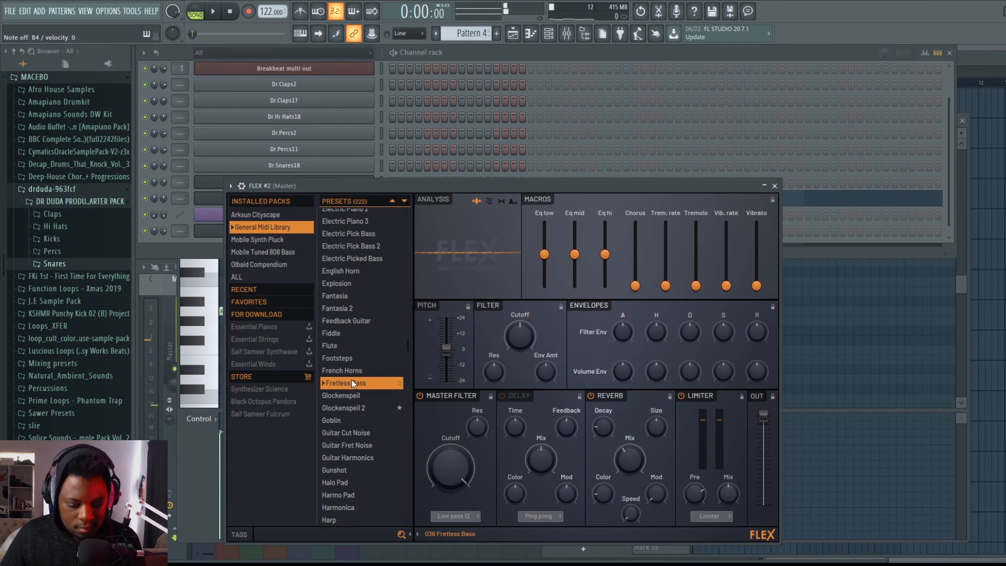
Step: Load the Kalimba preset in FLEX #2 and try it out against the playing arrangement
scroll(357, 390, down, 8)
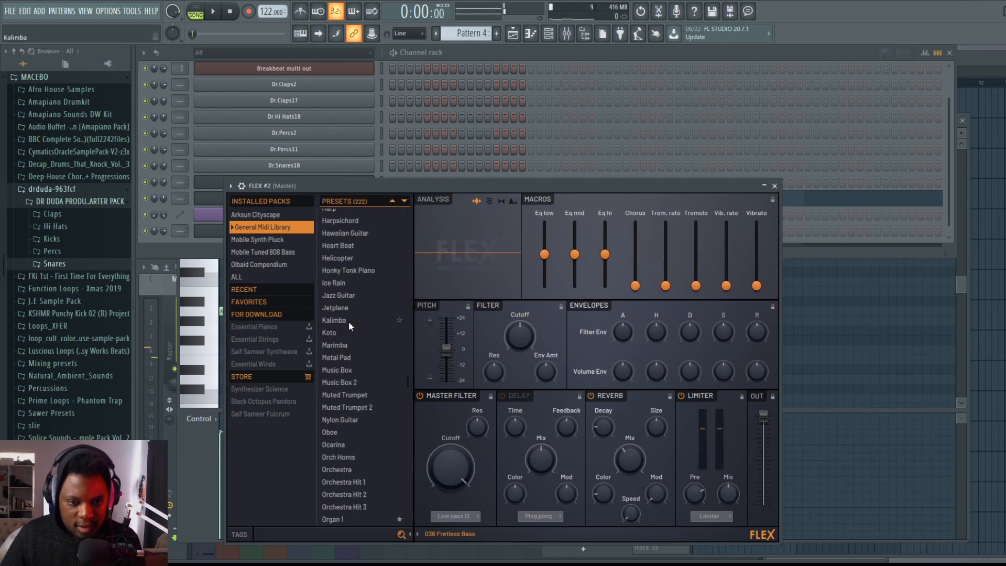
click(349, 322)
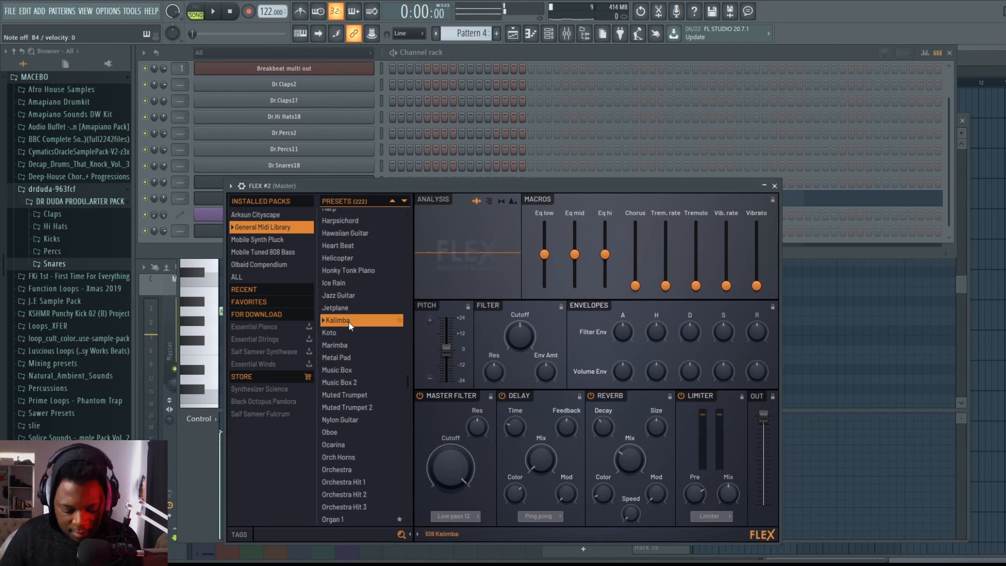
key(space)
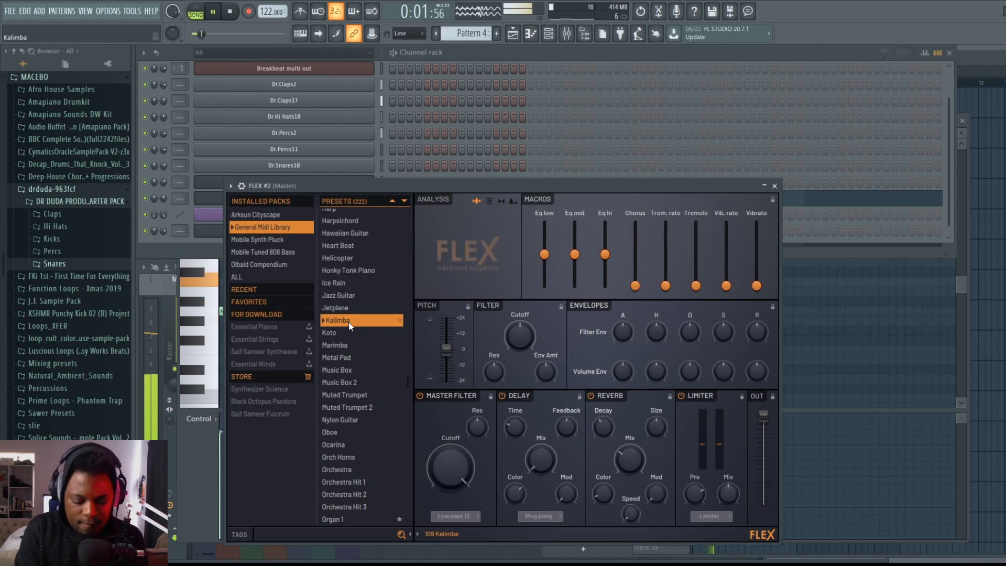
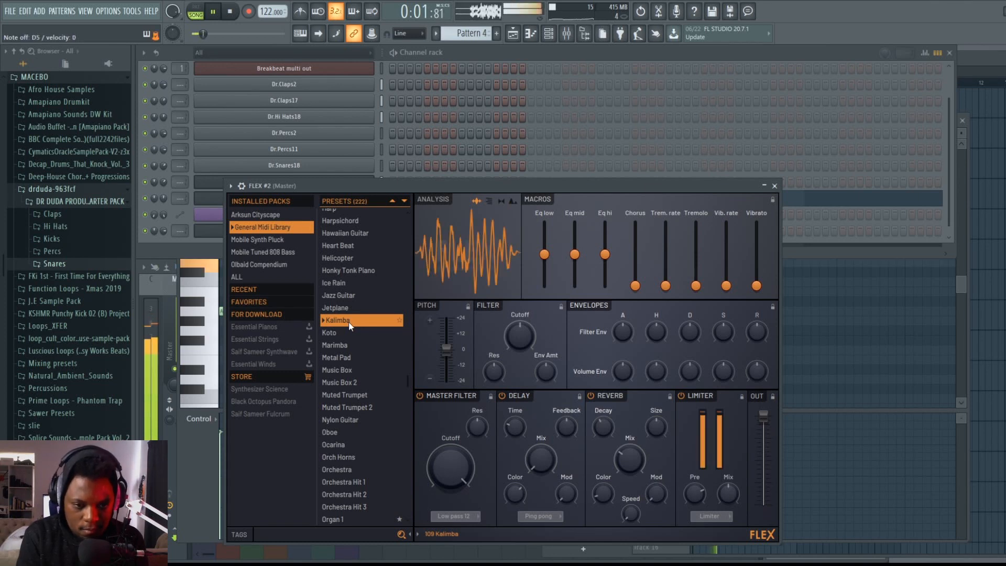
key(space)
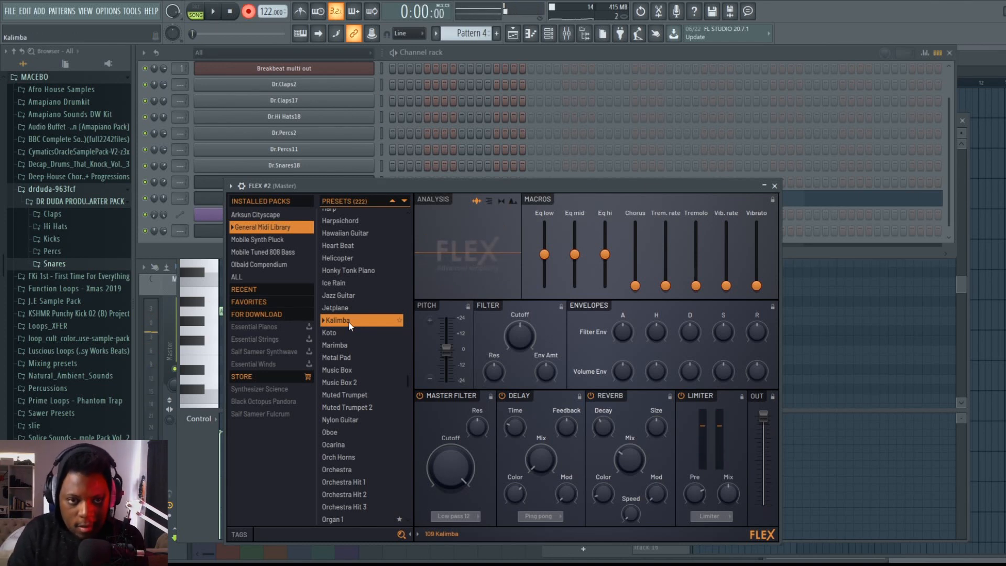
Step: Record a D minor chord (D4, A4, D5, F5, A5) with FLEX #2 near the end of bar 1 and quantize its notes
key(space)
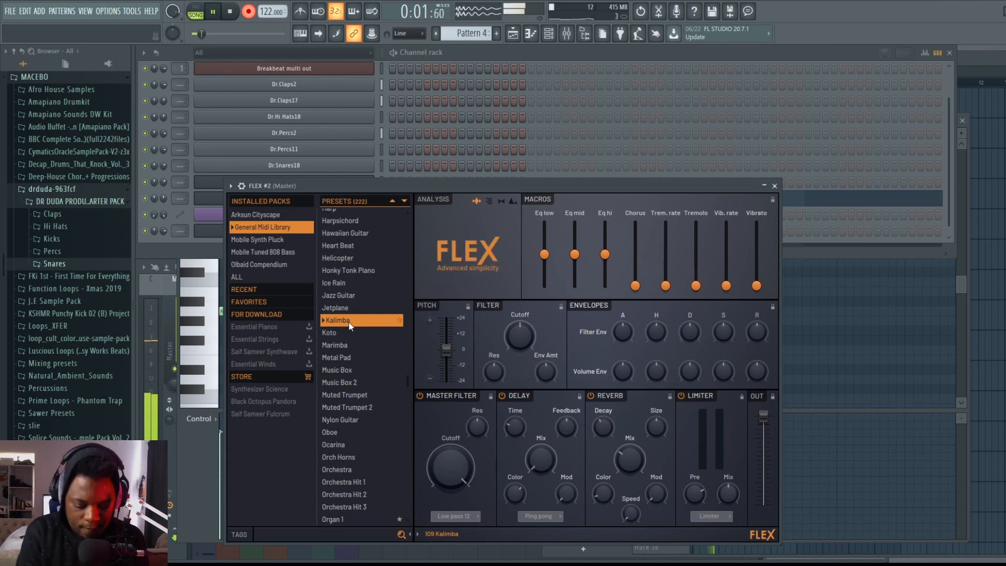
key(space)
click(495, 49)
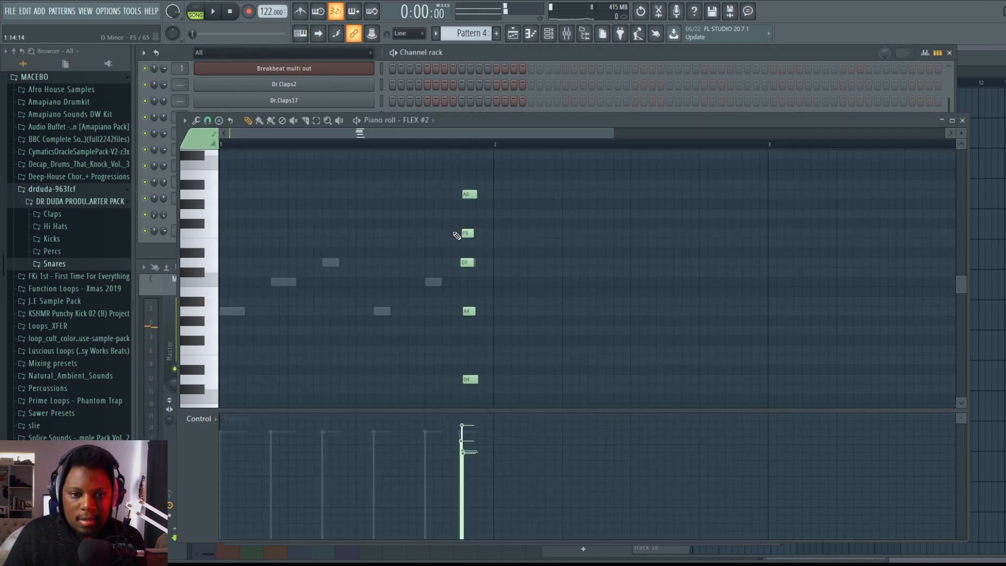
click(451, 210)
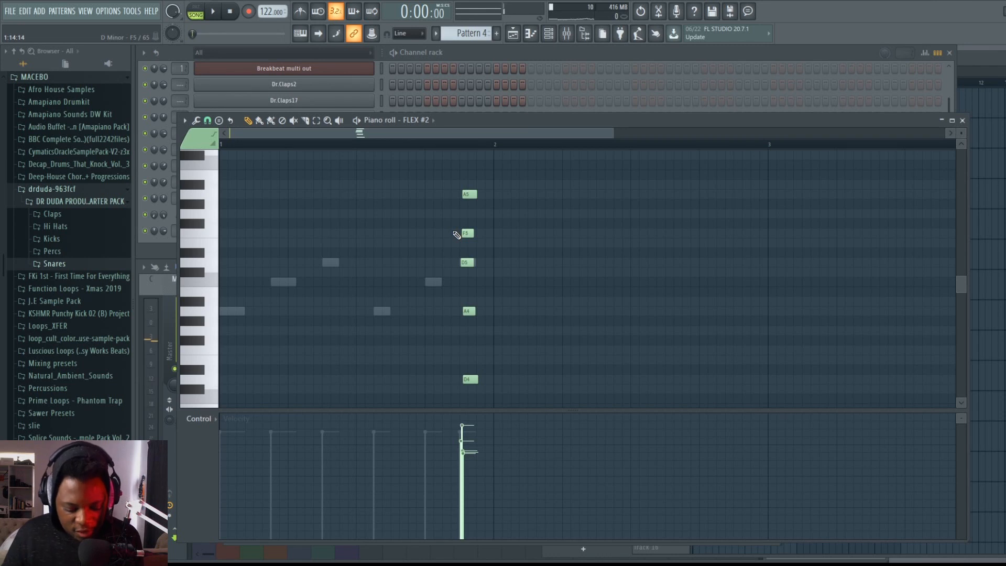
key(alt+q)
key(Return)
Step: Move the recorded FLEX #2 chord out of Pattern 4 into the new, empty Pattern 5
key(F5)
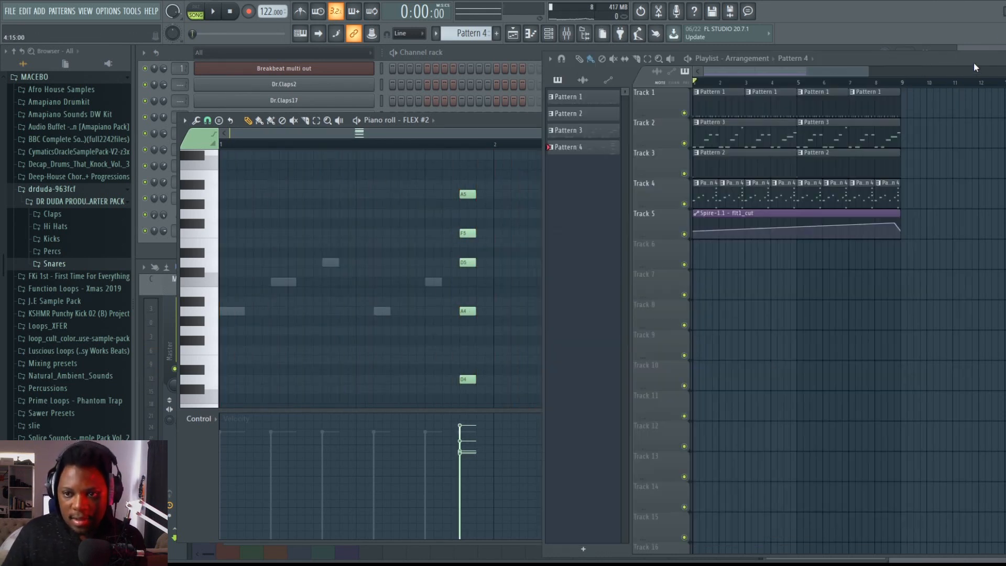
key(F6)
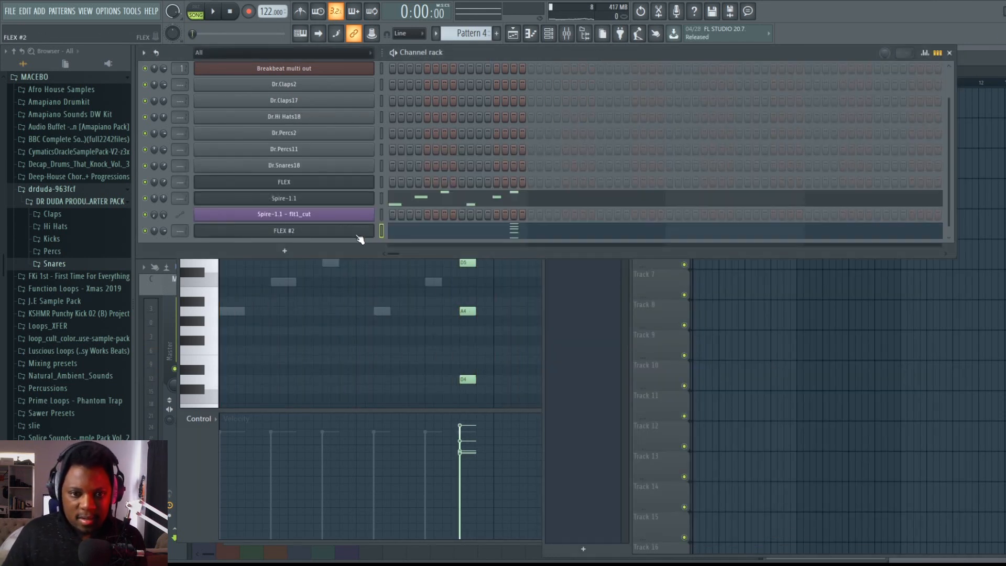
key(F4)
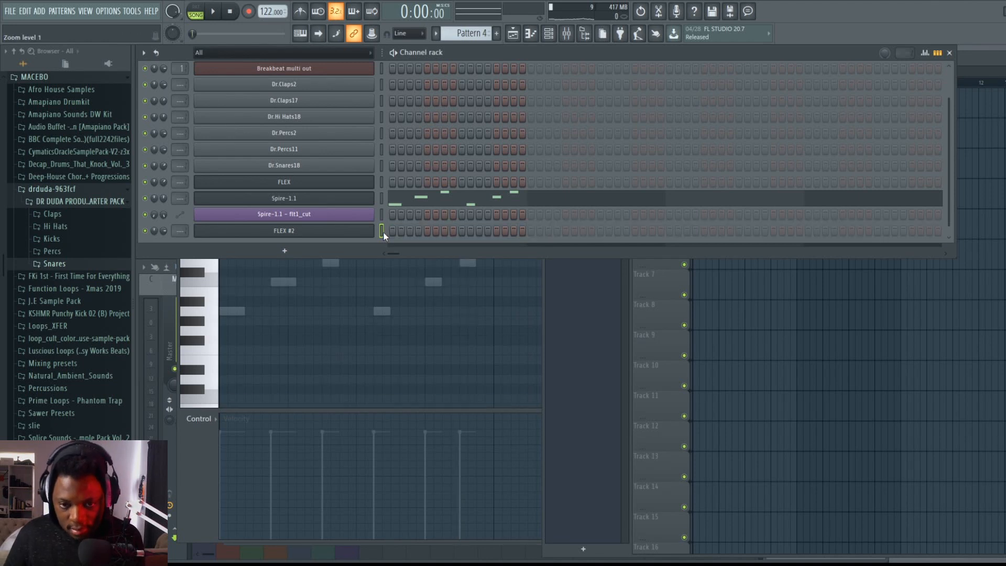
key(ctrl+v)
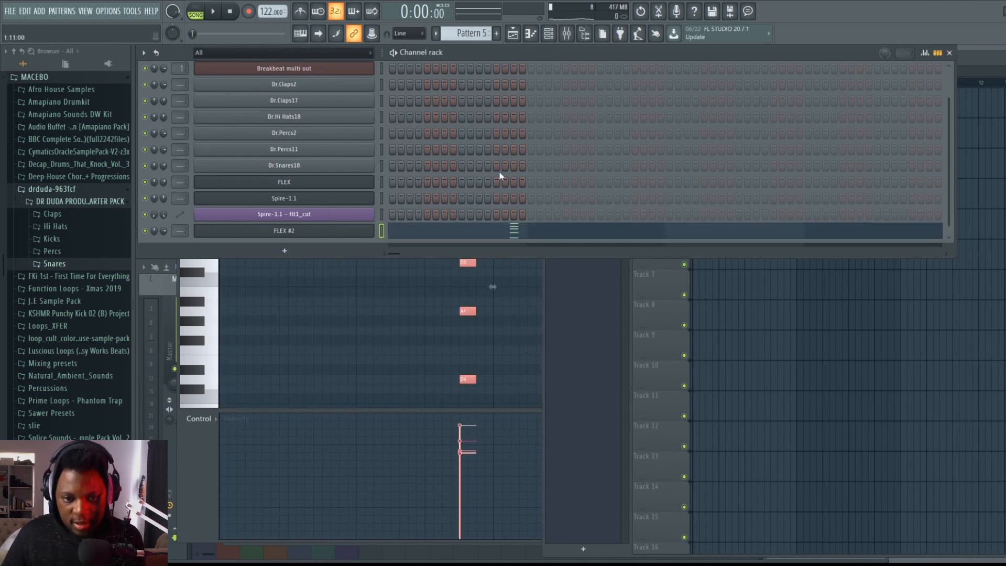
Step: Place Pattern 5 clips on playlist Track 6 at bars 1, 3, 5 and 7 while the song plays
click(978, 62)
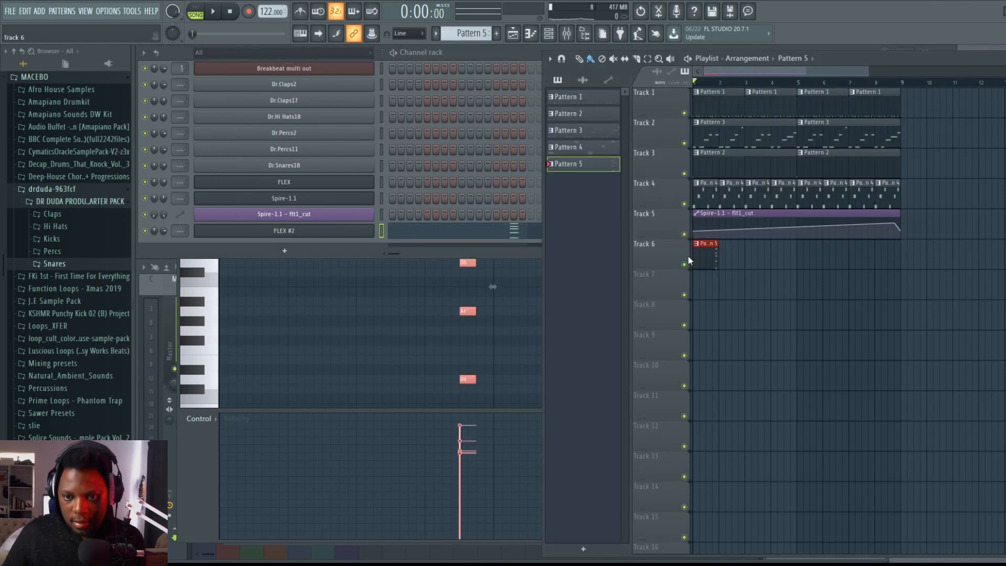
key(space)
click(749, 257)
click(800, 257)
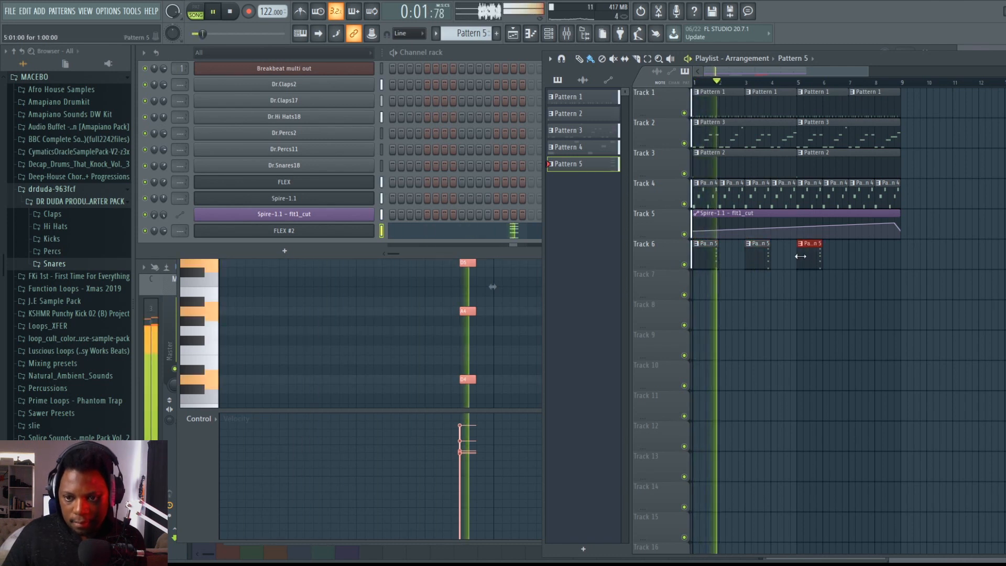
click(853, 257)
Step: Open the FLEX #2 instrument's detailed settings, stop playback and route the channel to mixer track 9
double_click(703, 259)
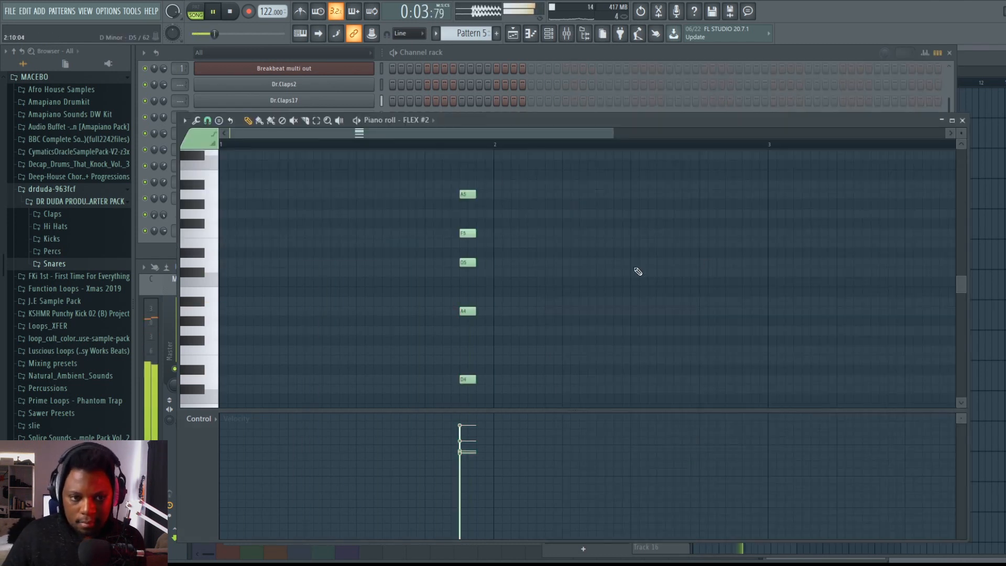
click(495, 54)
click(308, 237)
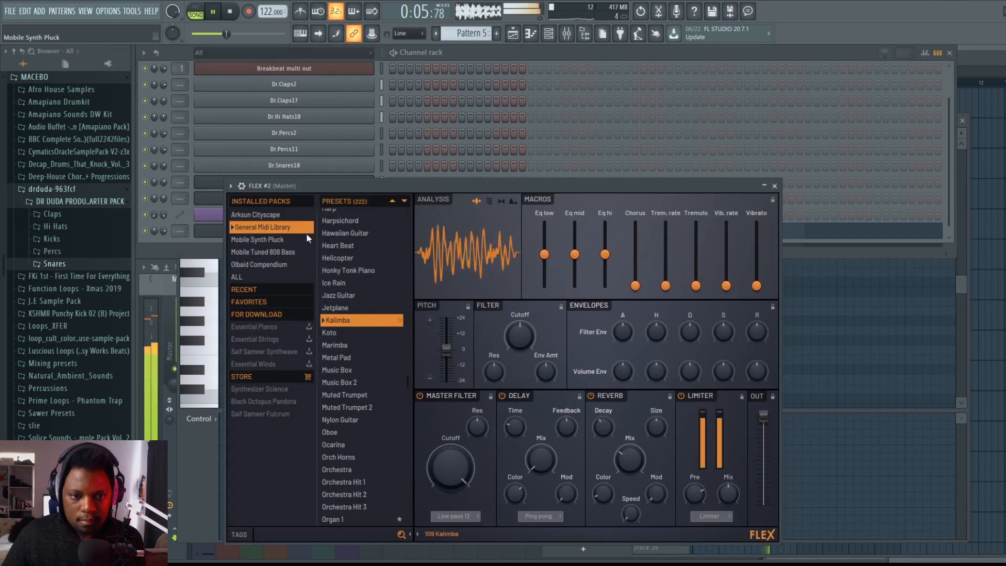
drag(520, 196, 518, 146)
click(232, 141)
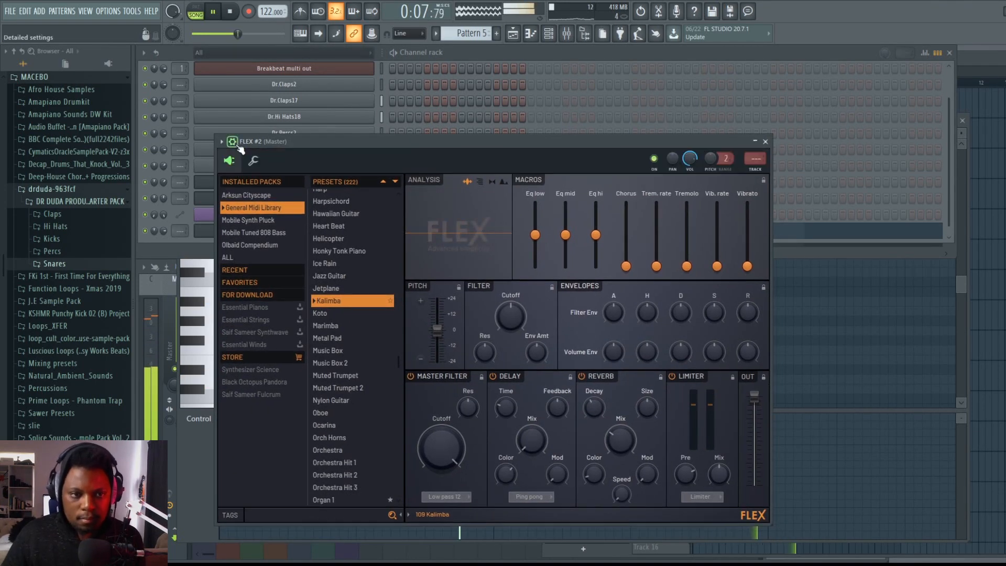
key(space)
key(ctrl+l)
Step: Load ValhallaSupermassive into effect slot 5 of the FLEX #2 mixer track and choose its medium reverb preset Bright Room
click(772, 351)
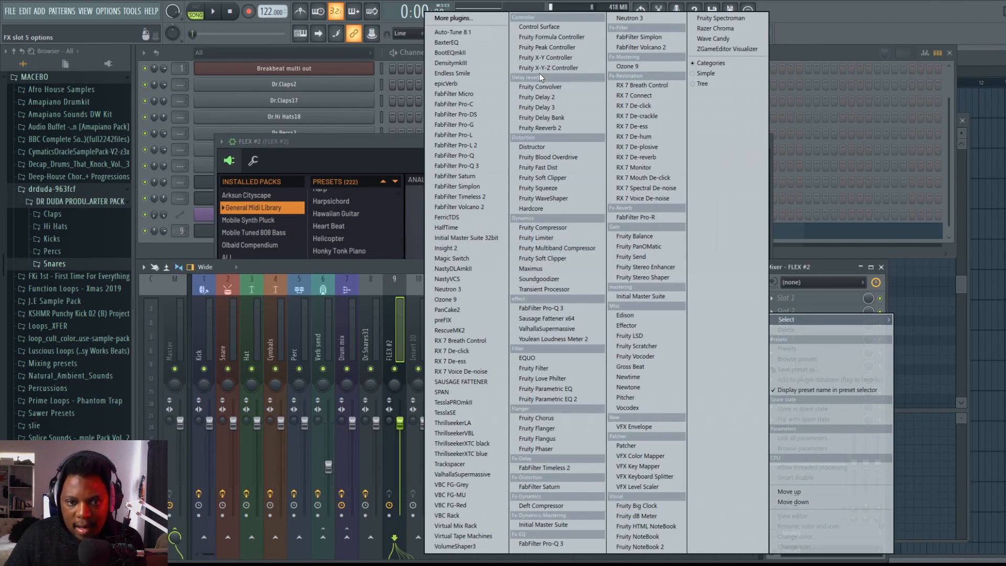
click(485, 473)
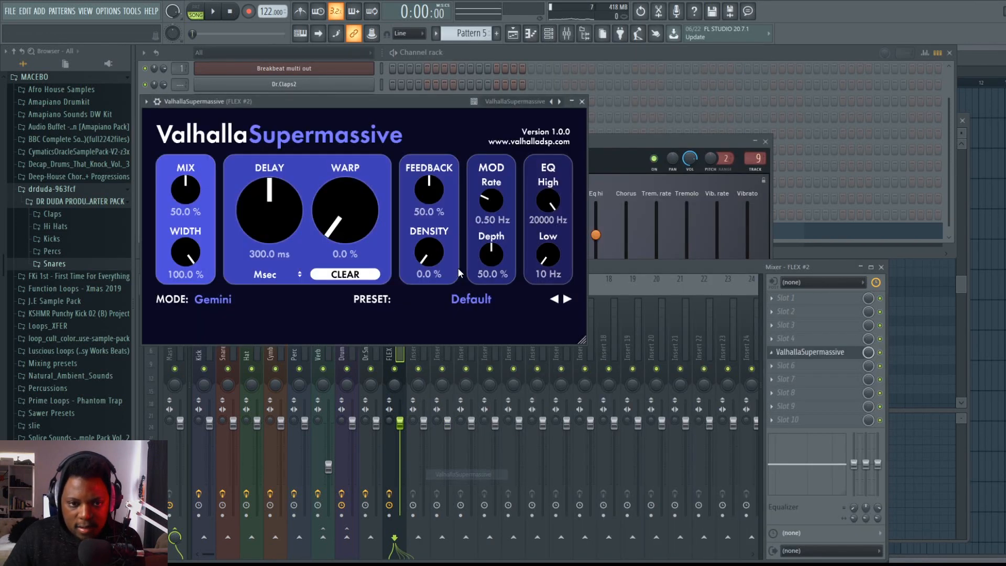
click(481, 298)
mouse_move(461, 401)
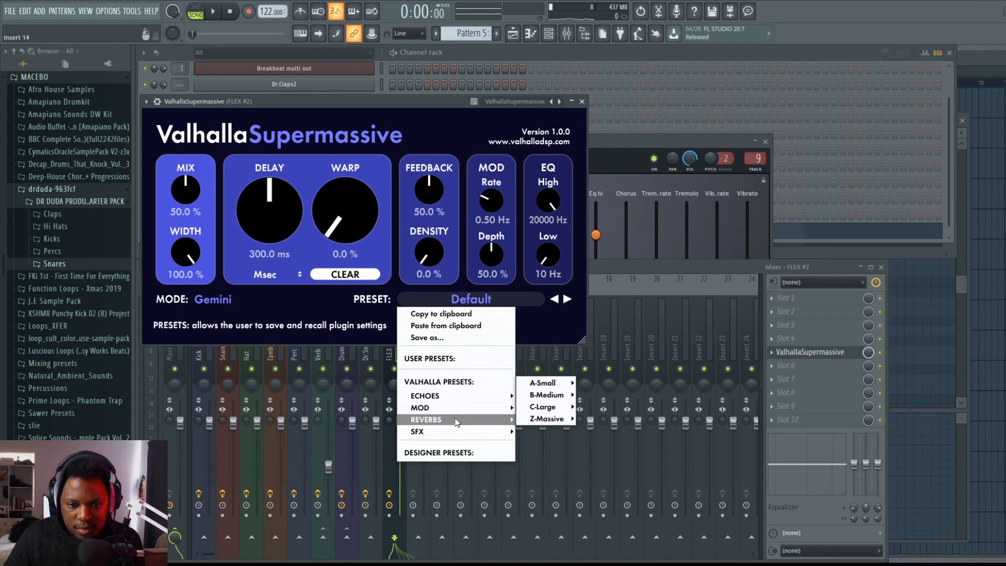
mouse_move(545, 395)
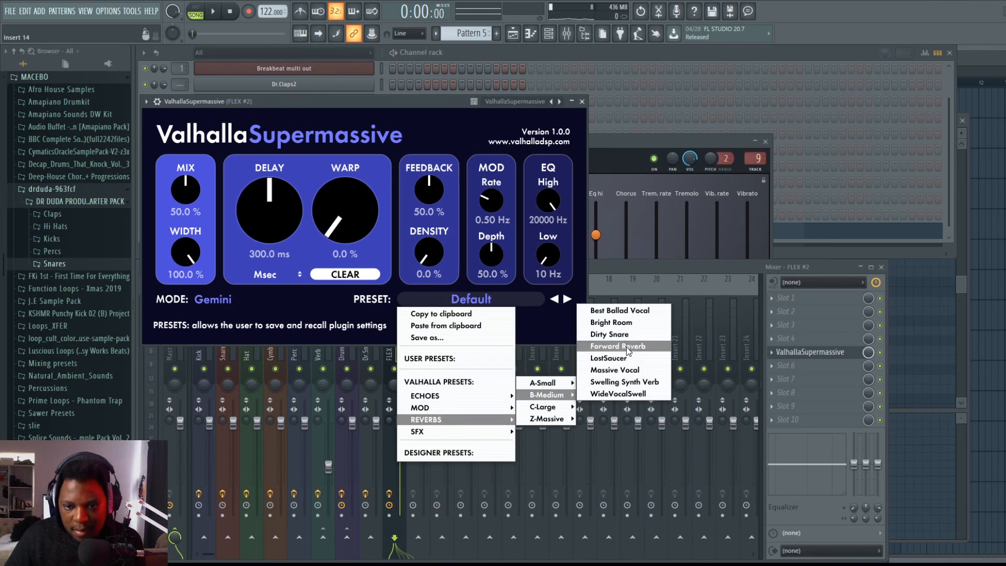
click(625, 323)
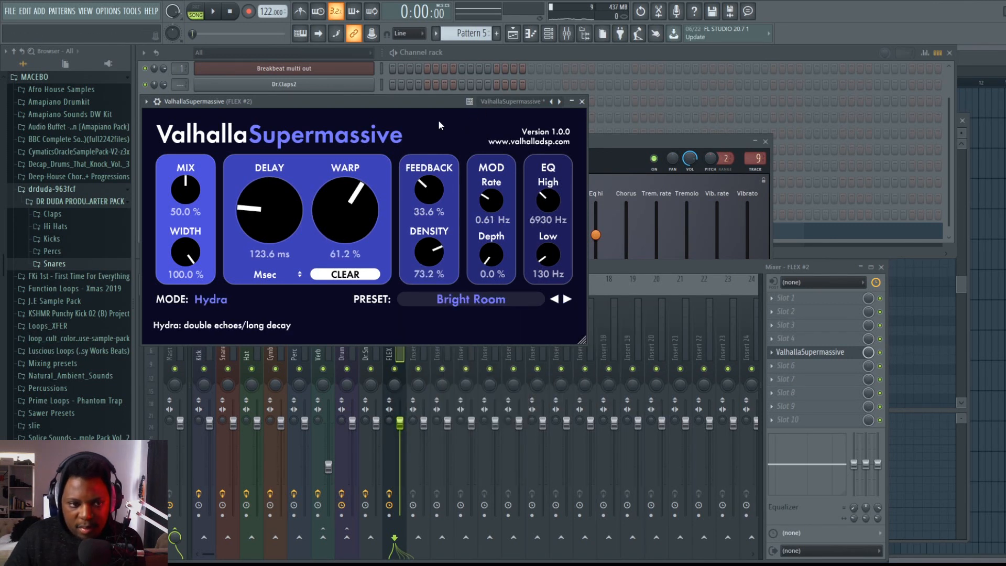
Step: With the song playing, close the FLEX #2 window, slightly lower that channel's volume and set the ValhallaSupermassive mix to 34.8%
key(space)
drag(413, 105, 545, 295)
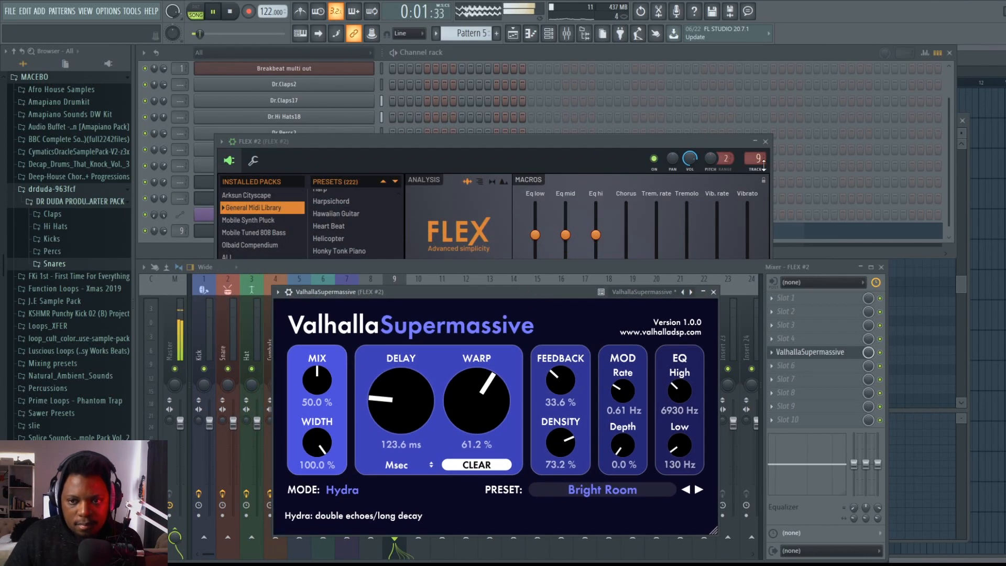
click(766, 142)
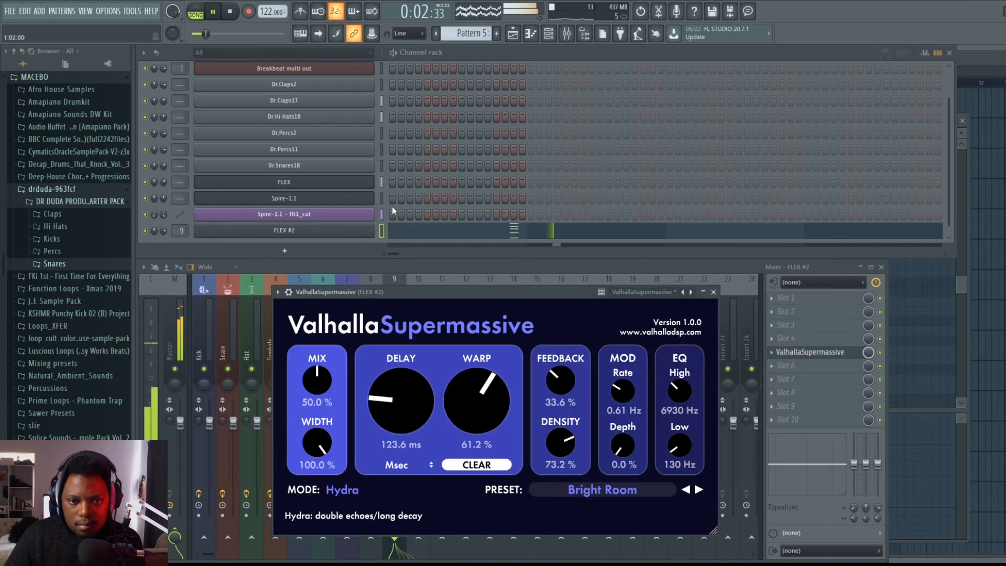
click(597, 269)
drag(164, 231, 163, 237)
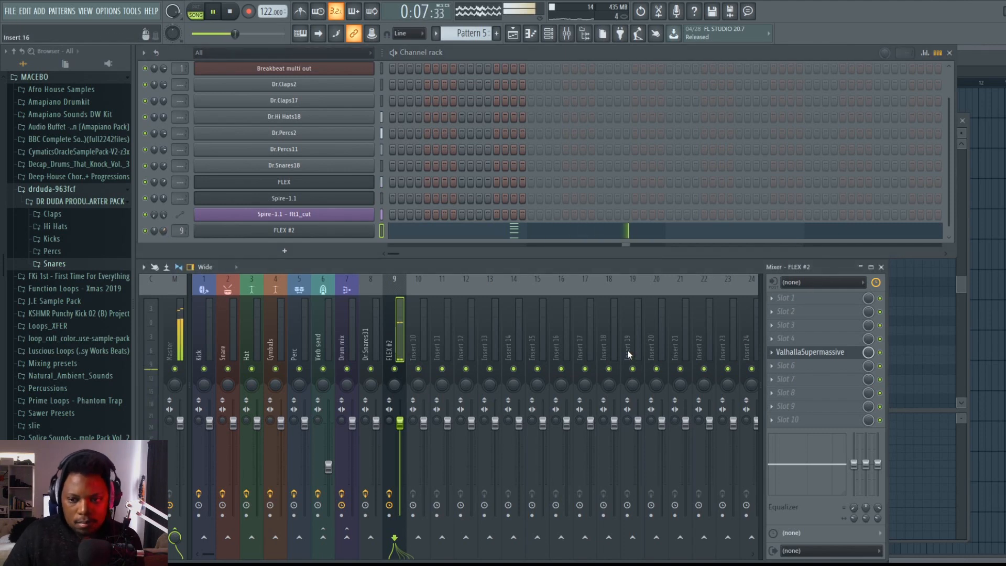
click(839, 352)
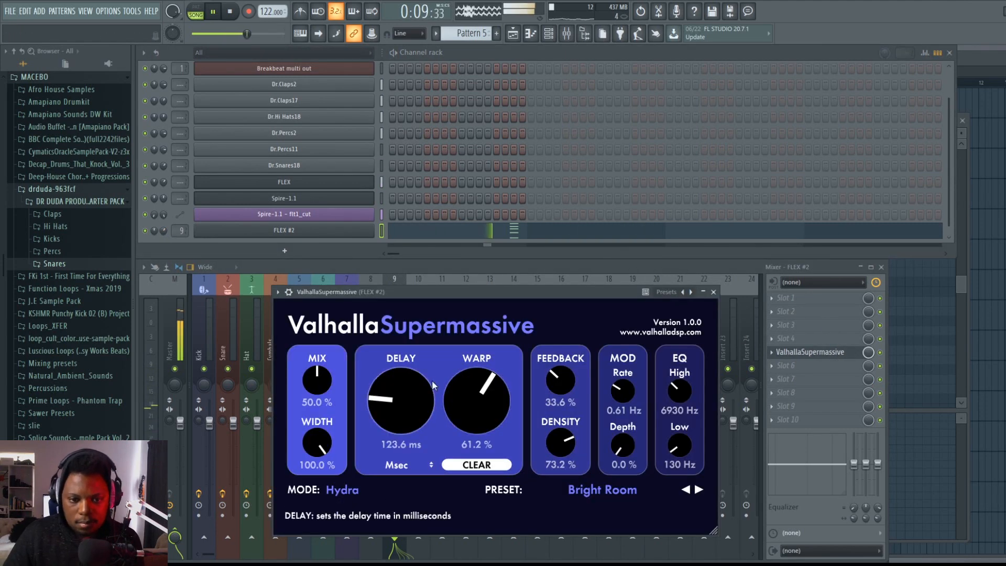
drag(324, 380, 329, 397)
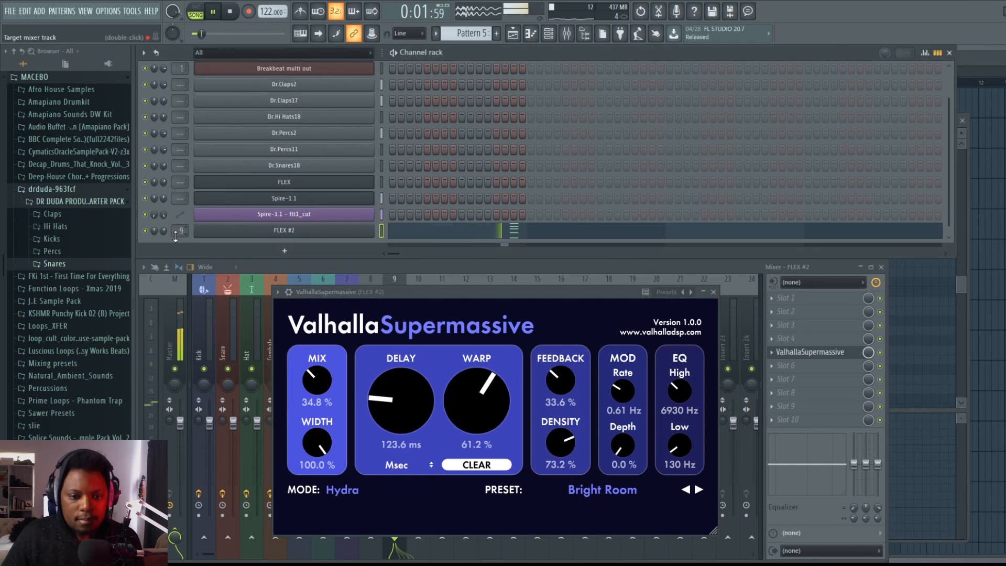
Step: Load Fruity Parametric EQ 2 into effect slot 3 of the FLEX #2 mixer track and gently cut band 3 around 270 Hz
click(814, 329)
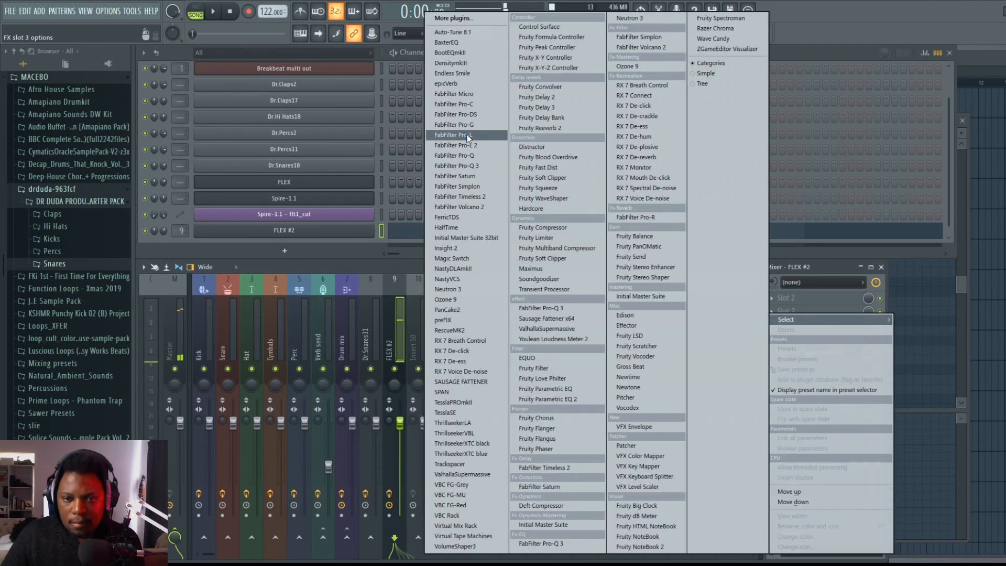
click(580, 398)
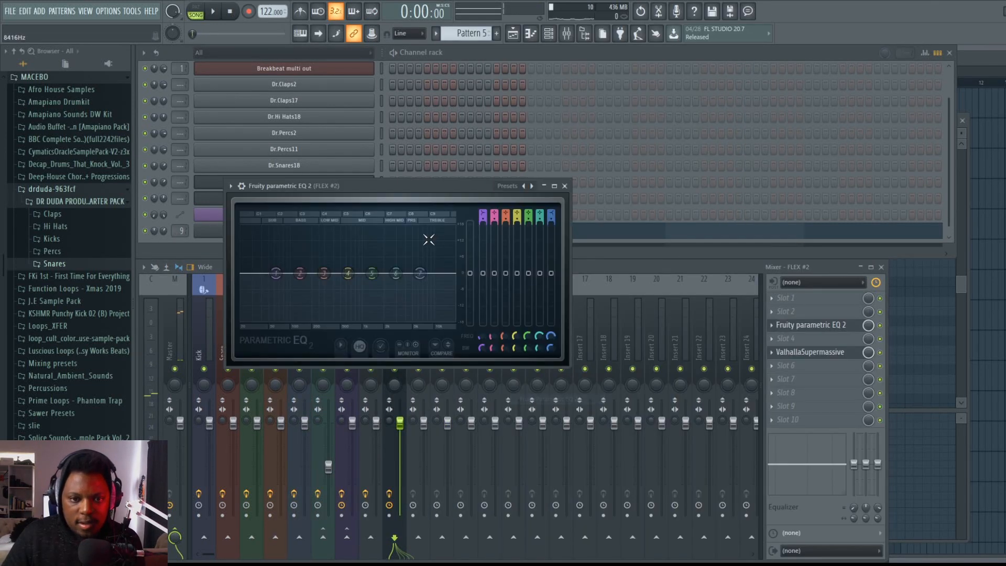
drag(416, 191, 432, 187)
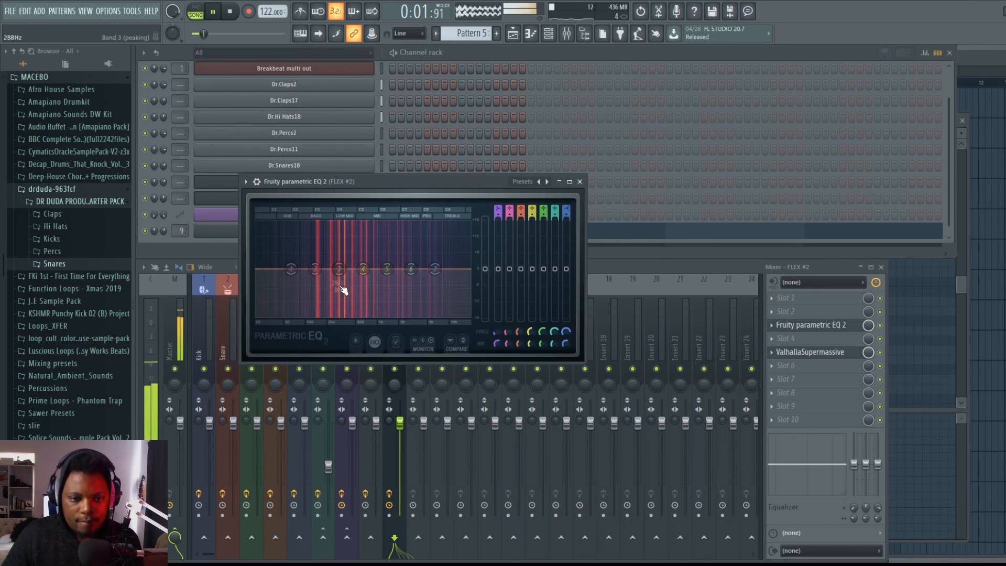
mouse_move(339, 271)
mouse_down()
mouse_move(330, 285)
mouse_move(340, 275)
mouse_up()
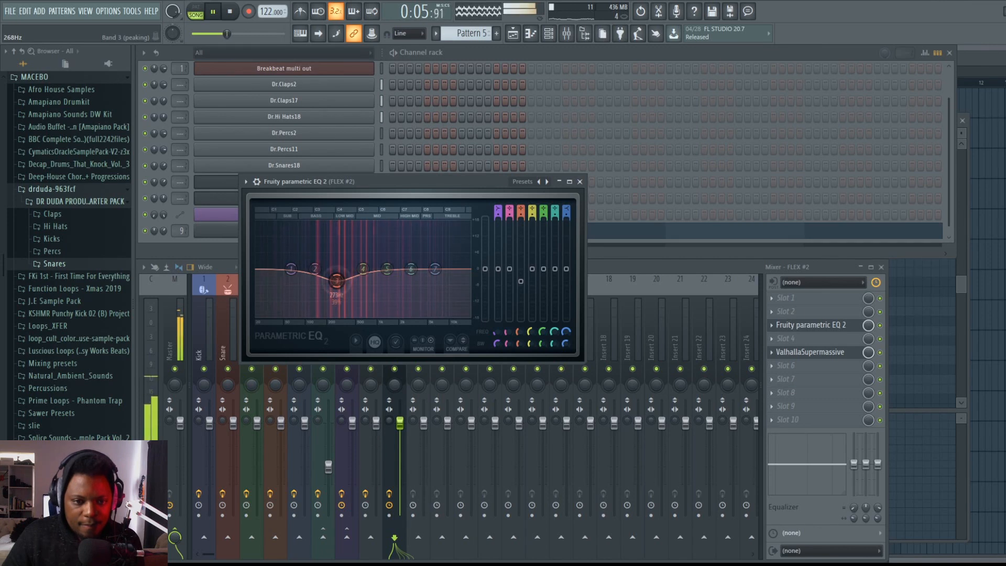
key(space)
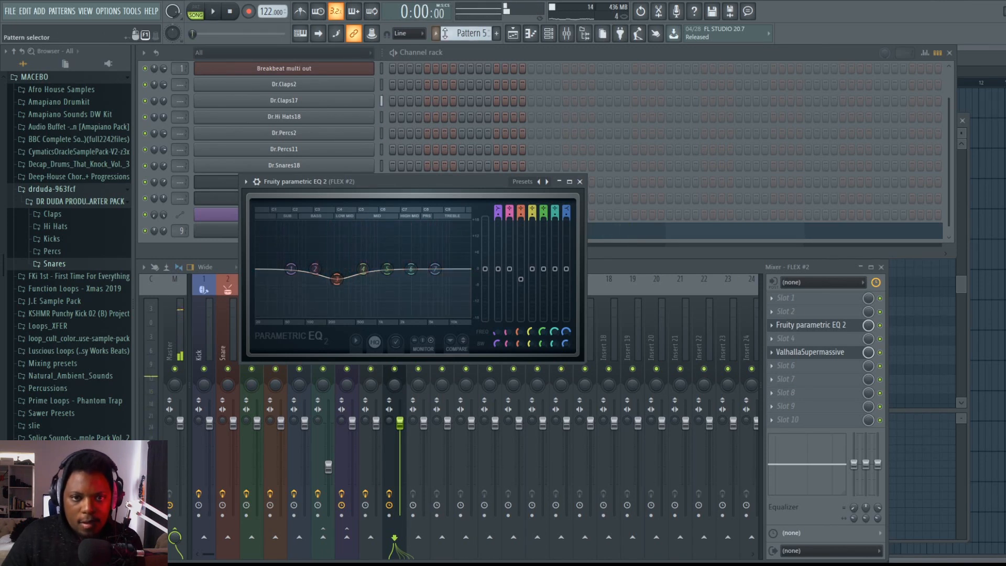
Step: Bring the playlist into view and play the arrangement to listen to the processed chord stab in the beat
click(479, 53)
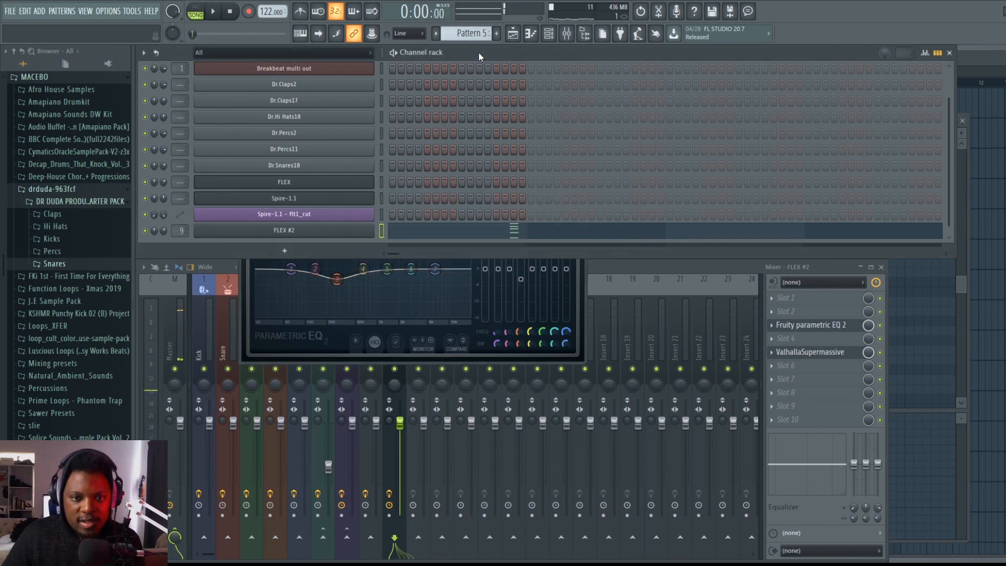
click(984, 64)
key(space)
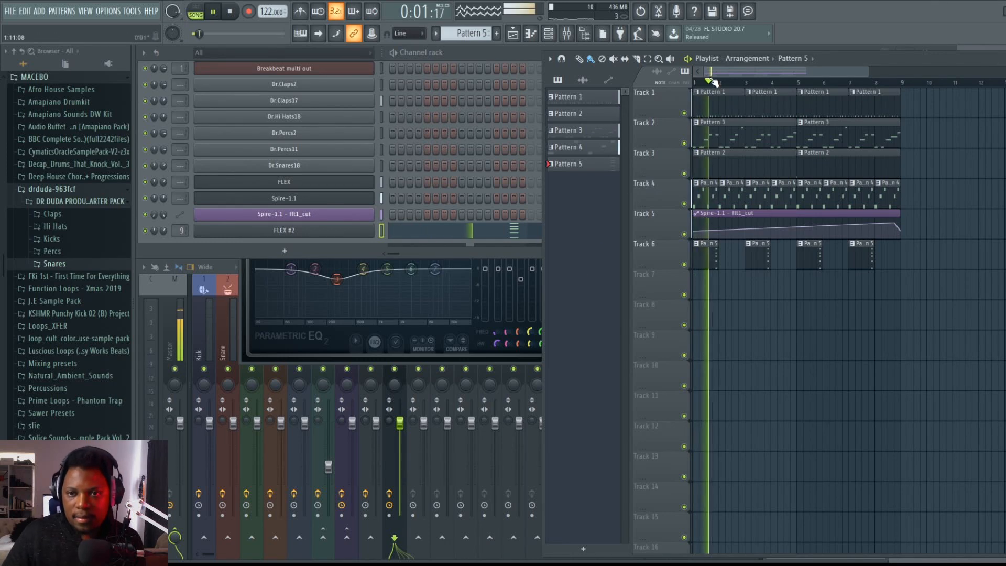
scroll(715, 82, up, 2)
scroll(705, 85, down, 2)
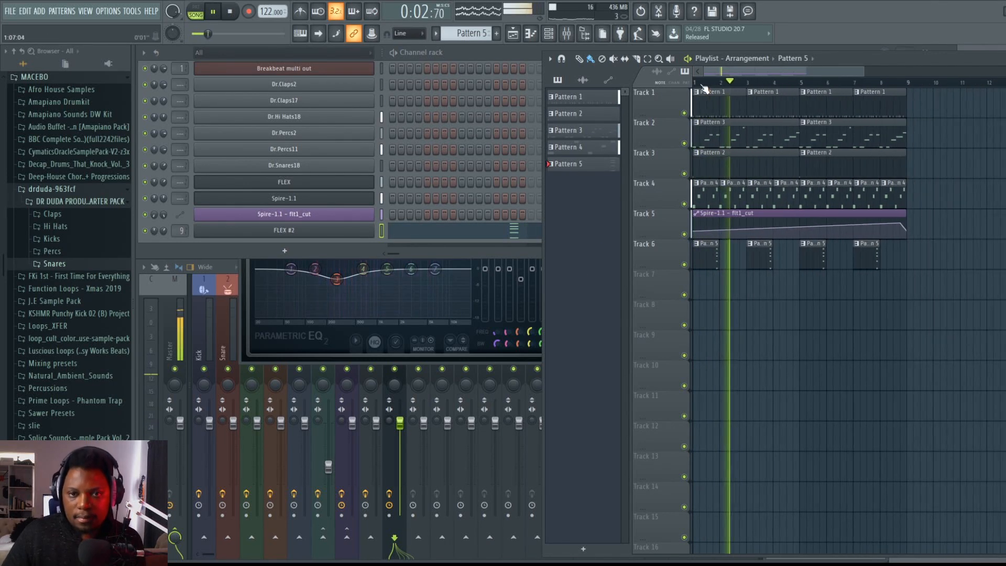
click(483, 54)
click(986, 59)
drag(958, 59, 955, 53)
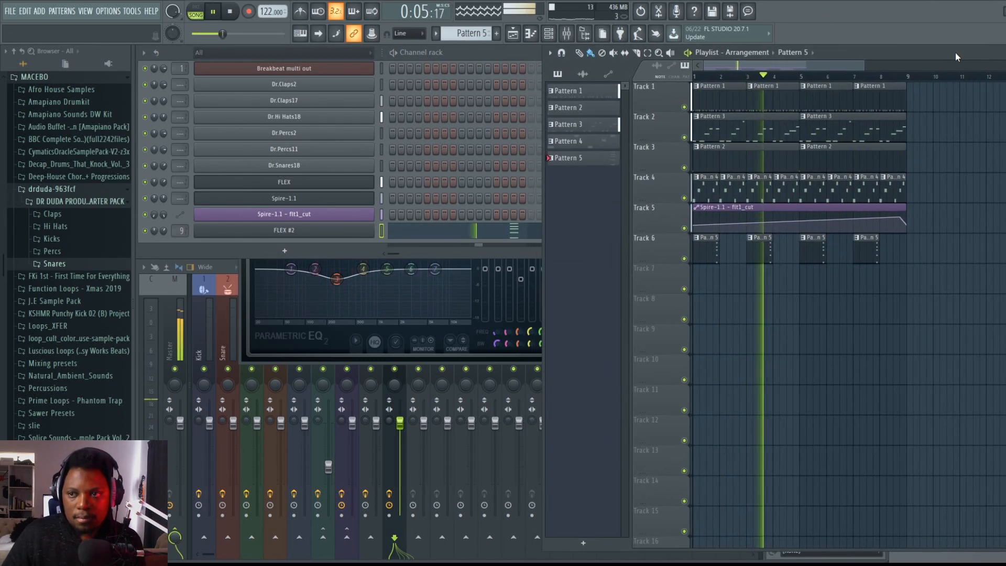
Step: Create the new, empty Pattern 6, add another Spire-1.1 instrument channel and stop playback
key(F4)
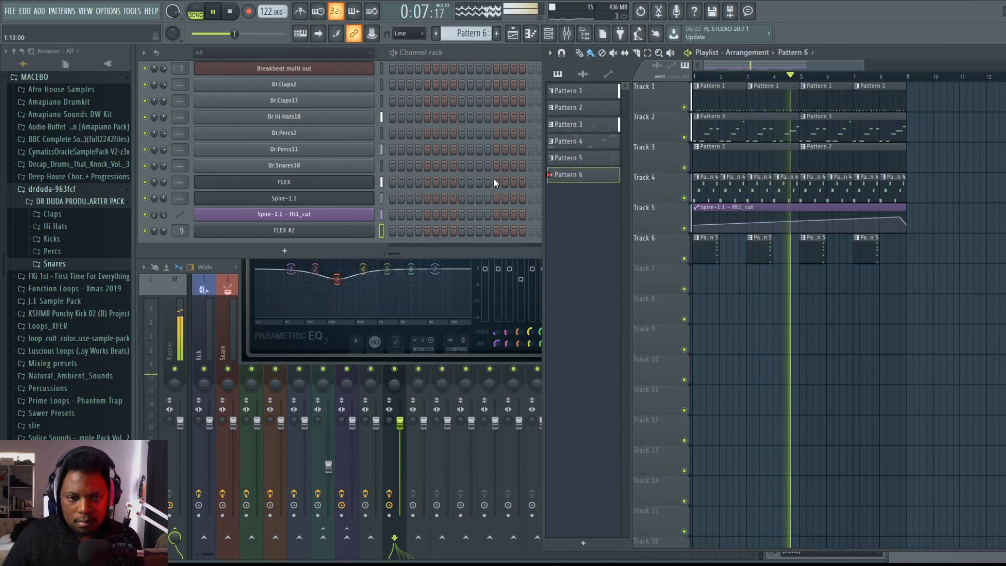
click(284, 251)
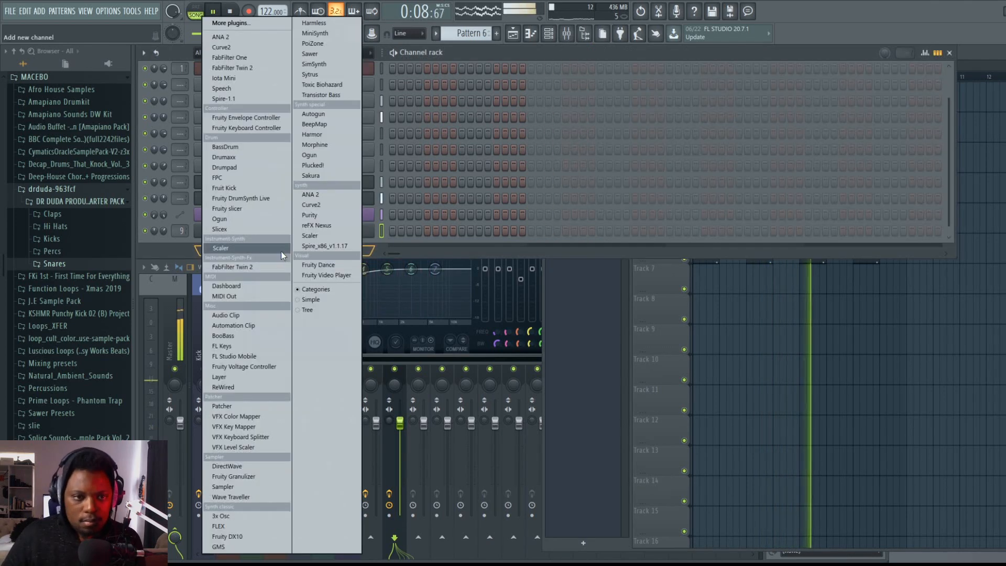
click(248, 101)
key(space)
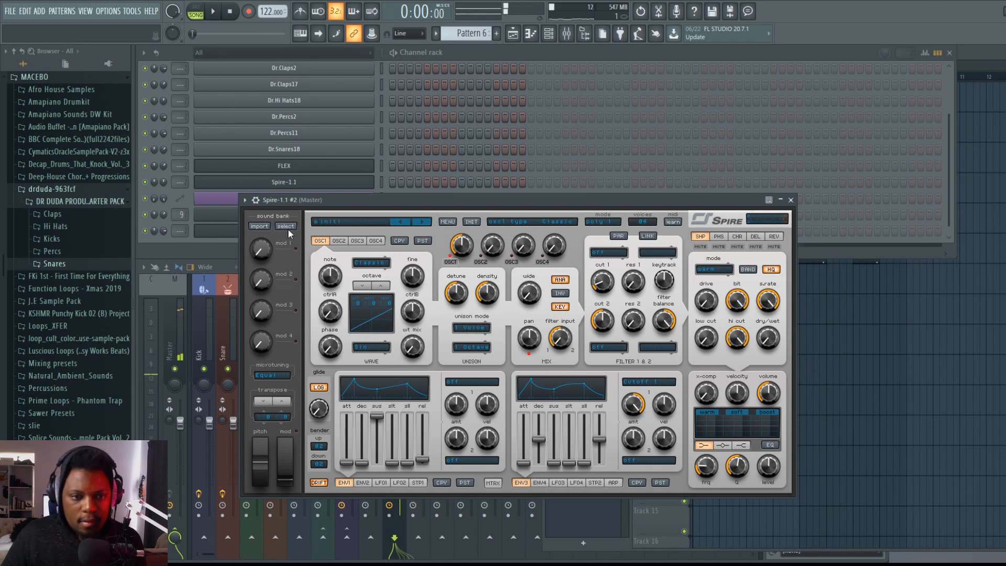
Step: Load a sound bank into the new Spire-1.1 #2 and choose its preset BA Sub Bass
click(287, 226)
click(314, 242)
click(368, 224)
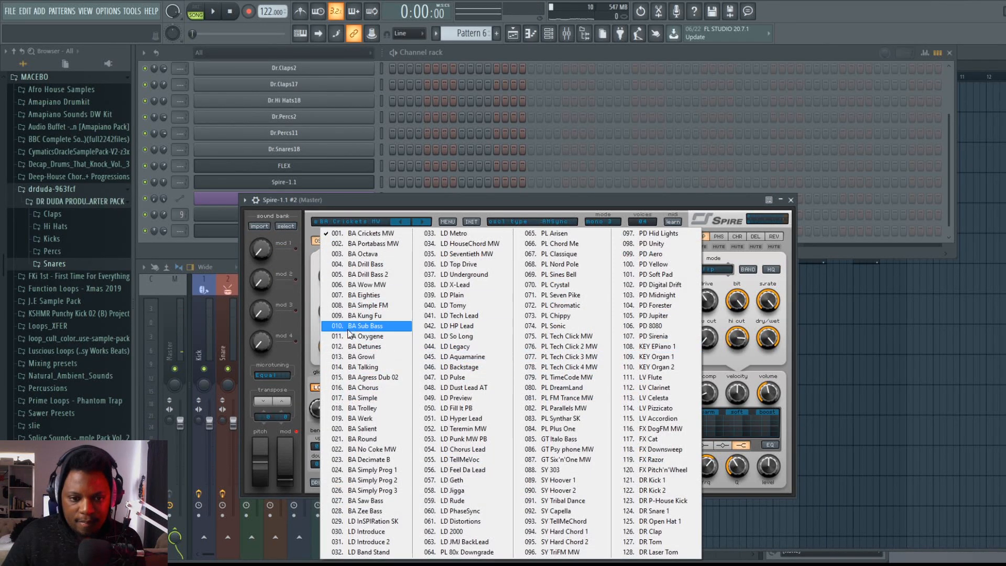
click(360, 327)
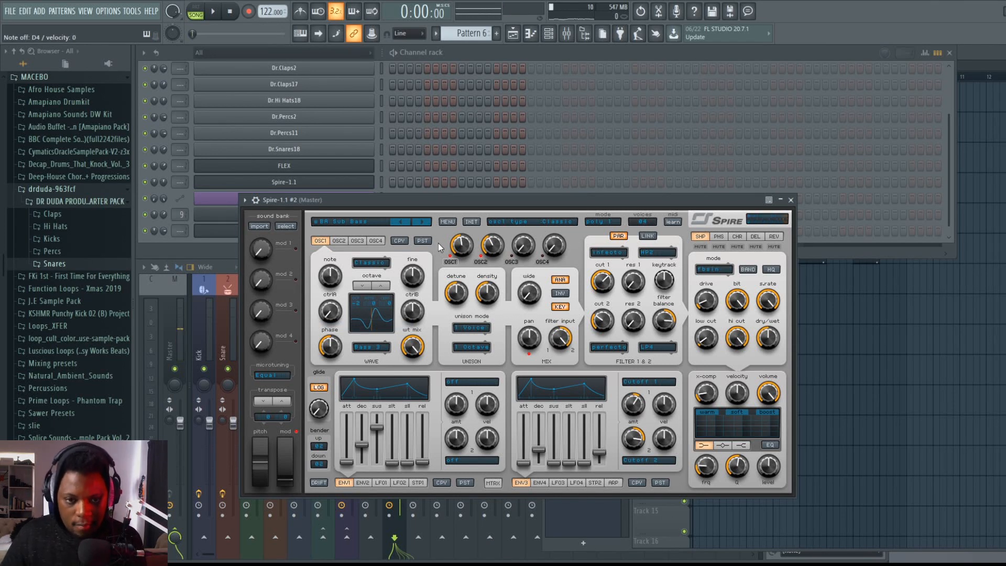
Step: Audition the Spire presets BA Oxygene and BA Detunes with the song playing
key(space)
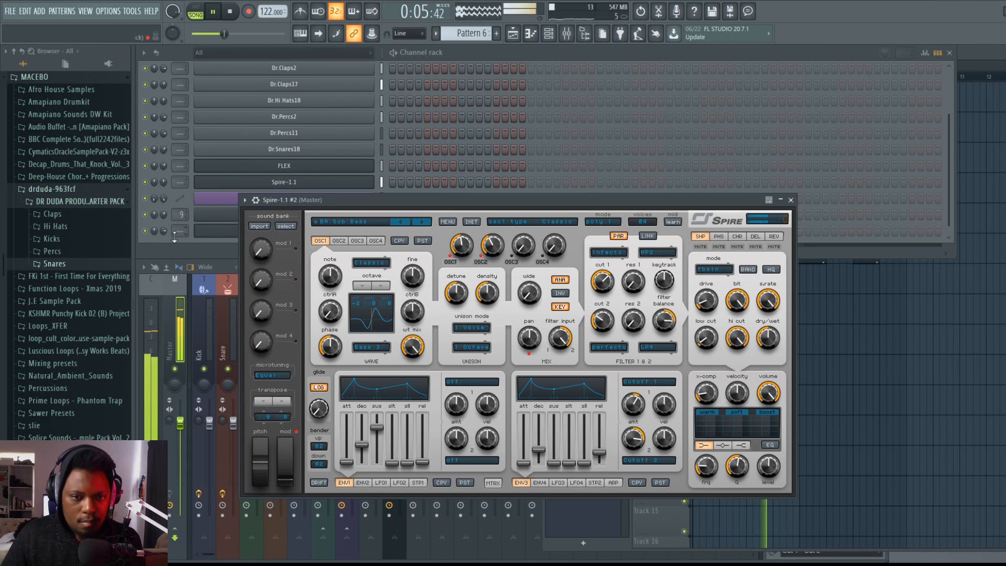
click(422, 221)
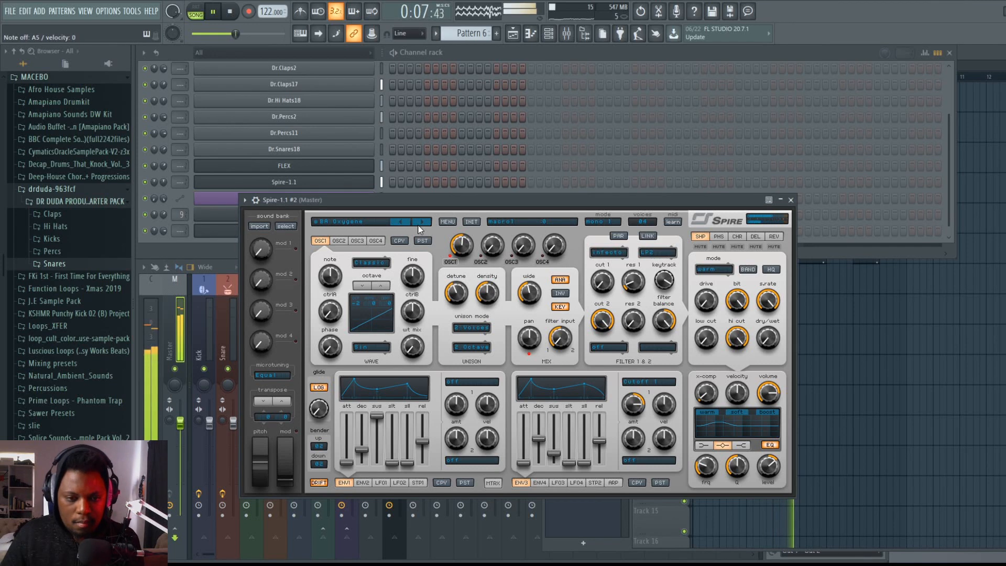
click(422, 222)
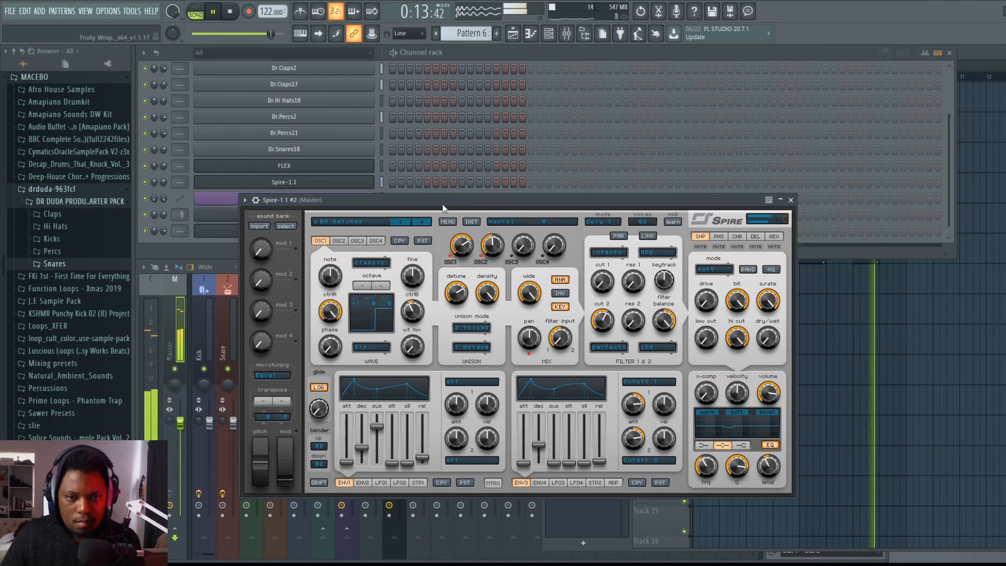
drag(443, 203, 538, 234)
Step: Mute the Dr.Kick11 channel and return to the Spire-1.1 #2 window
scroll(499, 131, up, 3)
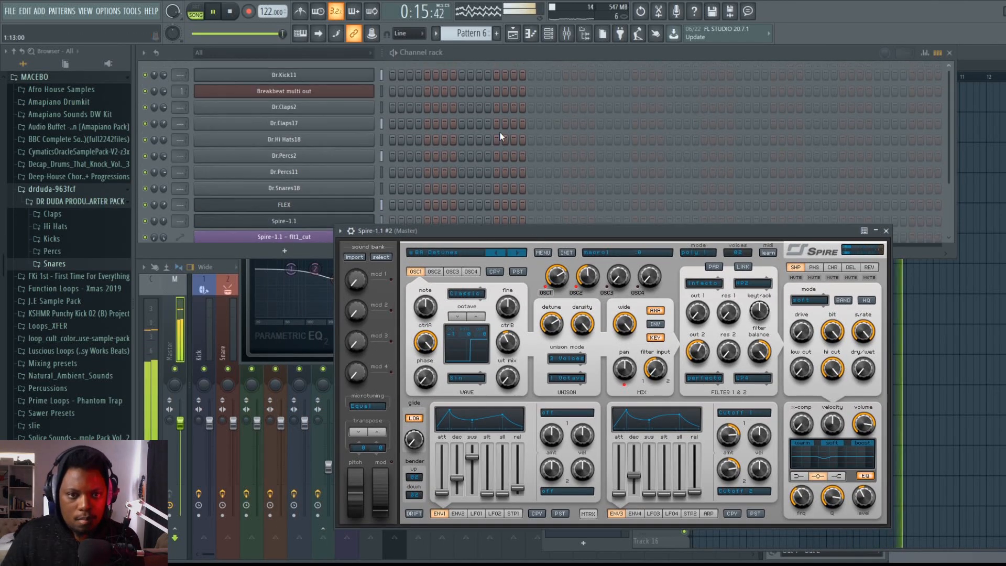
click(145, 78)
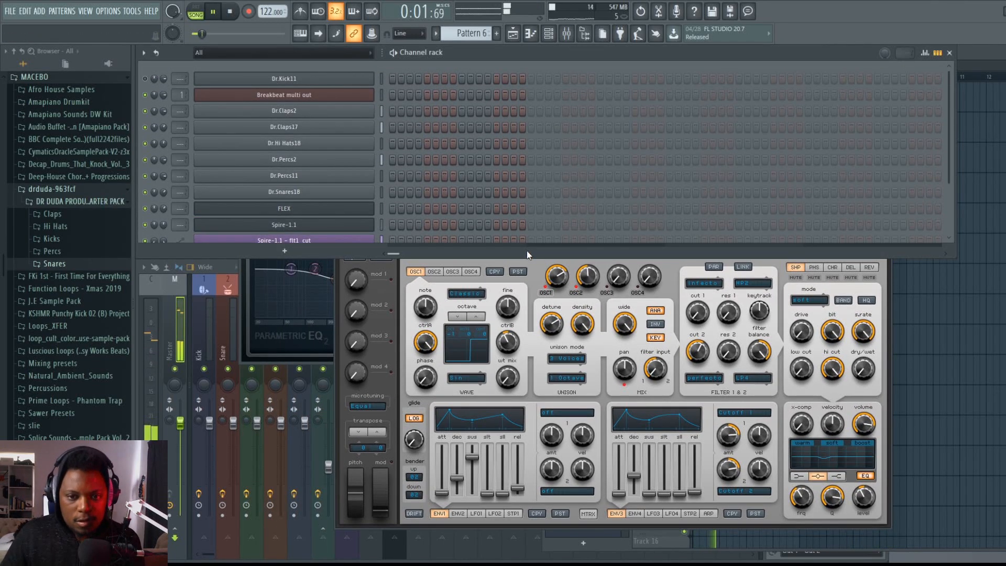
click(395, 281)
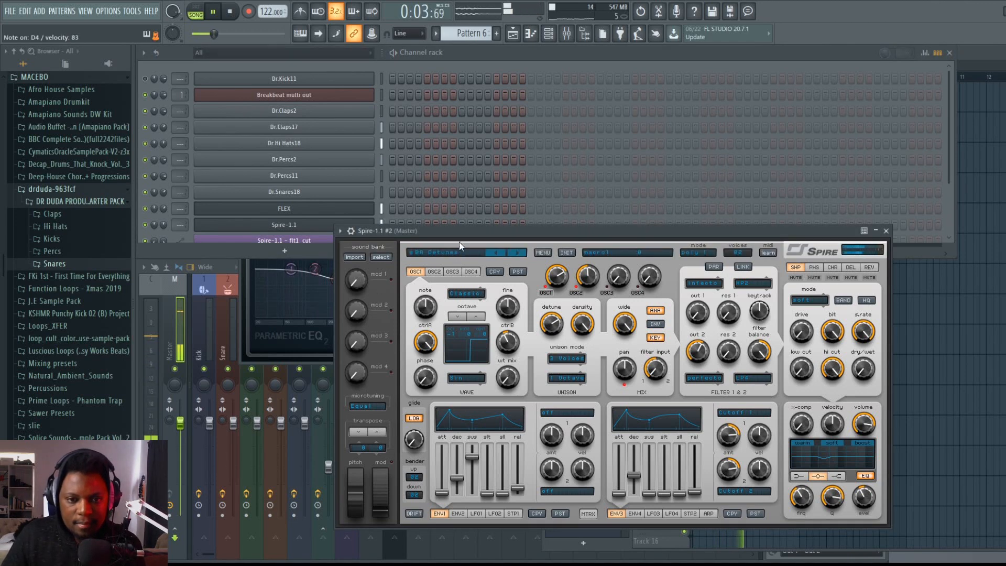
Step: Audition further Spire bass presets up to BA Chorus, and choose LD HP Lead from the preset list
click(517, 252)
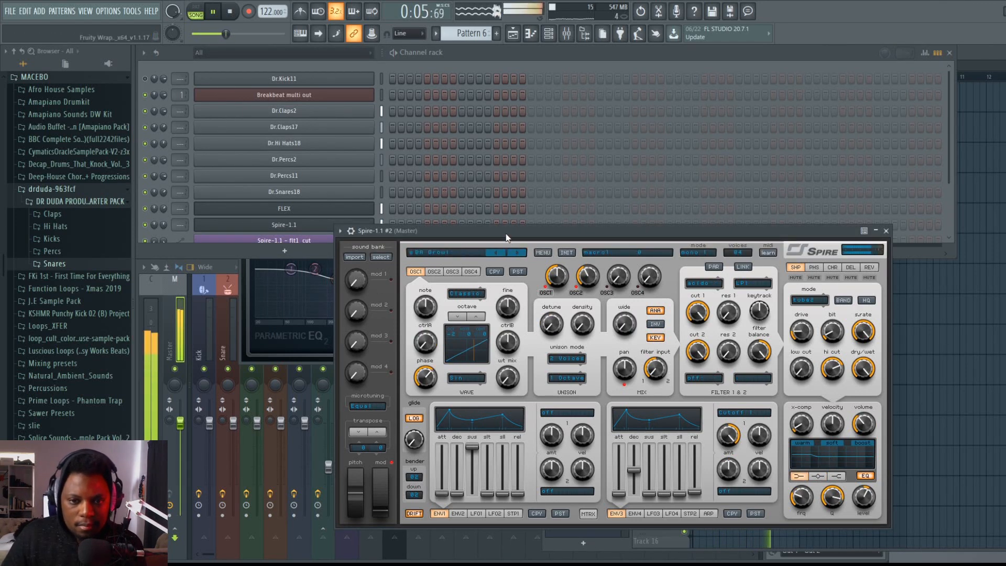
click(516, 253)
click(517, 254)
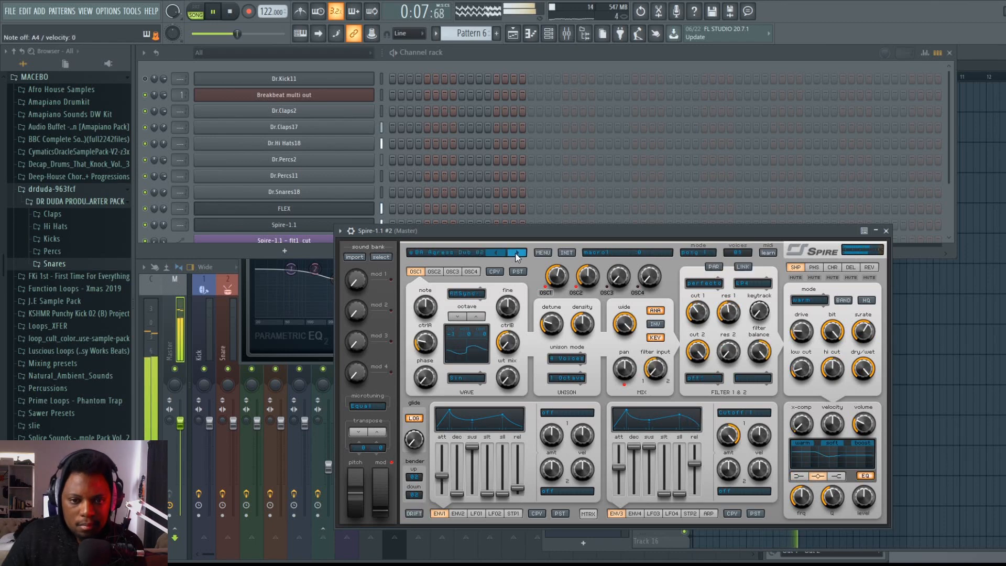
click(517, 253)
click(469, 253)
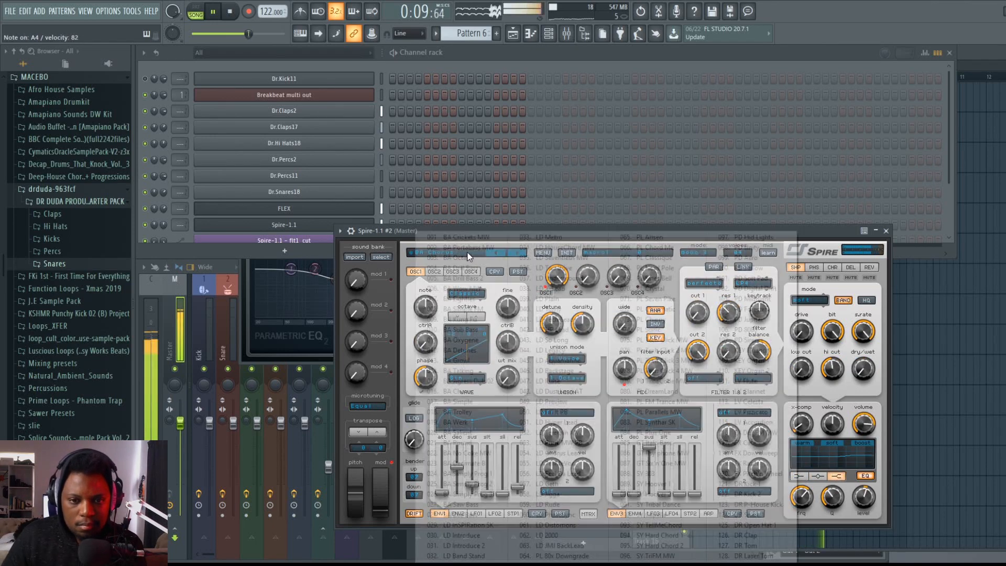
click(558, 332)
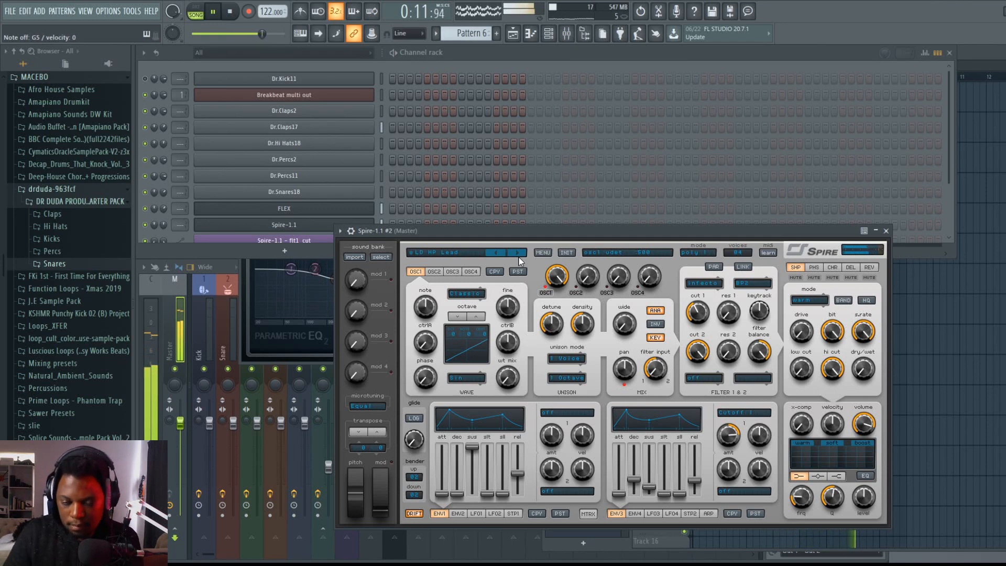
Step: Record a Spire-1.1 #2 melody into Pattern 6 over the song and place the pattern on playlist Track 7 at bar 1
click(449, 53)
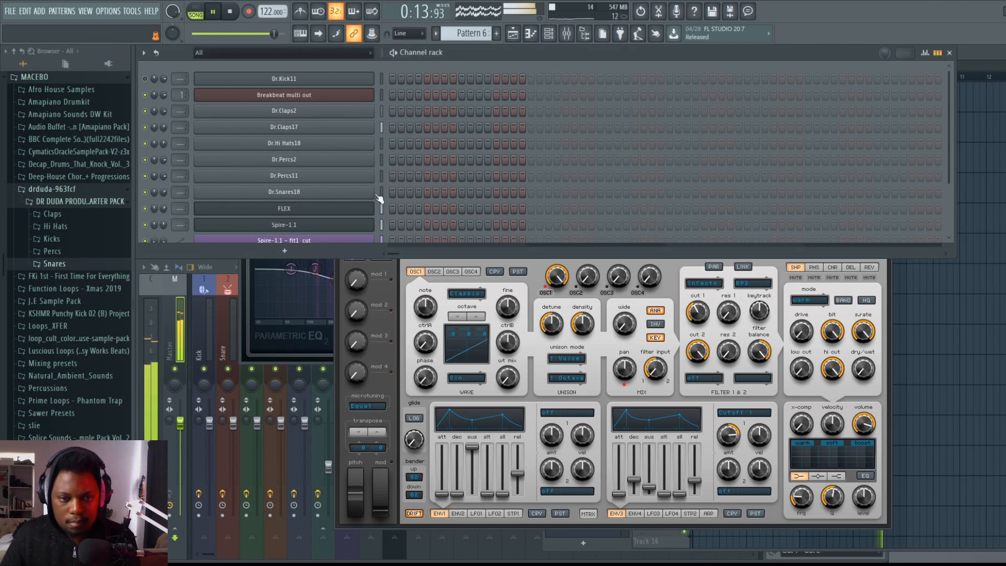
scroll(459, 166, down, 3)
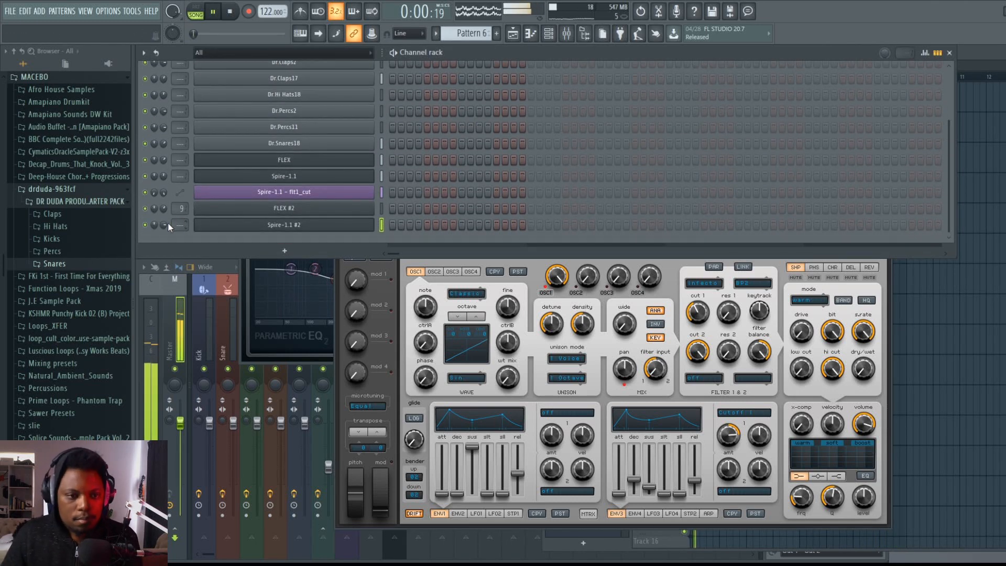
click(971, 52)
key(space)
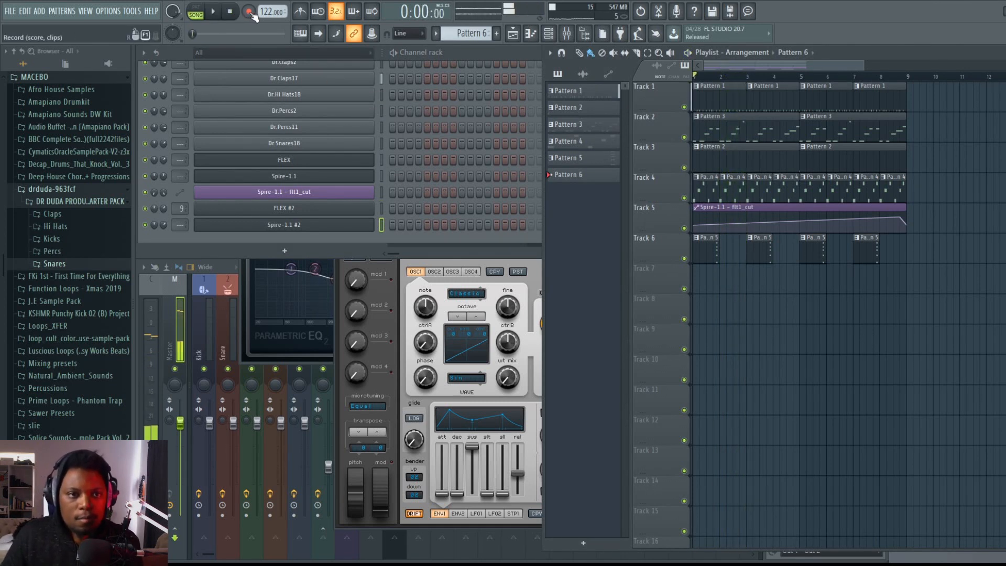
click(215, 12)
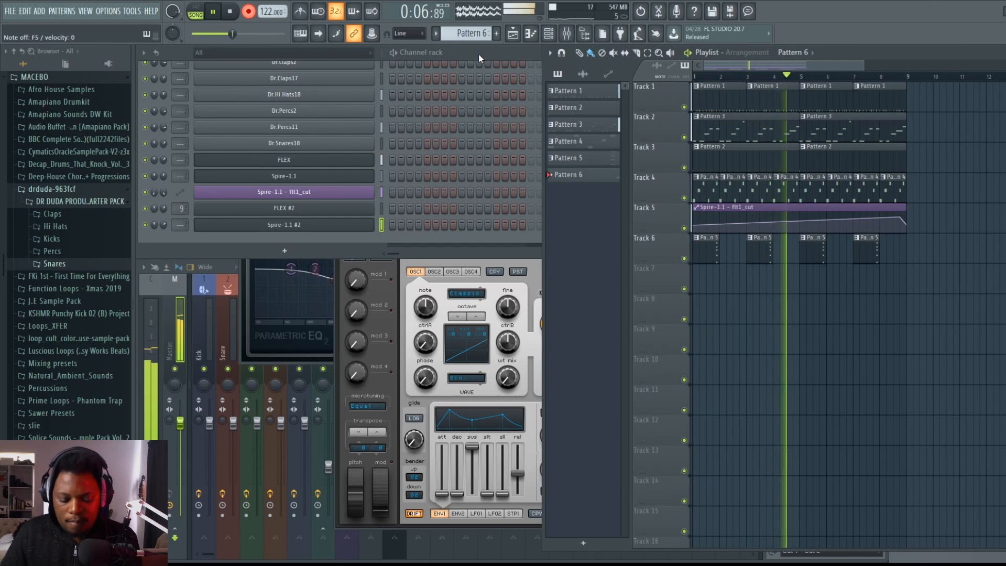
key(space)
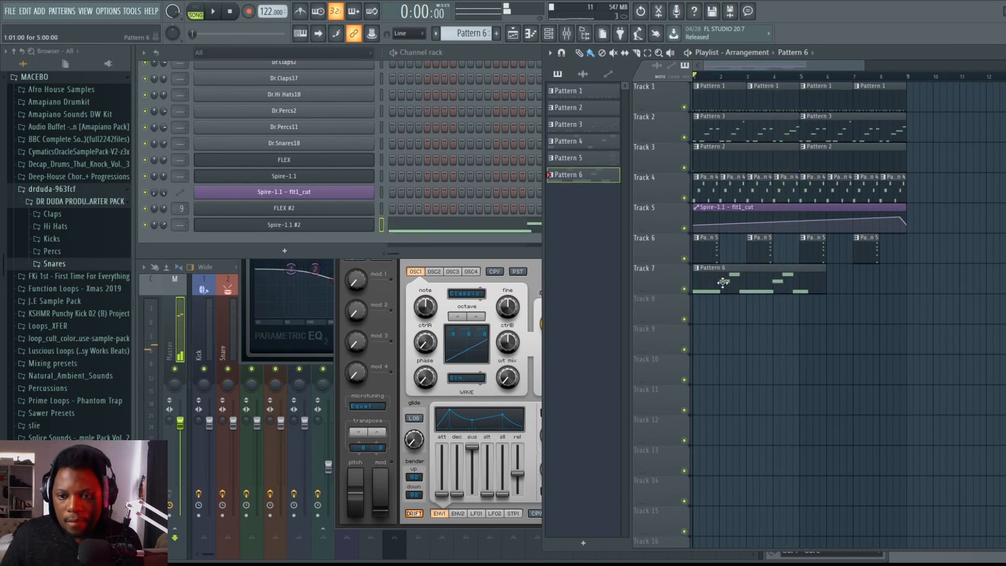
Step: Open the recorded Spire-1.1 #2 melody in the piano roll and quantize its notes
key(F7)
key(alt+q)
key(Return)
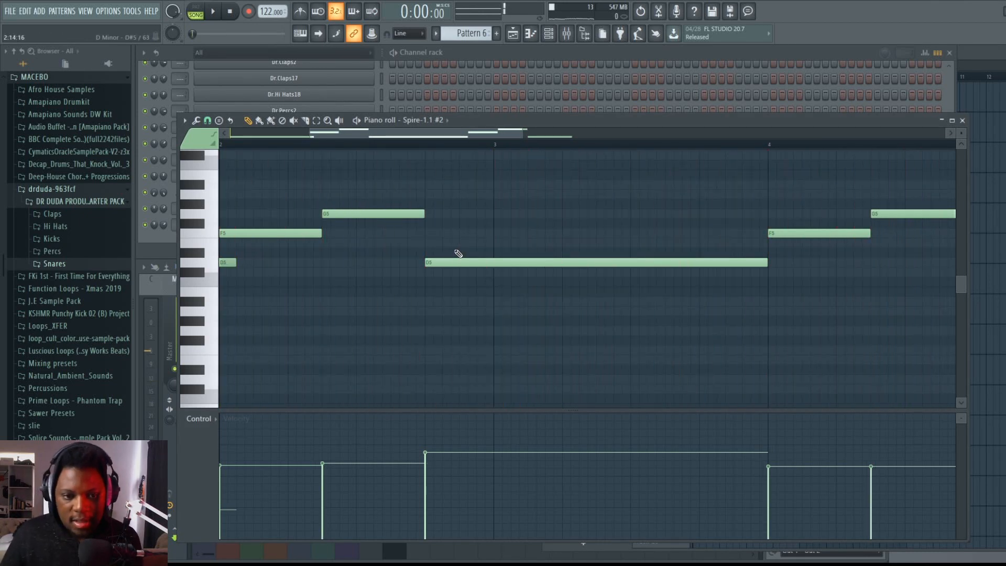
Step: Even out the velocities of all Spire-1.1 #2 melody notes at about 74% and play the song
mouse_move(233, 464)
mouse_down()
mouse_move(346, 449)
mouse_move(465, 451)
mouse_up()
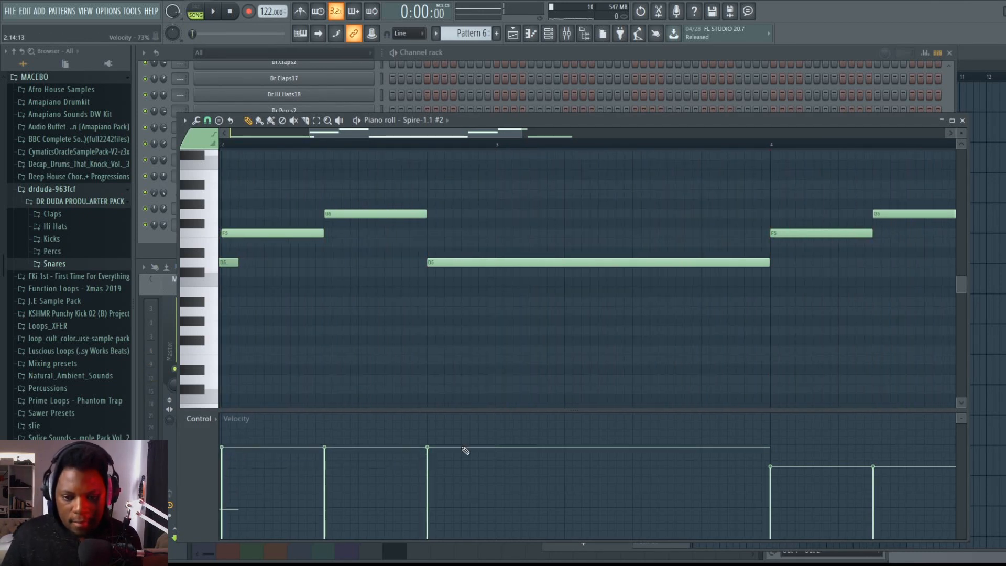
drag(338, 136, 93, 146)
scroll(262, 154, down, 4)
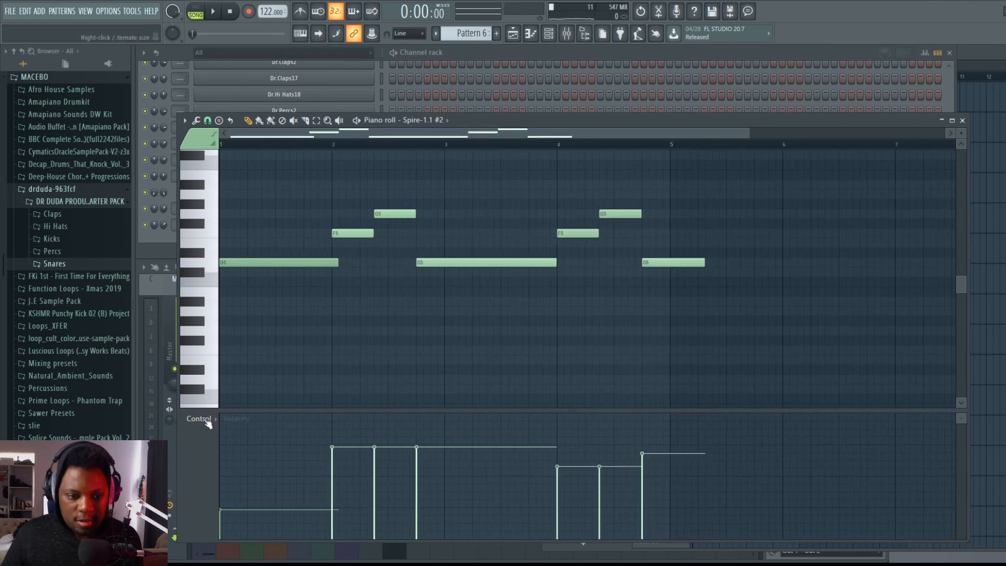
click(221, 444)
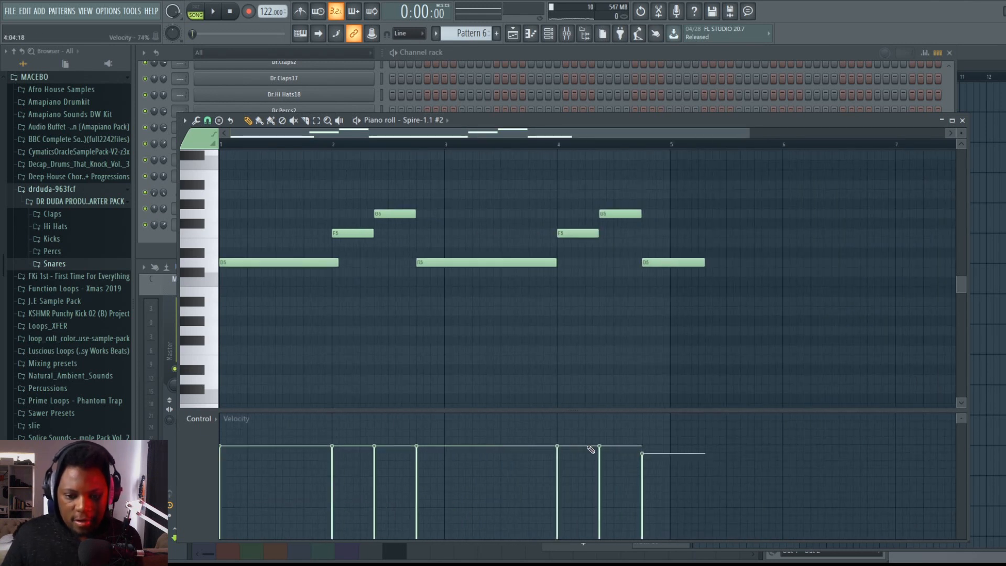
key(space)
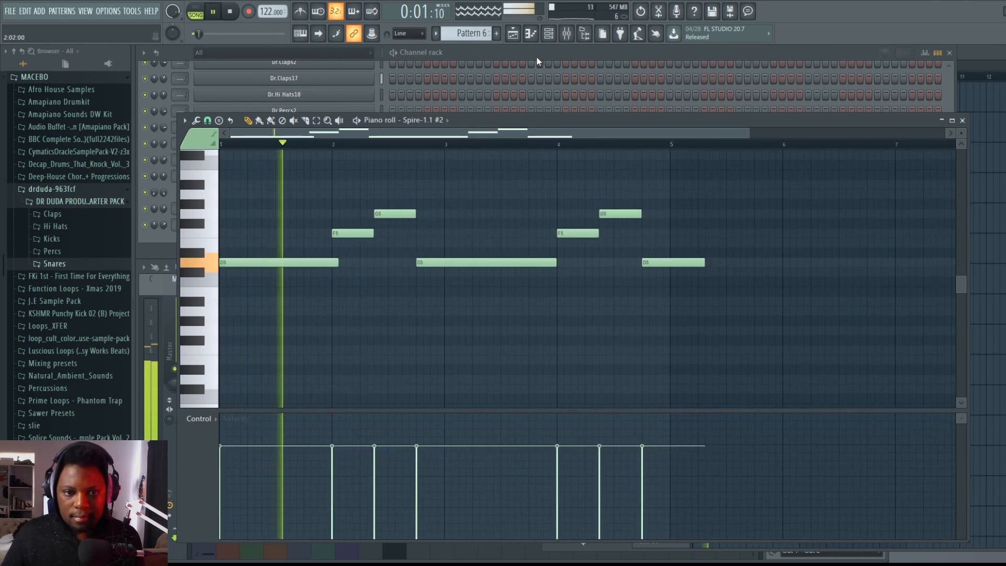
Step: Delete the melody's opening D5 note in bar 1 and shorten the other two D5 notes to end at bars 3 and 5
scroll(457, 240, up, 1)
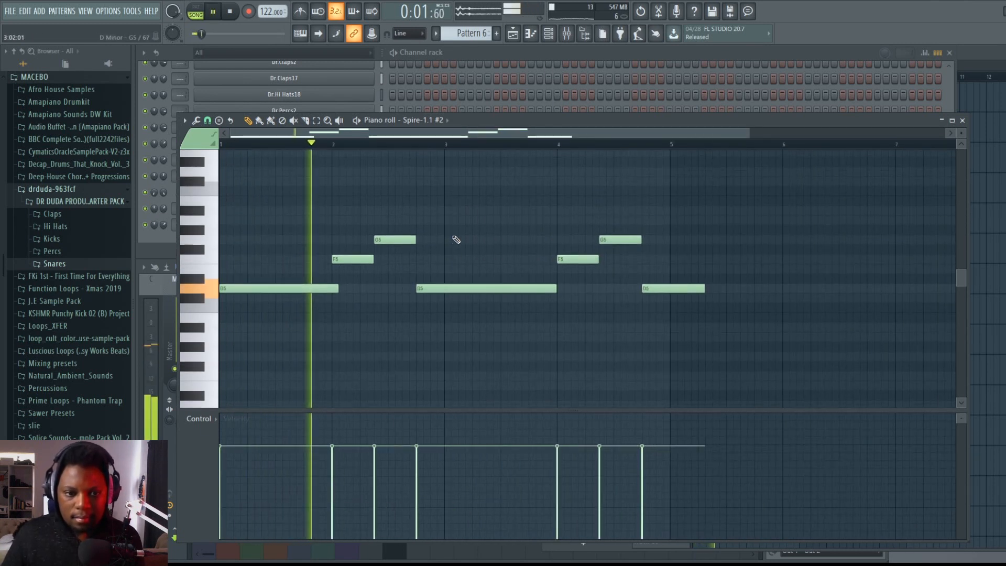
right_click(333, 291)
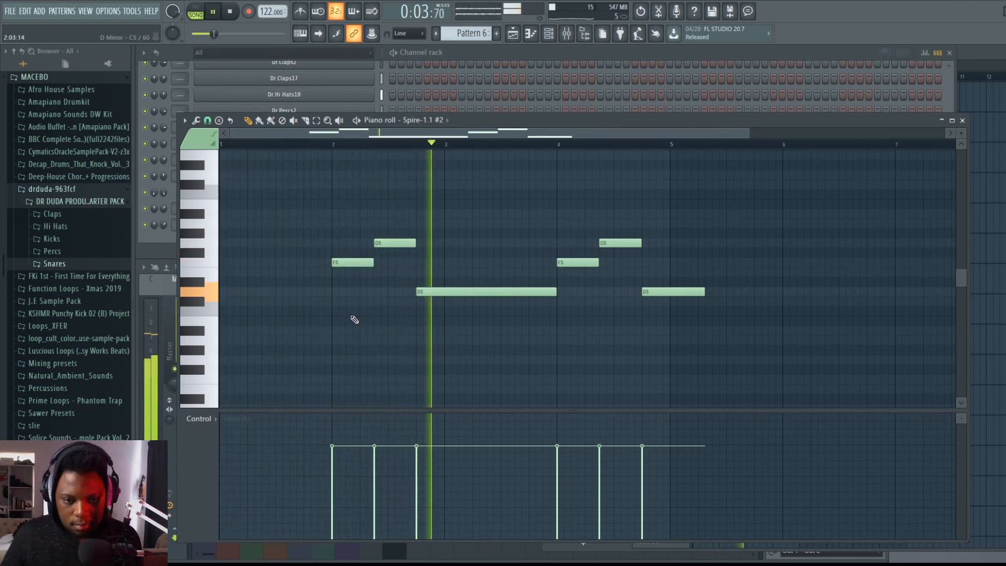
drag(557, 292, 472, 289)
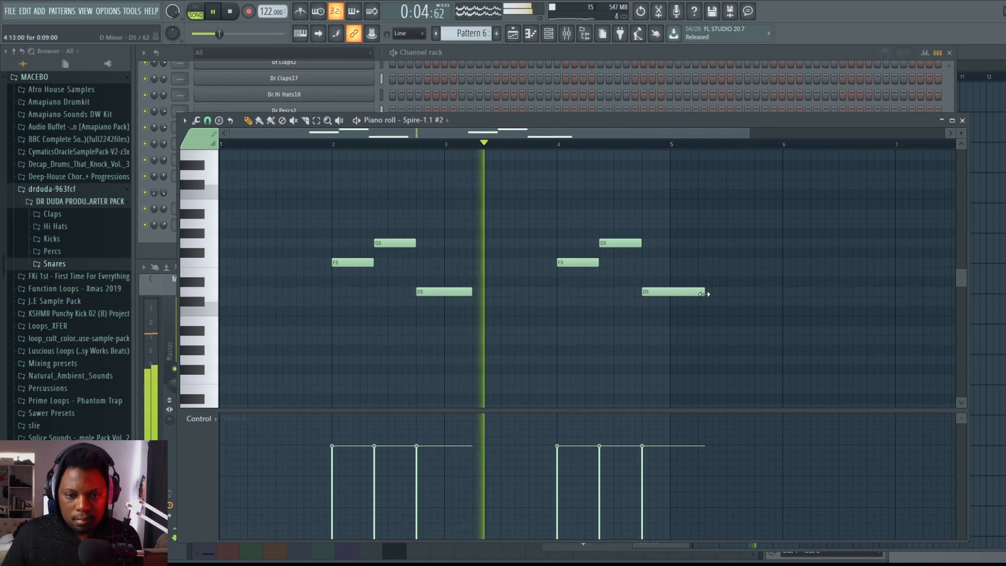
drag(472, 292, 444, 292)
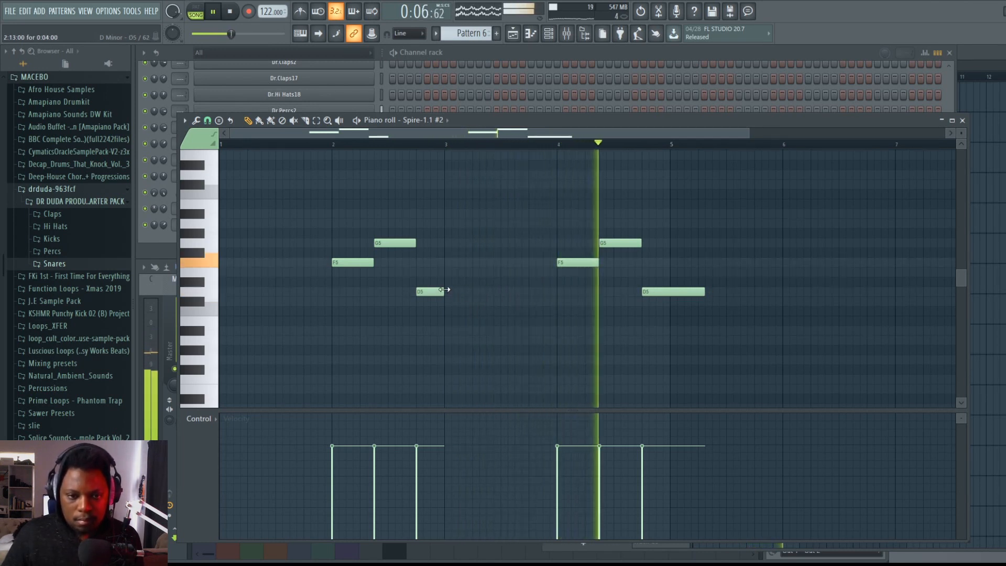
drag(705, 292, 670, 291)
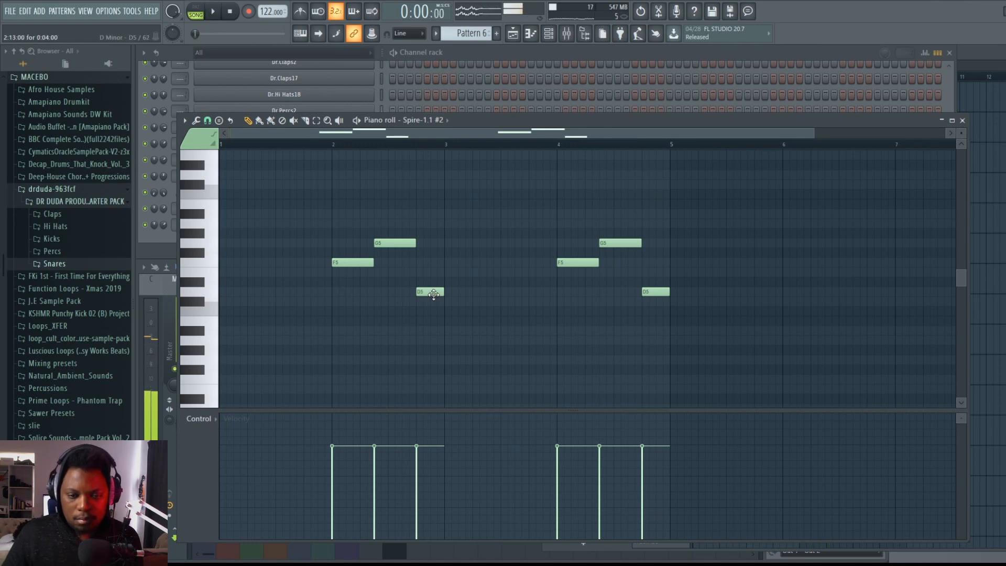
key(space)
Step: Place a second Pattern 6 clip on Track 7 at bar 5 and lower the Spire-1.1 #2 channel volume to about 54%
key(F5)
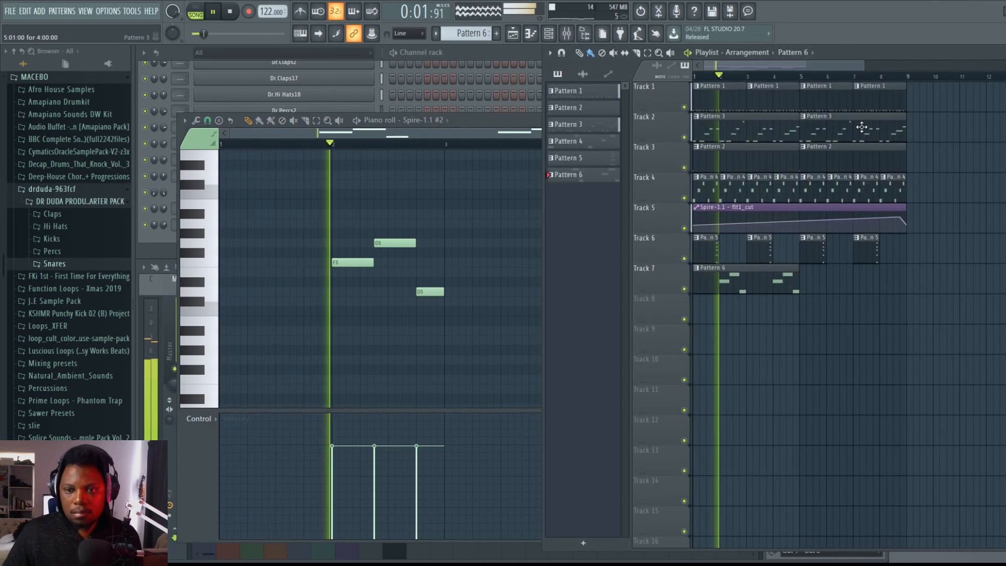
click(806, 286)
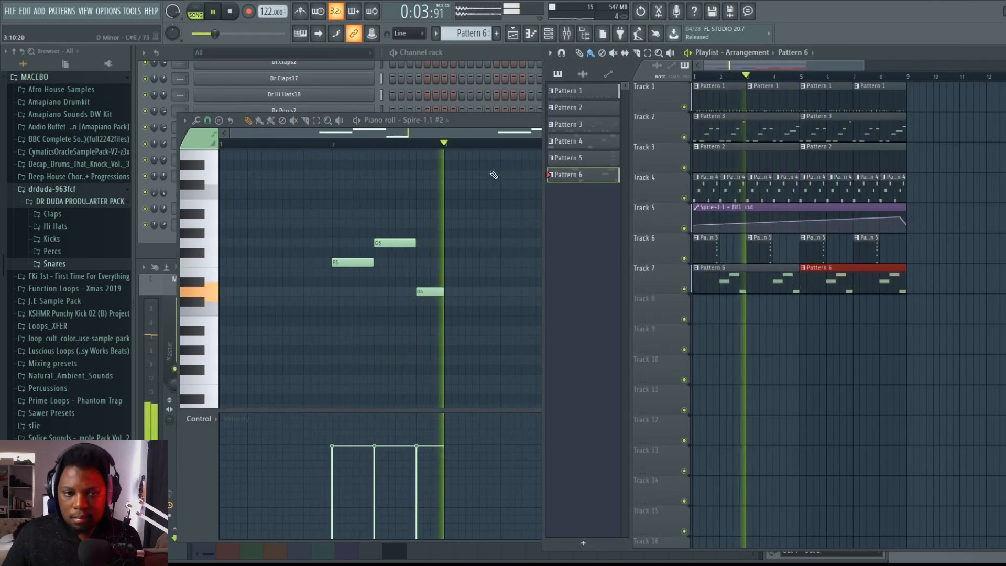
click(484, 53)
drag(164, 225, 163, 246)
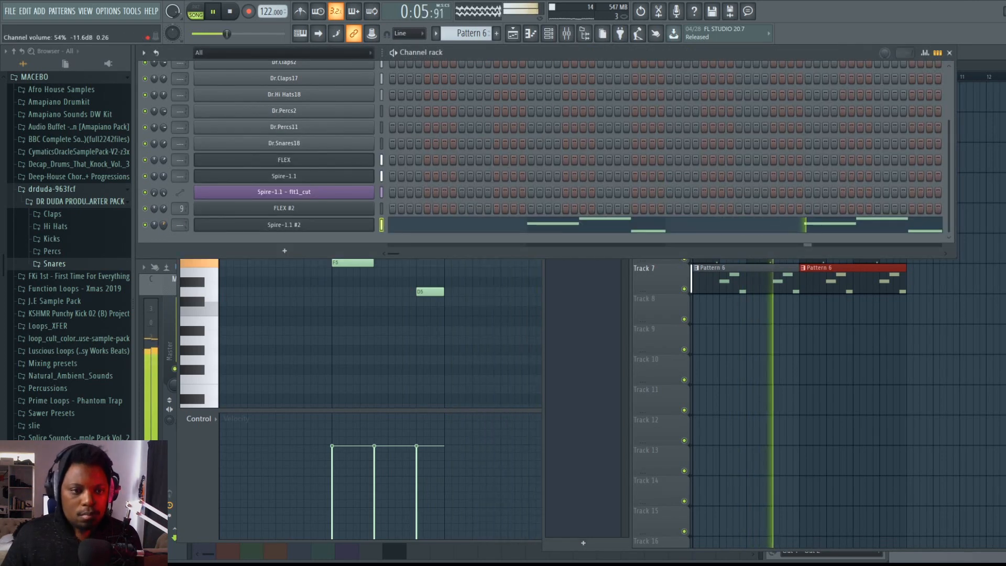
click(988, 61)
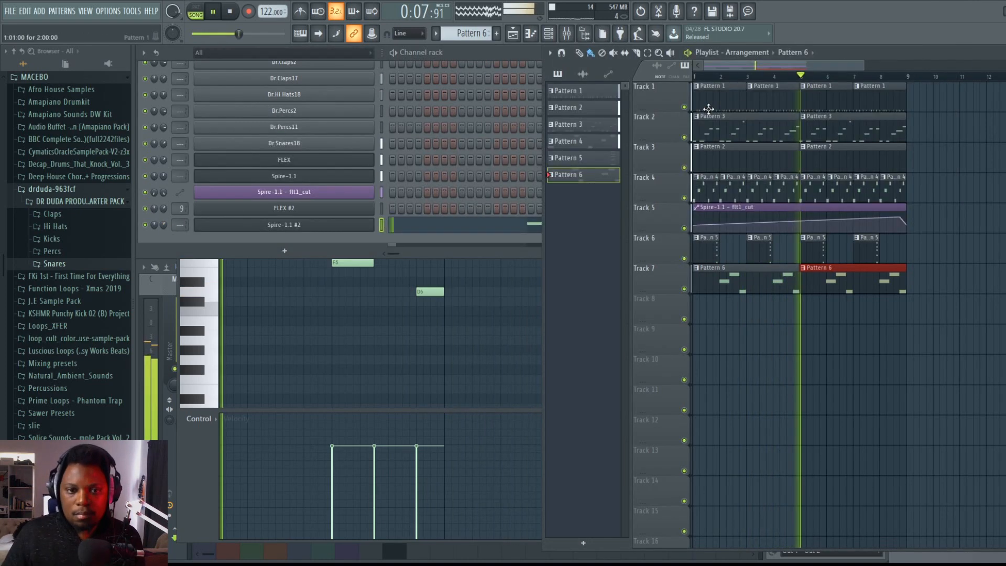
Step: Create a new empty pattern, open the Dr Duda pack's Percs sample folder and stop playback
key(F4)
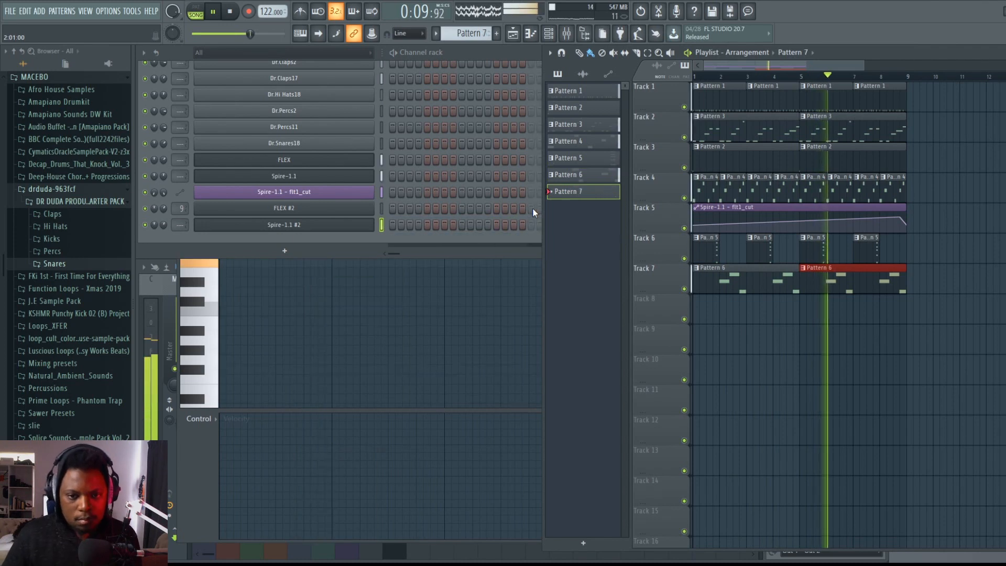
click(287, 249)
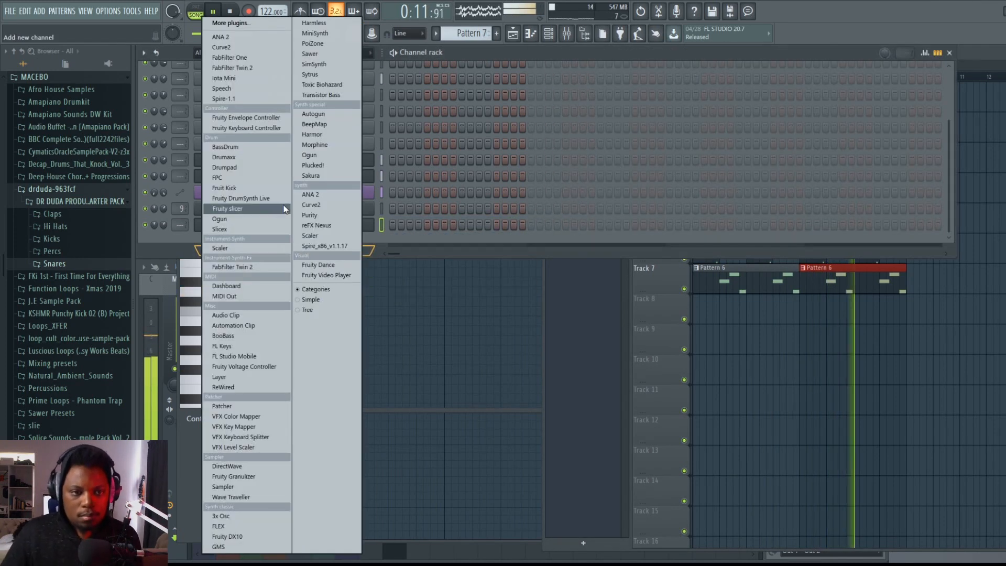
click(58, 252)
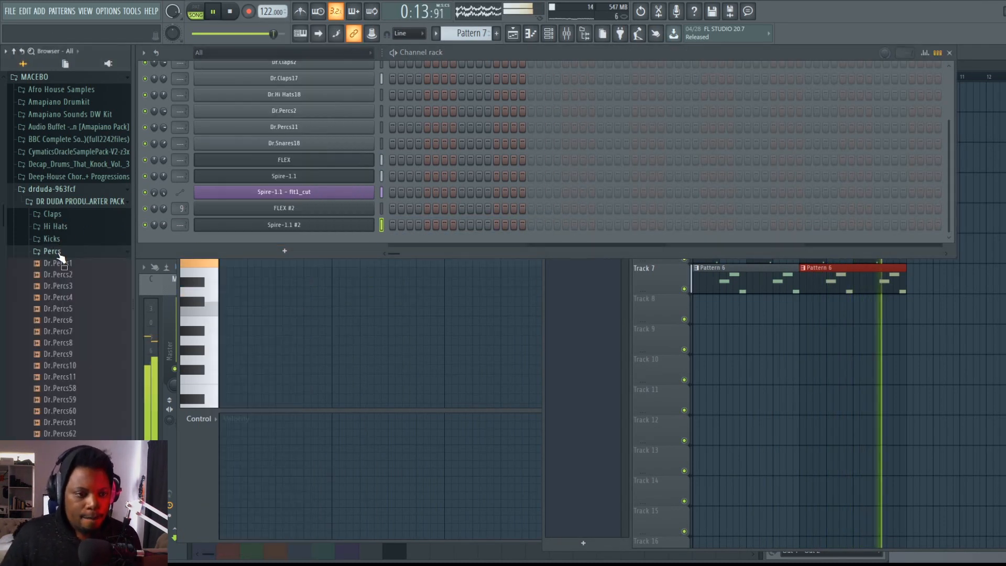
key(space)
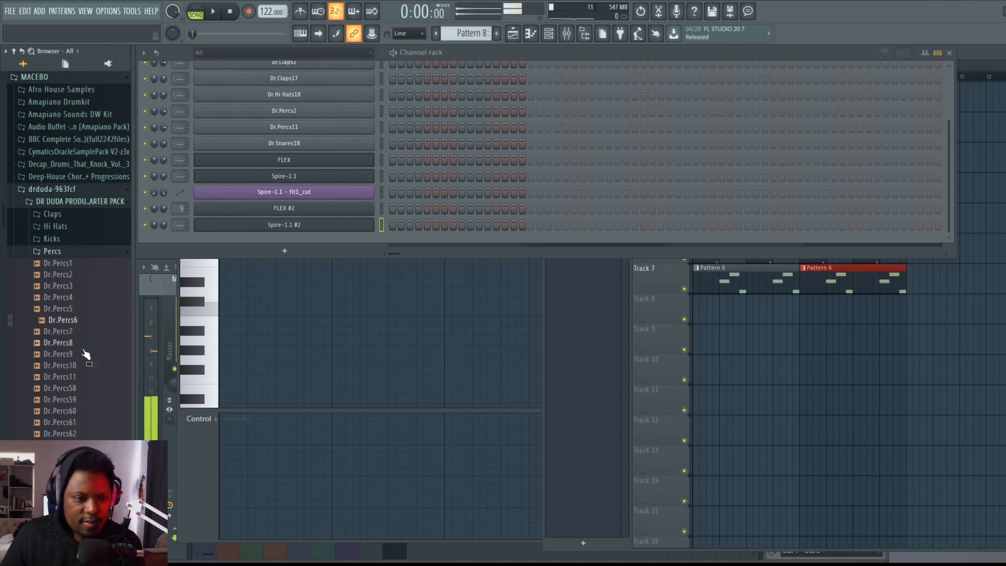
Step: Audition percussion samples throughout the Percs folder, including Dr.Percs61 and Dr.Percs4
click(82, 377)
click(78, 445)
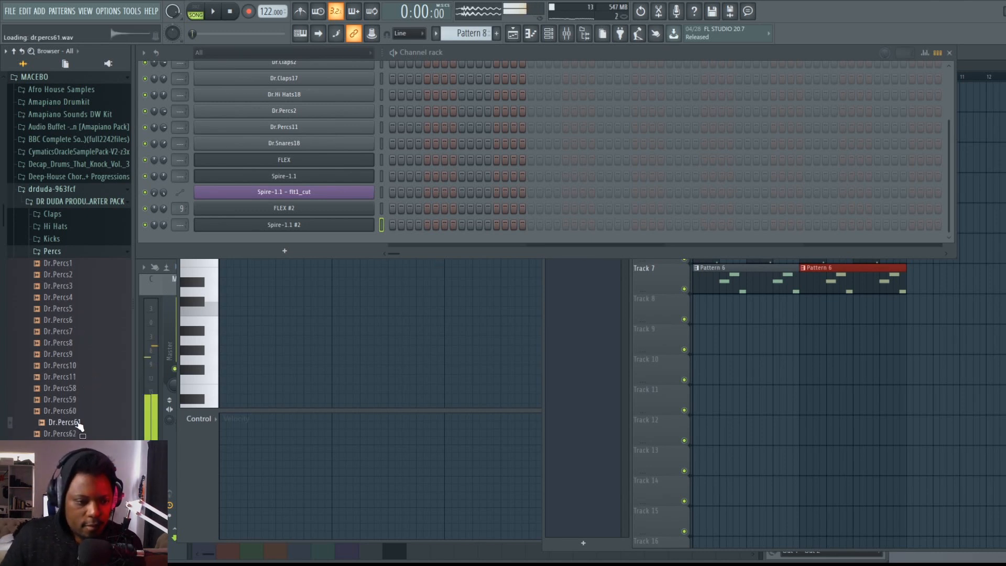
click(78, 446)
click(72, 322)
click(78, 297)
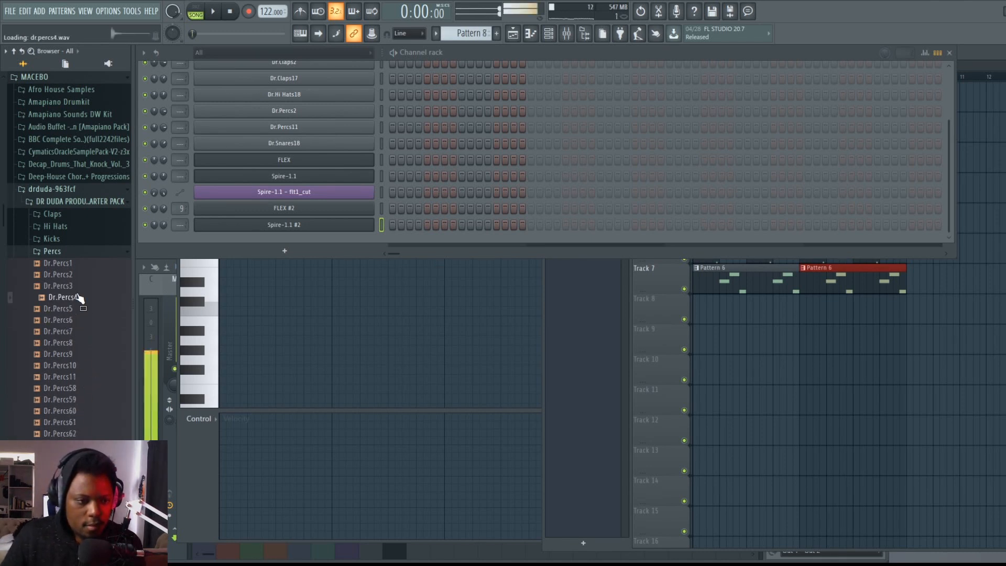
click(75, 287)
click(72, 264)
click(75, 256)
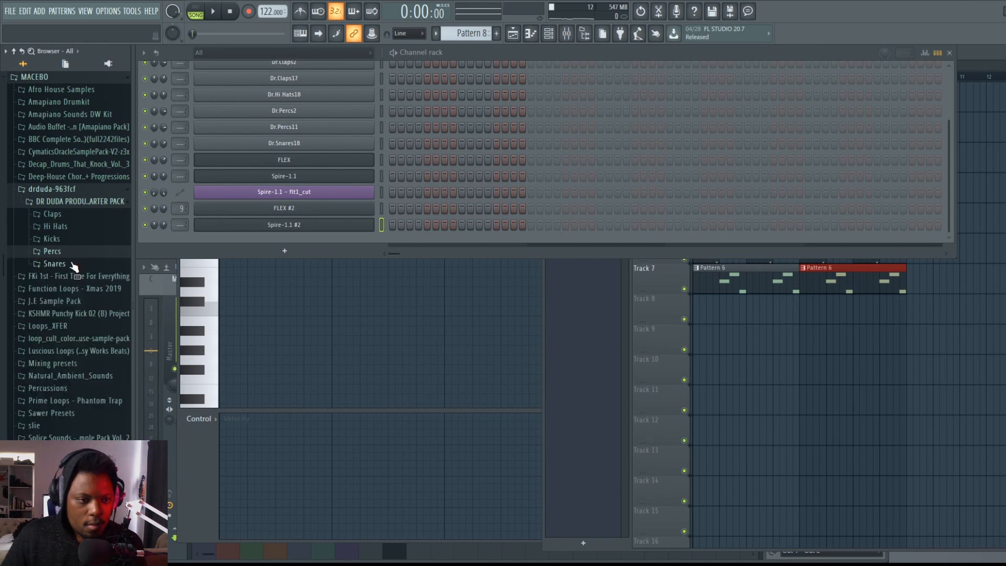
Step: Load Dr.Percs1 as a new channel and program it in Pattern 8 on steps 3, 4, 7, 8, 11, 12, 15 and 16
click(68, 255)
drag(293, 241, 382, 235)
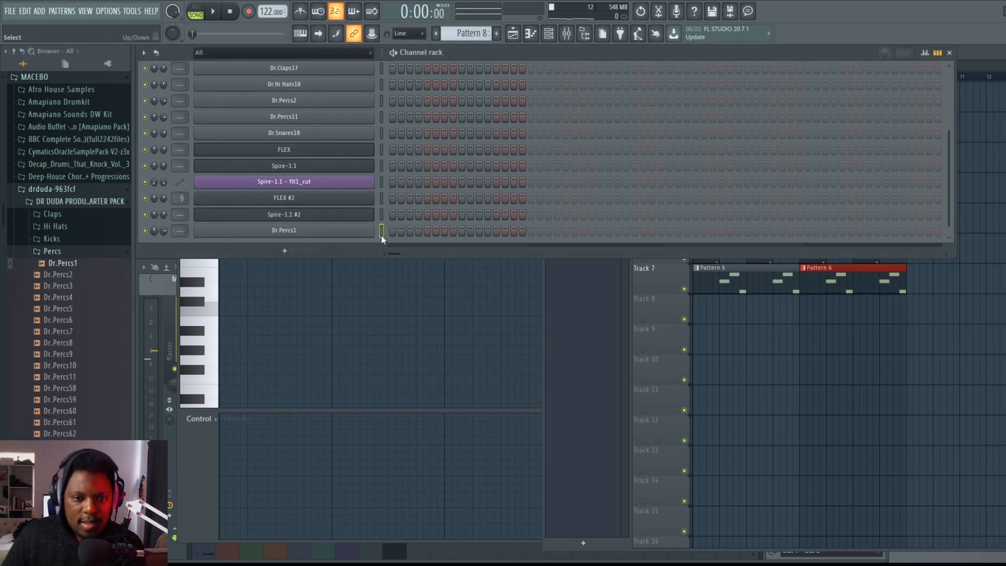
click(410, 230)
click(418, 230)
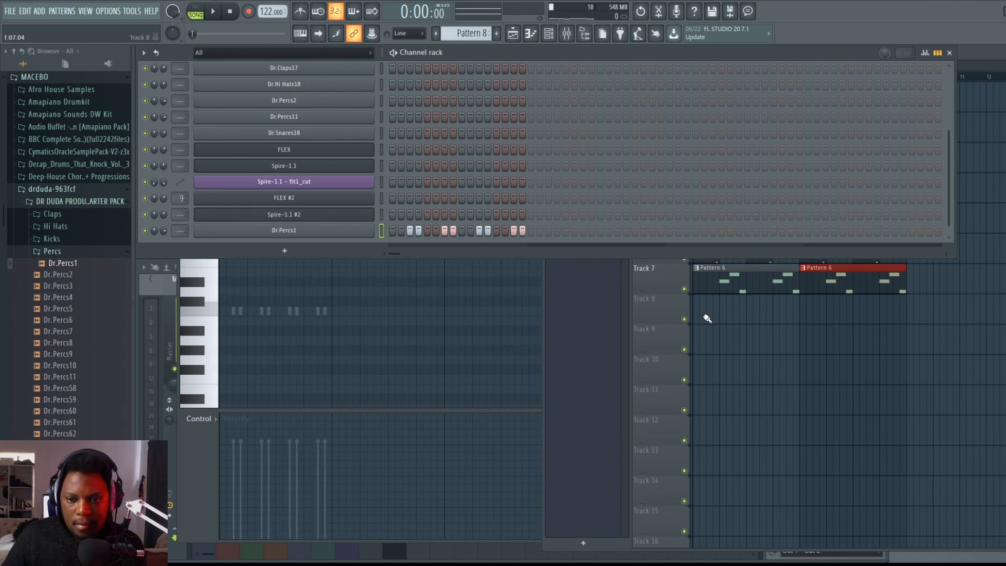
Step: Paint Pattern 8 clips across Track 8 from bar 1 through bar 8 and adjust the Dr.Percs1 volume during playback
drag(691, 310, 906, 301)
key(space)
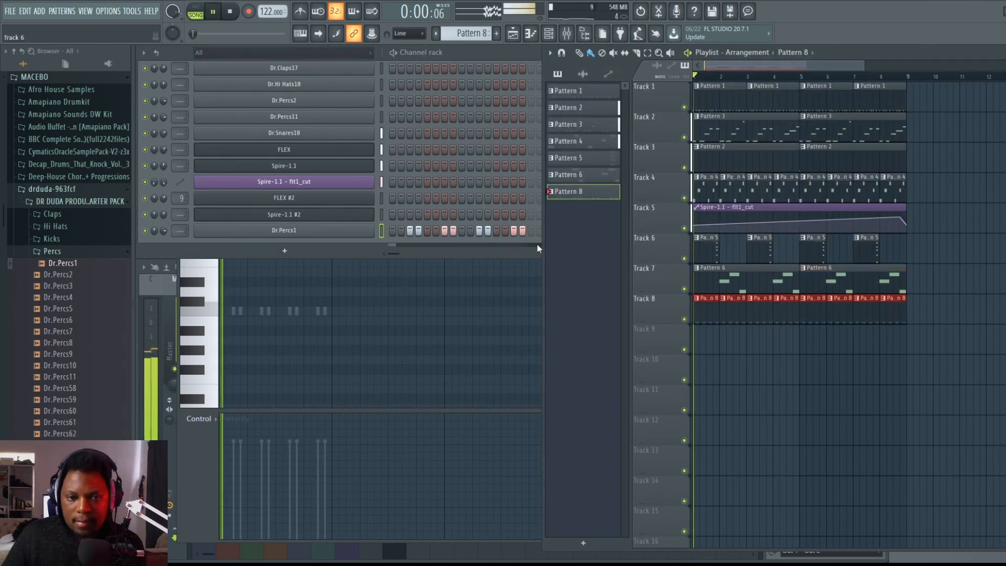
click(164, 232)
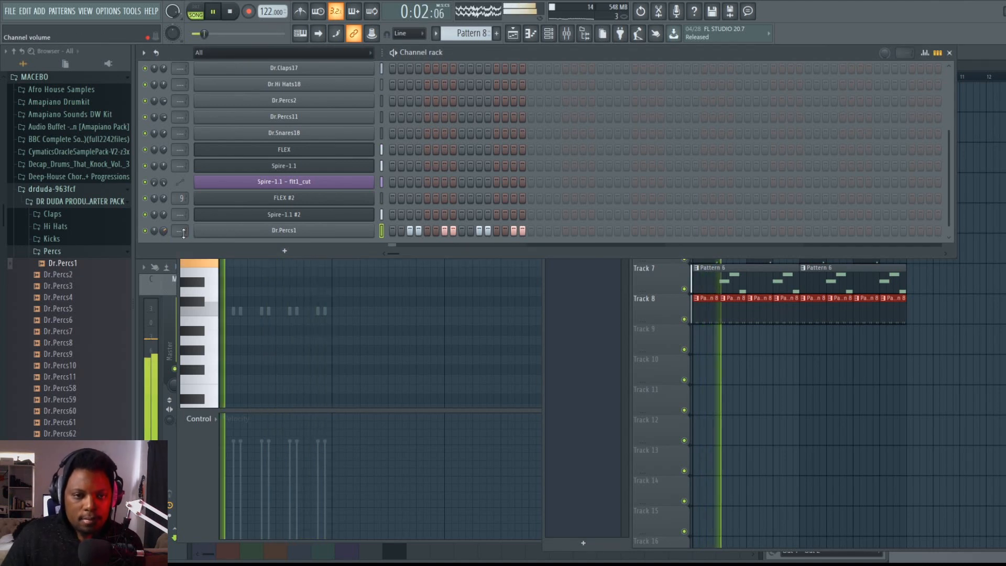
Step: Raise the channel rack's swing amount while the song plays
scroll(511, 136, up, 3)
drag(885, 57, 885, 43)
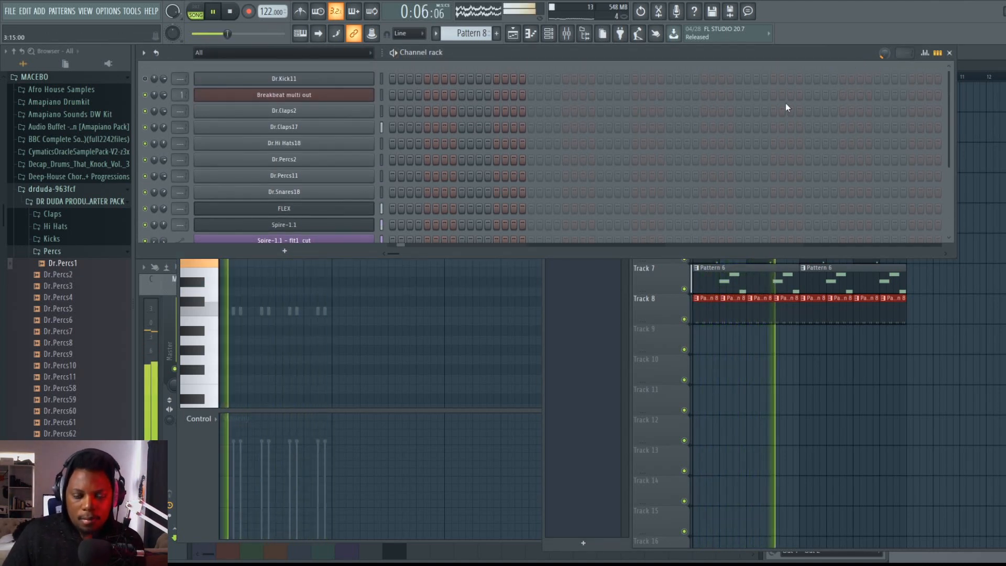
scroll(710, 140, down, 4)
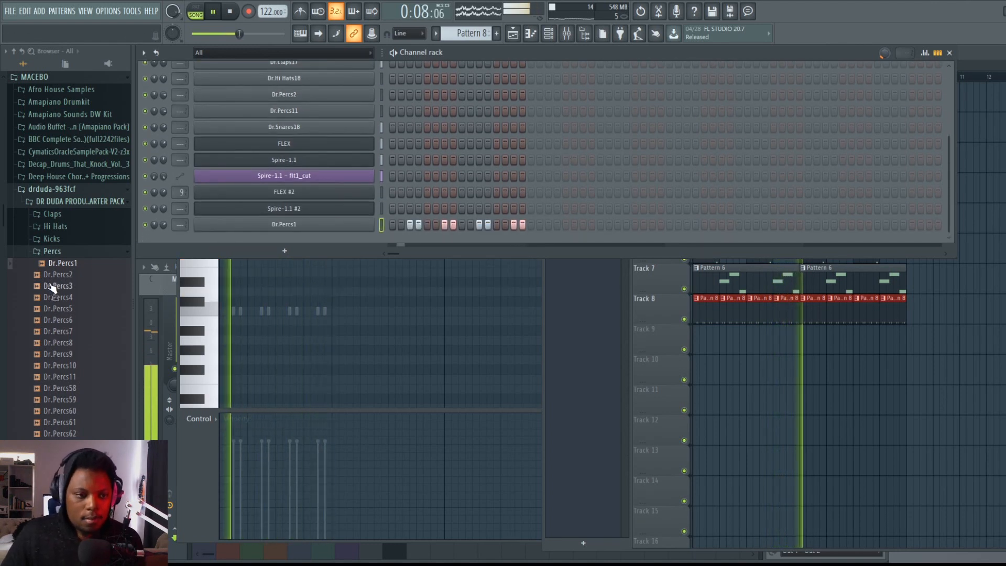
Step: Audition samples in the pack's Hi Hats folder, including Dr.Hi Hats20, with playback stopped
click(52, 251)
click(59, 227)
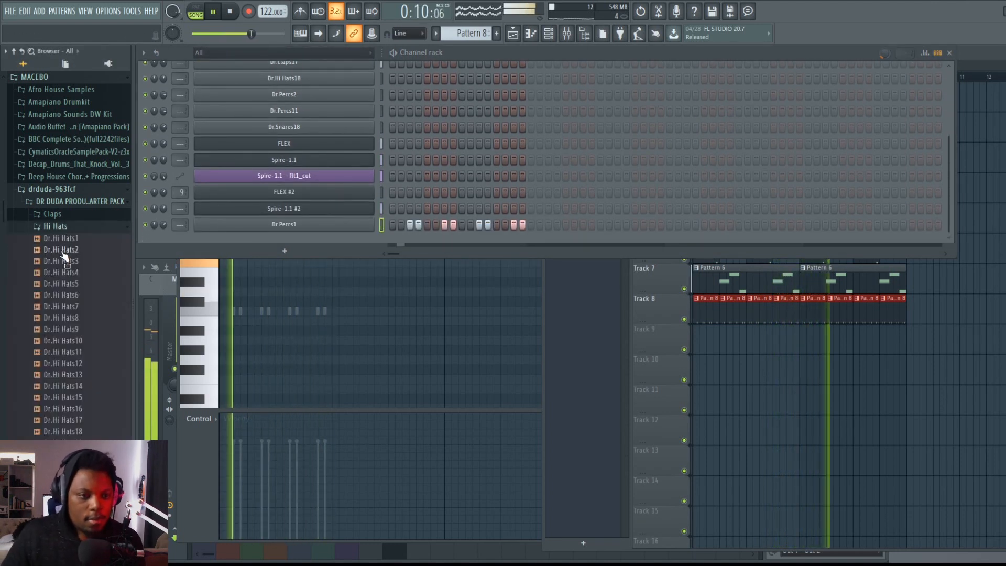
click(63, 260)
scroll(65, 304, down, 6)
key(space)
click(79, 217)
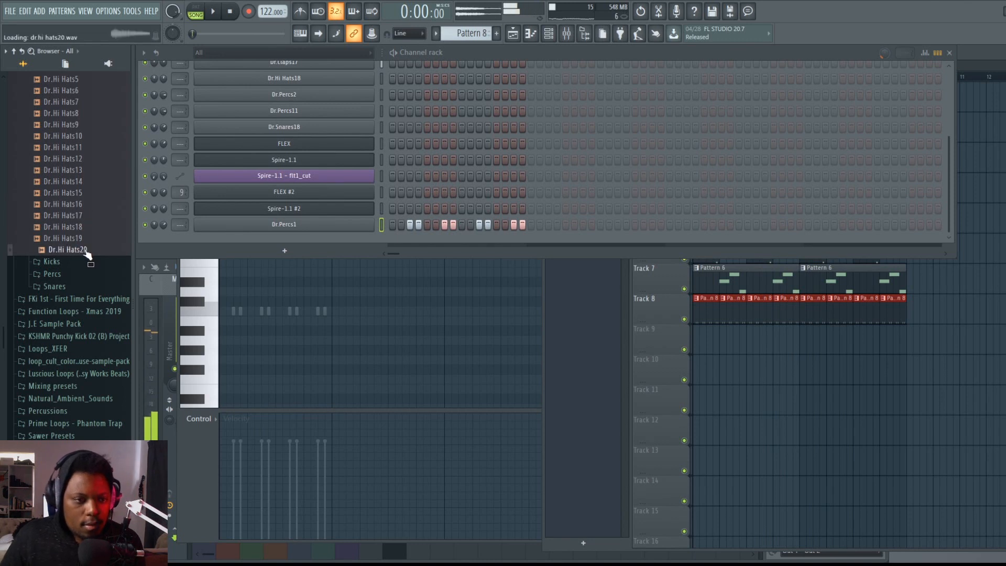
scroll(75, 251, up, 4)
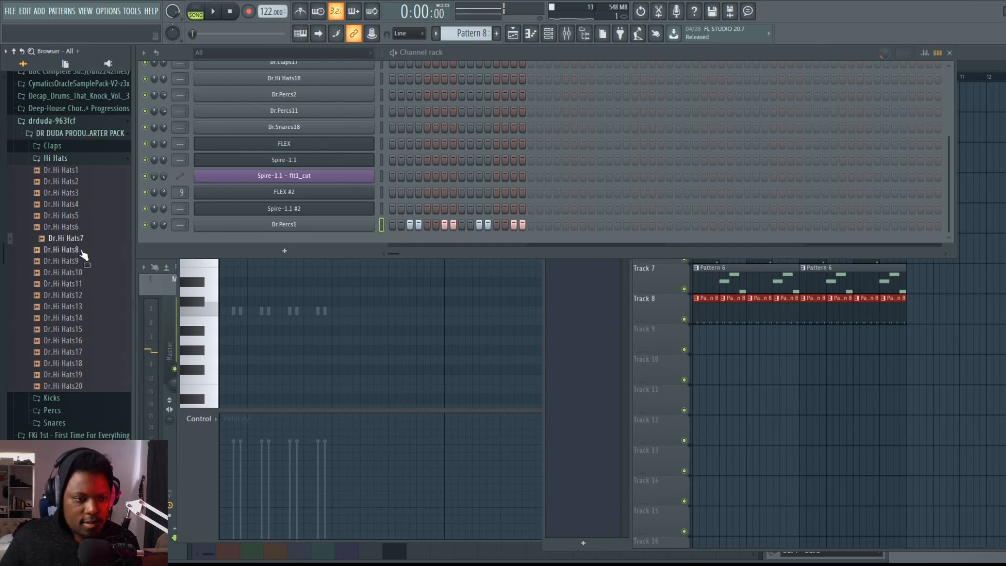
Step: Load Dr.Hi Hats7 as a new channel, create Pattern 9 and paint its clips across Track 9 from bar 1 through bar 8
drag(84, 244, 328, 241)
key(space)
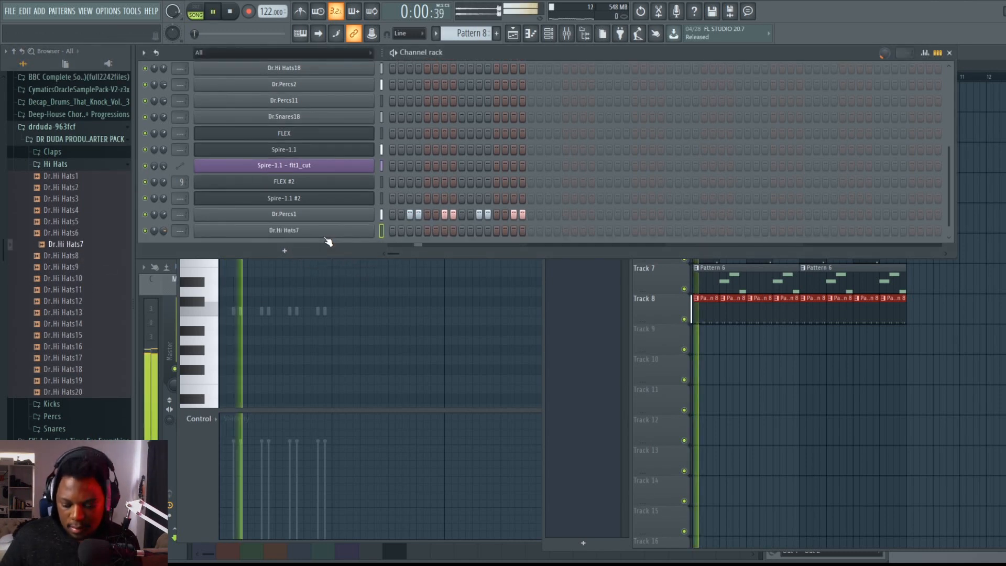
key(KP_Add)
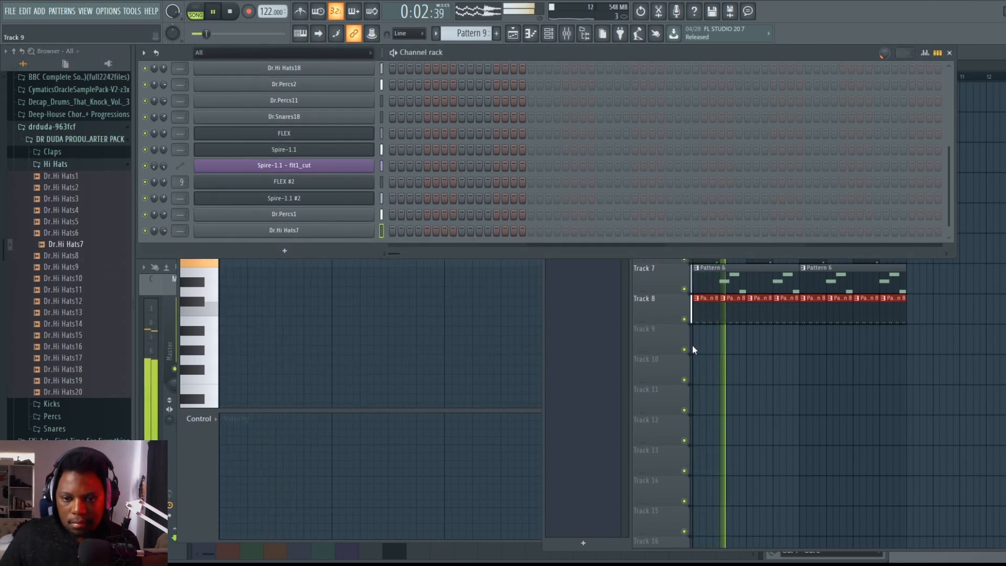
drag(699, 344, 861, 344)
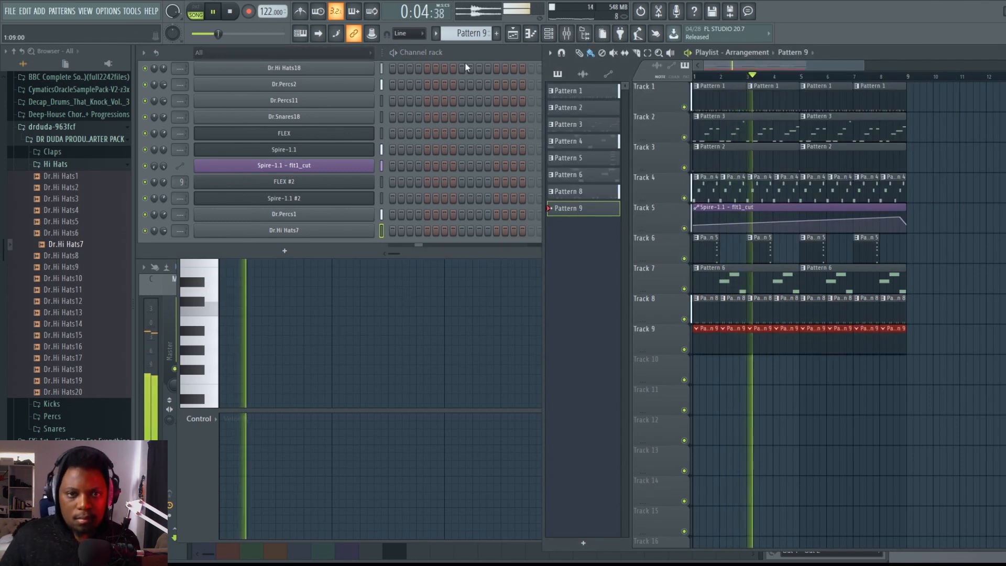
Step: Program Dr.Hi Hats7 hits on steps 4, 7 and 15 of Pattern 9 and play the song
click(455, 166)
click(444, 232)
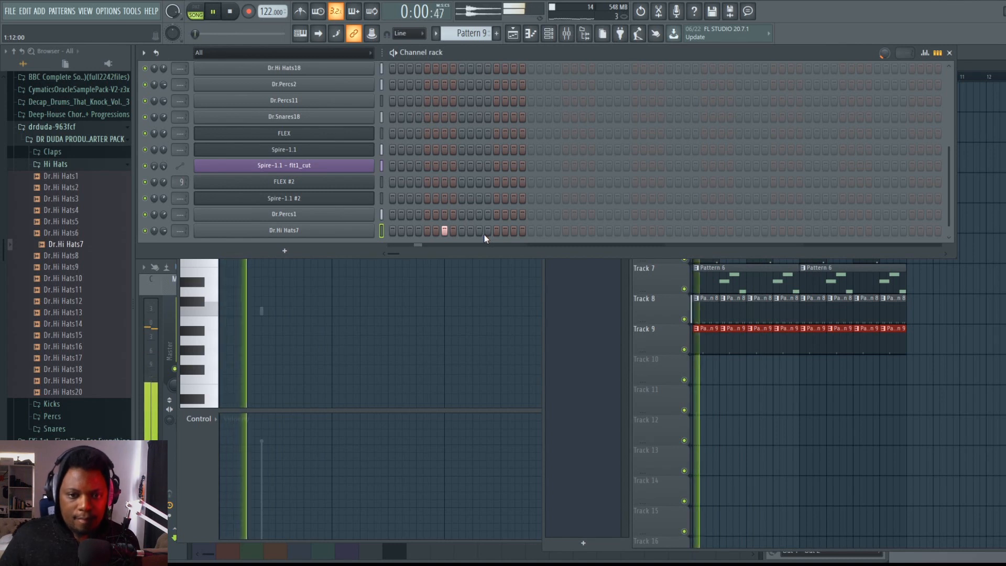
click(513, 231)
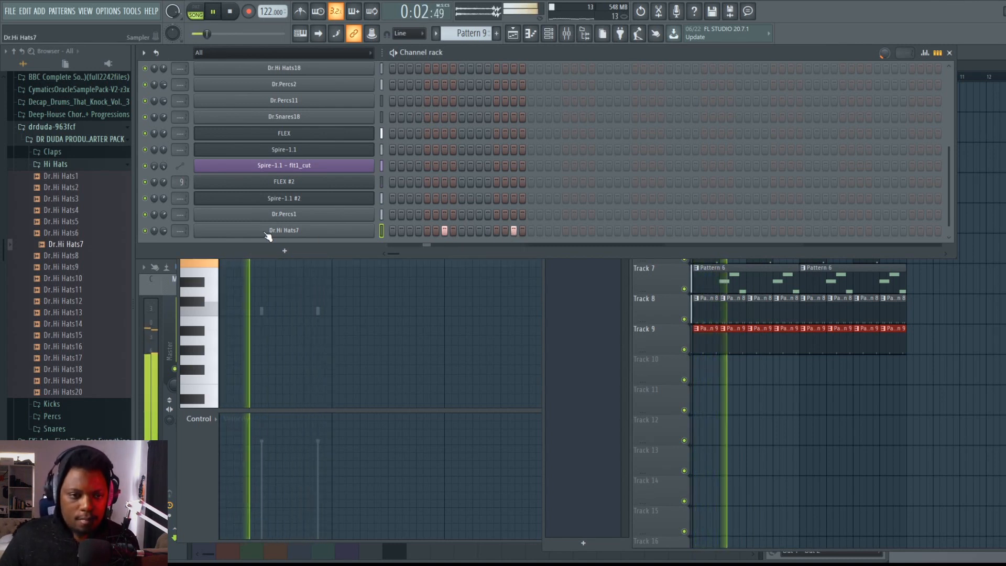
key(space)
click(418, 231)
key(space)
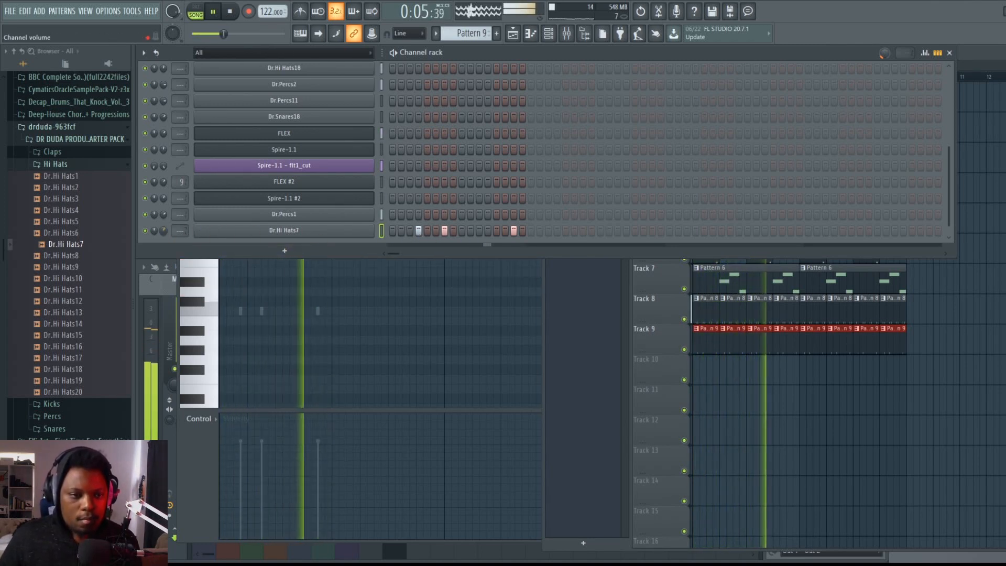
Step: Audition samples in the pack's Claps folder and load Dr.Claps4 as a new channel below Dr.Hi Hats7
click(53, 152)
click(63, 197)
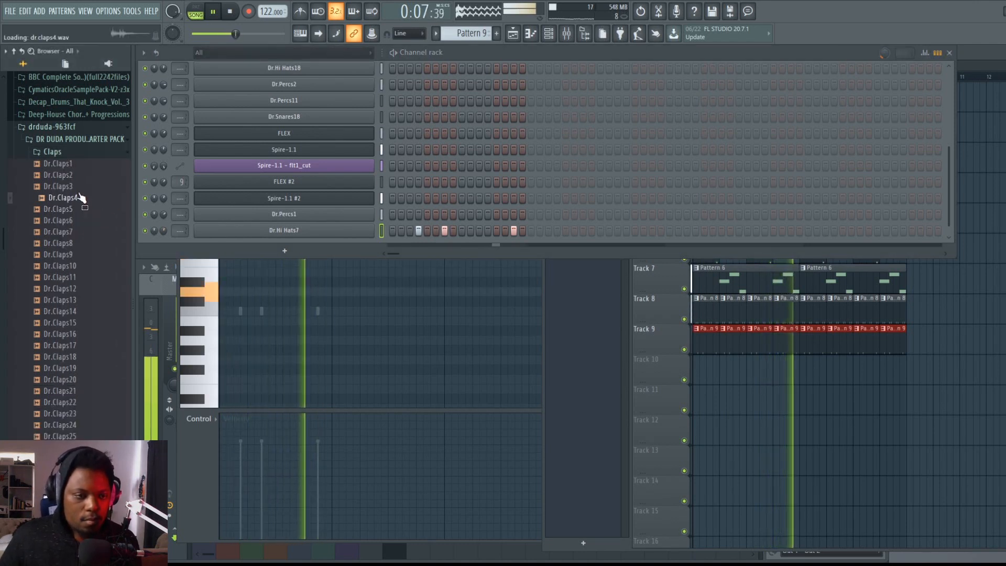
click(77, 177)
click(74, 166)
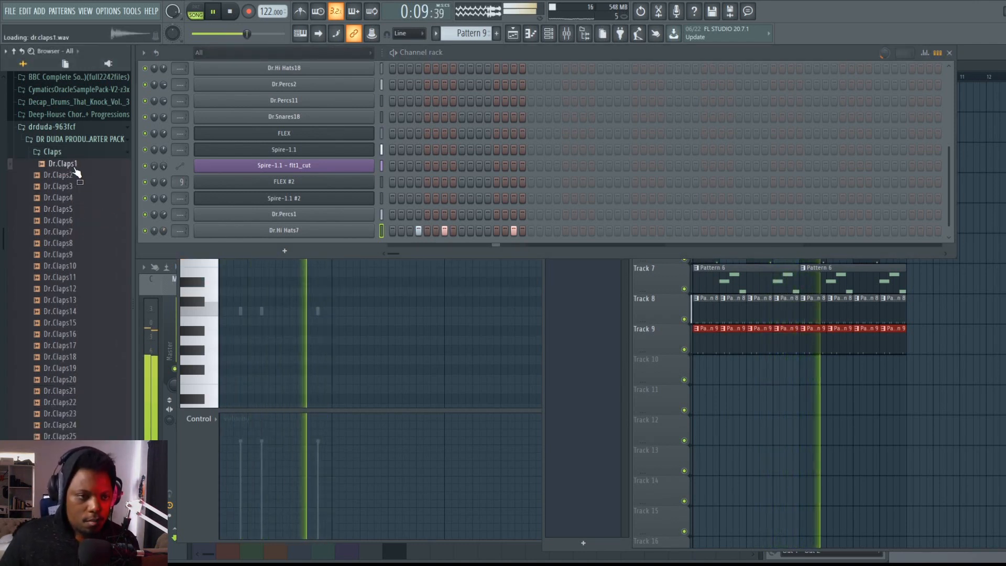
drag(79, 198, 266, 242)
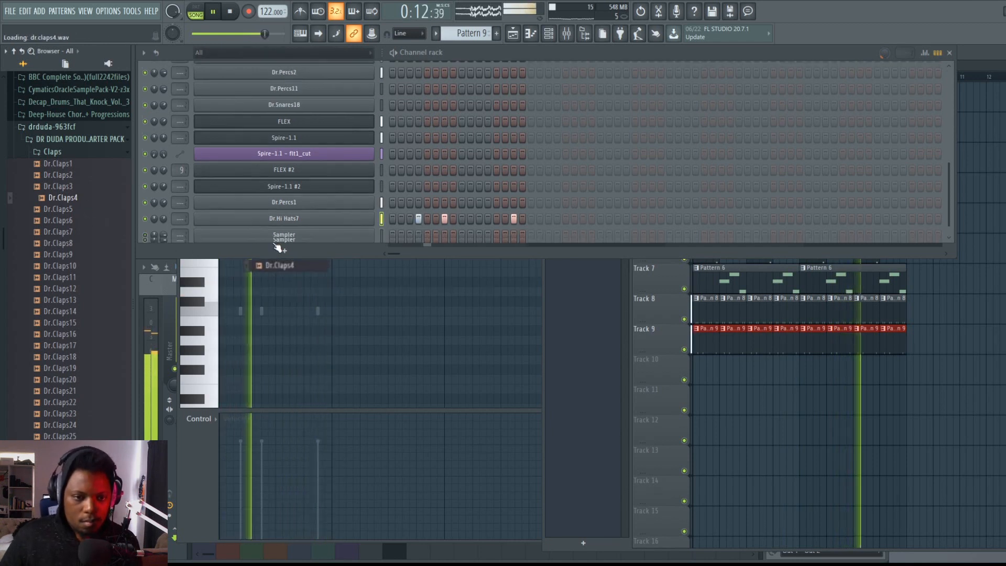
Step: Program Dr.Claps4 hits on steps 9, 12 and 15 of Pattern 9 and lower its channel volume to about 70%
click(462, 231)
click(487, 231)
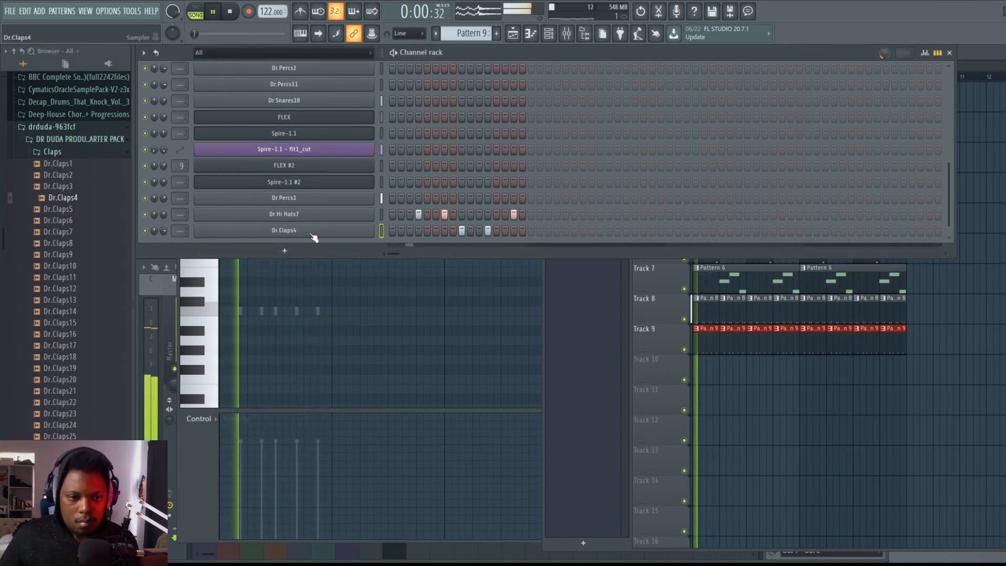
drag(163, 231, 163, 234)
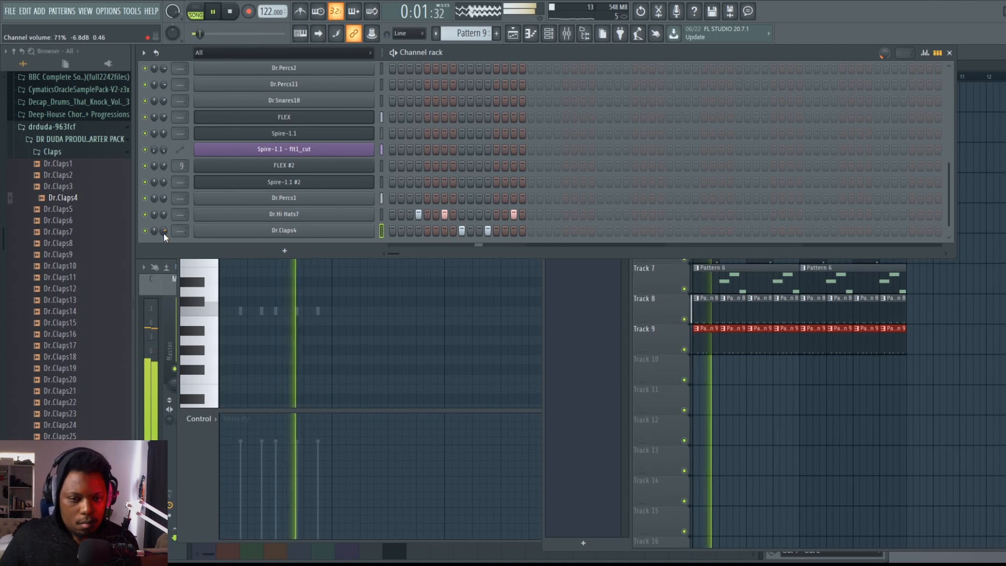
click(488, 231)
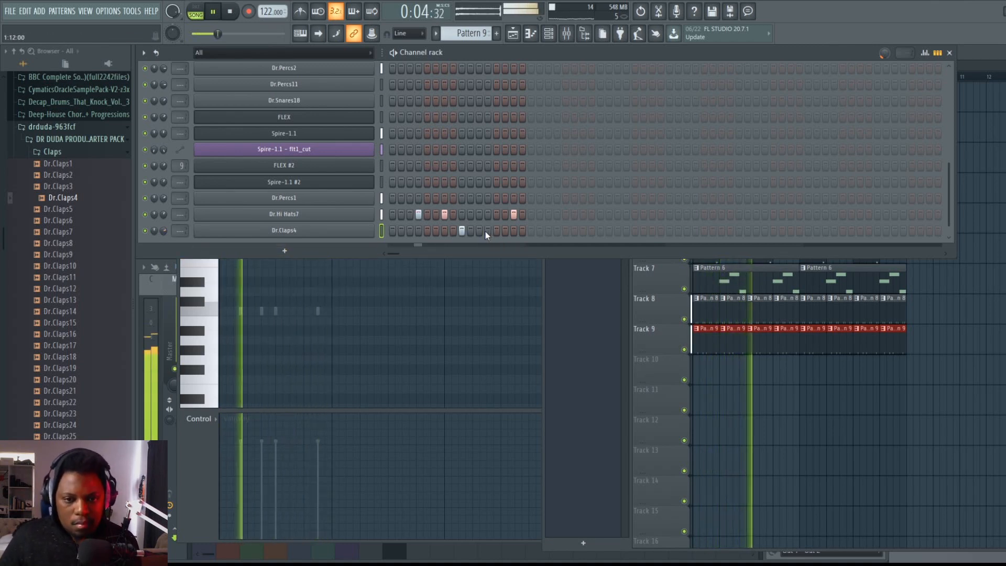
click(479, 230)
click(479, 230)
click(488, 230)
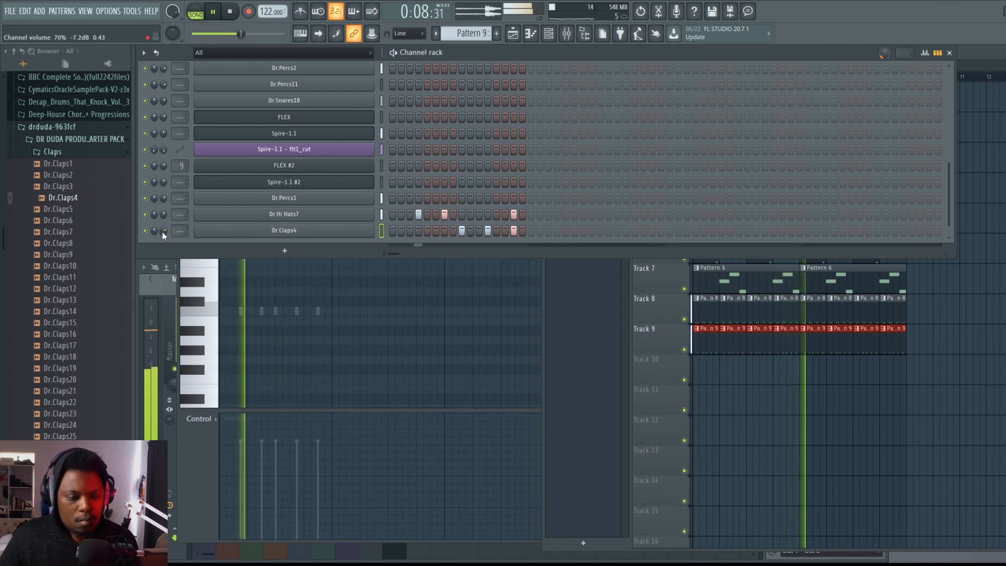
Step: Collapse the Claps folder and the DR DUDA pack folder in the sample browser, with the playlist brought forward
scroll(461, 147, up, 5)
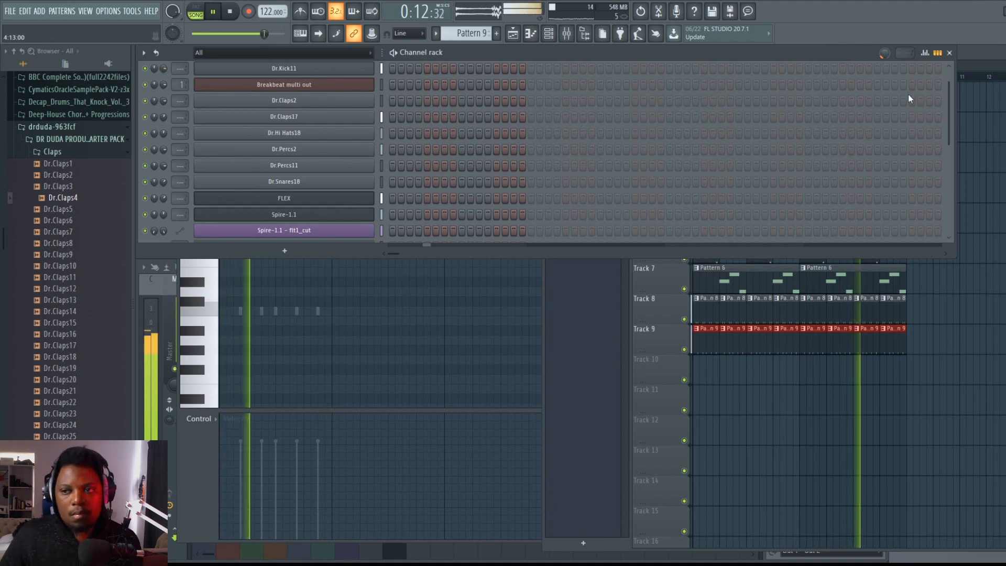
scroll(505, 157, down, 5)
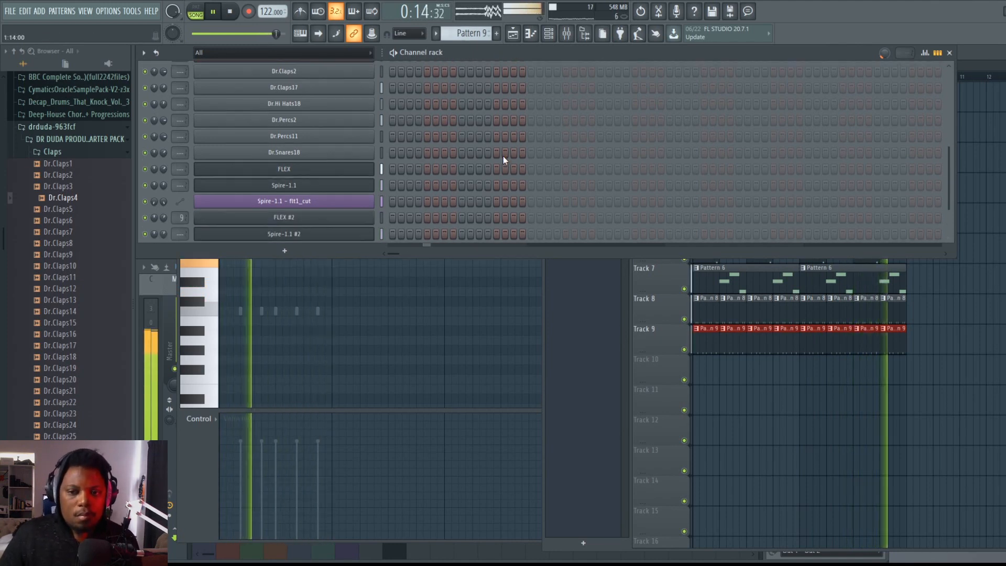
click(985, 52)
click(75, 152)
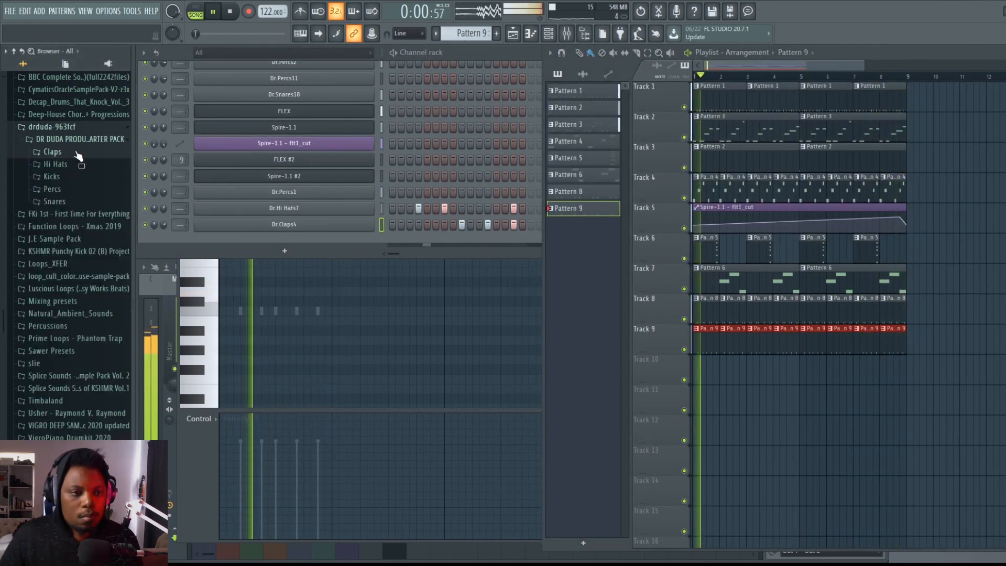
click(79, 139)
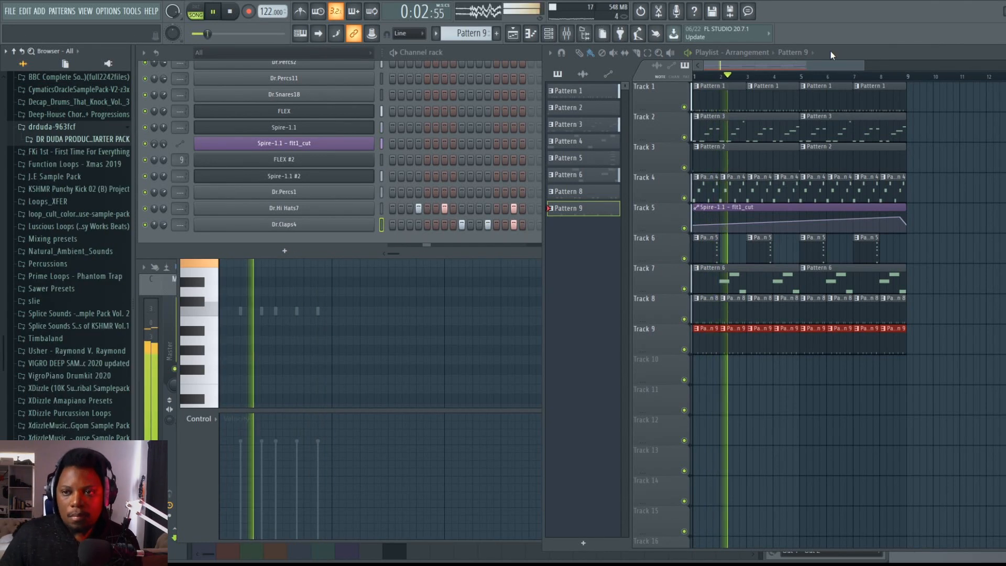
scroll(787, 70, up, 2)
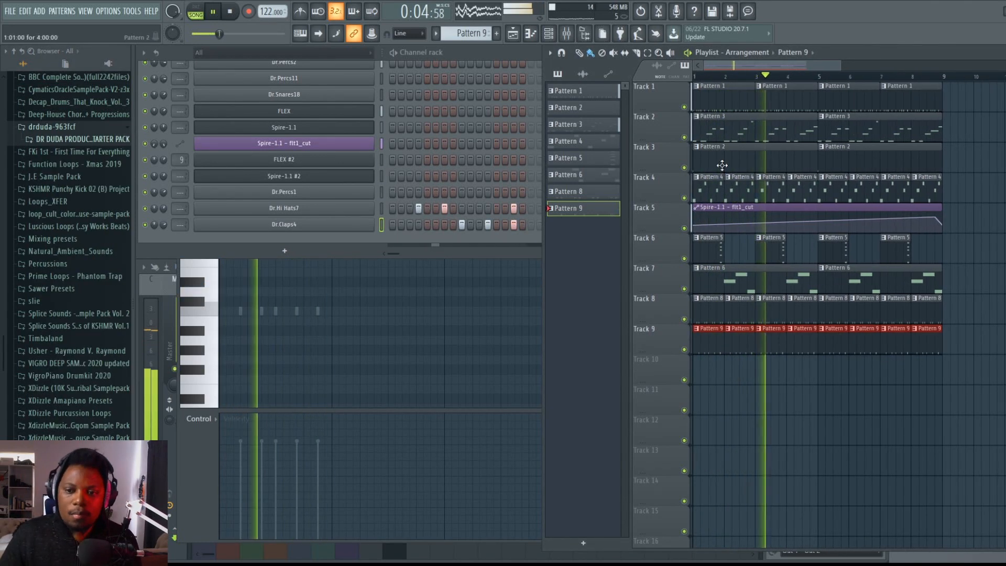
Step: Add reFX Nexus as a new channel for Pattern 10 and load the CL Soft Orchester preset from the Classical category
click(324, 253)
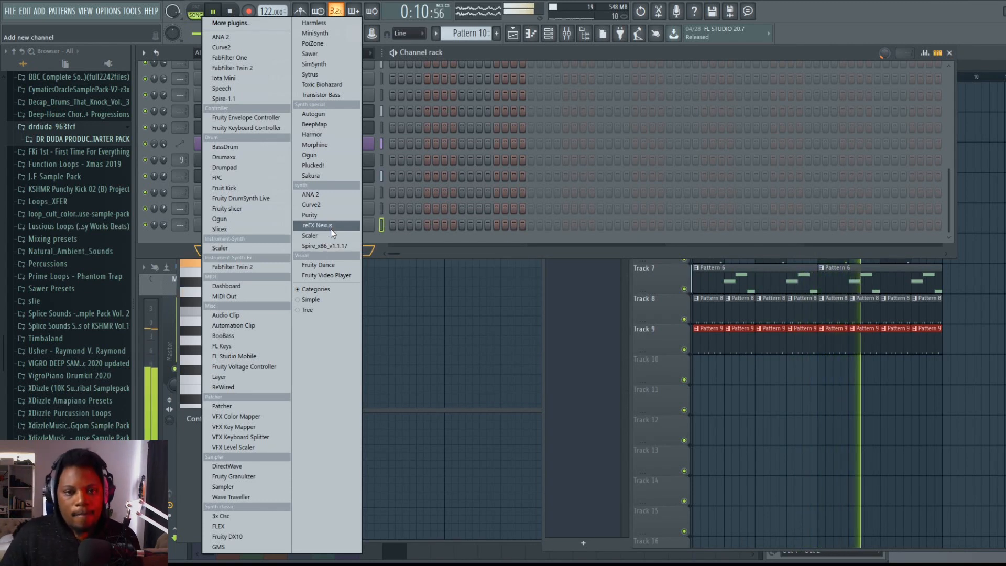
click(331, 228)
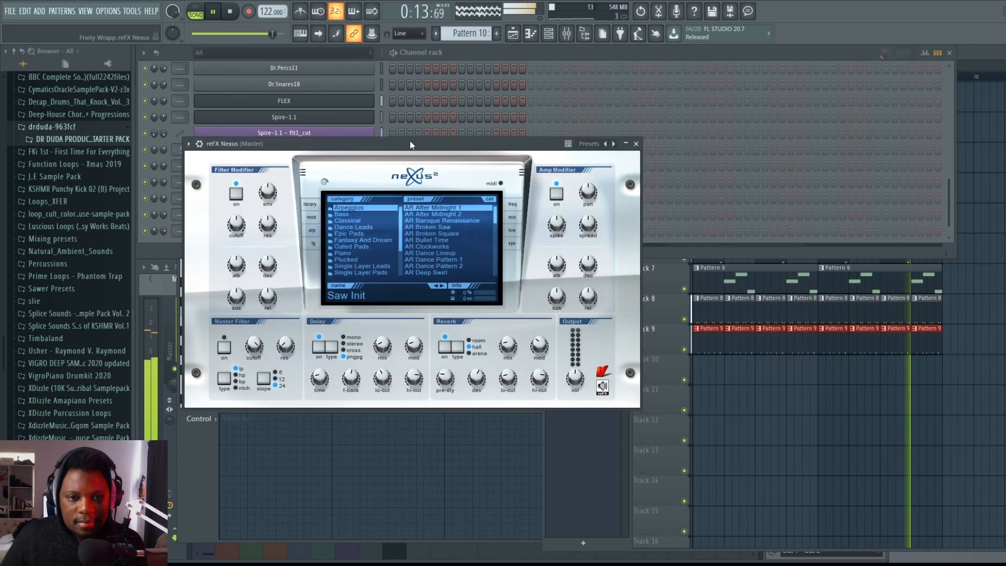
click(360, 220)
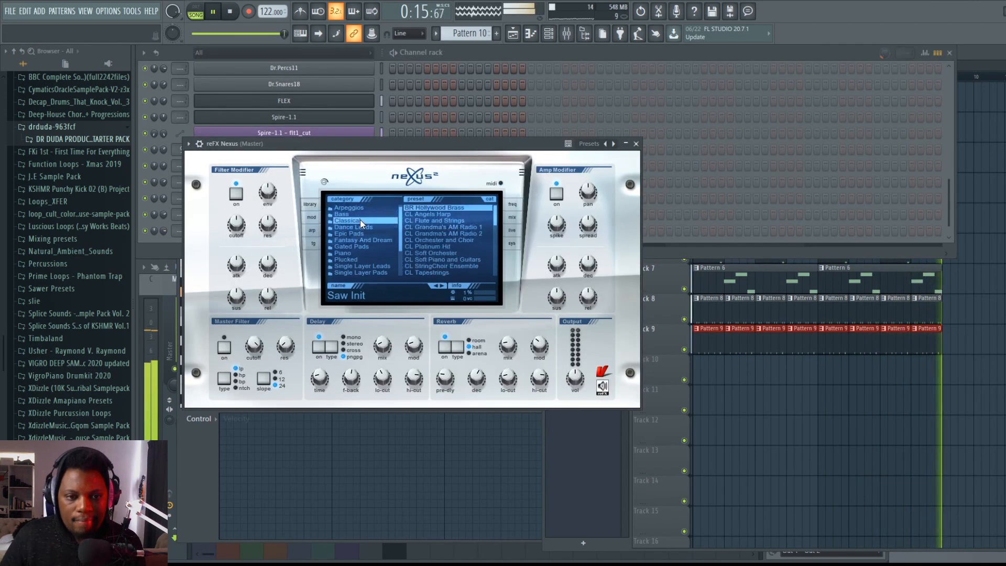
click(450, 253)
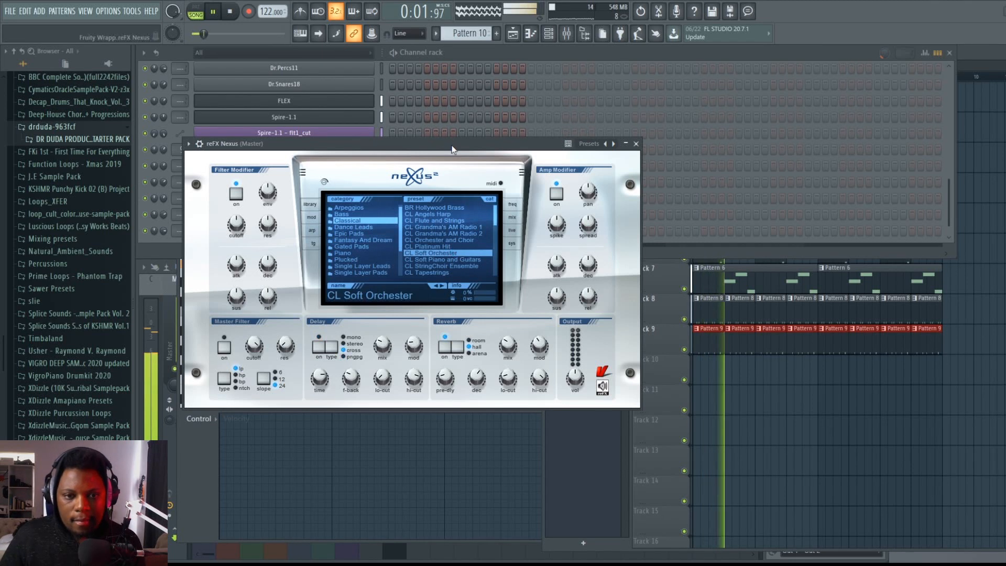
Step: Restart the song and adjust Nexus's output volume while trying out notes over the beat
key(space)
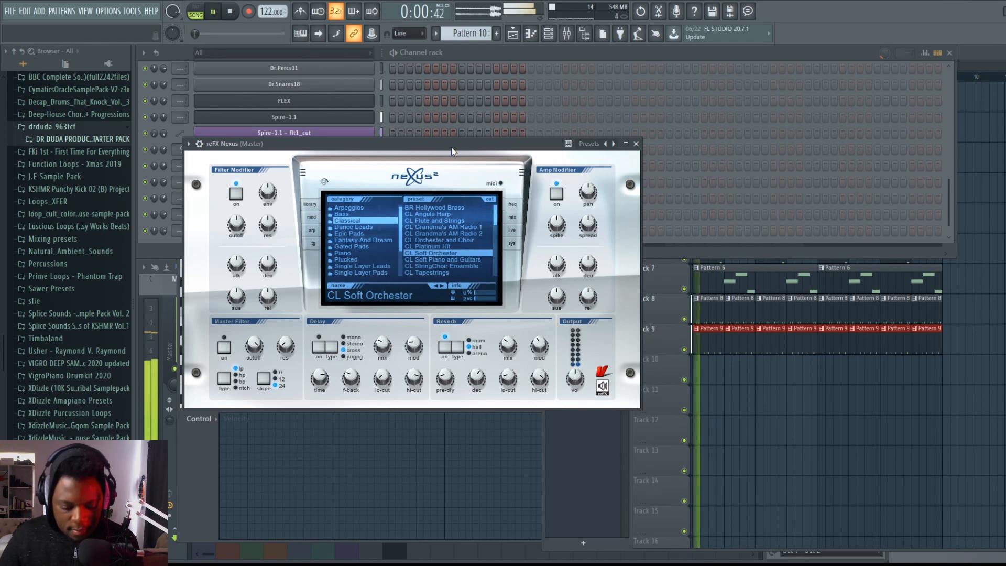
drag(575, 377, 572, 397)
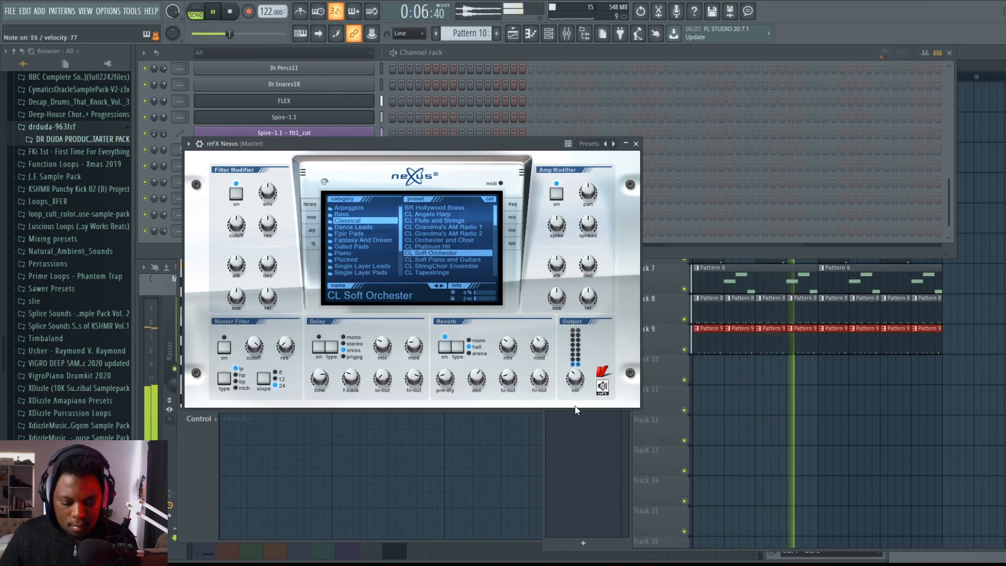
drag(579, 379, 574, 354)
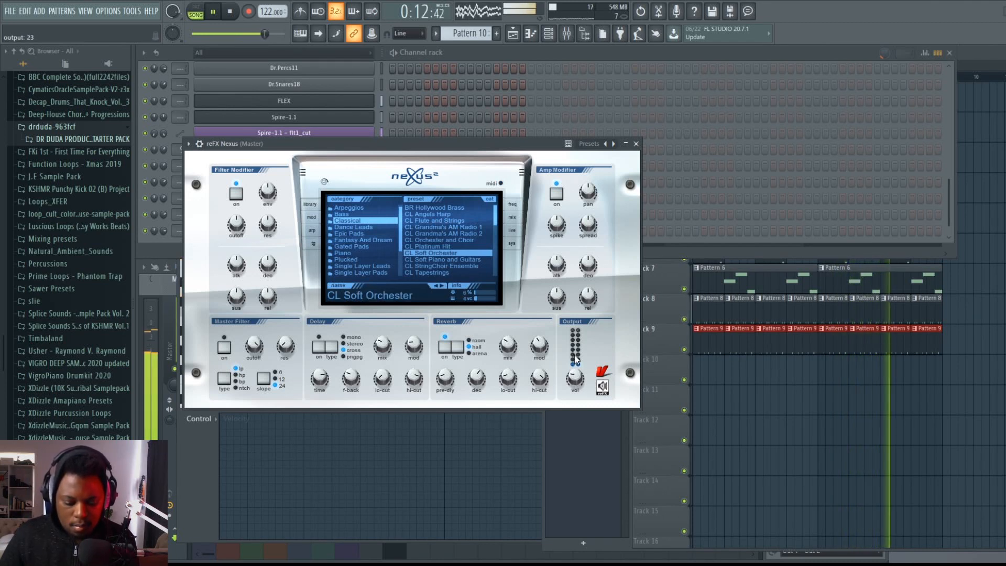
drag(575, 375, 575, 379)
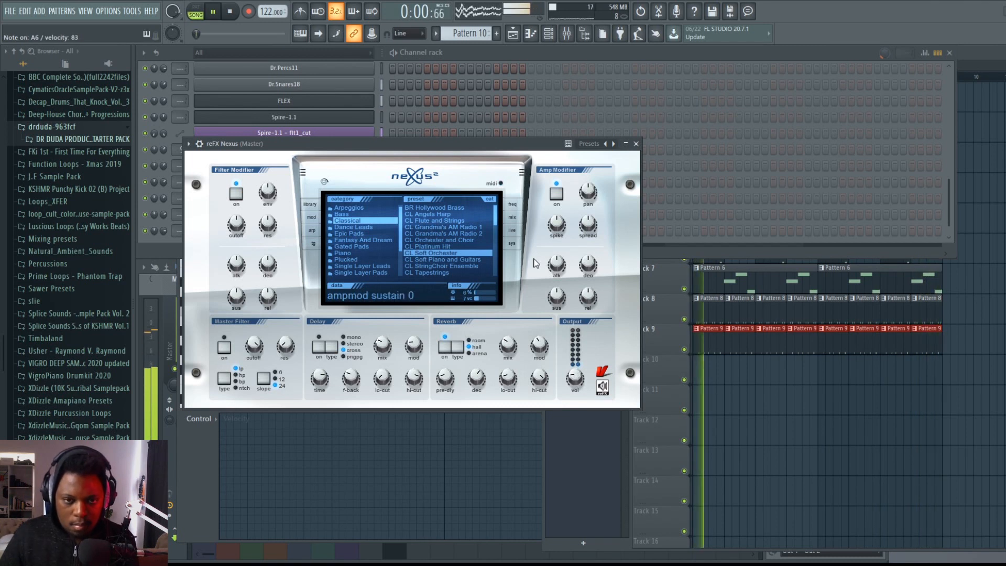
Step: Record two sustained Nexus notes into Pattern 10 over the playing song, and stop the recording
click(514, 53)
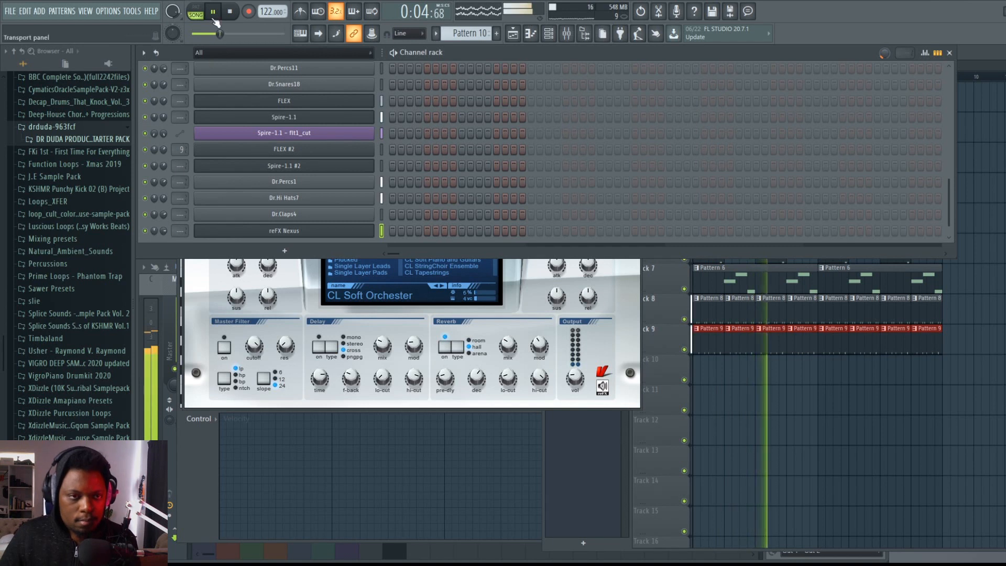
click(230, 11)
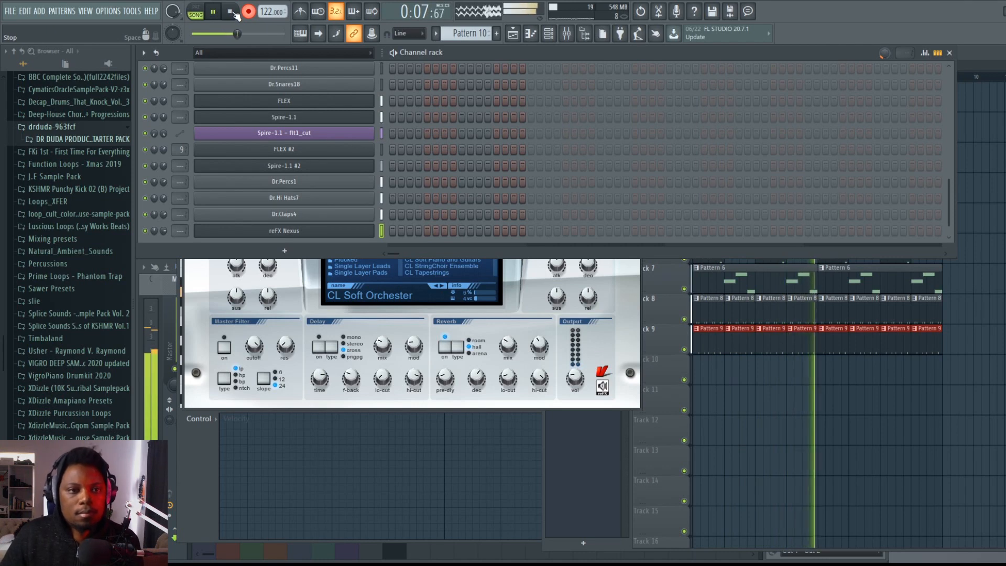
click(233, 12)
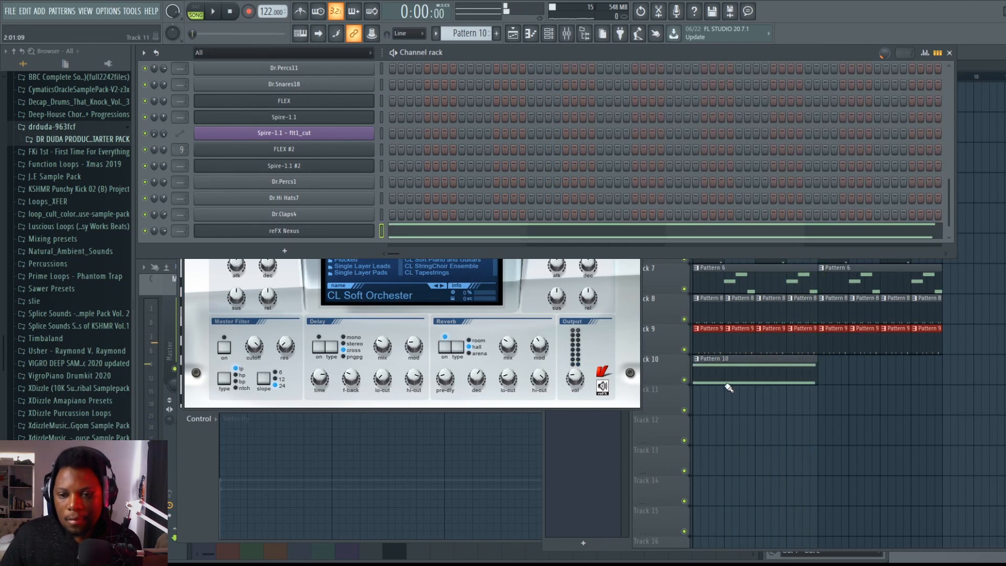
Step: Quantize the recorded Nexus notes in Pattern 10's piano roll and extend both to the end of bar 4
double_click(729, 387)
key(alt+q)
key(Return)
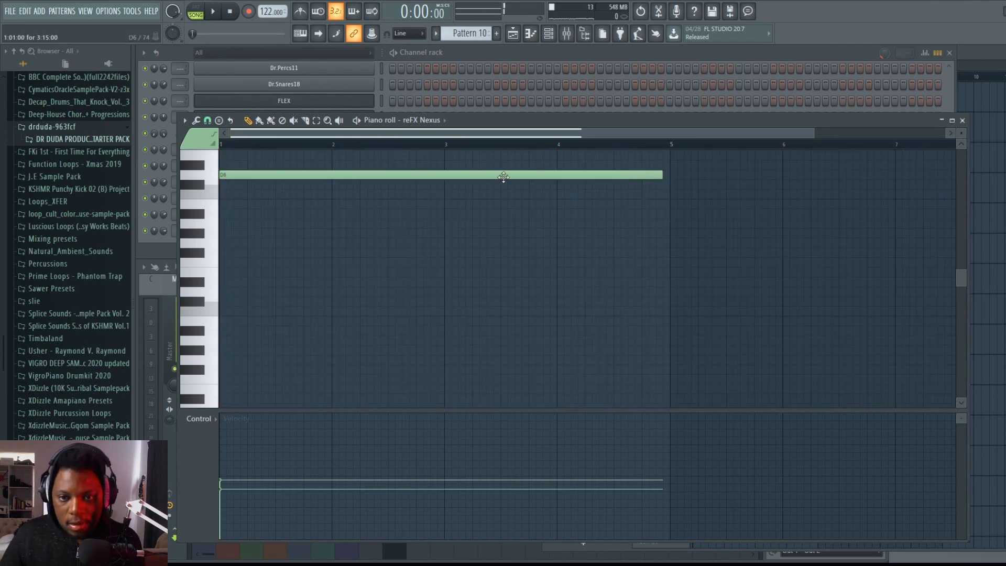
scroll(604, 226, up, 2)
key(ctrl+a)
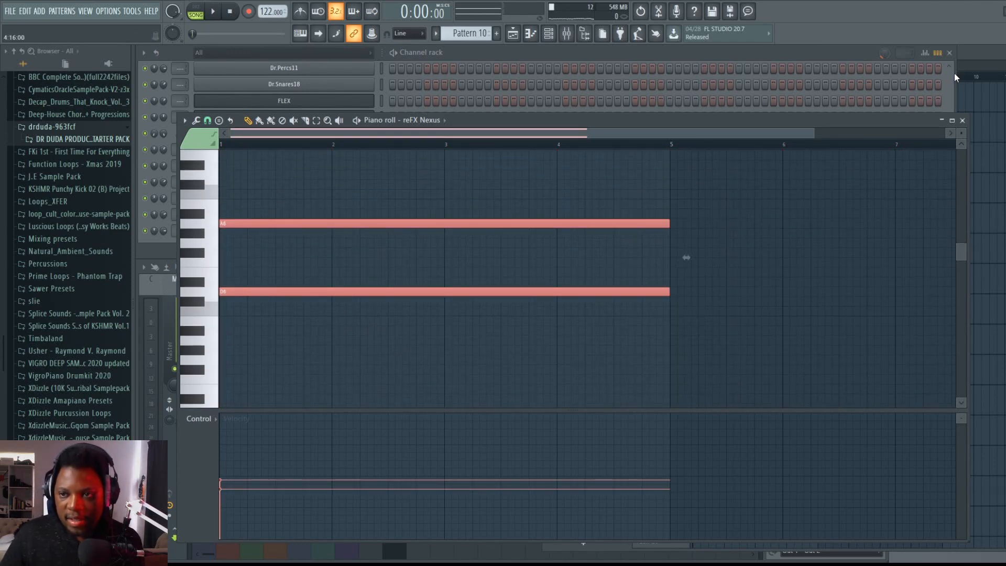
Step: Place a second Pattern 10 clip on Track 10 starting at bar 5 while the song plays
click(973, 53)
key(space)
click(829, 376)
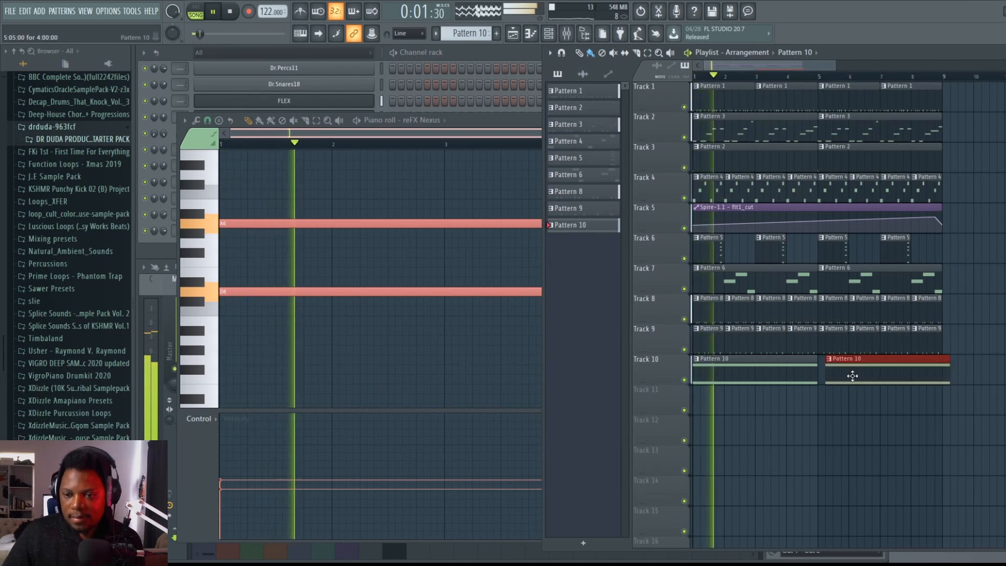
drag(852, 375, 849, 375)
Step: Open the mixer below the channel rack with the Kick track selected, stop playback and make the channel rack taller
click(492, 61)
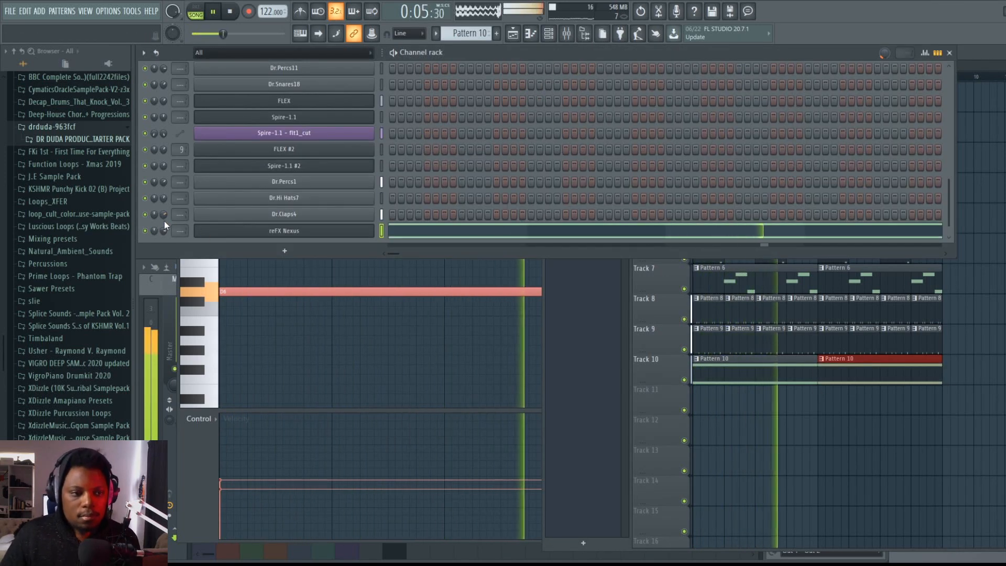
click(566, 33)
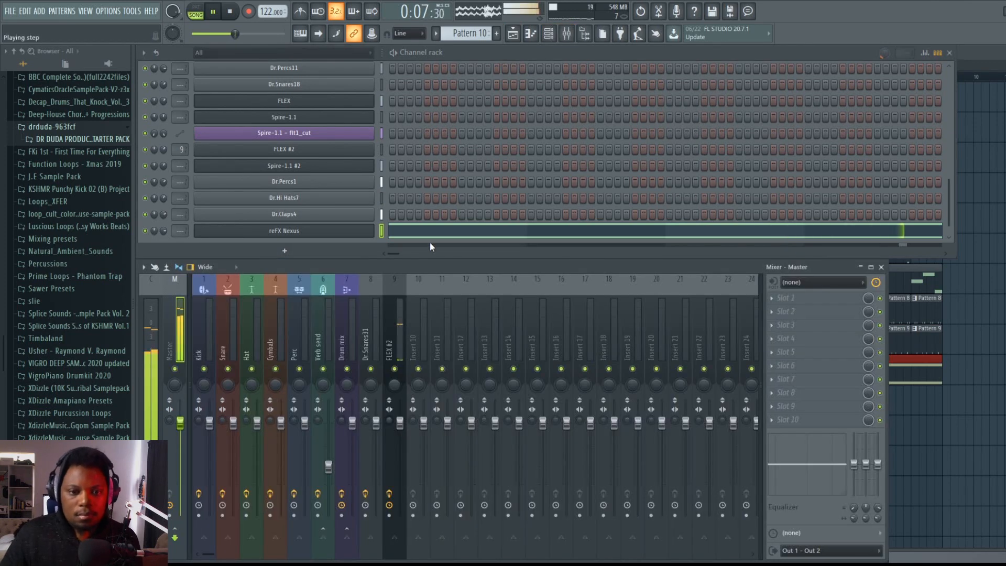
drag(438, 268, 480, 253)
click(253, 336)
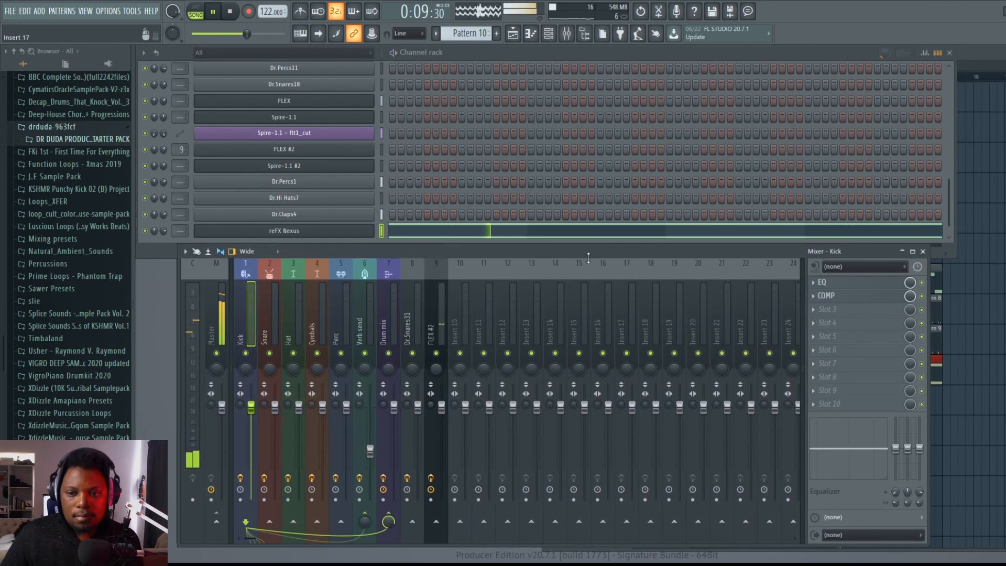
click(480, 54)
key(space)
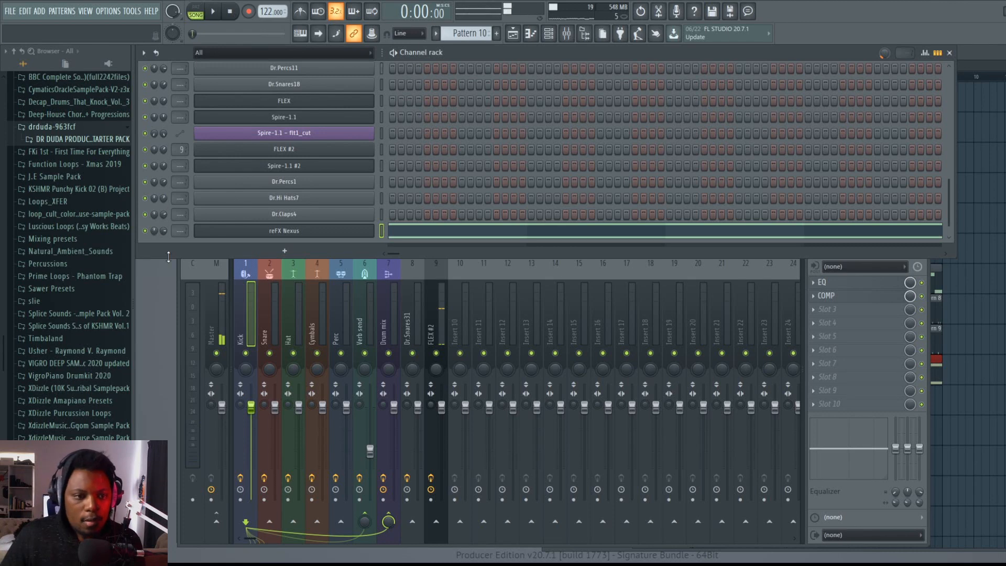
drag(167, 262, 166, 291)
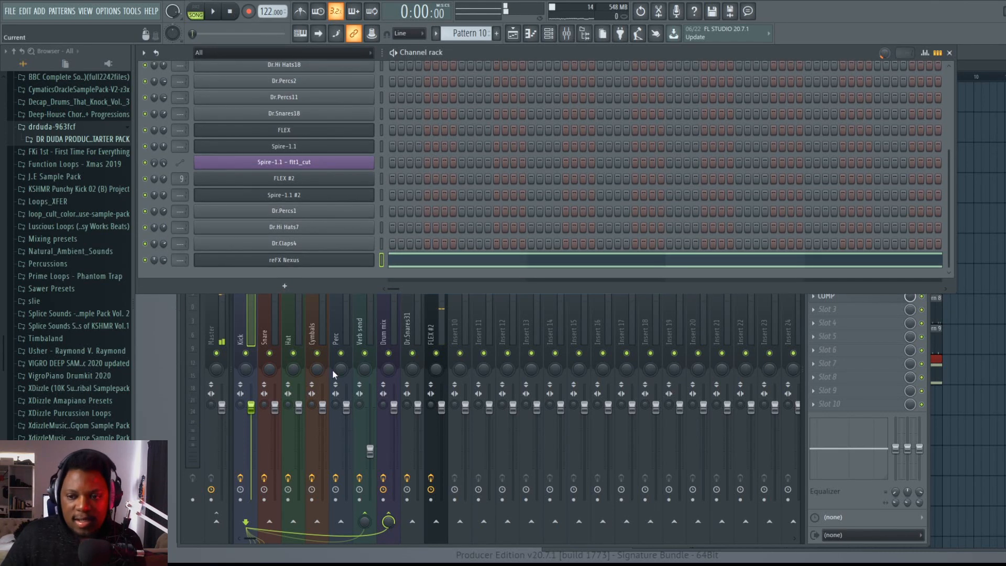
Step: Route the Dr.Kick11 channel to the Kick mixer track (1) and check it with a short playback
click(447, 323)
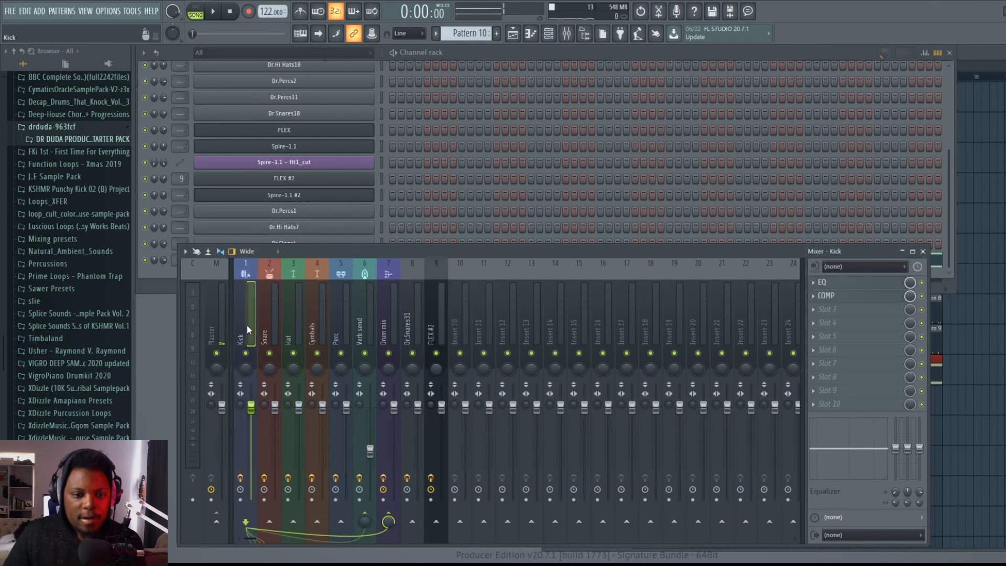
scroll(451, 96, up, 4)
scroll(484, 165, up, 1)
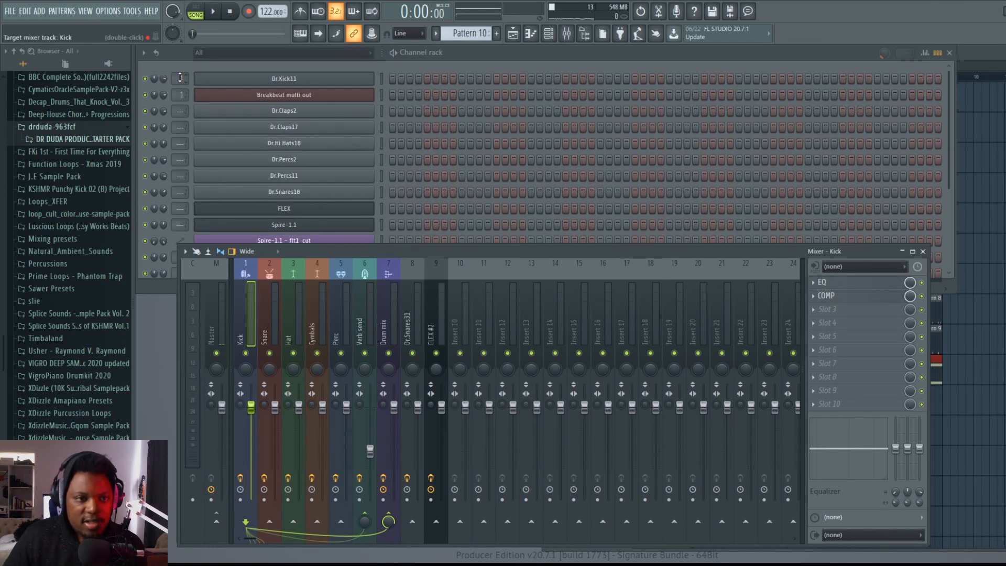
key(space)
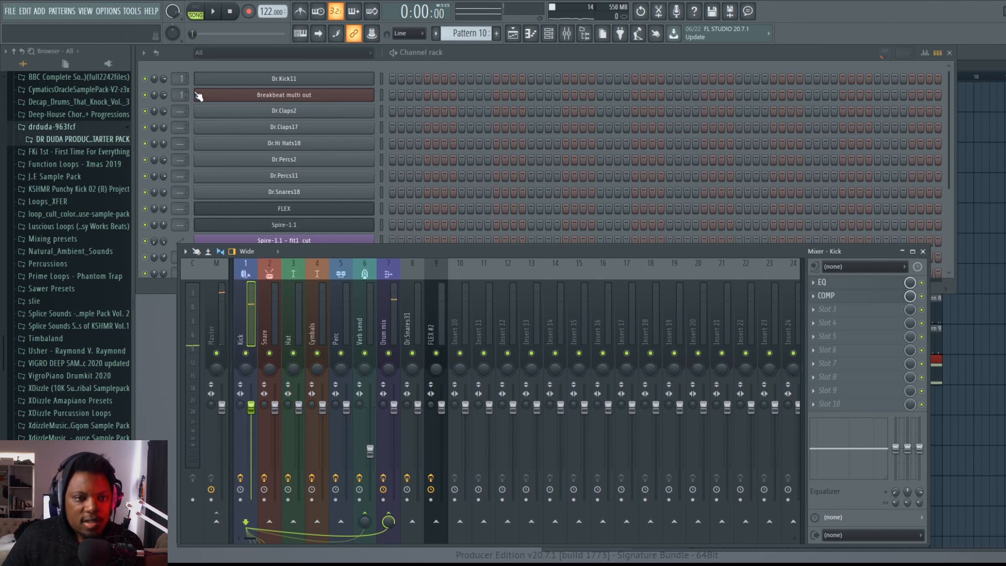
Step: Route Dr.Claps2, Dr.Claps17, Dr.Percs2 and Dr.Percs11 to mixer track 5 (Perc), Dr.Hi Hats18 to 3 (Hat) and Dr.Snares18 to 2 (Snare)
scroll(181, 112, up, 2)
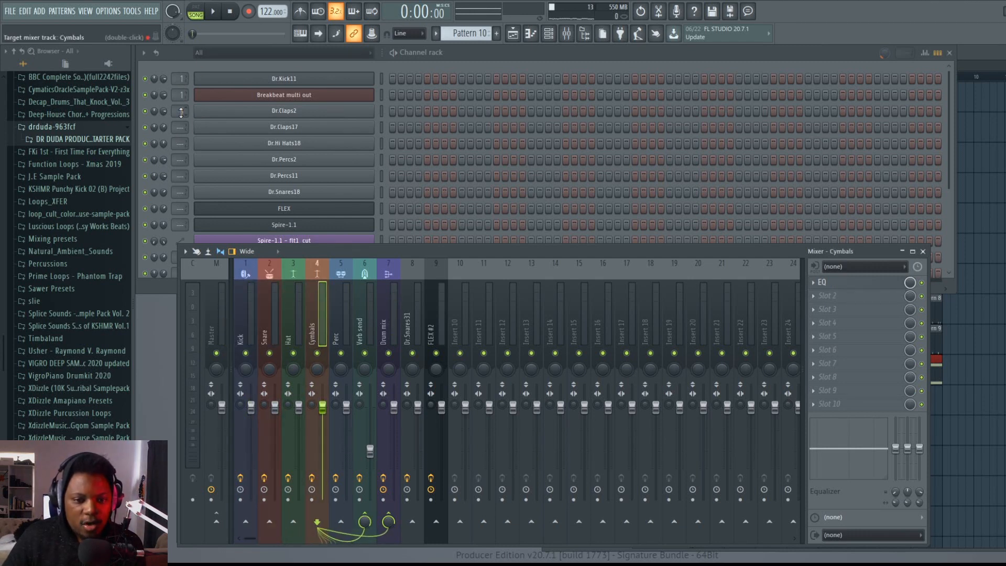
scroll(181, 128, down, 1)
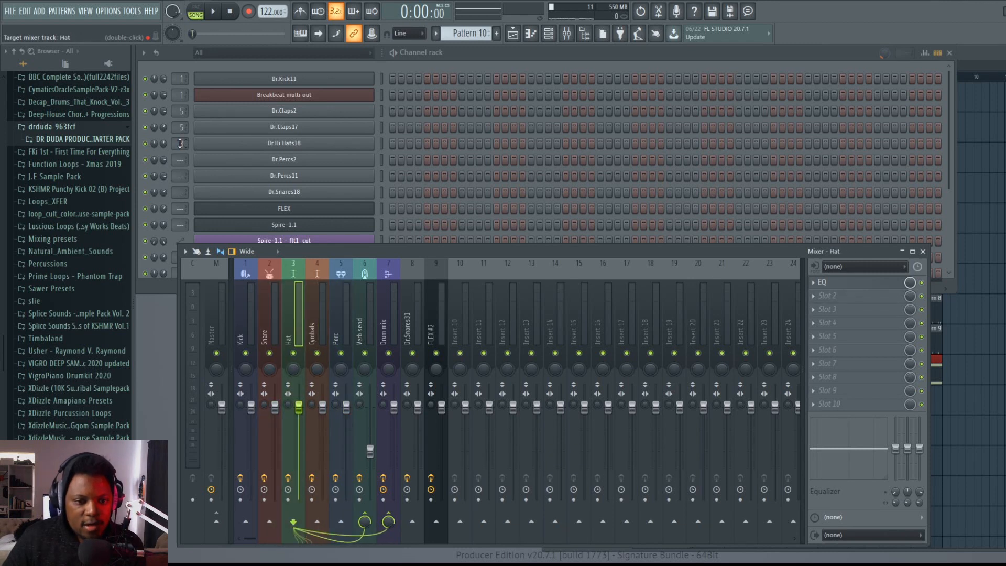
scroll(178, 163, up, 2)
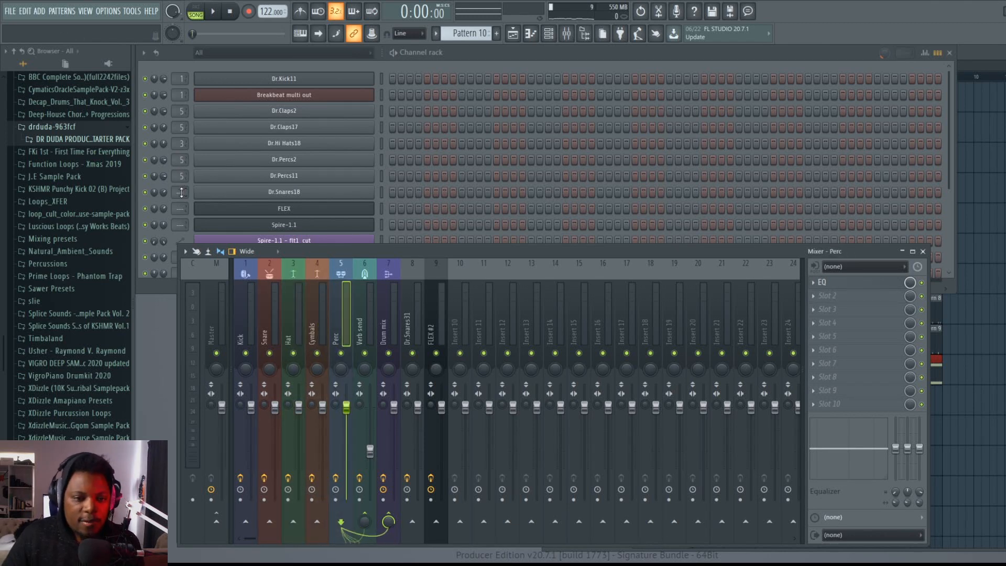
scroll(181, 193, down, 3)
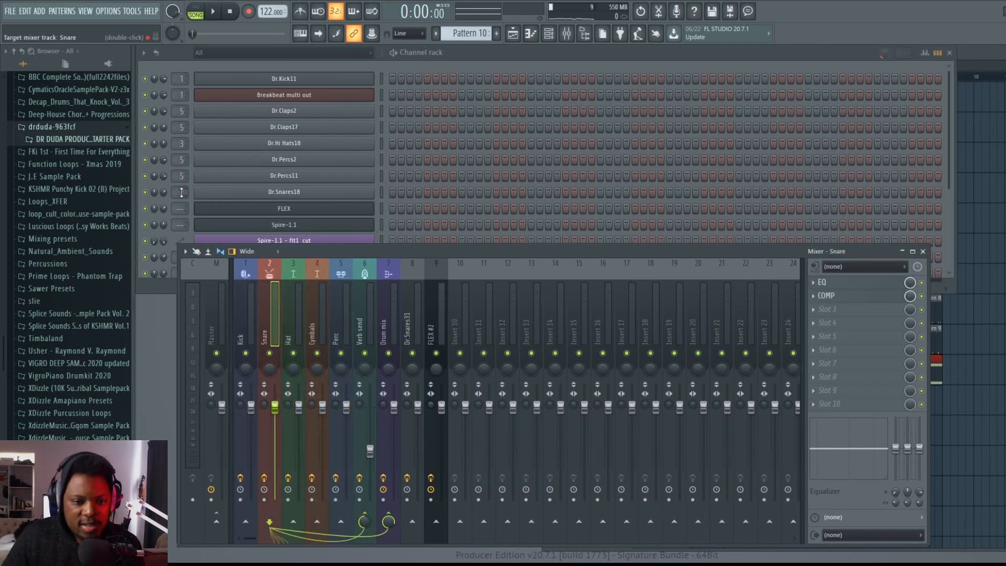
Step: Route FLEX, Spire-1.1 and Spire-1.1 #2 to the free mixer tracks 10, 11 and 12
click(518, 61)
scroll(415, 199, down, 5)
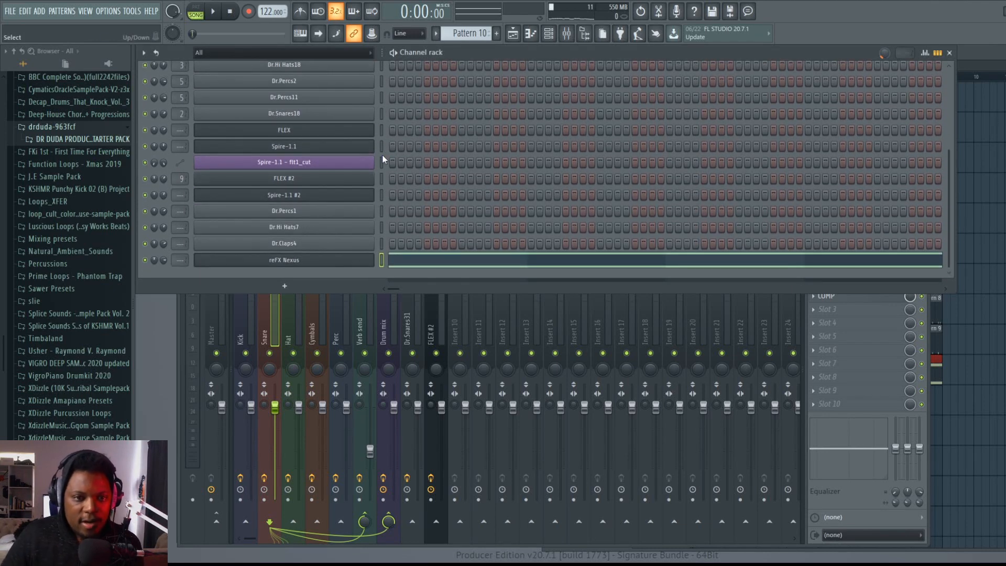
click(381, 131)
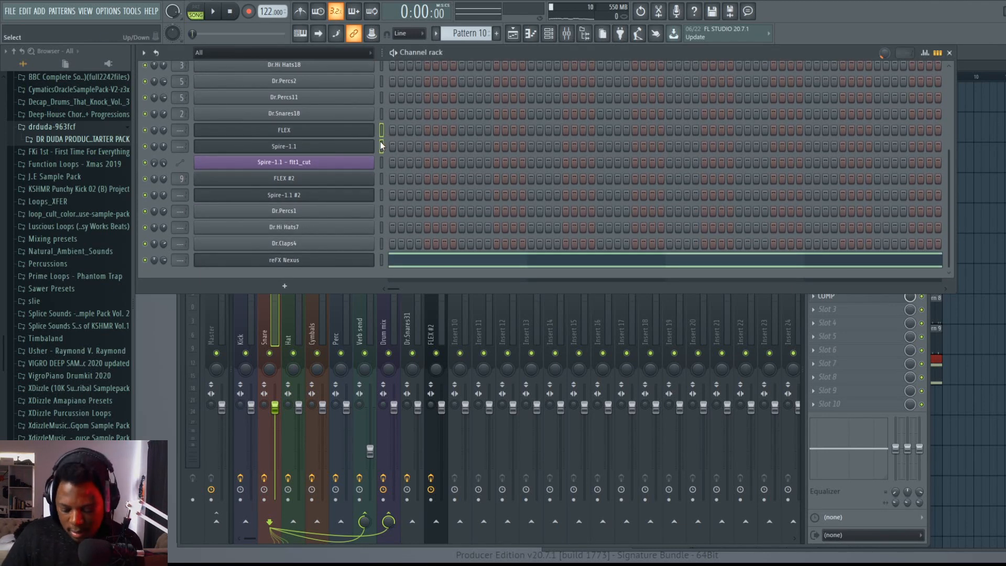
key(ctrl+l)
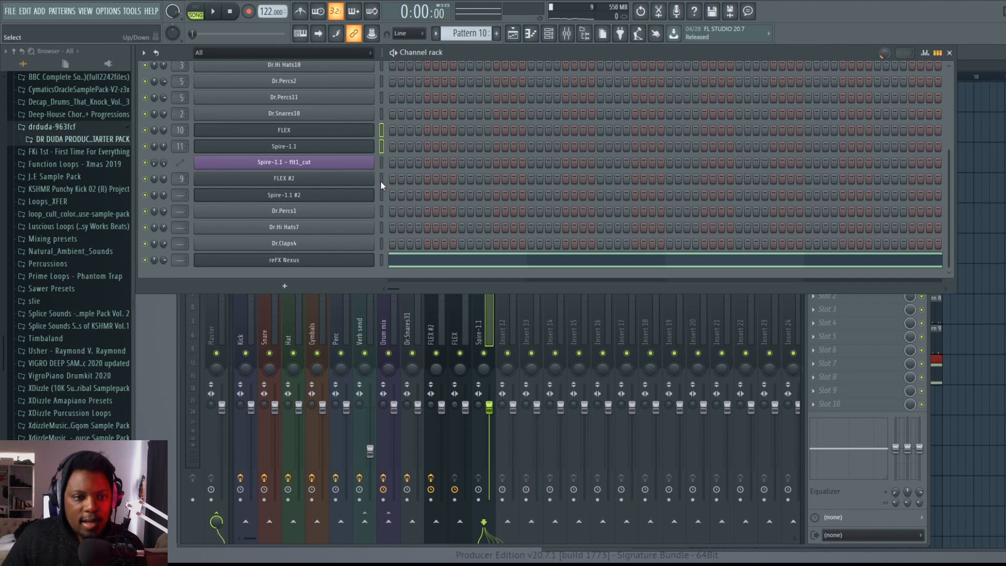
click(381, 195)
key(ctrl+l)
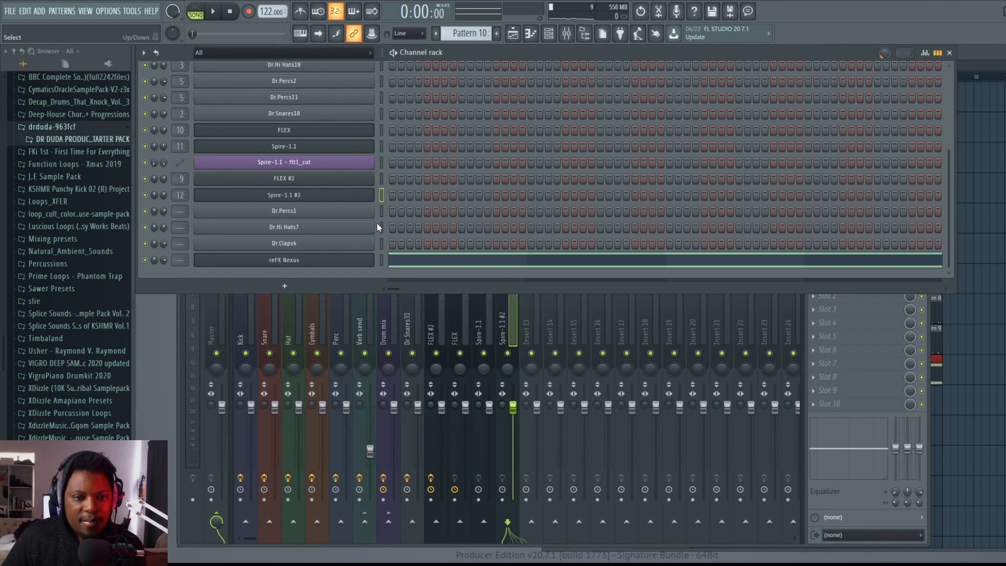
Step: Move the mixer clear of the lower channels and route Dr.Percs1 to mixer track 5, Dr.Hi Hats7 to 3, Dr.Claps4 to 2 and reFX Nexus to 13
click(508, 329)
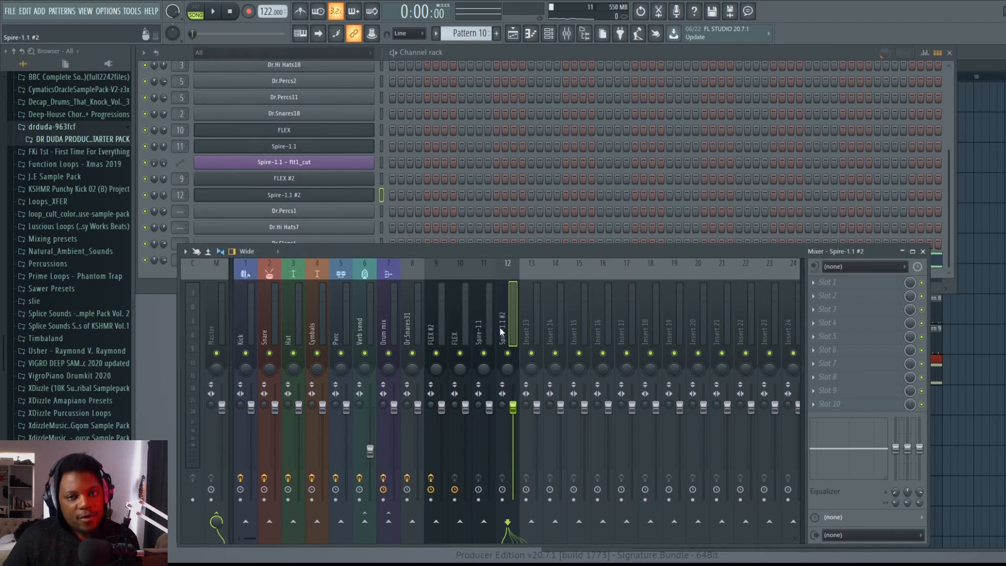
drag(456, 253, 464, 291)
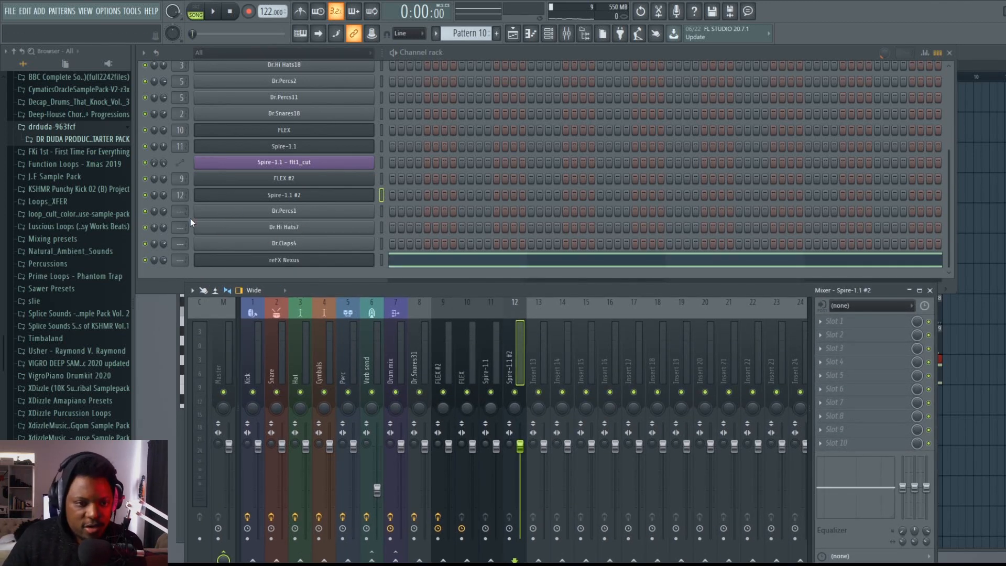
scroll(184, 211, up, 3)
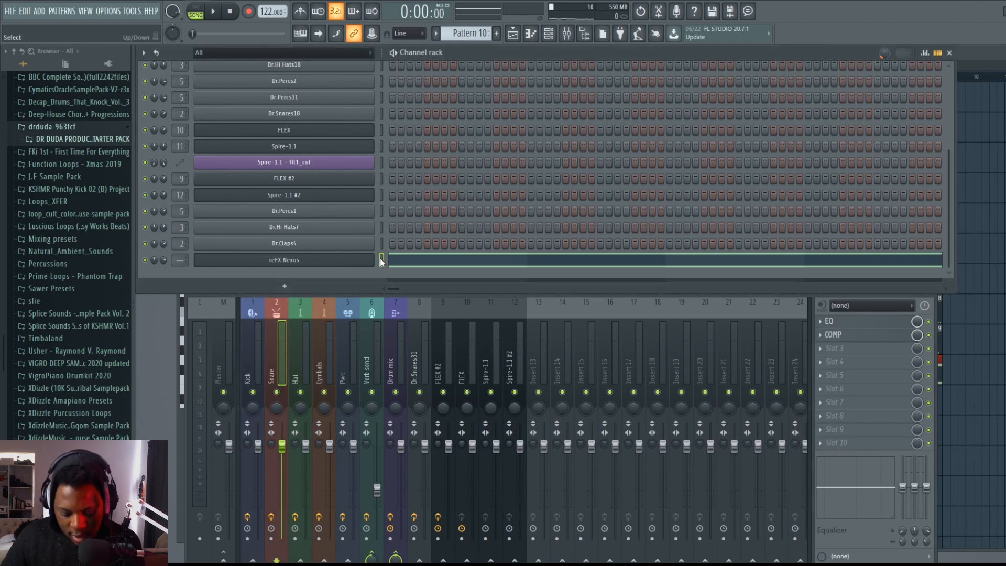
key(ctrl+l)
Step: Play the song and lower the Snare mixer track's fader slightly
key(space)
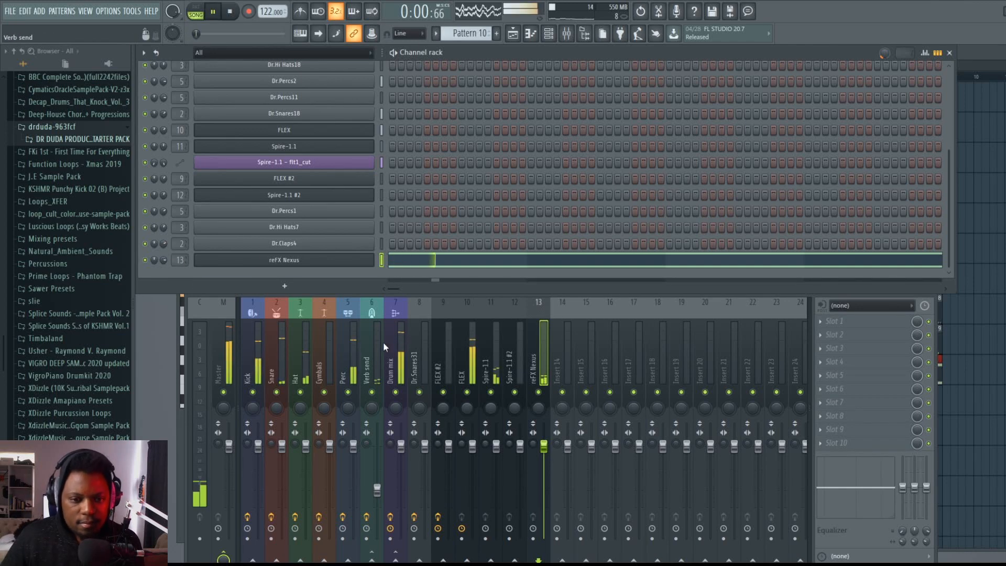
click(398, 364)
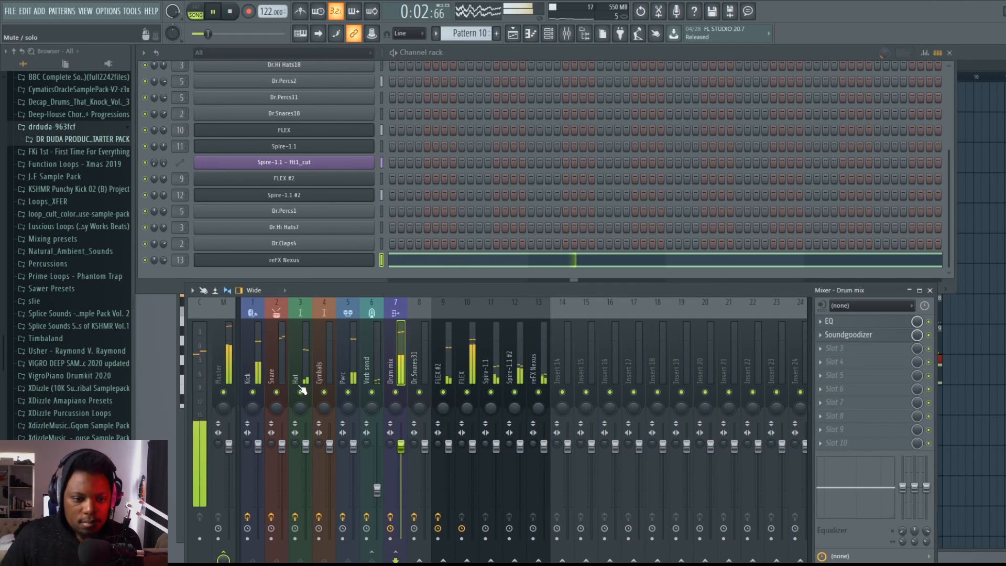
scroll(480, 175, up, 3)
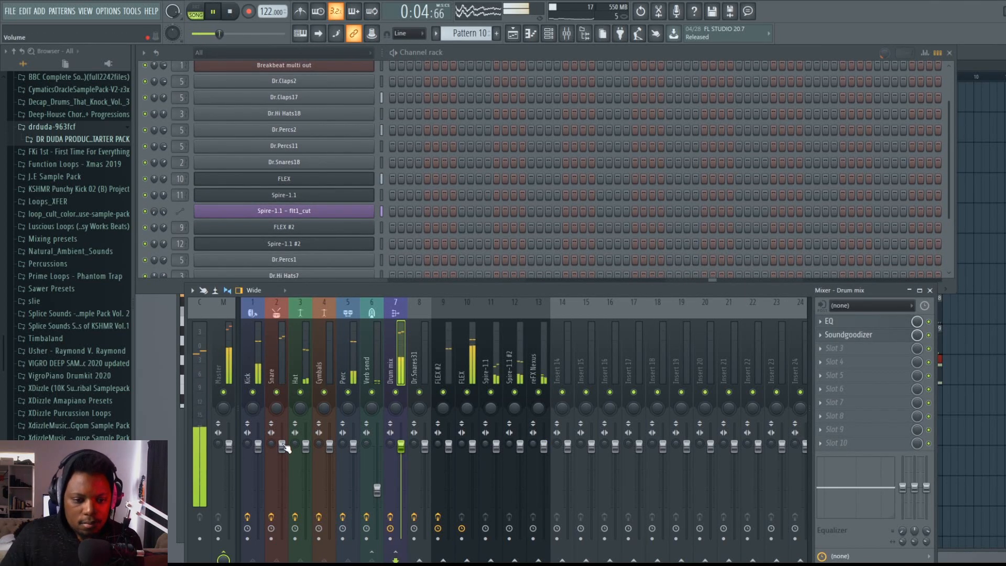
drag(282, 445, 283, 456)
scroll(440, 155, down, 2)
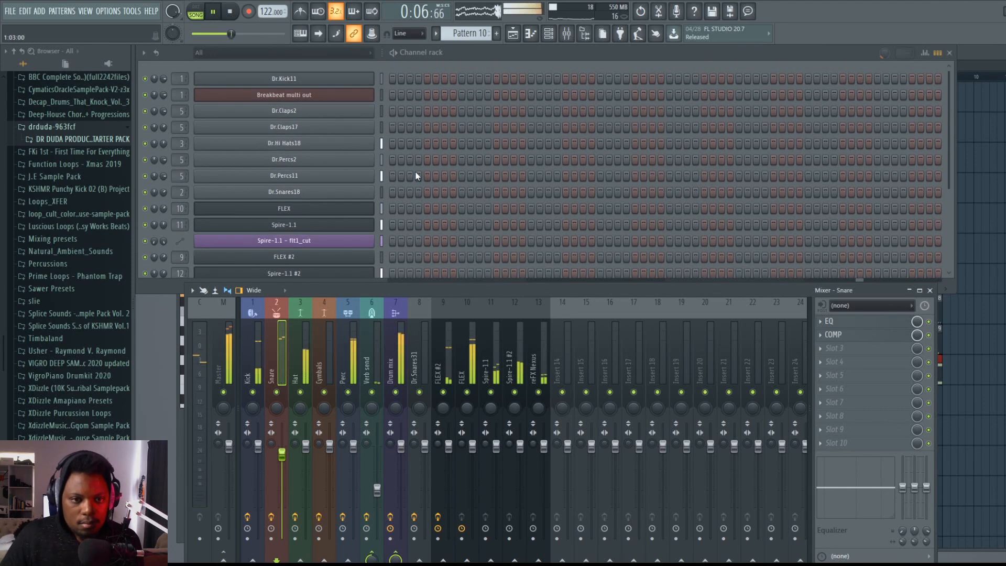
Step: Turn the Dr.Claps17 channel's volume down to about 36%
scroll(430, 165, up, 4)
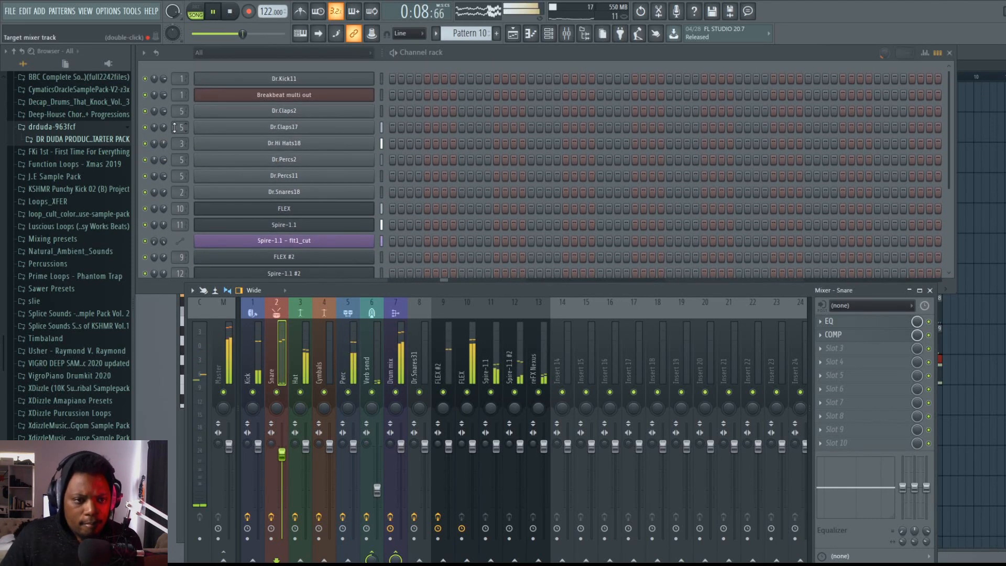
drag(163, 127, 164, 135)
drag(163, 127, 164, 147)
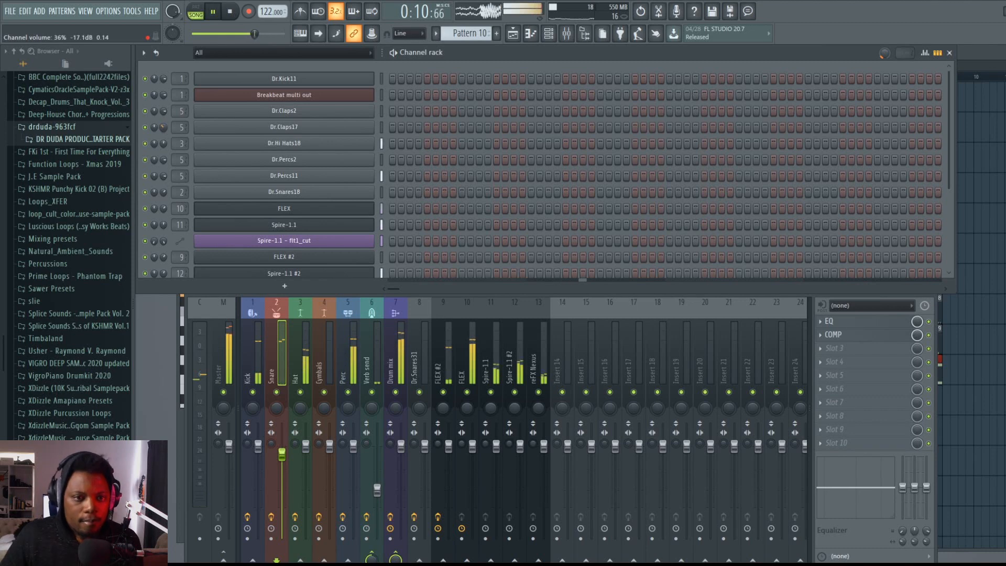
Step: In Pattern 9, add Dr.Claps4 hits on steps 1 and 4 and remove the one on step 15
scroll(497, 177, down, 4)
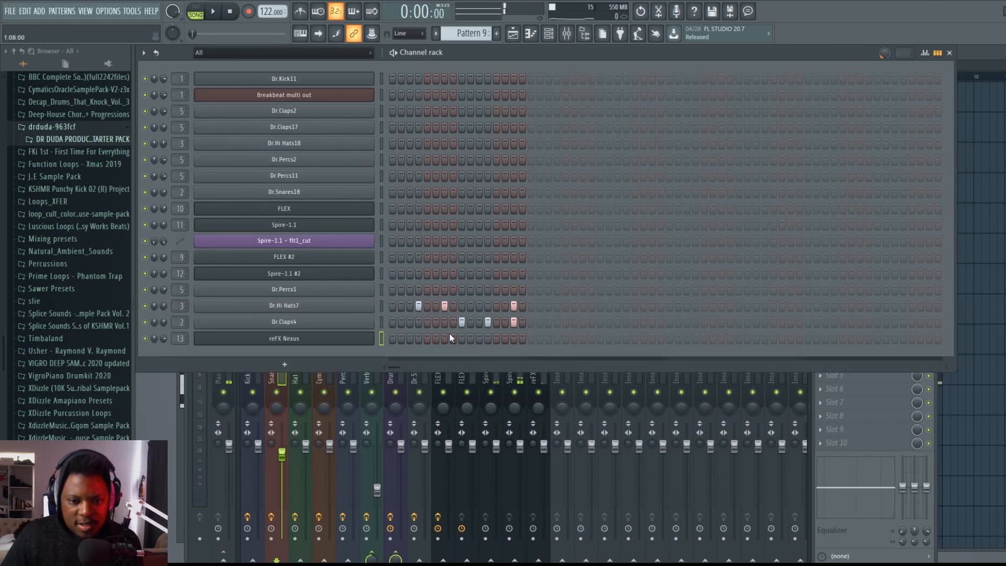
click(394, 323)
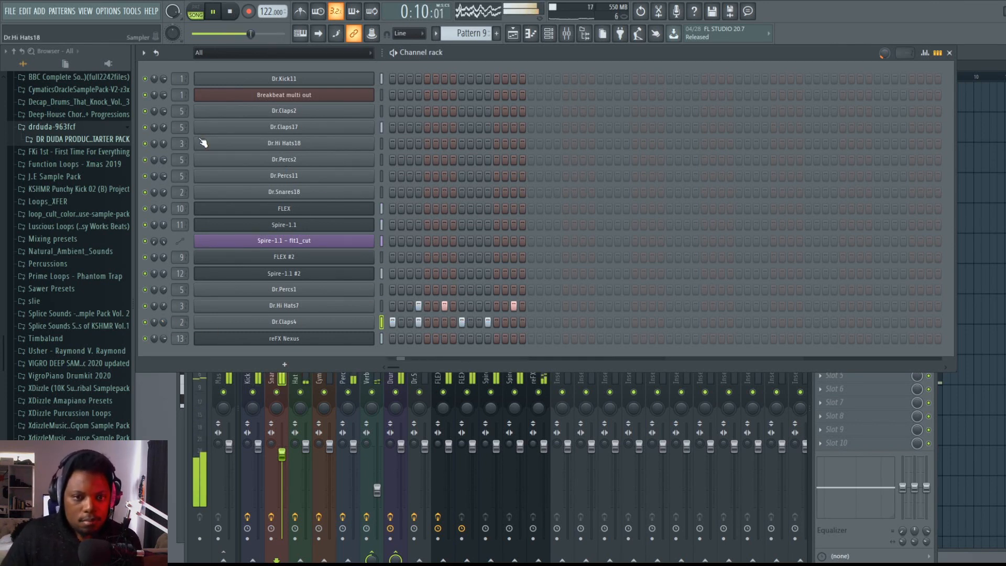
Step: Open Pattern 1, inspect the Dr.Claps2 sample settings, and remove the Dr.Percs2 hit on step 12
click(979, 52)
double_click(847, 101)
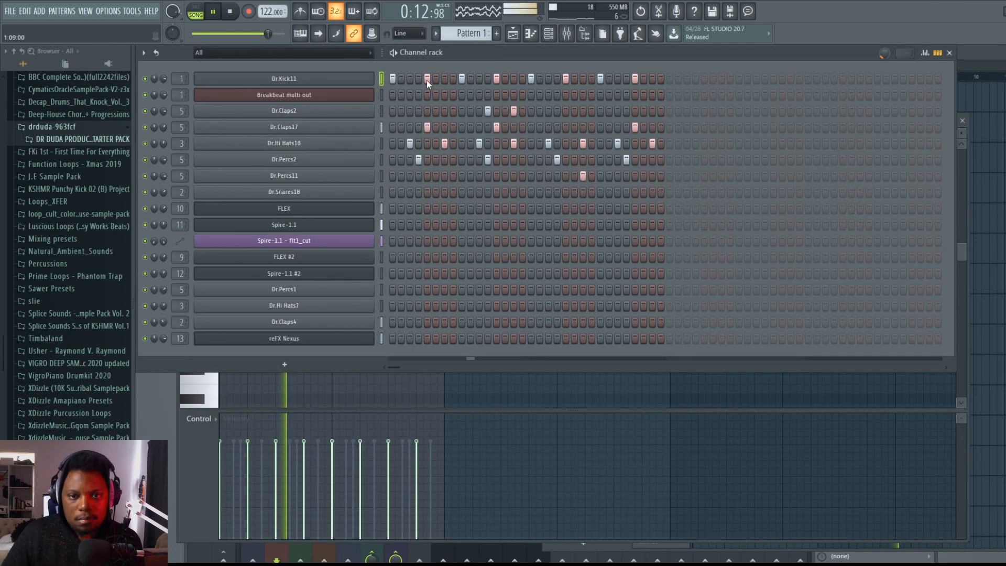
click(483, 75)
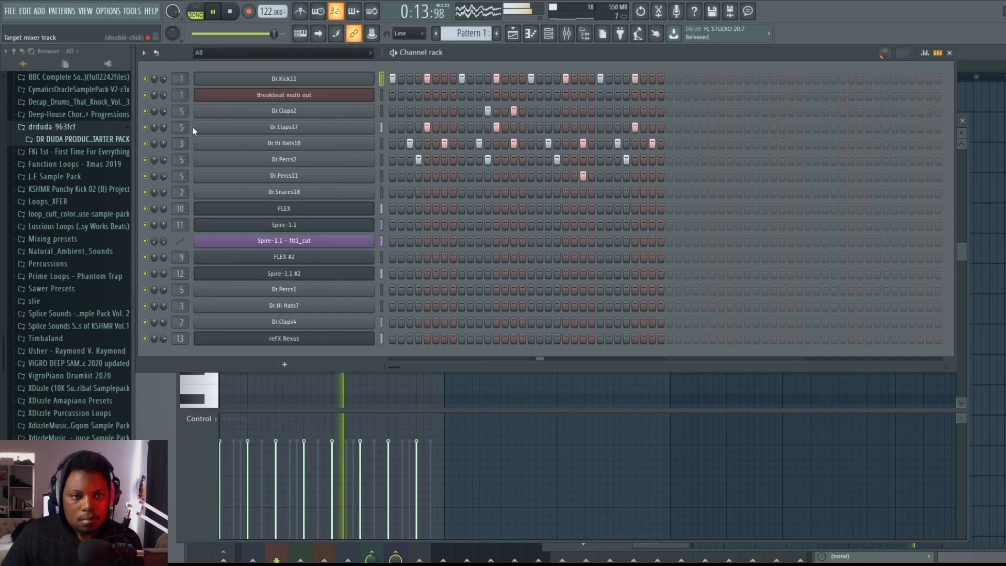
click(284, 111)
key(space)
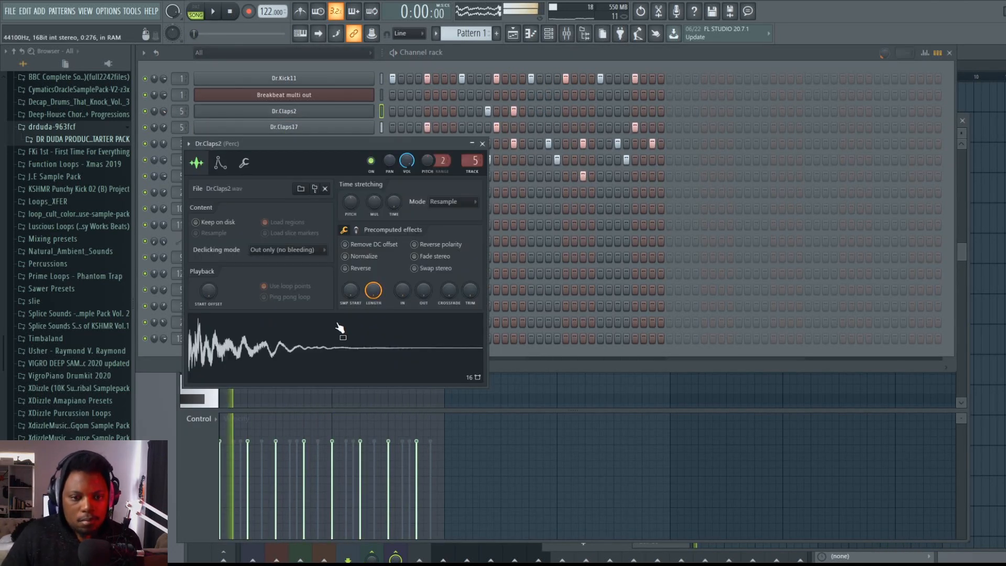
click(492, 55)
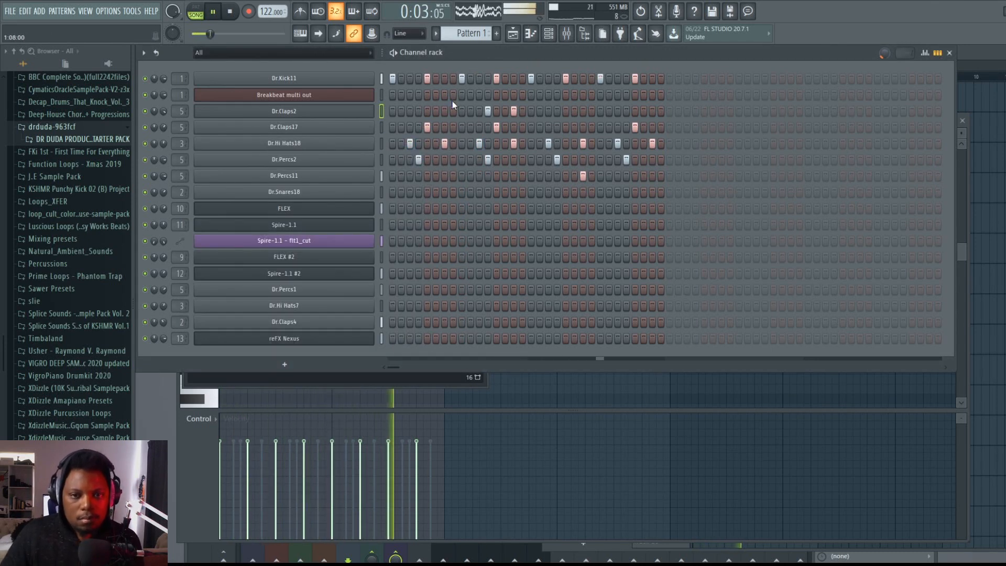
click(490, 159)
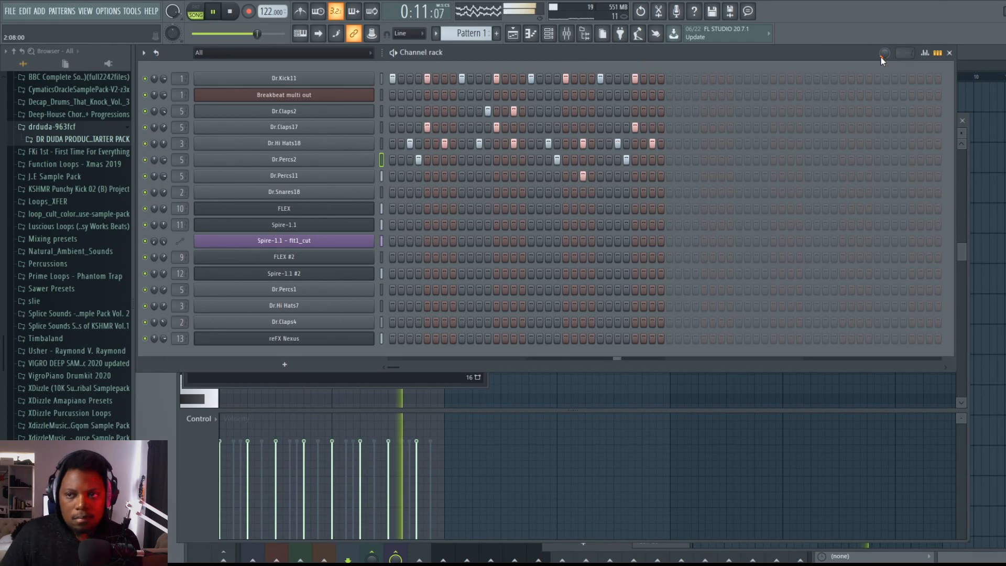
Step: Show the playlist and mute Track 2 while the song plays
key(F5)
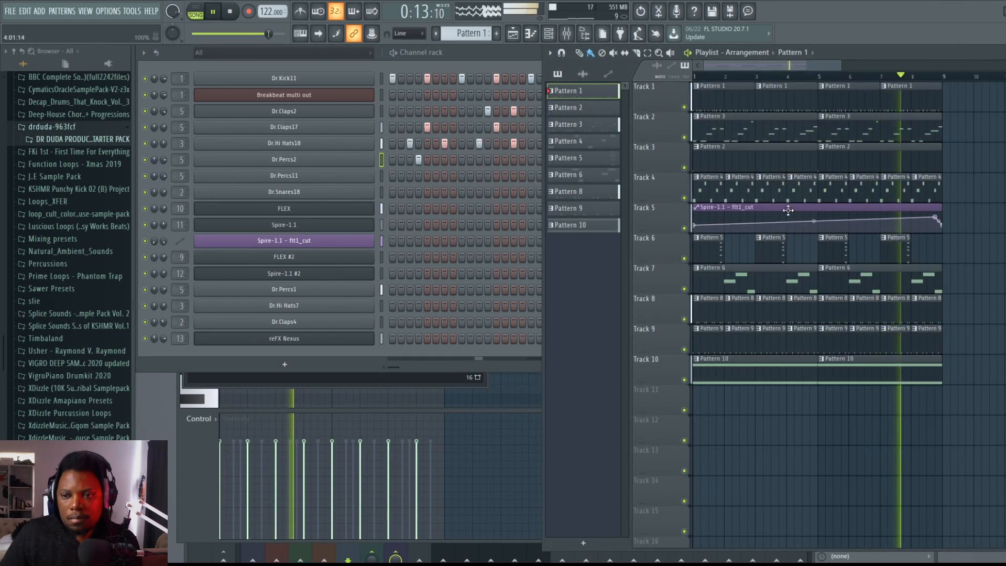
click(683, 137)
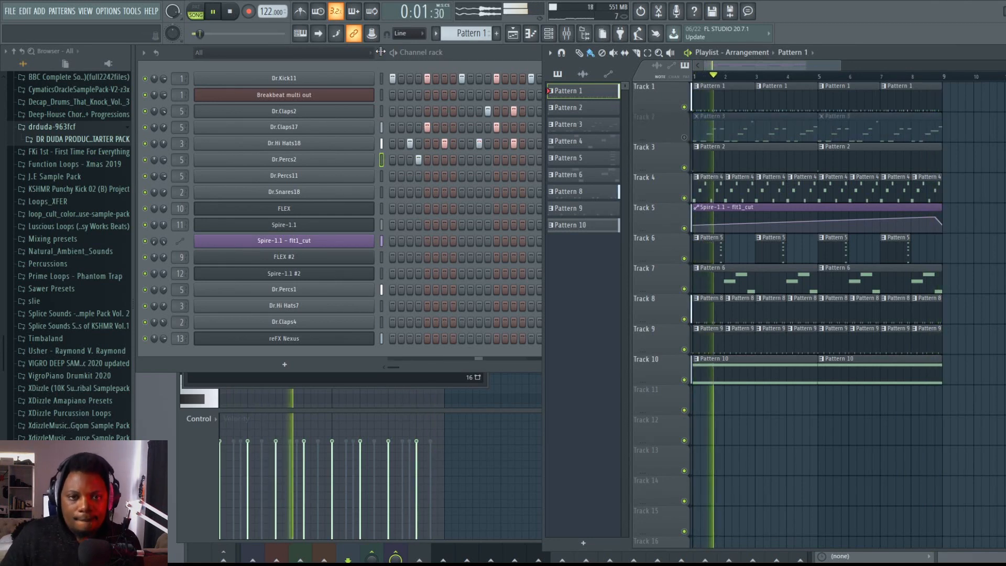
key(F6)
key(F5)
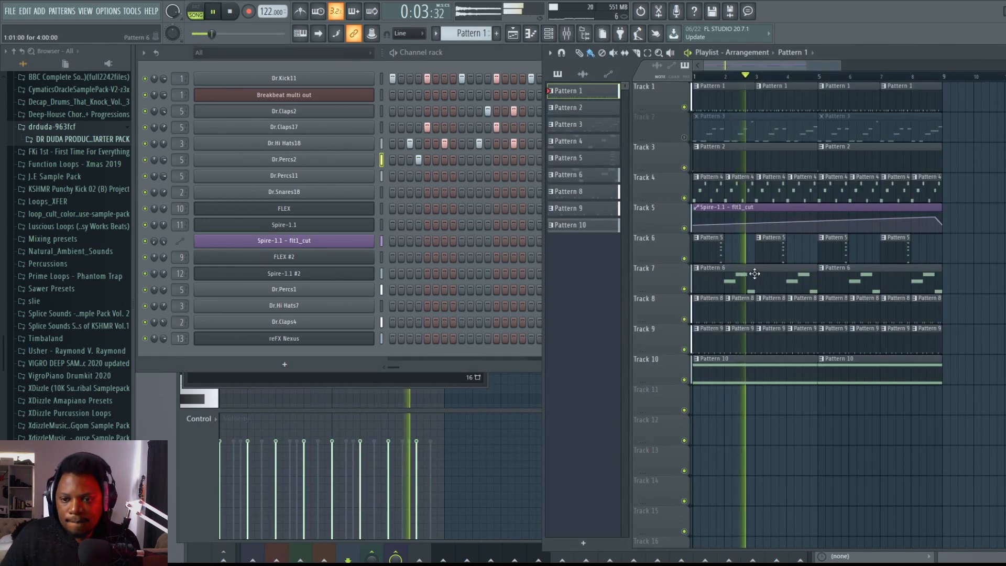
Step: Reshape the Spire-1.1 filter cutoff automation on Track 5 to peak at about 95% at bar 5, drop sharply and rise again
drag(815, 222, 815, 219)
right_click(819, 213)
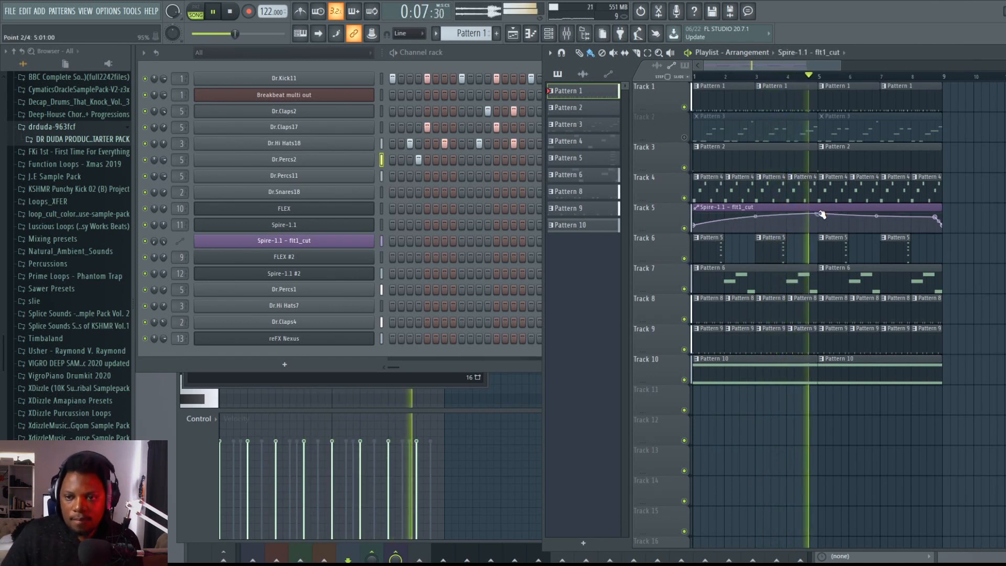
right_click(826, 223)
drag(826, 223, 825, 228)
scroll(836, 85, down, 2)
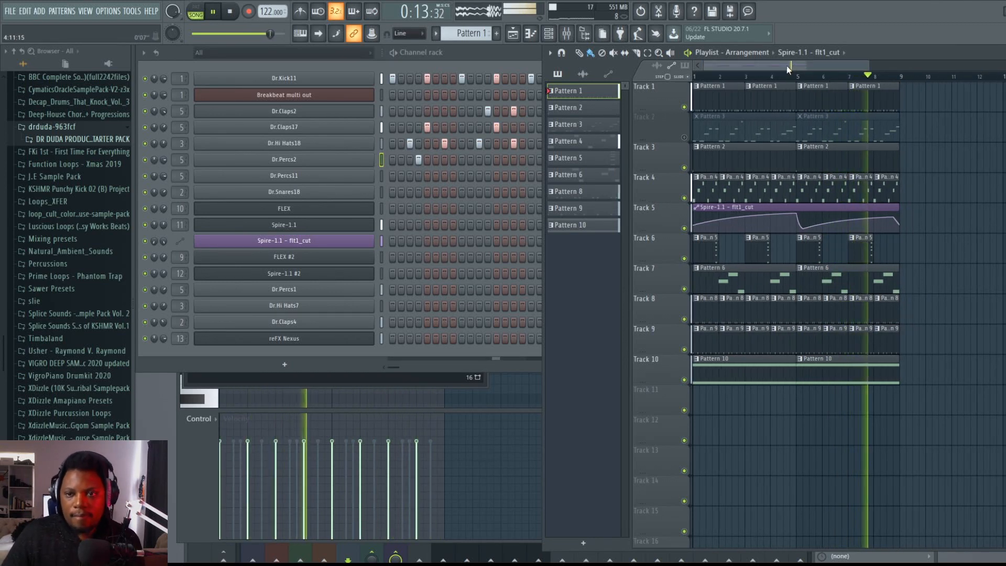
Step: Unmute Track 2, open Pattern 3's FLEX notes in the piano roll and stop playback
click(684, 137)
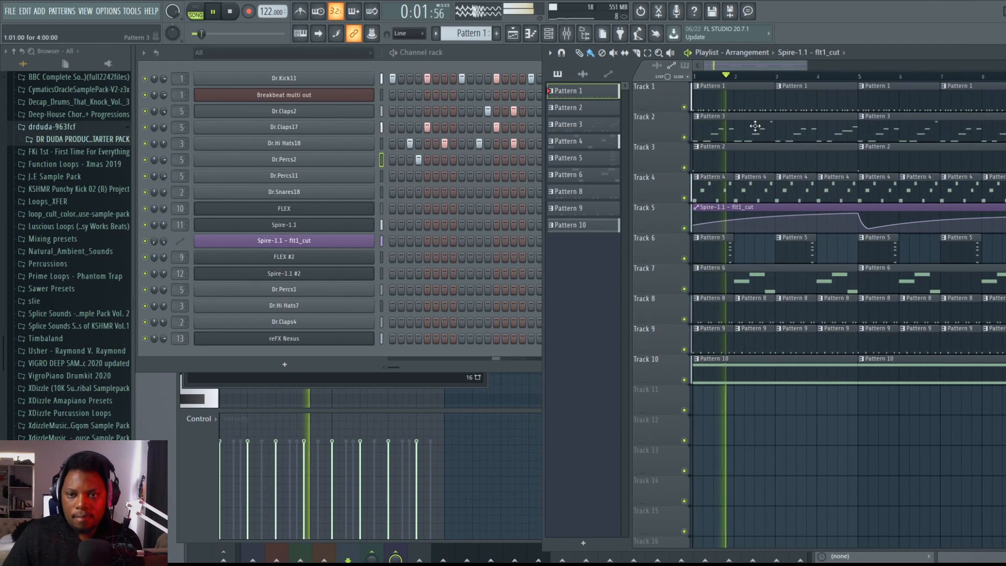
double_click(757, 131)
click(449, 57)
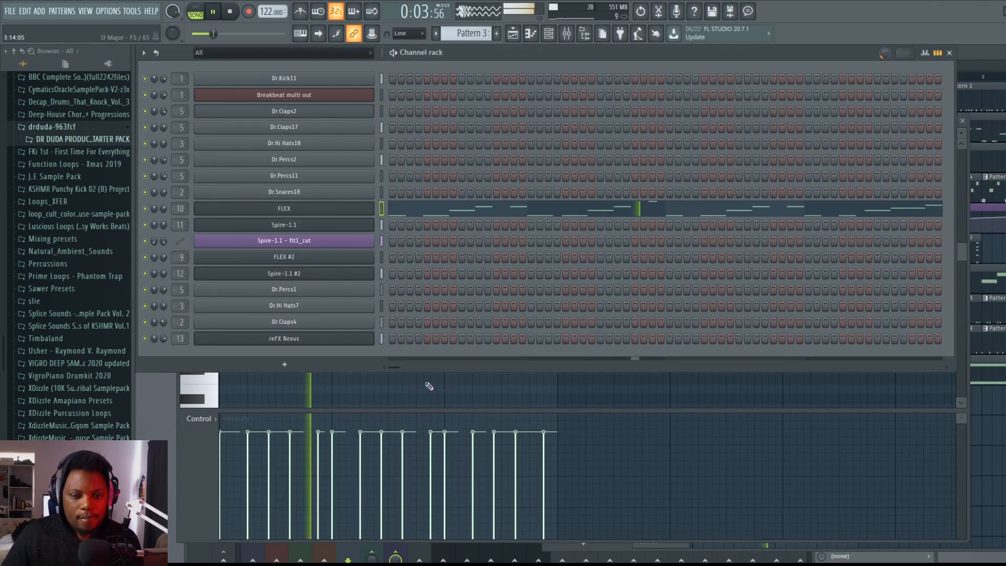
click(371, 381)
right_click(375, 378)
key(space)
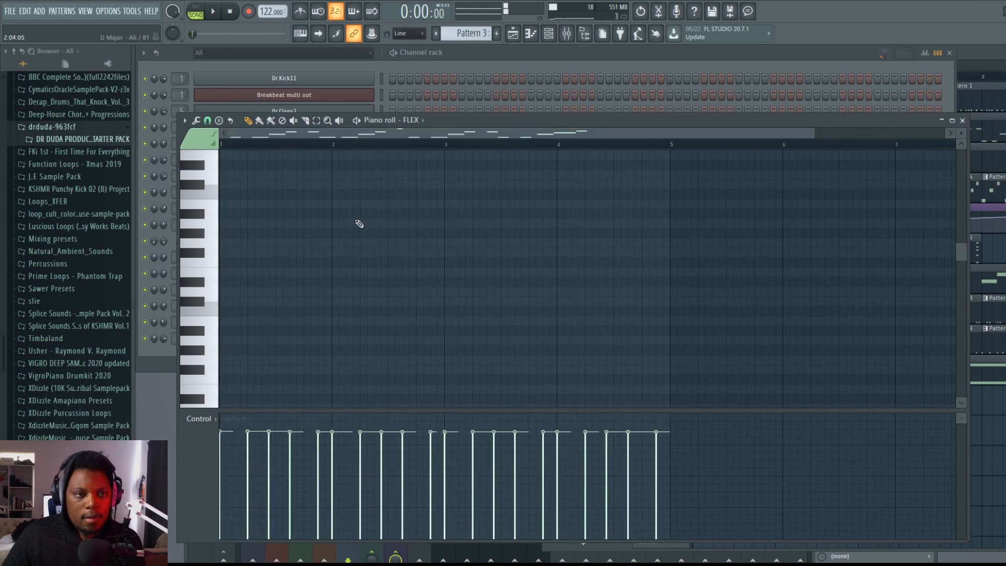
Step: Examine Pattern 3's FLEX notes and the piano roll's scale highlighting options without changing the scale
ctrl+scroll(294, 270, down, 1)
scroll(295, 269, down, 5)
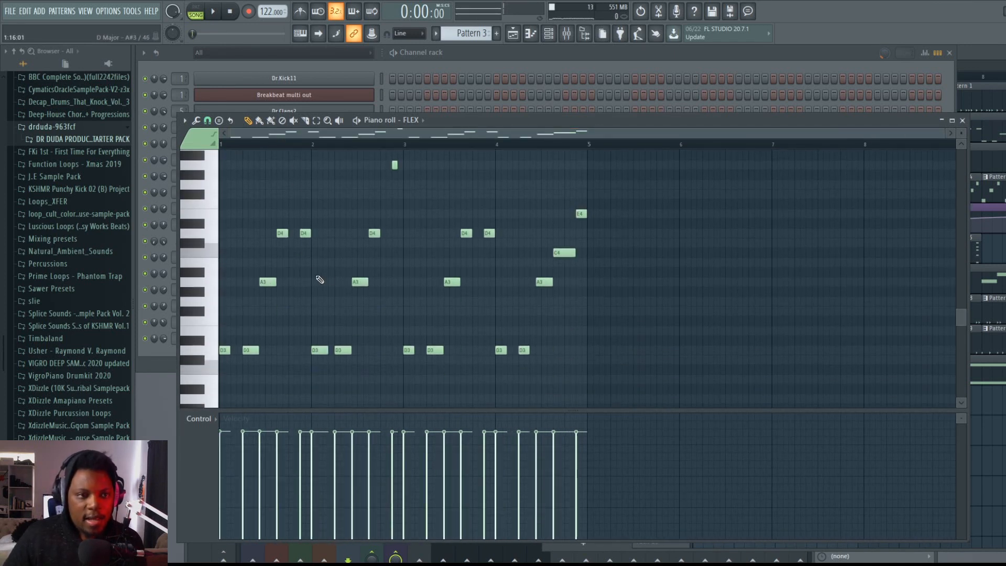
click(185, 121)
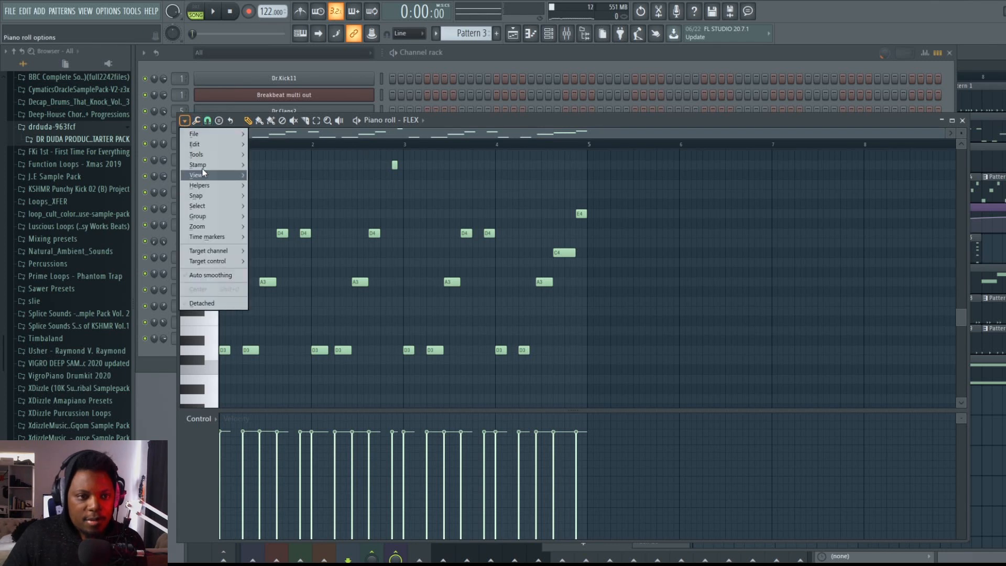
mouse_move(216, 184)
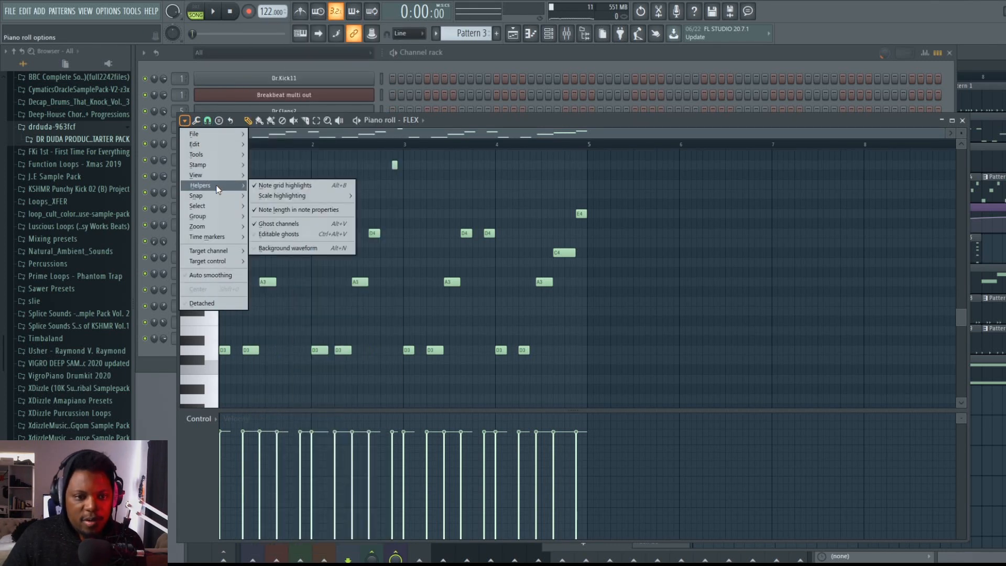
mouse_move(304, 195)
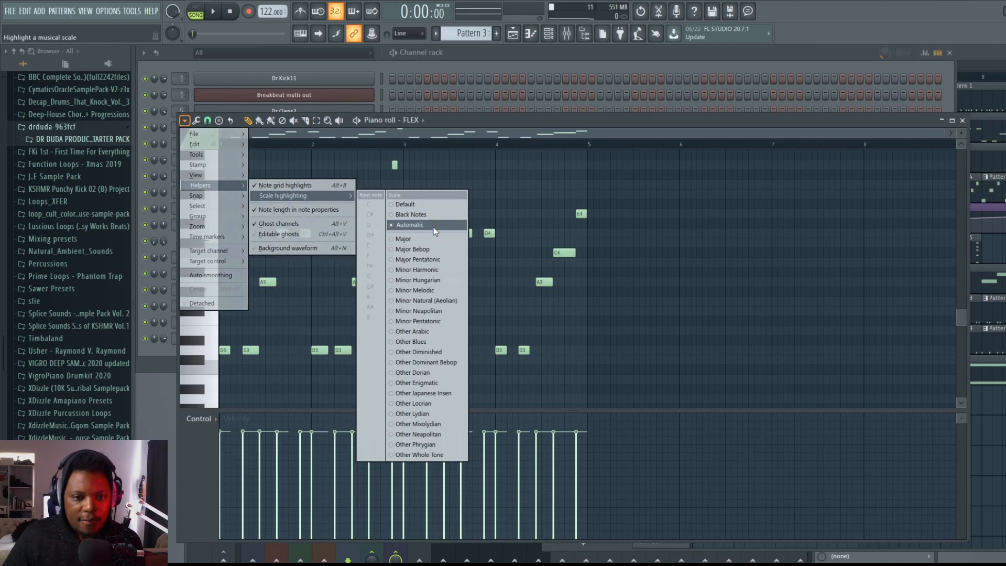
click(471, 122)
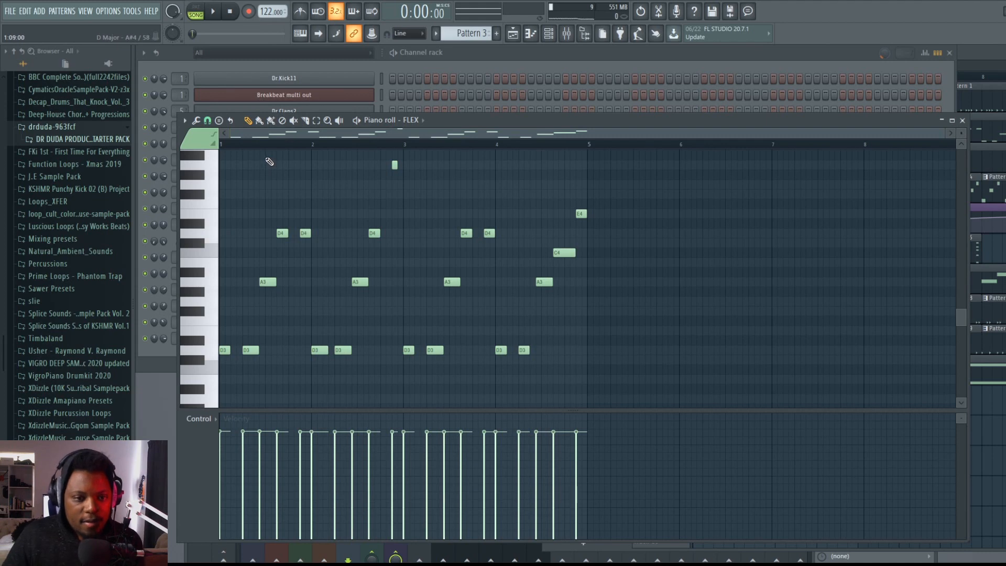
Step: Quantize Pattern 3's FLEX notes with the Default template and return to the playlist
key(alt+q)
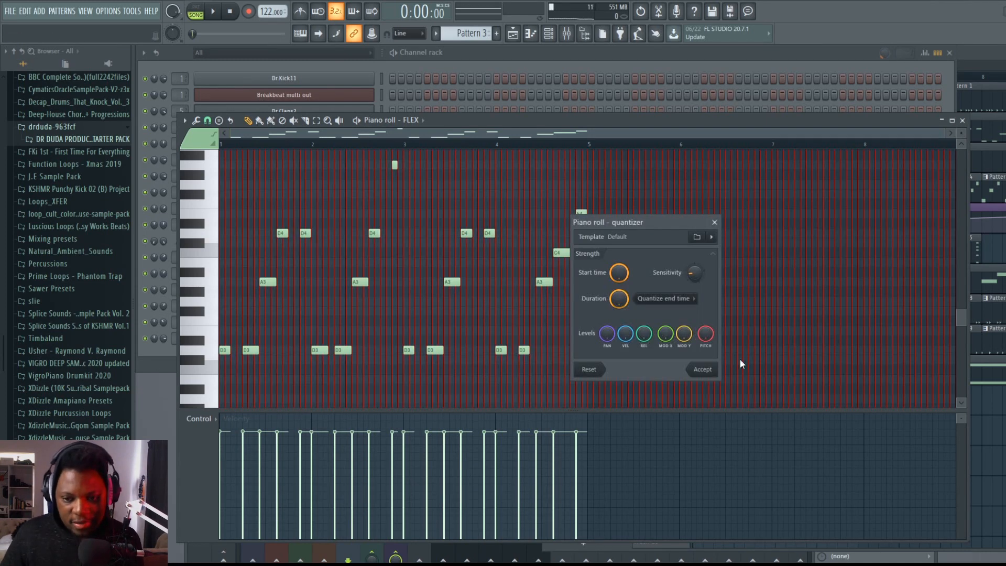
click(703, 369)
key(F7)
key(F5)
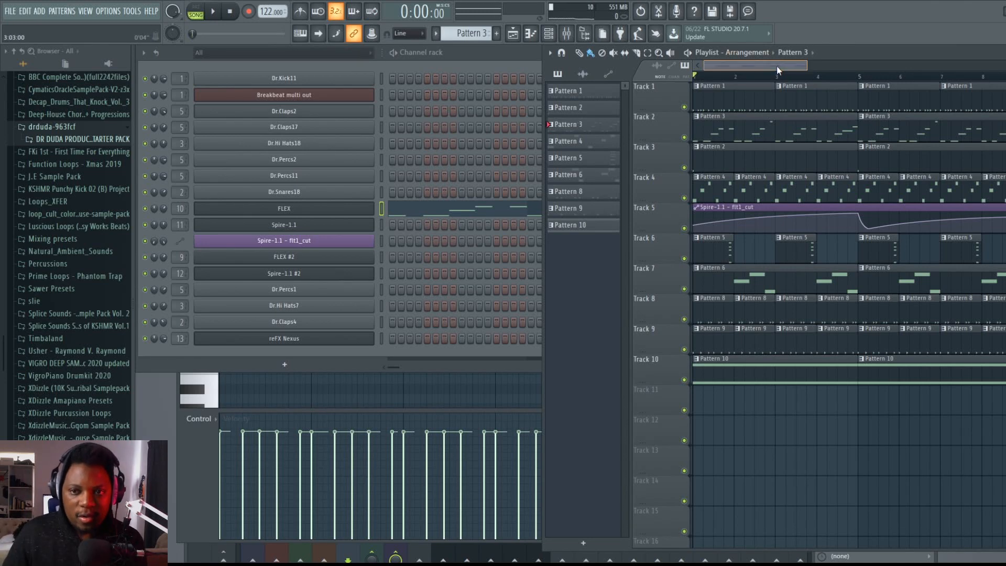
Step: Add a Morphine synth channel and load the KBD FM-EP FG preset from its Keyboards bank
click(480, 52)
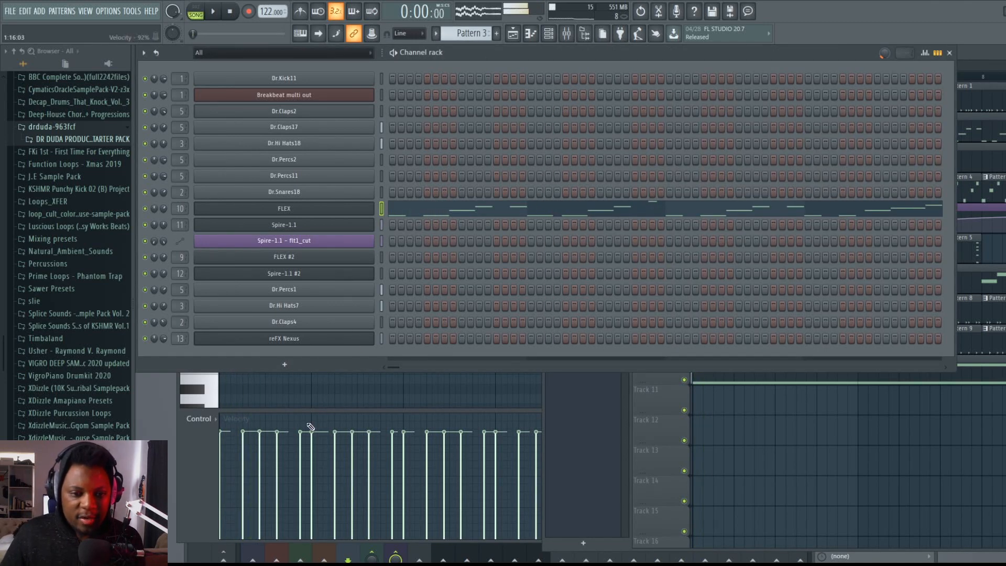
click(284, 365)
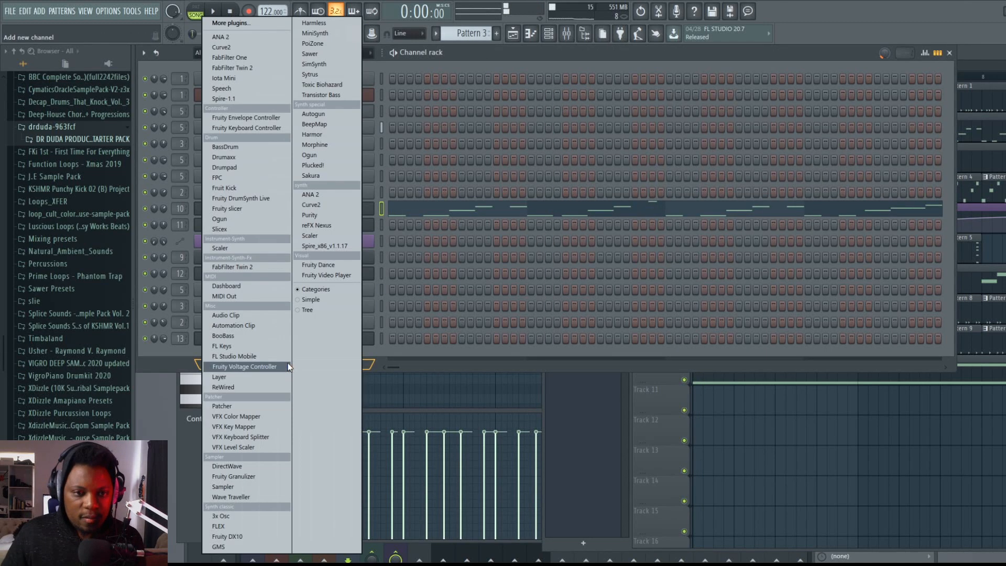
click(314, 144)
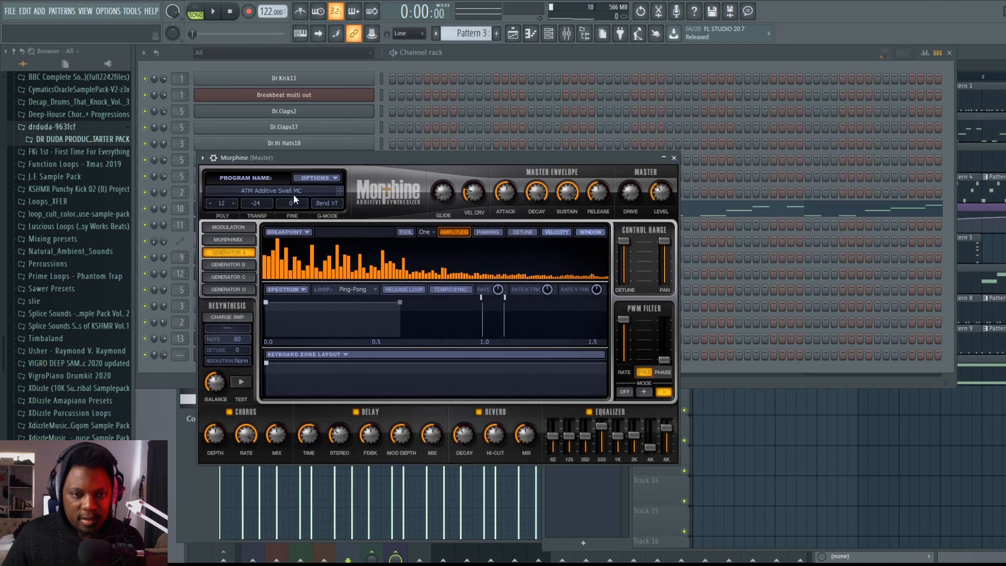
click(293, 194)
click(354, 248)
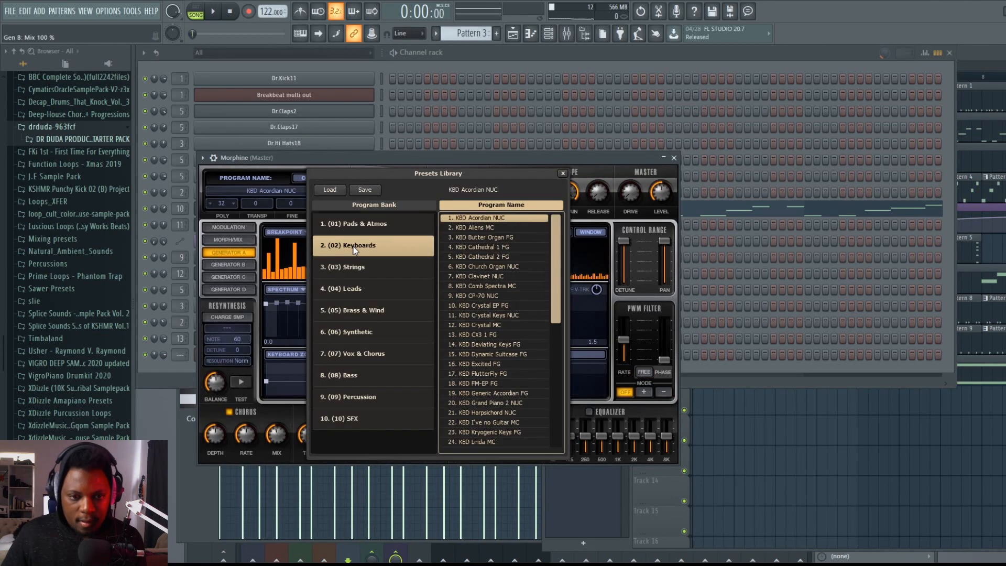
scroll(487, 351, down, 4)
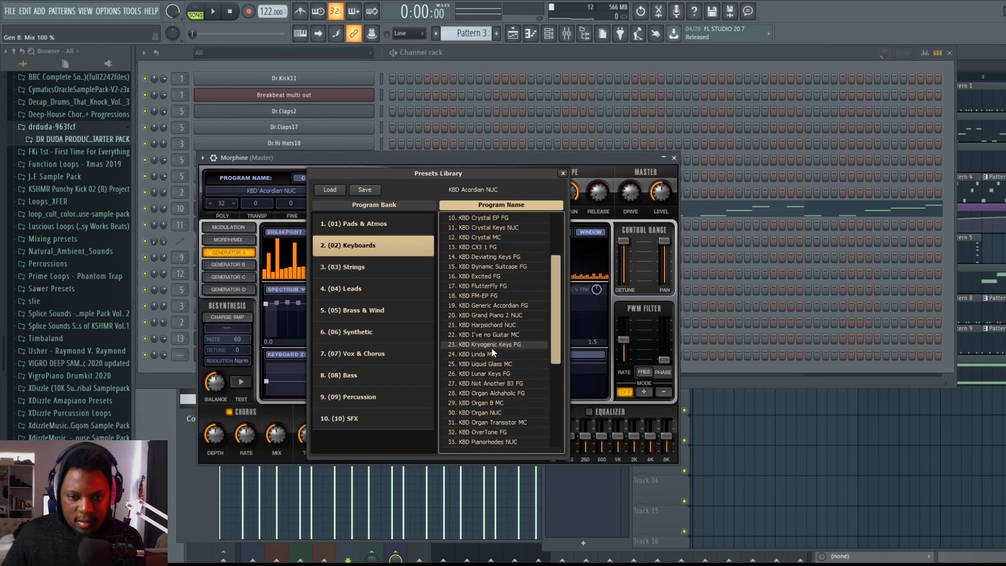
click(502, 276)
double_click(502, 277)
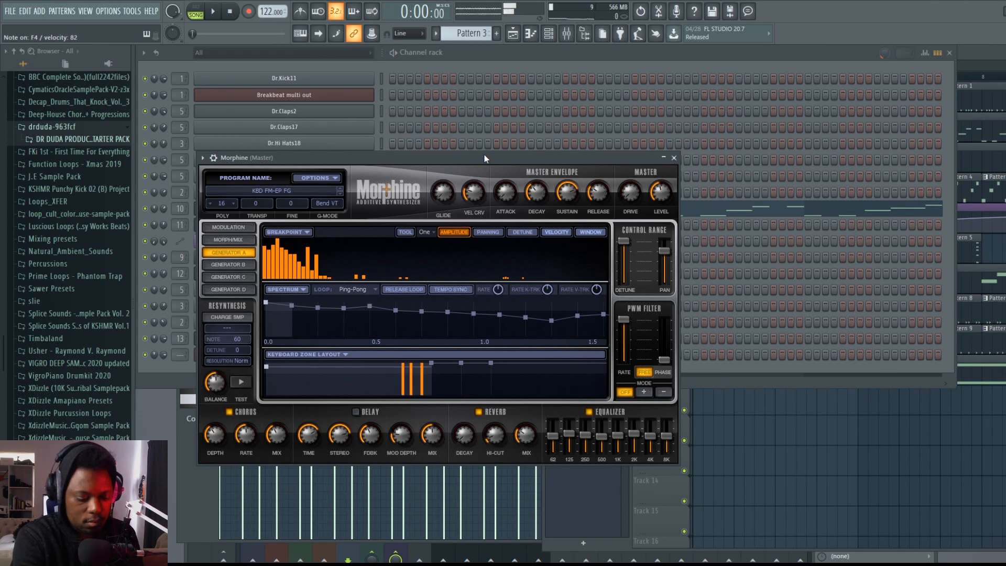
Step: Play the song to audition Morphine against it, move the synth's window aside and stop playback
key(space)
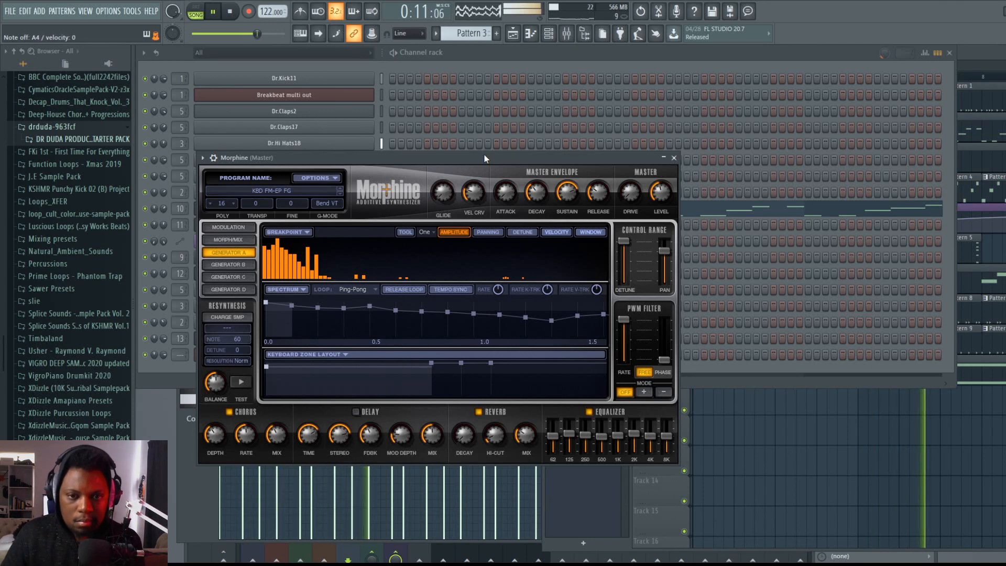
drag(482, 162, 721, 174)
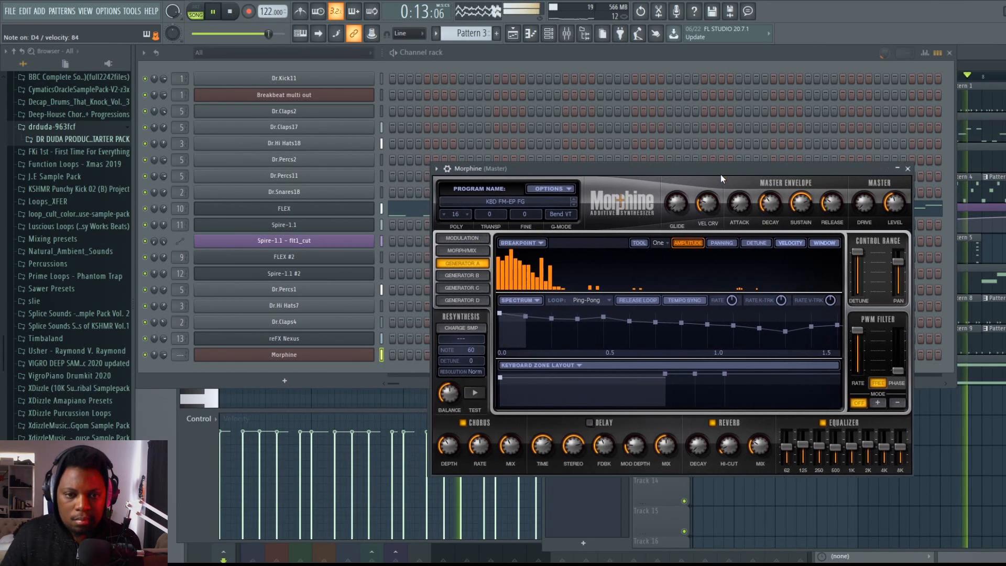
click(167, 355)
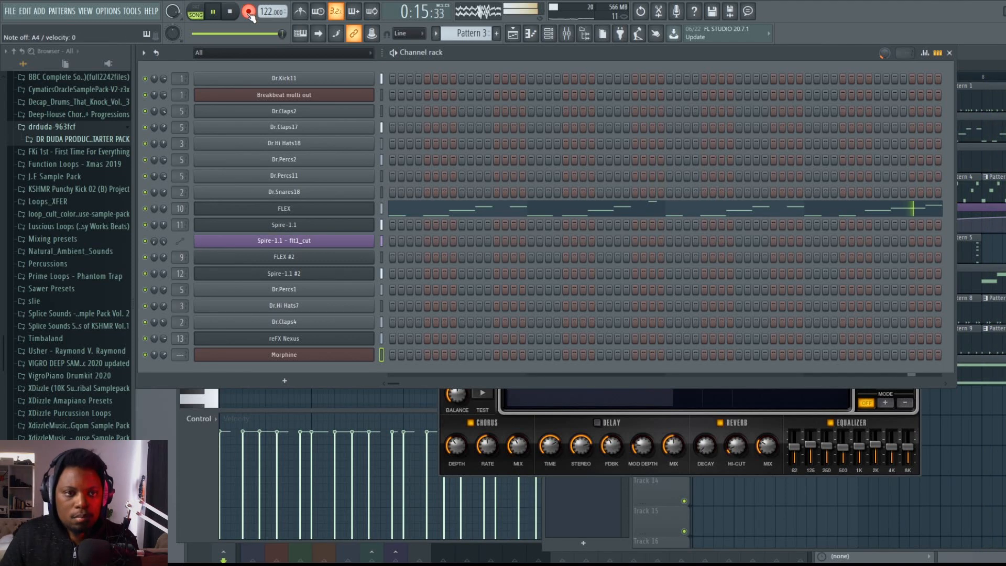
click(232, 13)
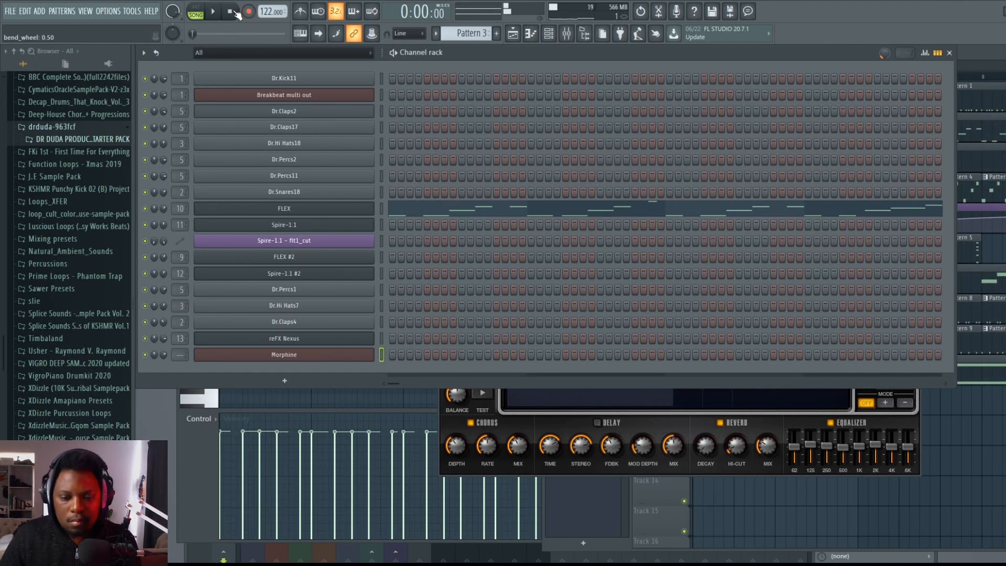
Step: Show the playlist and advance from Pattern 3 to the empty Pattern 11
click(993, 54)
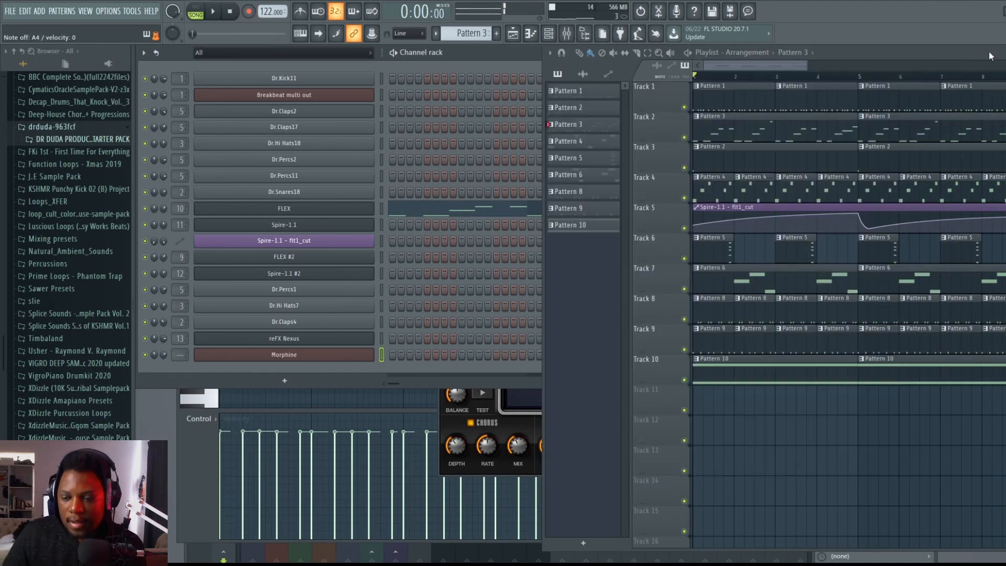
key(KP_Add)
key(KP_Add)
key(KP_Add)
key(KP_Add)
key(KP_Add)
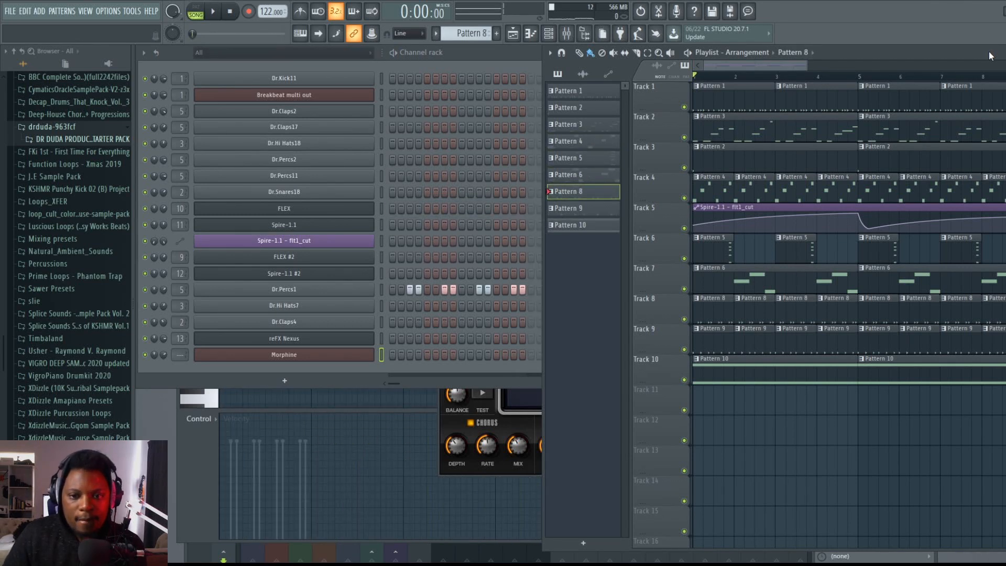
key(KP_Add)
key(KP_Add)
key(KP_Add)
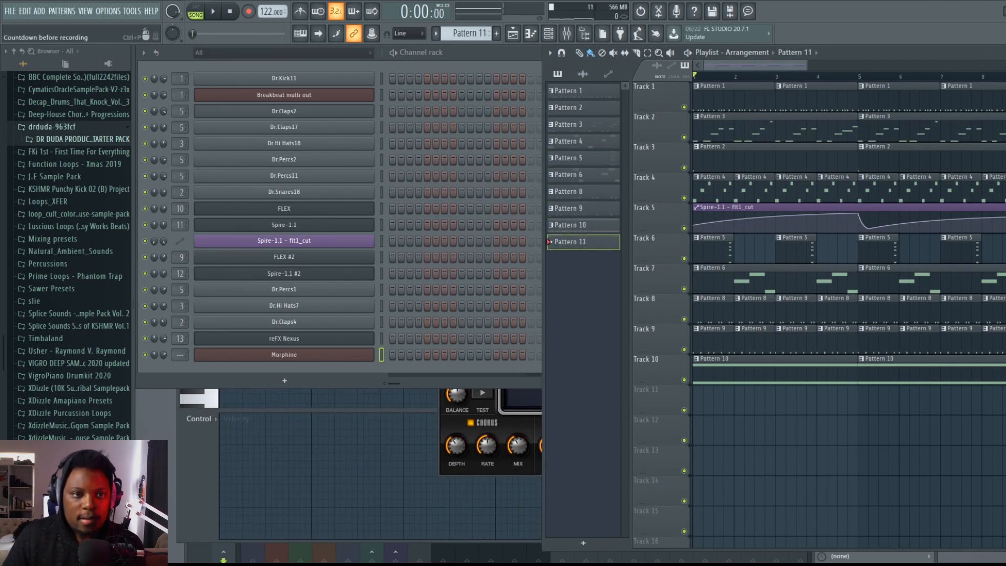
Step: Record a D4, F4 and A4 Morphine chord into Pattern 11 while the song plays, and stop the recording
click(484, 61)
click(1004, 62)
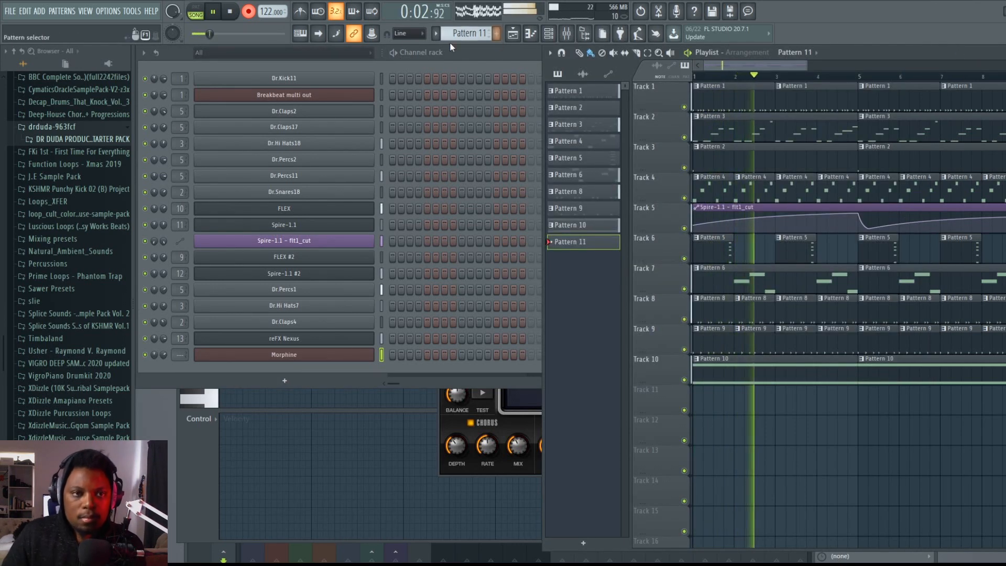
click(231, 12)
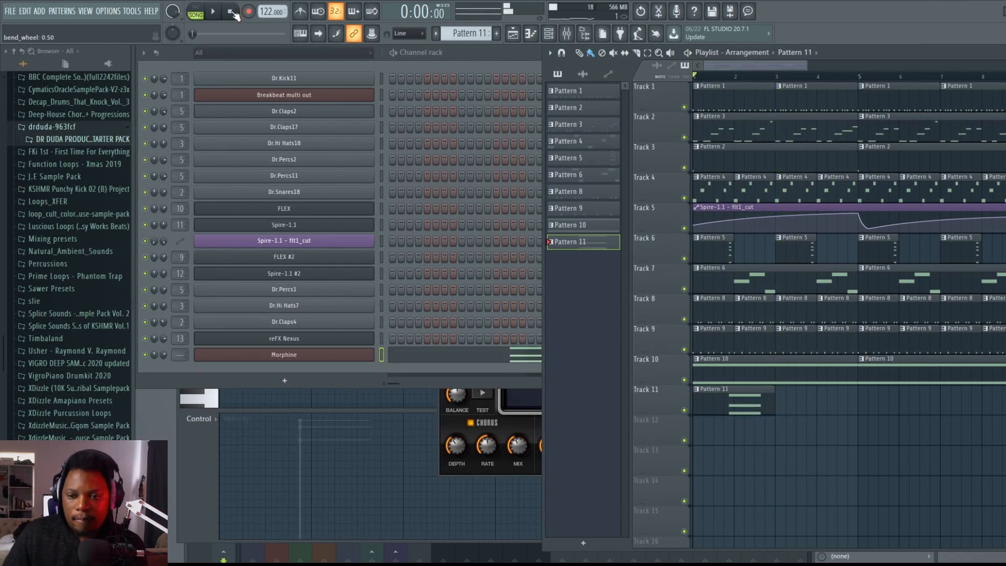
Step: Open Pattern 11 in the piano roll, quantize its Morphine chord and play the song to check it
double_click(729, 406)
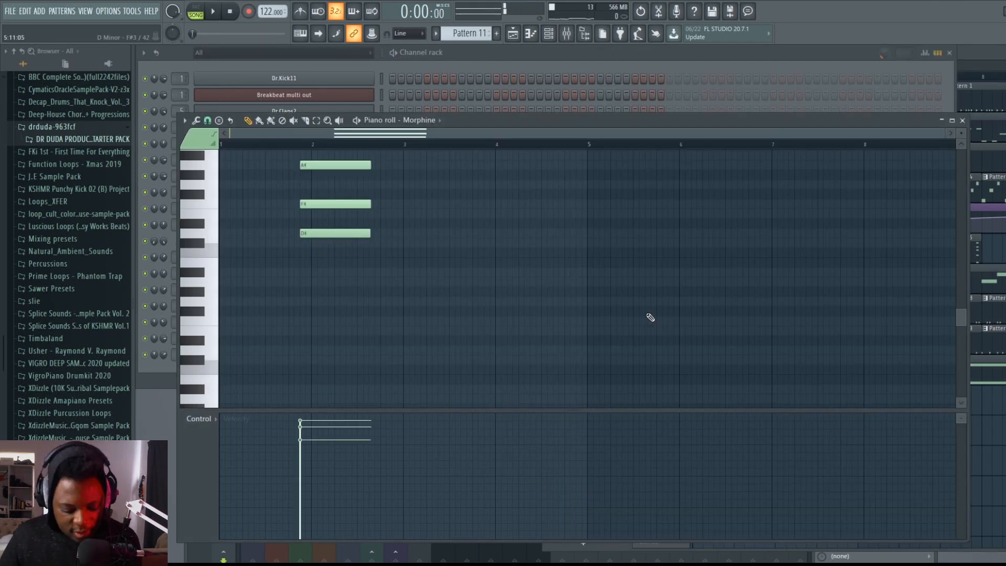
key(alt+q)
key(Return)
scroll(592, 285, up, 3)
key(space)
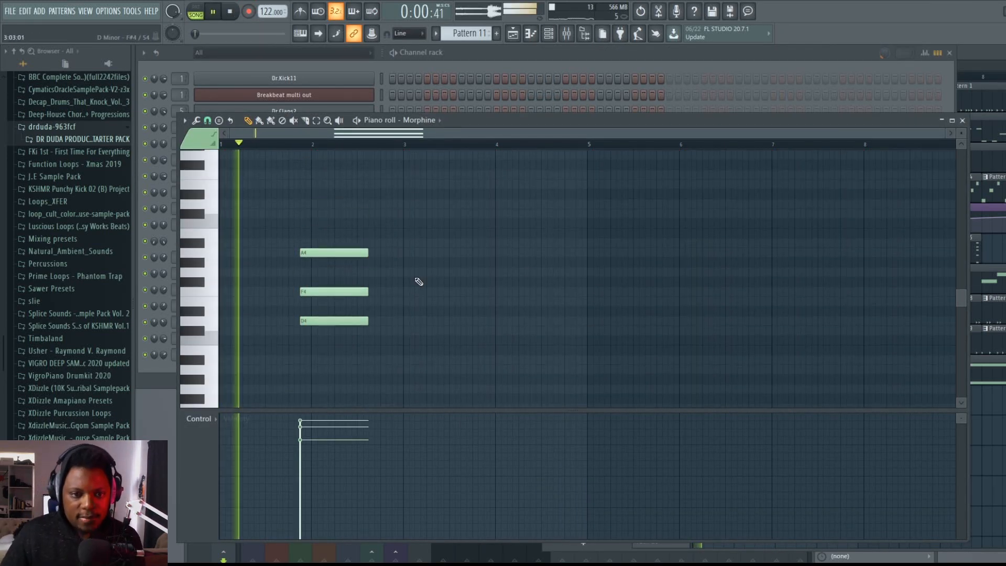
scroll(420, 278, down, 2)
scroll(270, 150, up, 3)
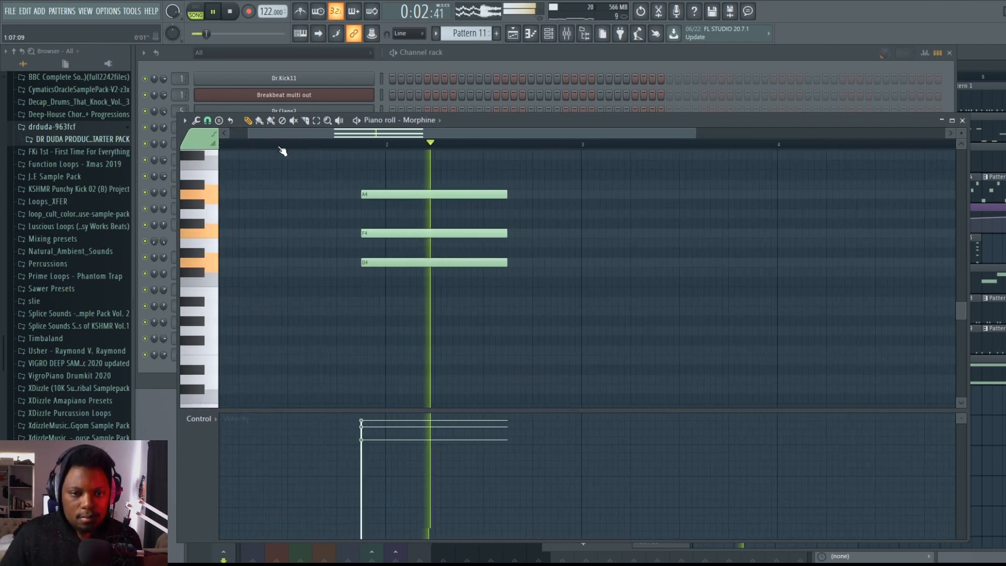
Step: Maximize the playlist, stop playback and copy the Pattern 11 clip on Track 11 to bar 5
click(888, 58)
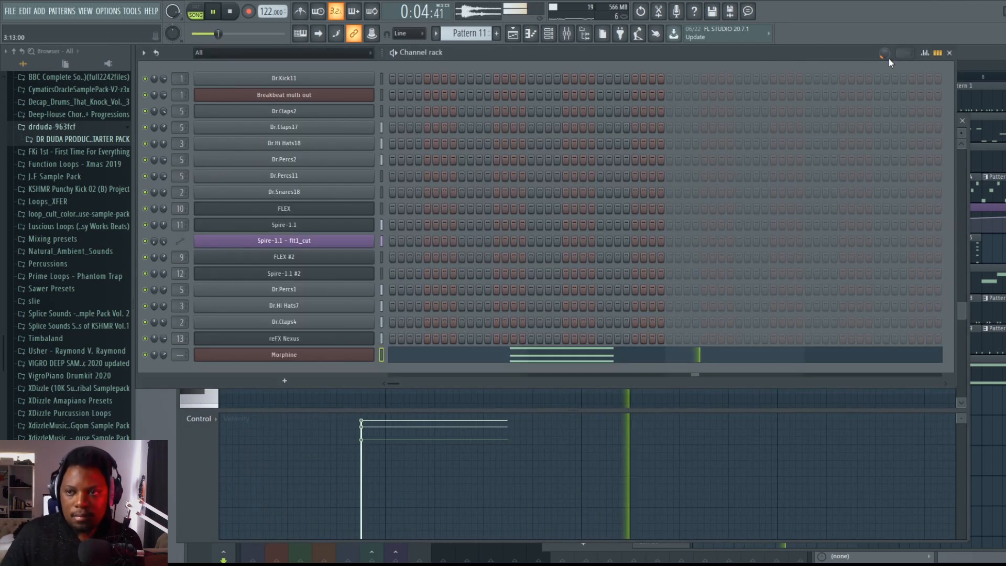
click(964, 53)
scroll(780, 82, down, 3)
scroll(806, 77, down, 3)
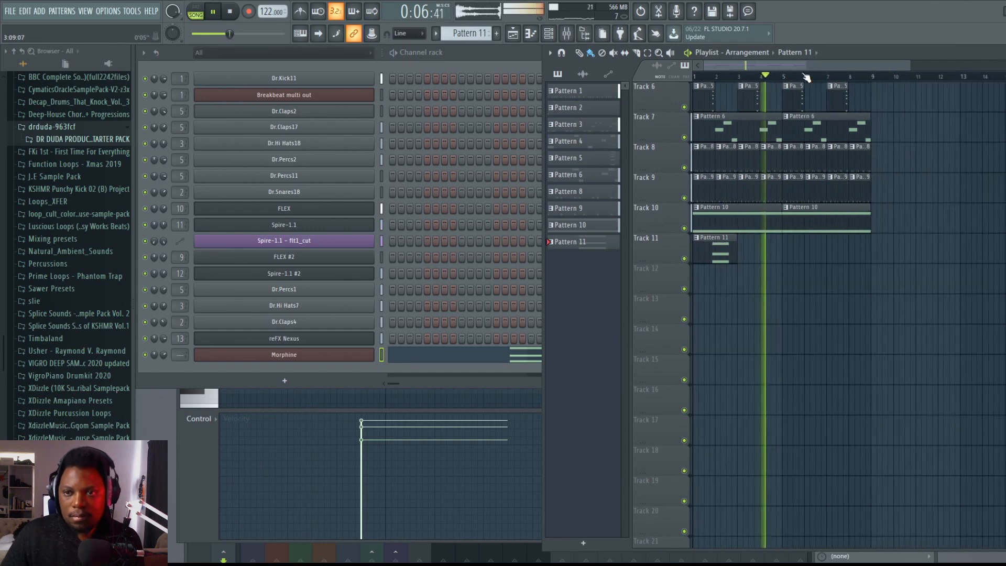
double_click(838, 54)
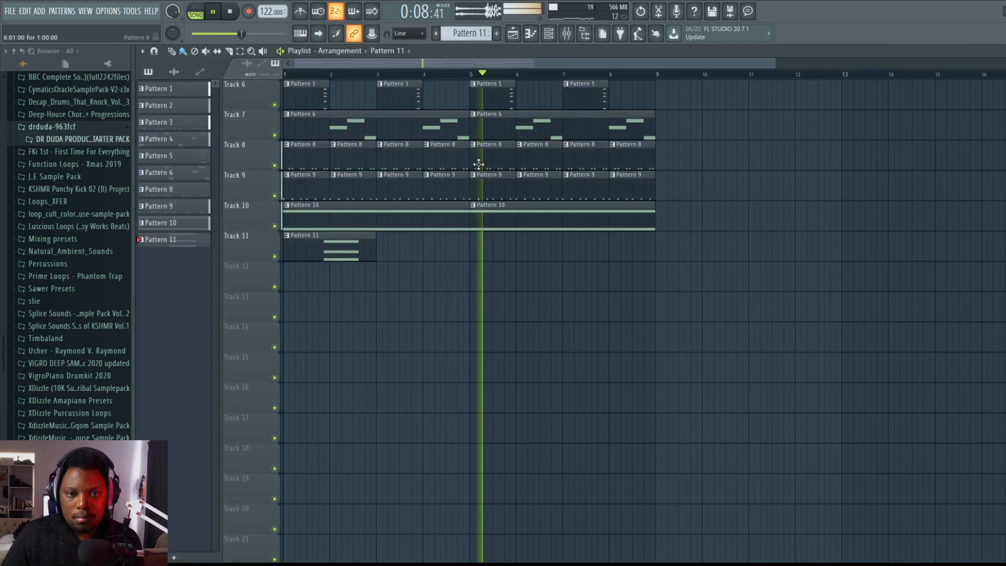
scroll(478, 164, up, 3)
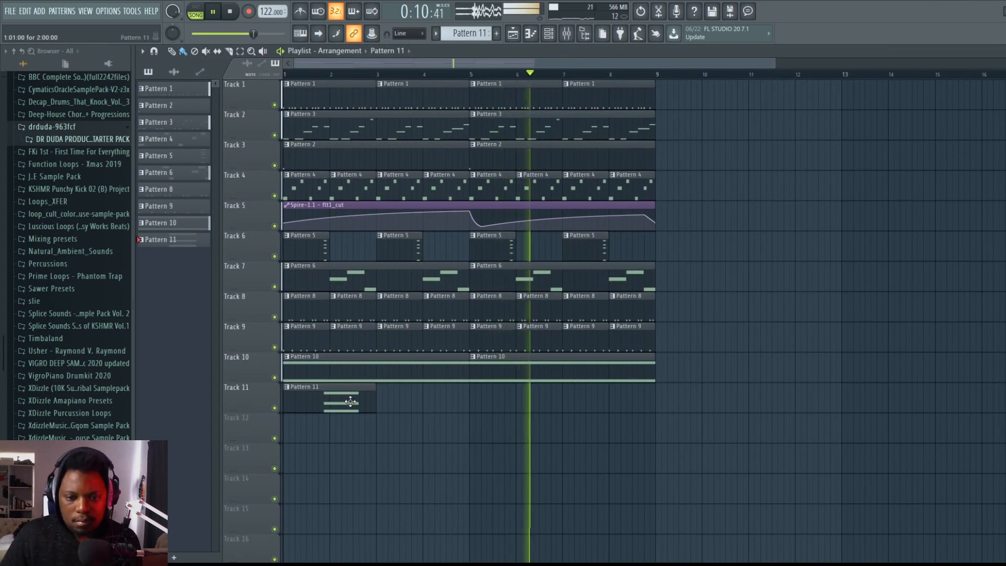
key(space)
drag(350, 402, 507, 400)
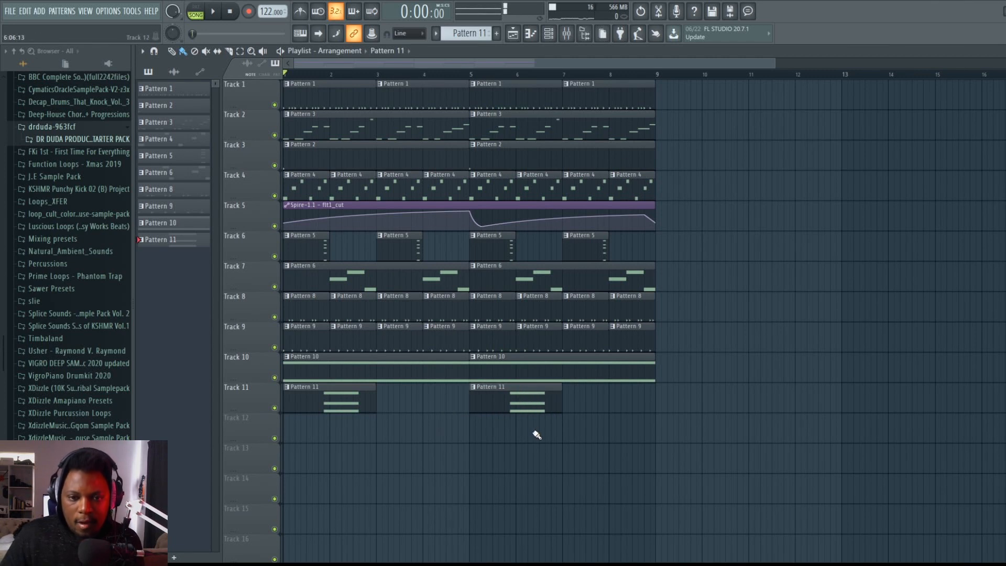
Step: Select Patterns 1 through 11 in the pattern list and give them random colors
key(space)
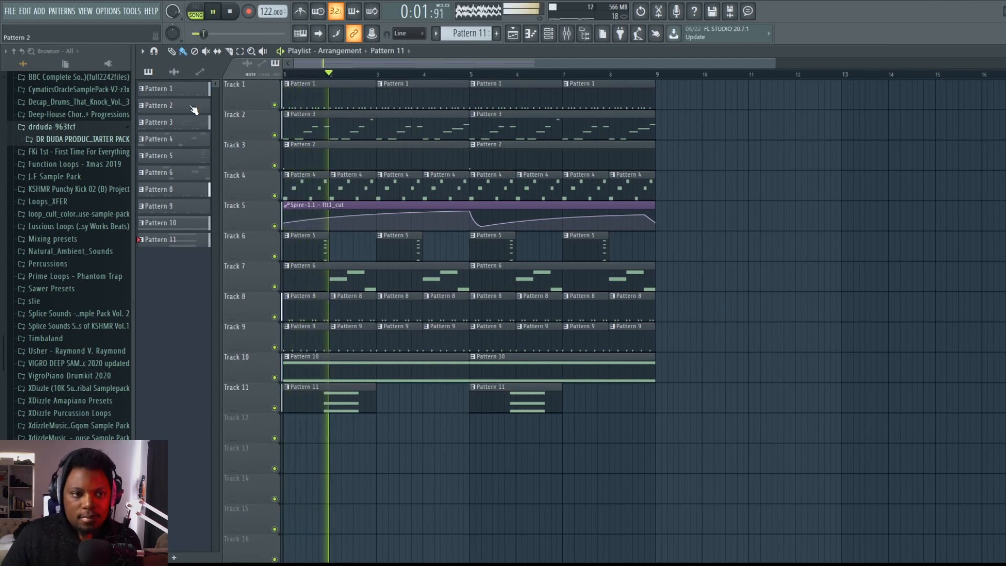
click(184, 90)
shift+click(181, 241)
key(space)
right_click(181, 241)
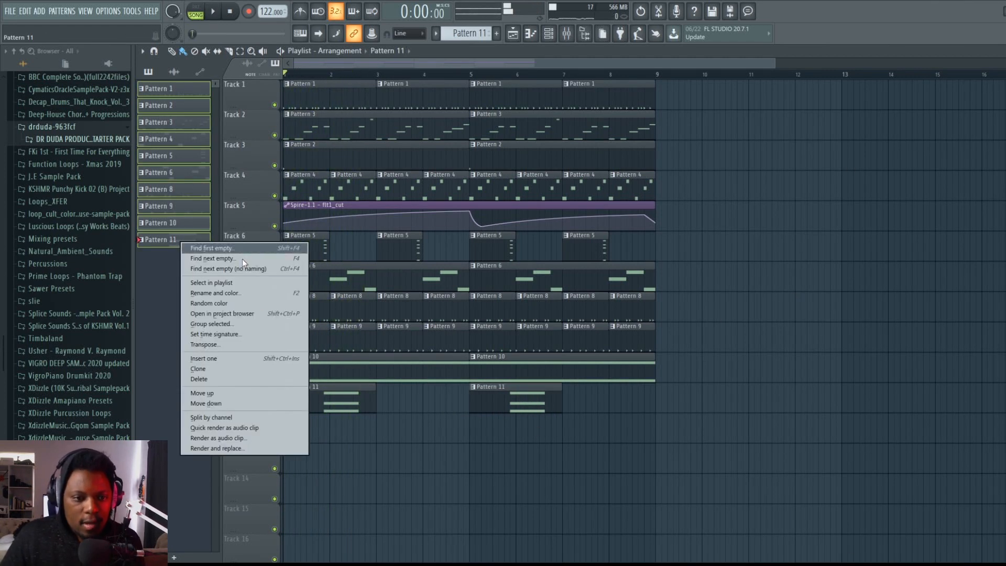
click(251, 302)
Step: Play the song and enlarge the playlist view to review the full arrangement
key(space)
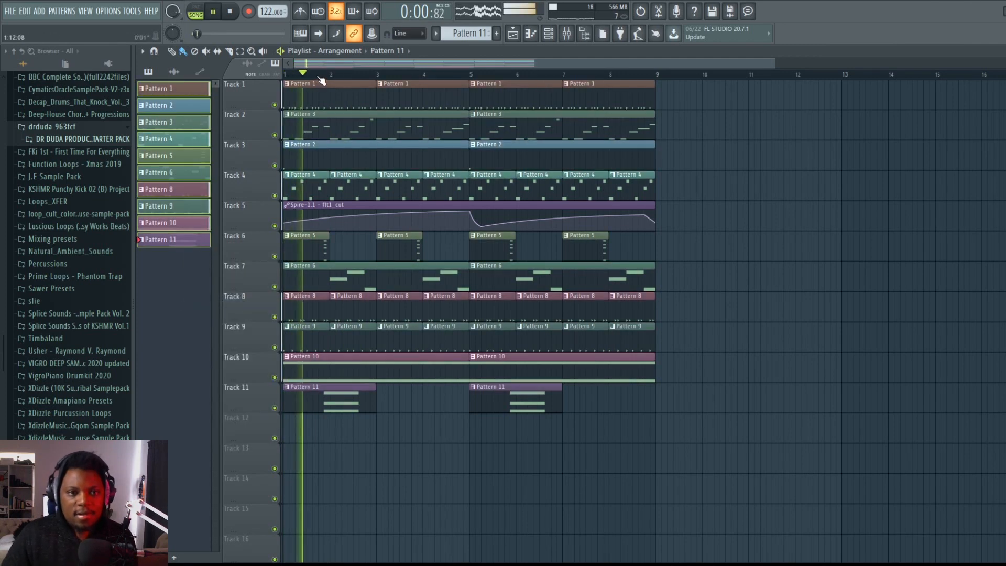
scroll(331, 64, up, 2)
scroll(331, 64, down, 2)
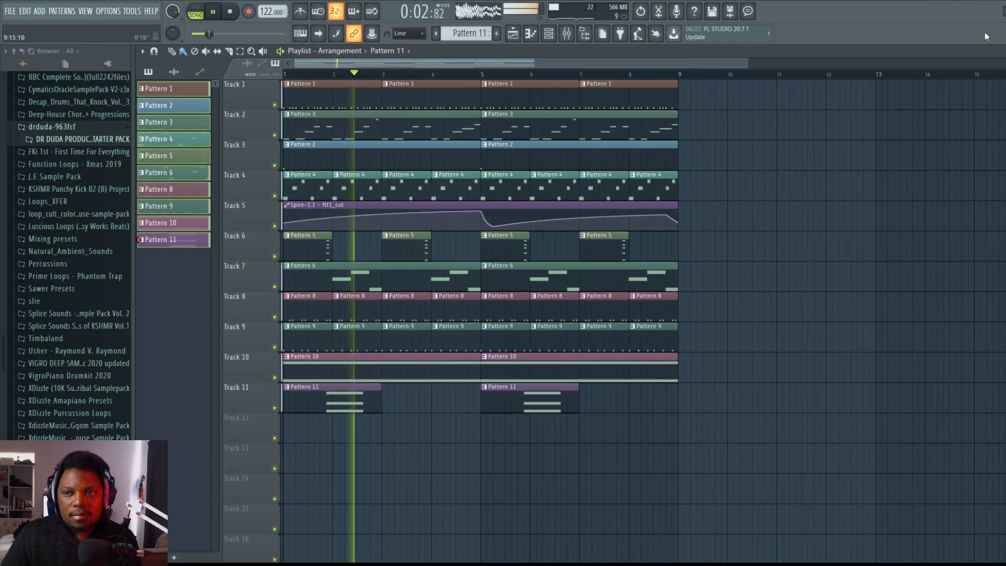
scroll(783, 155, up, 1)
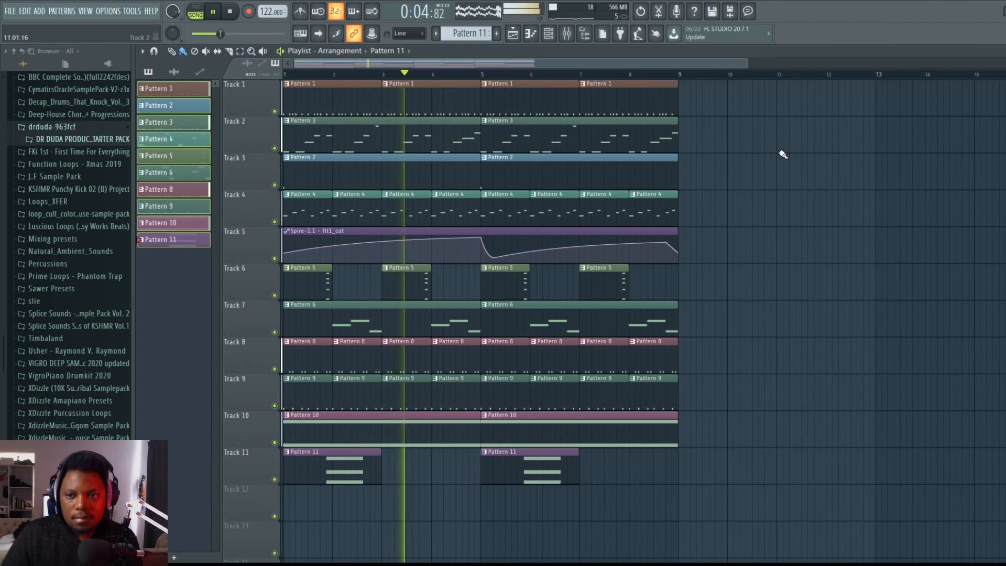
Step: Restore the playlist to its smaller size and check the channel rack and full loop while the song plays
double_click(576, 51)
click(468, 63)
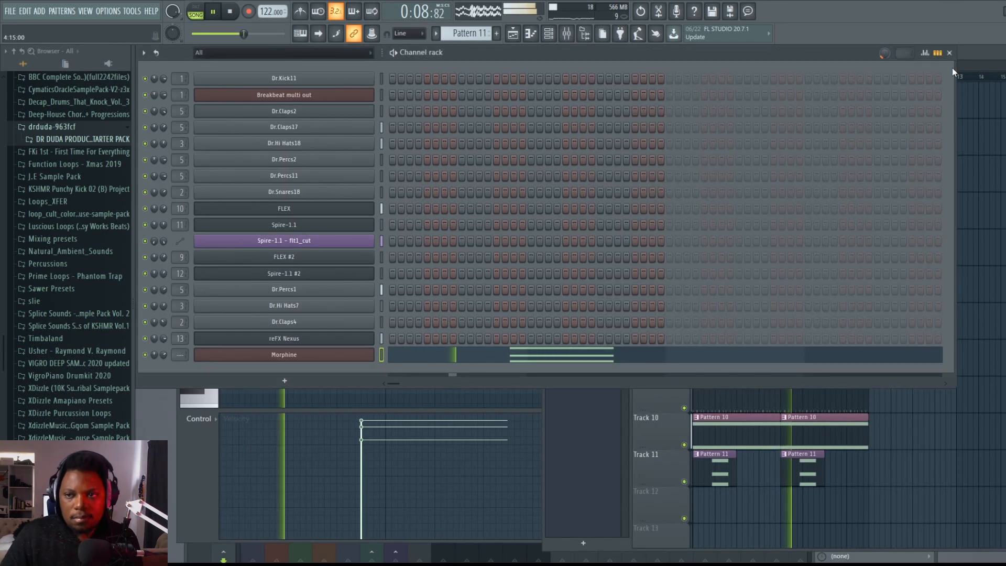
click(973, 55)
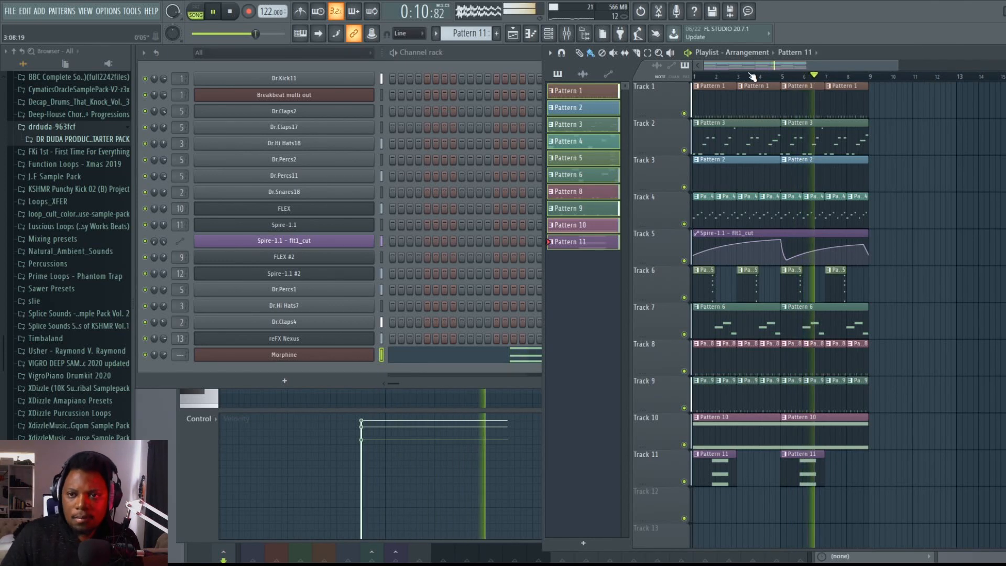
scroll(762, 70, up, 2)
drag(762, 70, 758, 77)
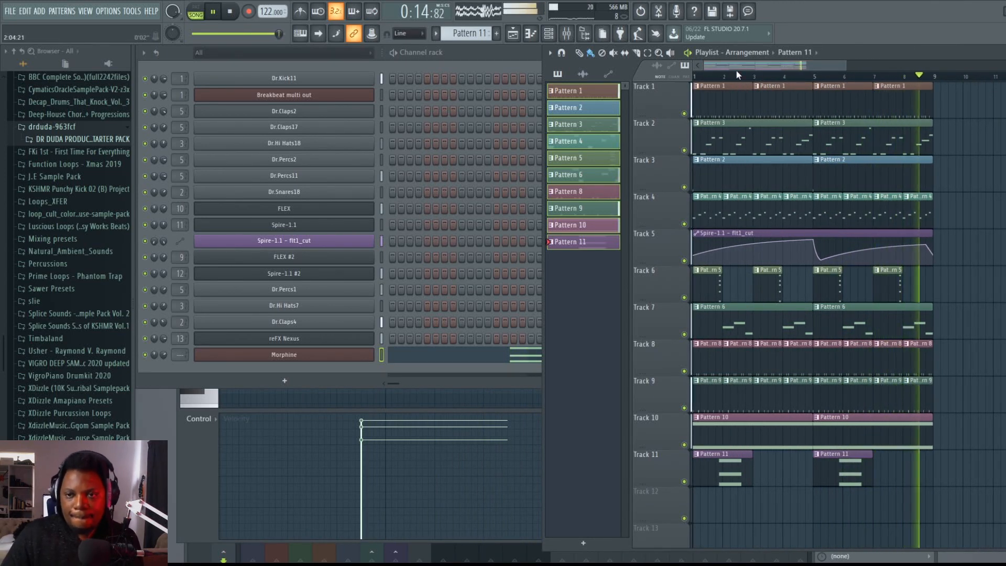
scroll(735, 74, down, 3)
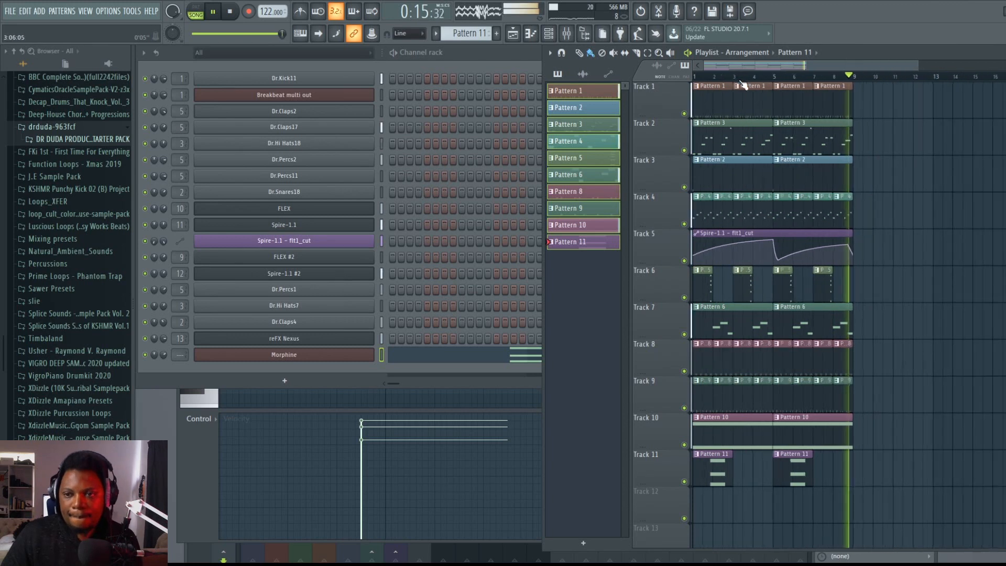
Step: Open Pattern 10 in the piano roll, view its reFX Nexus channel in the channel rack and return to the playlist
double_click(778, 430)
click(754, 71)
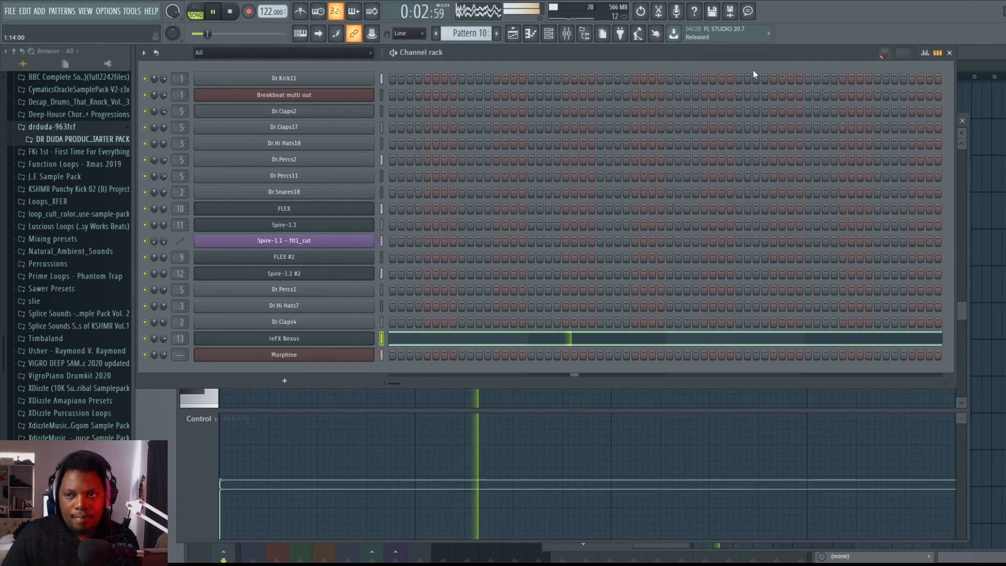
click(986, 57)
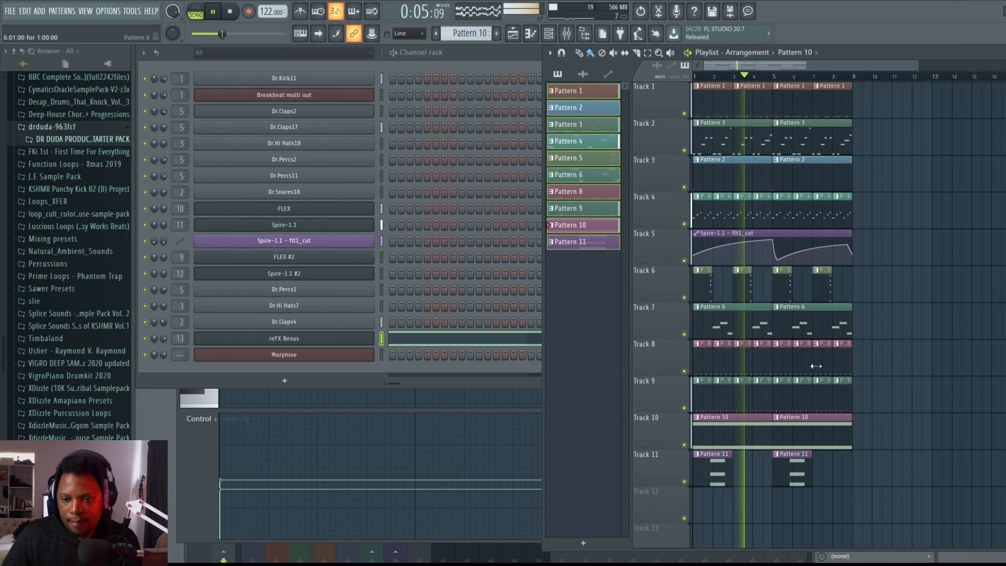
Step: Stop playback and, in the maximized playlist, duplicate all clips on Tracks 1 to 11 three times to fill bars 1 through 32
key(space)
double_click(850, 52)
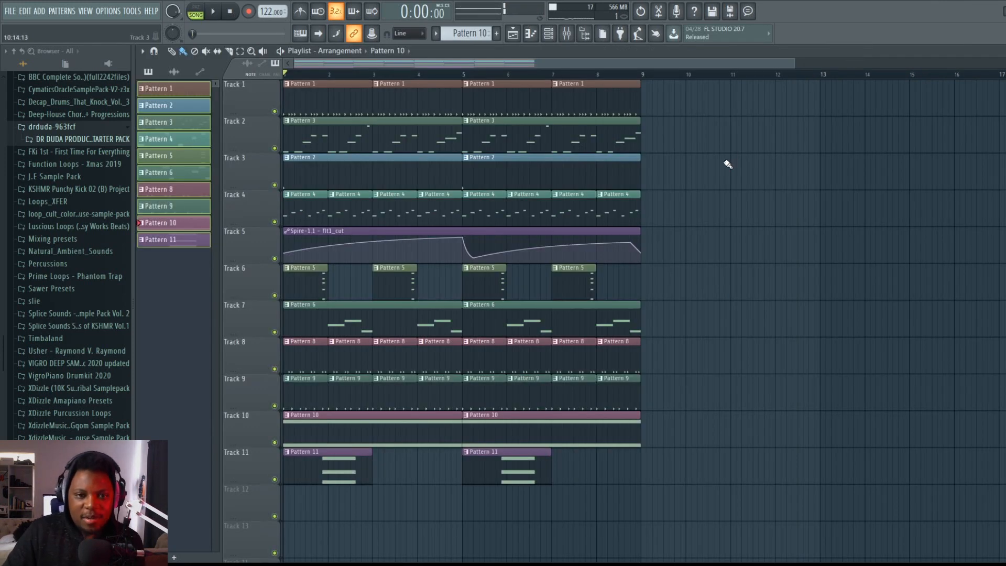
drag(680, 521, 283, 79)
key(ctrl+b)
scroll(468, 80, down, 3)
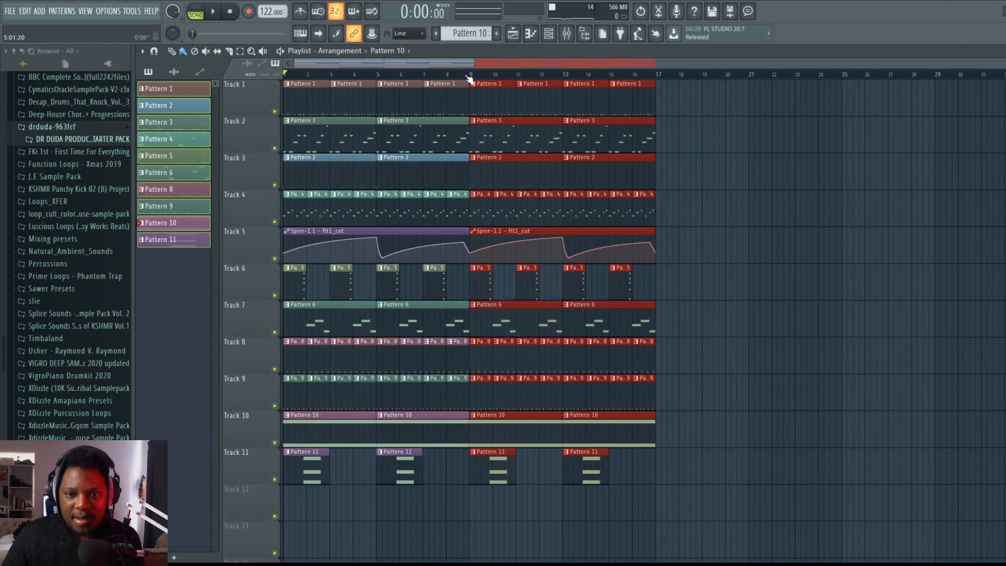
key(ctrl+b)
key(ctrl+b)
scroll(469, 79, down, 2)
Step: Open Pattern 3's FLEX notes in the piano roll to view them and return to the playlist
double_click(491, 139)
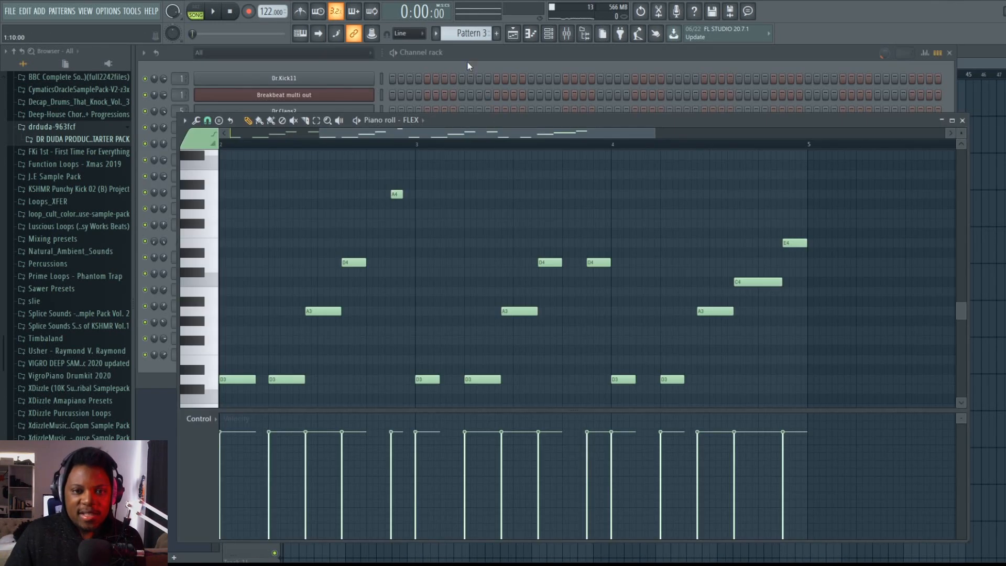
click(466, 61)
click(977, 51)
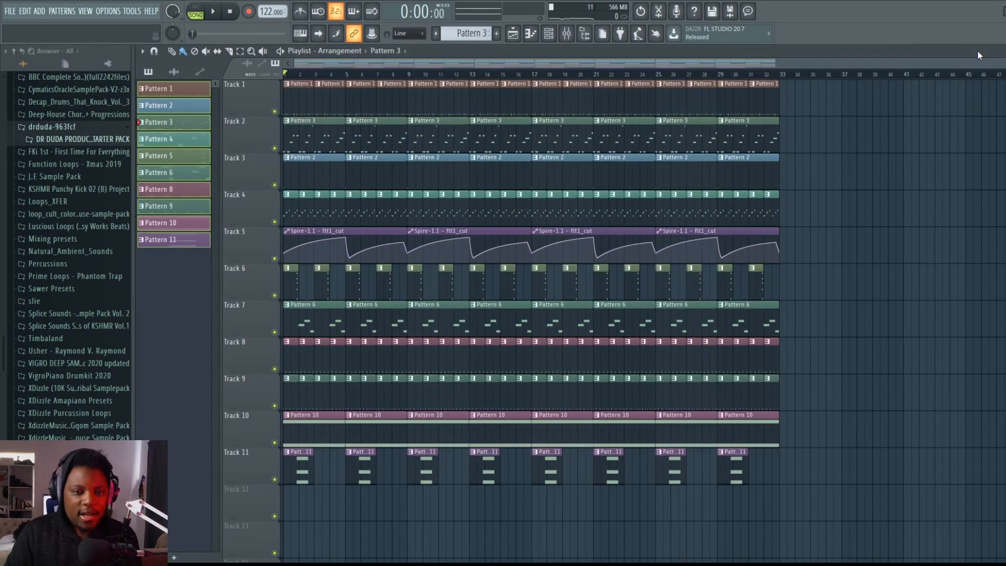